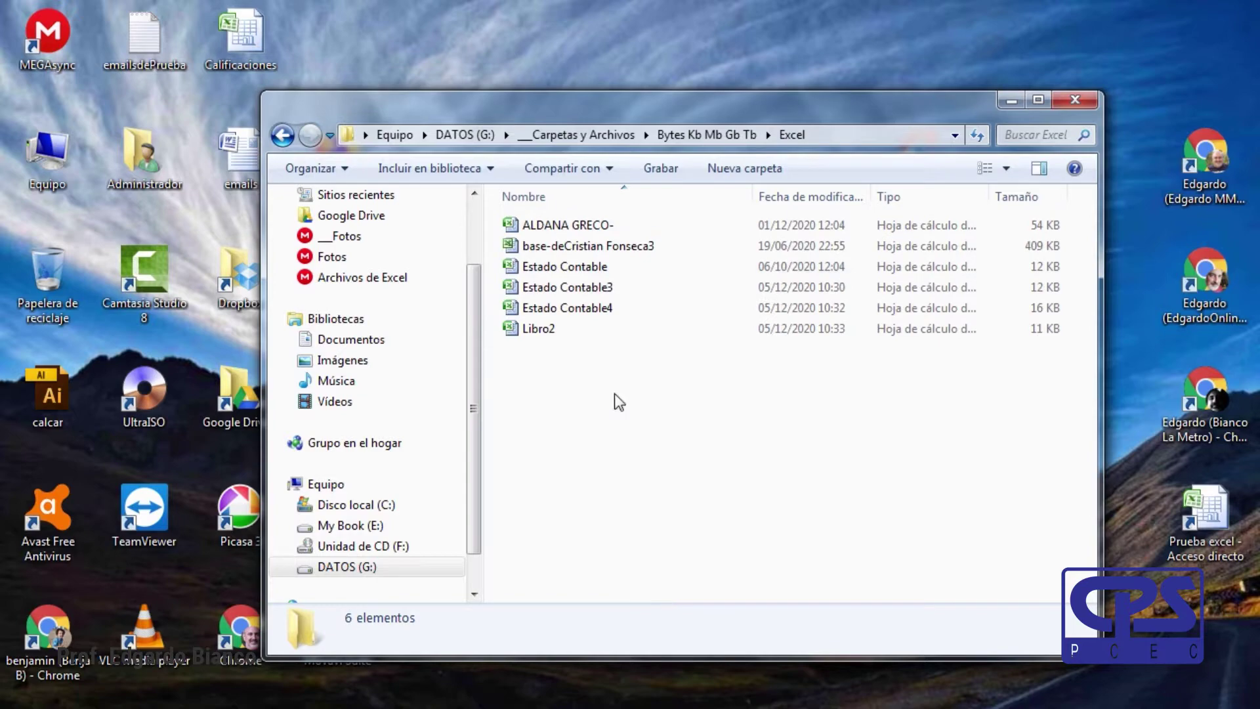
Open the survey workbook and select the P12 and P13 answer columns.
{"action": "double_click", "coordinate": [580, 246]}
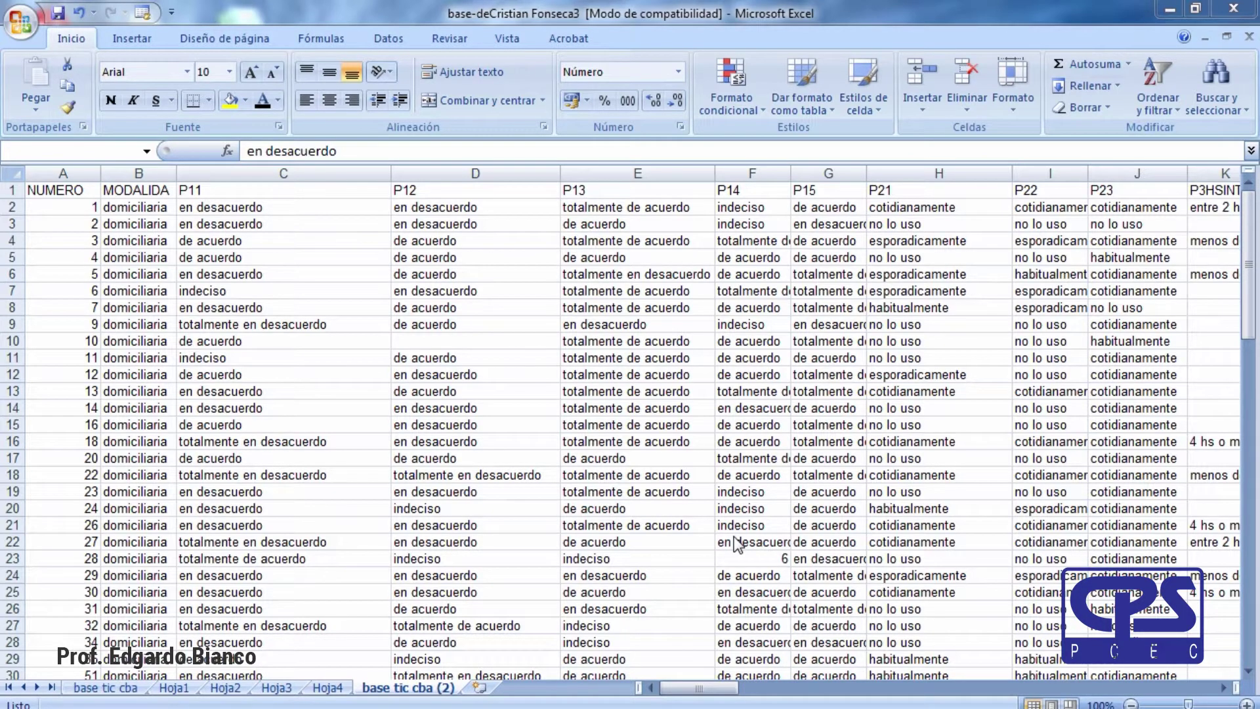
{"action": "left_click", "coordinate": [594, 443]}
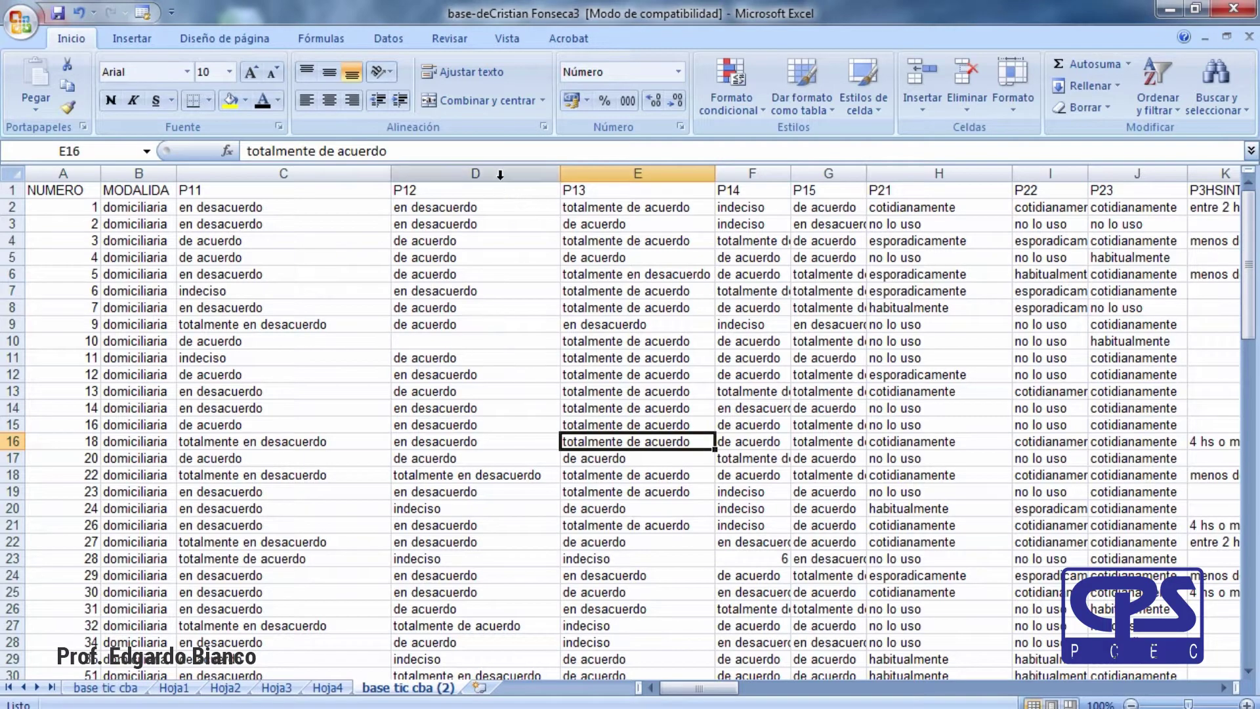
{"action": "left_click", "coordinate": [500, 174]}
{"action": "left_click", "coordinate": [636, 174]}
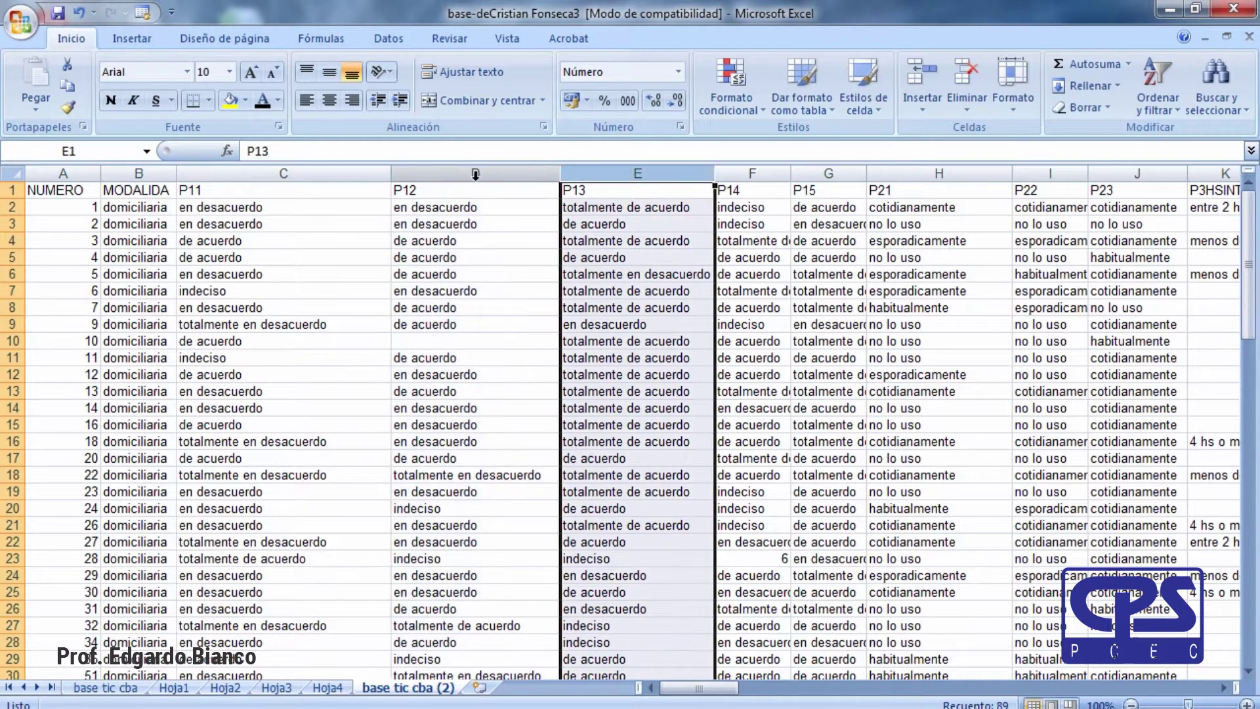
{"action": "left_click", "coordinate": [475, 175]}
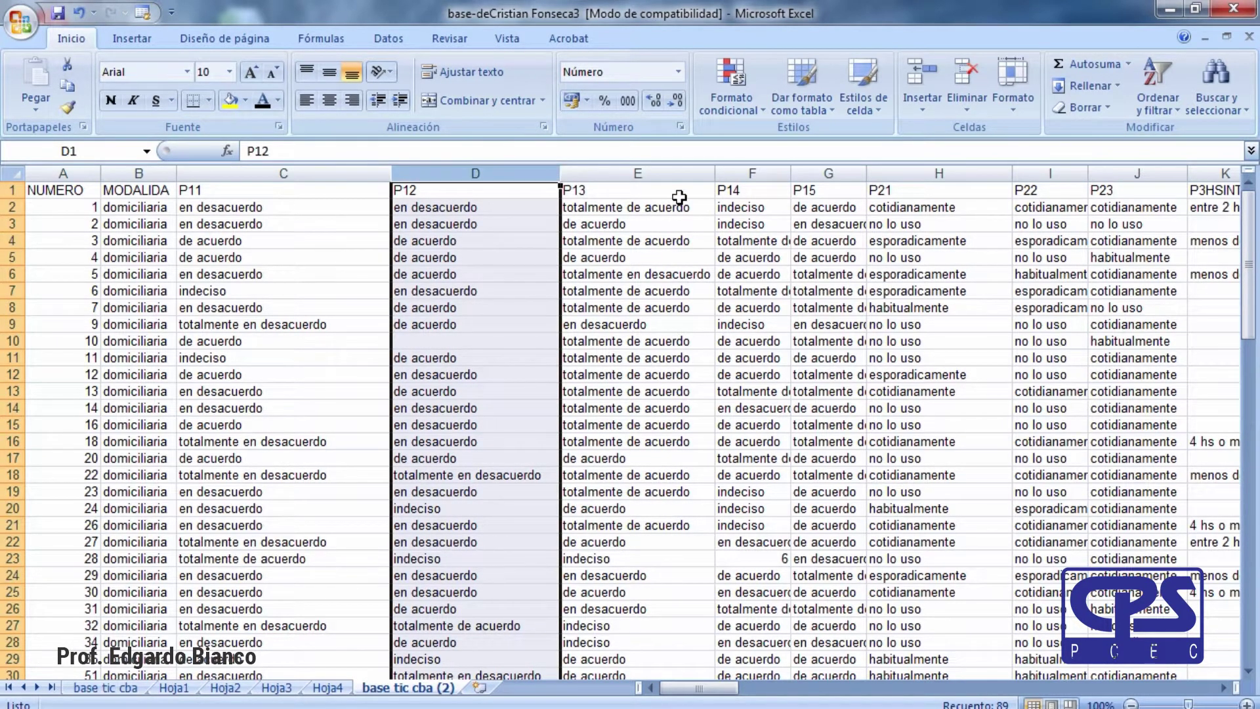
{"action": "left_click", "coordinate": [638, 174]}
{"action": "left_click", "coordinate": [463, 172]}
{"action": "left_click", "coordinate": [599, 172]}
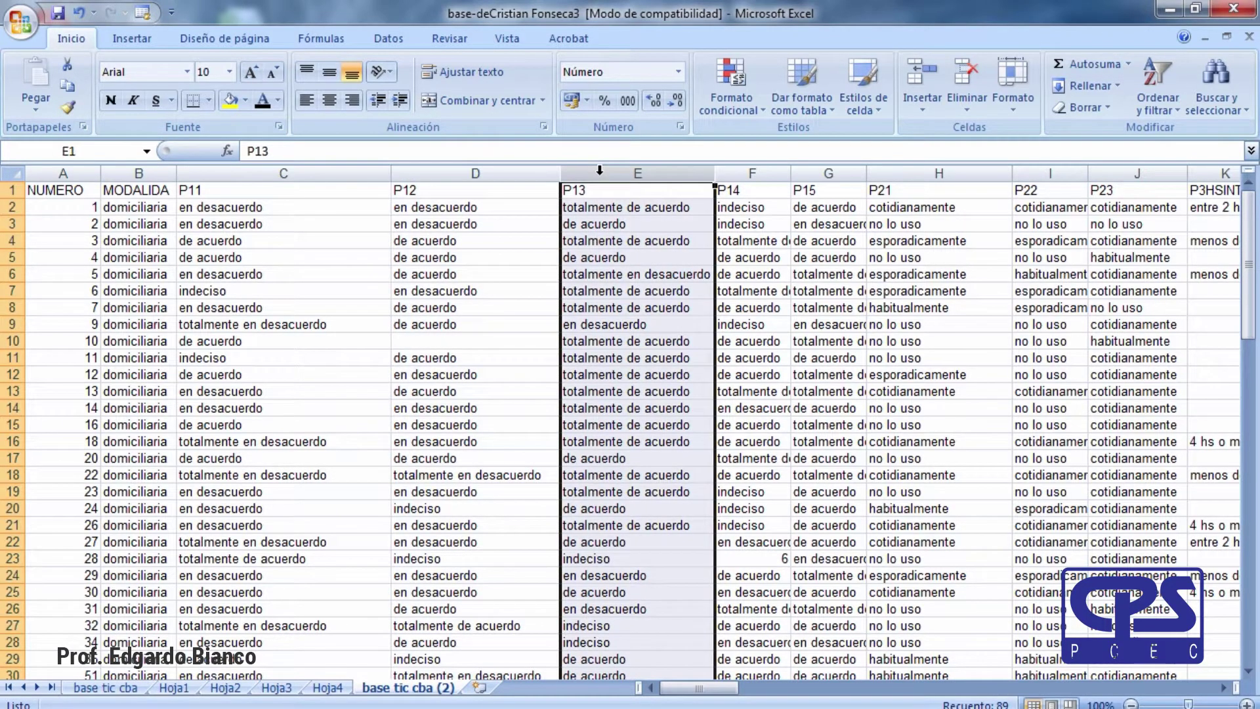
{"action": "right_click", "coordinate": [599, 172]}
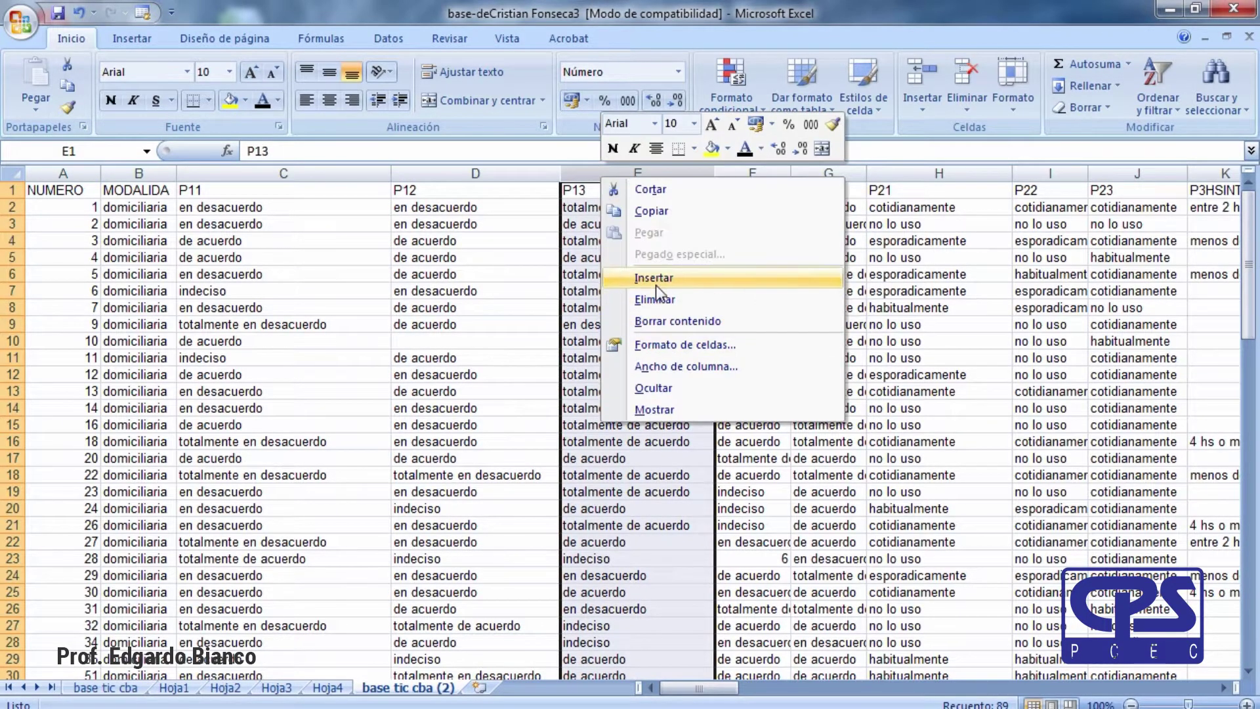
{"action": "left_click", "coordinate": [655, 281]}
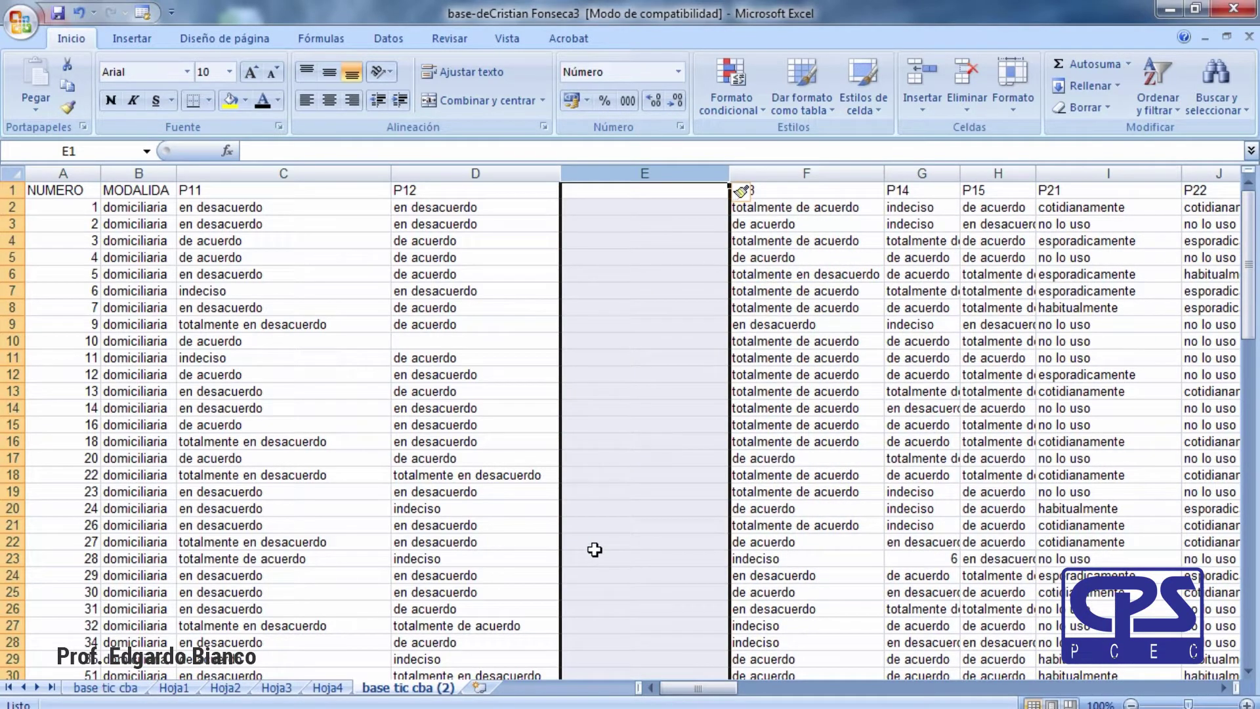
{"action": "key", "text": "ctrl+z"}
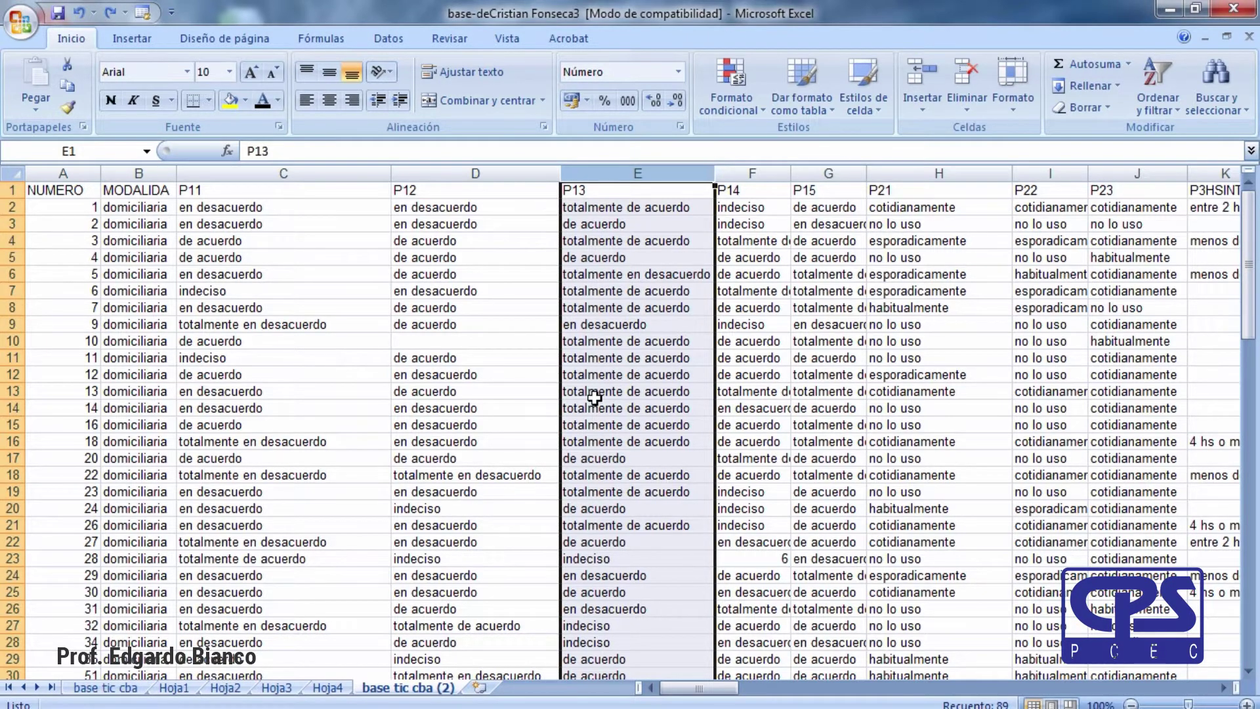
{"action": "key", "text": "ctrl+y"}
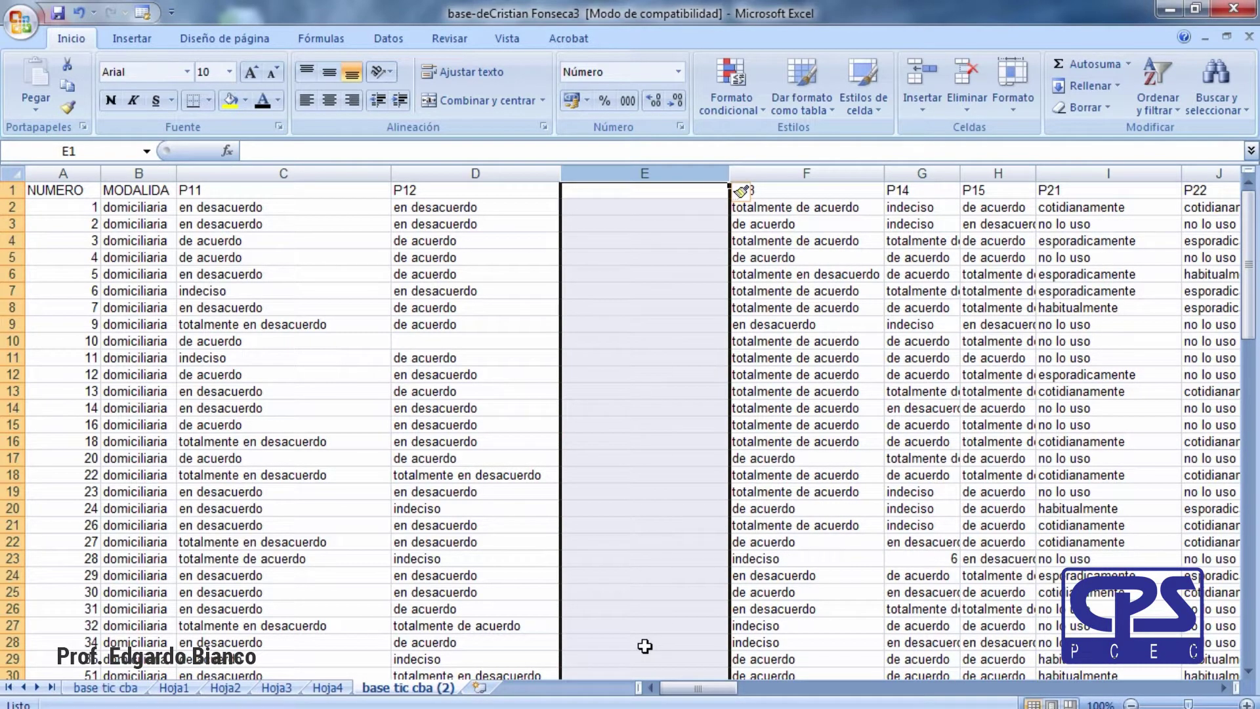
{"action": "key", "text": "ctrl+z"}
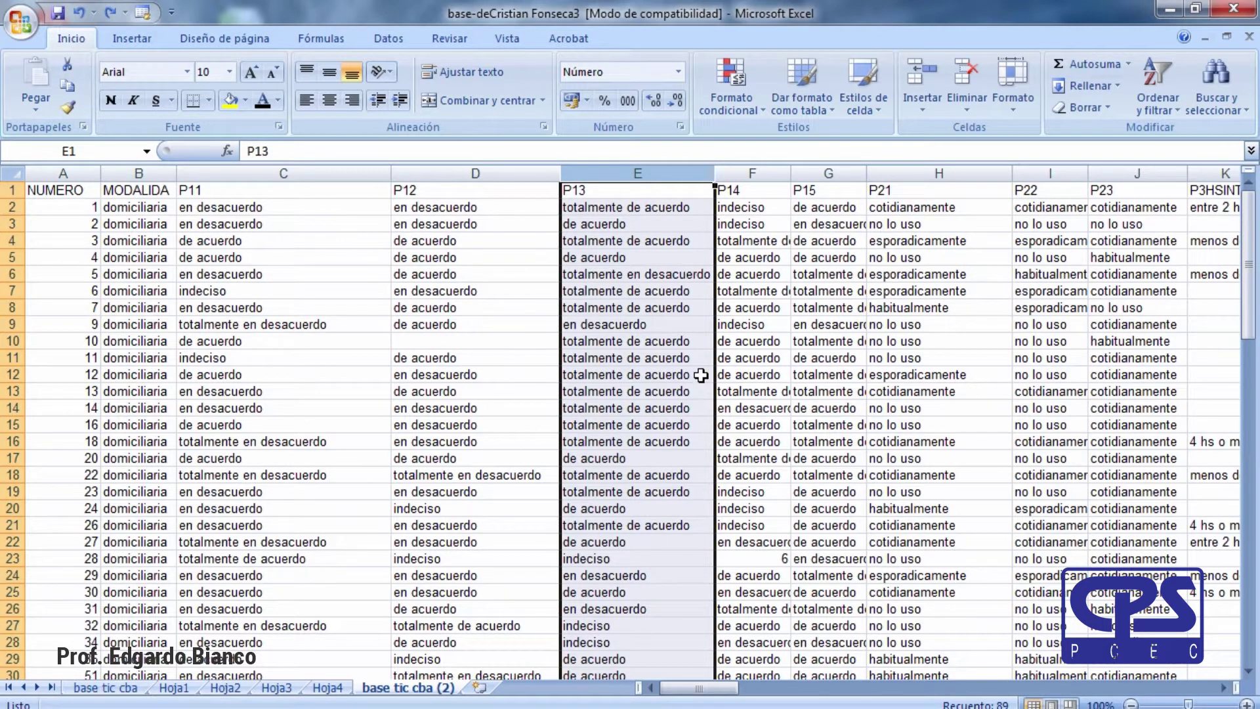
{"action": "left_click_drag", "start_coordinate": [615, 173], "coordinate": [886, 199]}
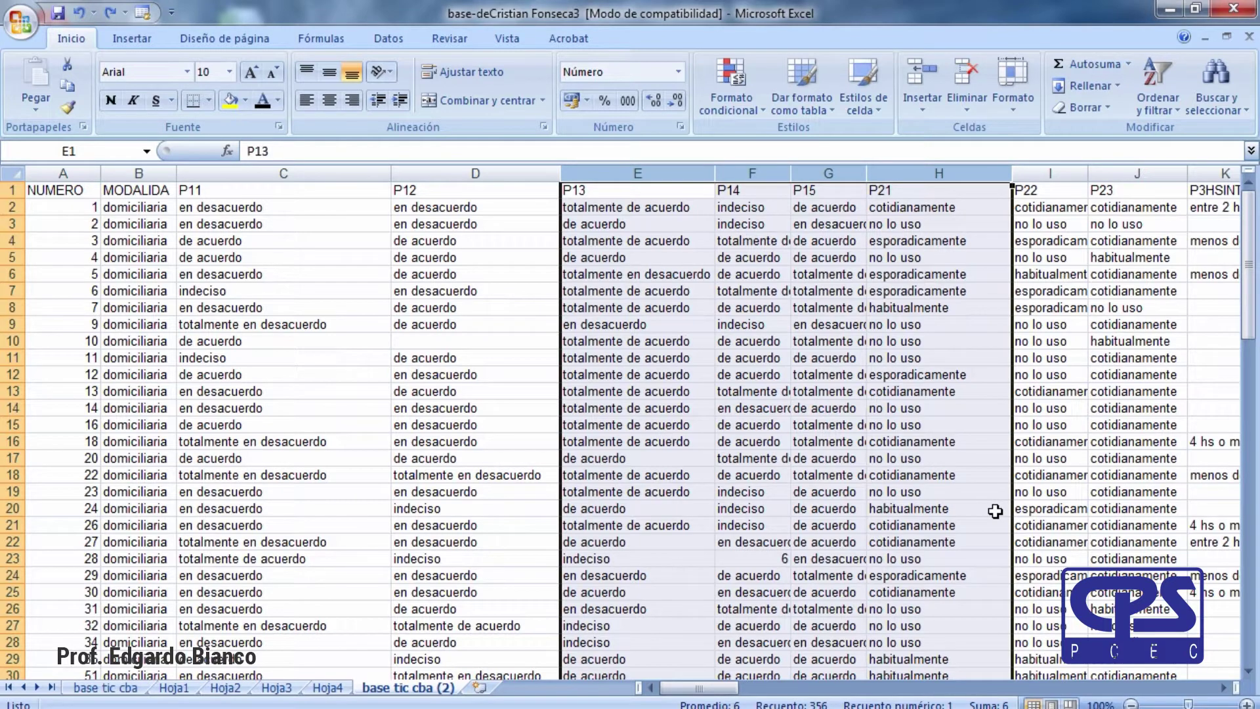
{"action": "key", "text": "ctrl+plus"}
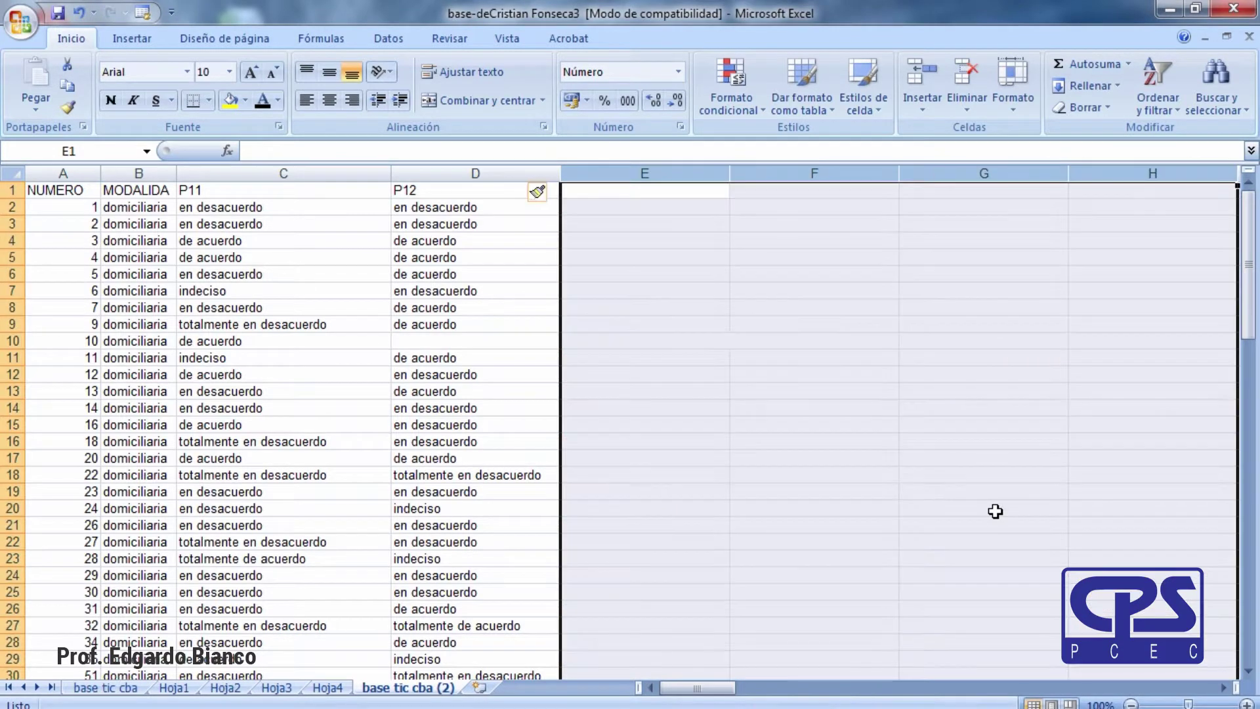
{"action": "left_click_drag", "start_coordinate": [898, 174], "coordinate": [826, 175]}
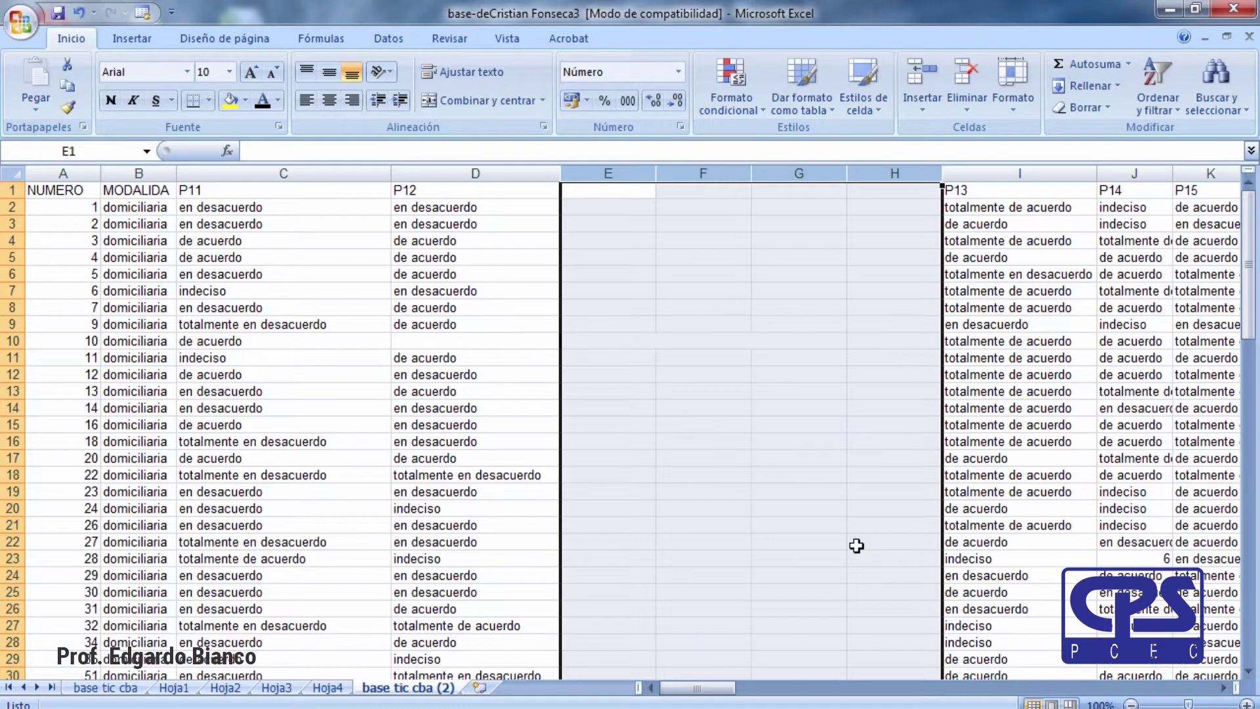
{"action": "key", "text": "ctrl+z"}
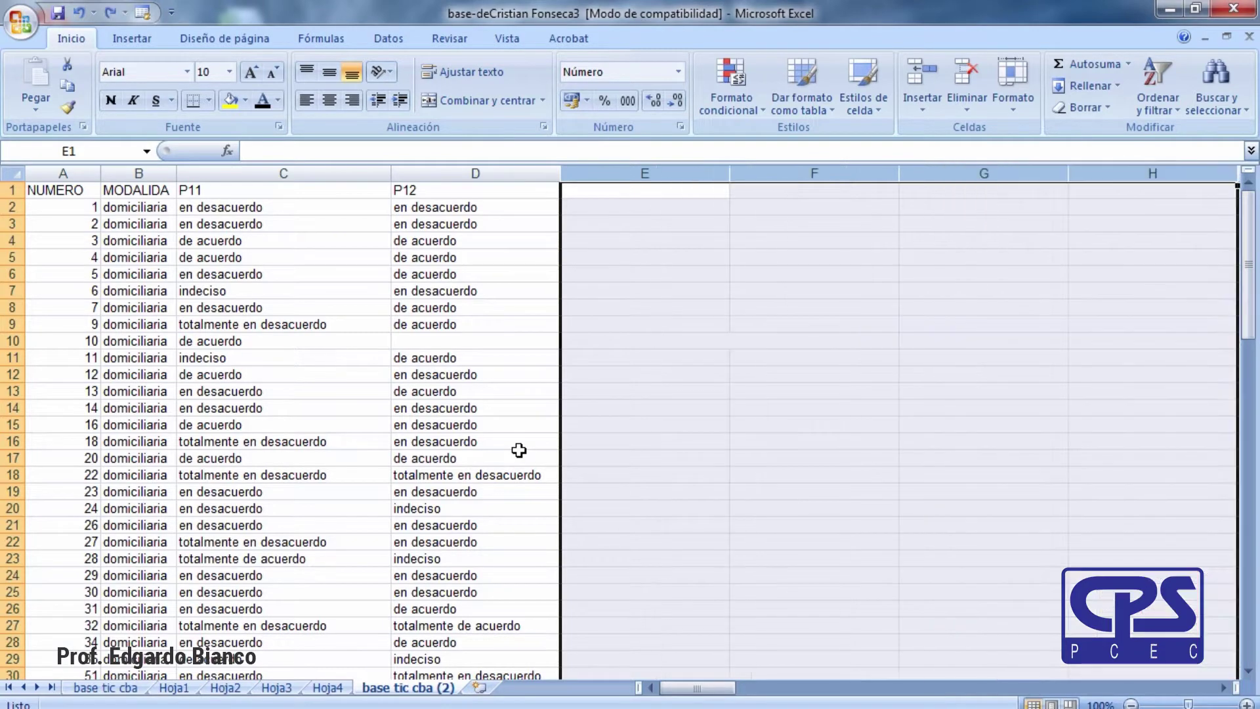
{"action": "key", "text": "ctrl+y"}
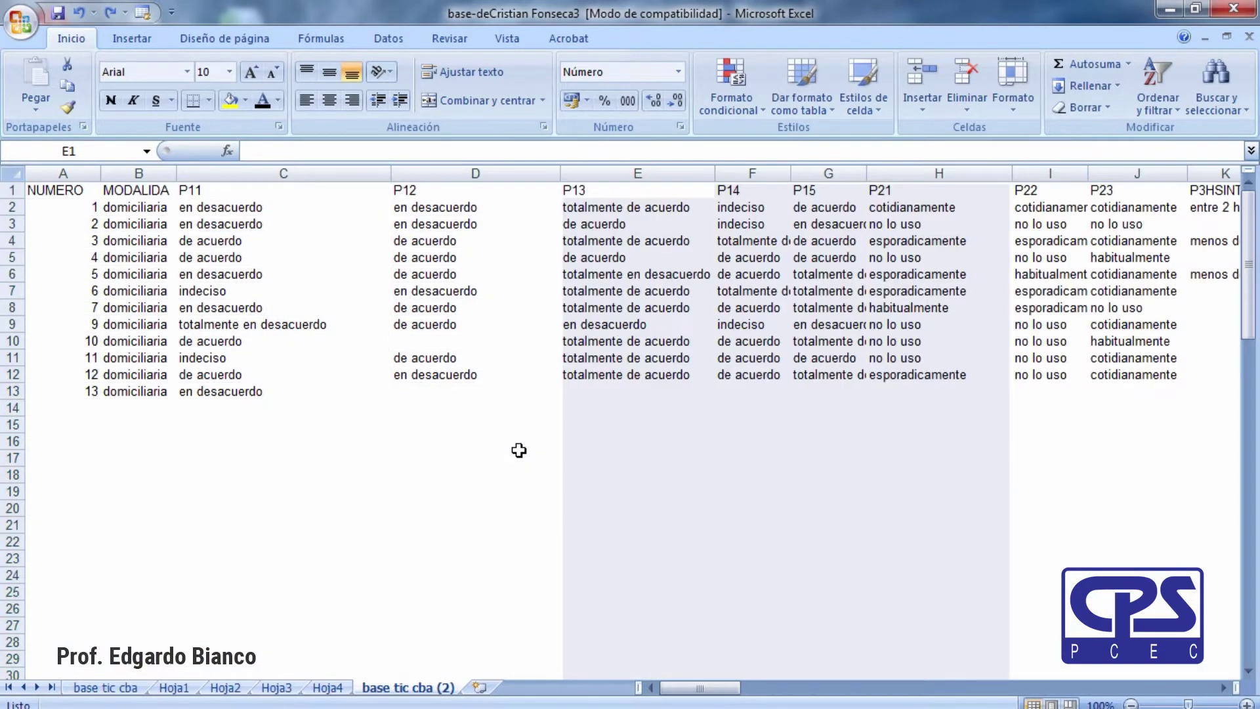
Delete the P12 column, then columns P12–P15, undoing each deletion.
{"action": "left_click", "coordinate": [12, 407]}
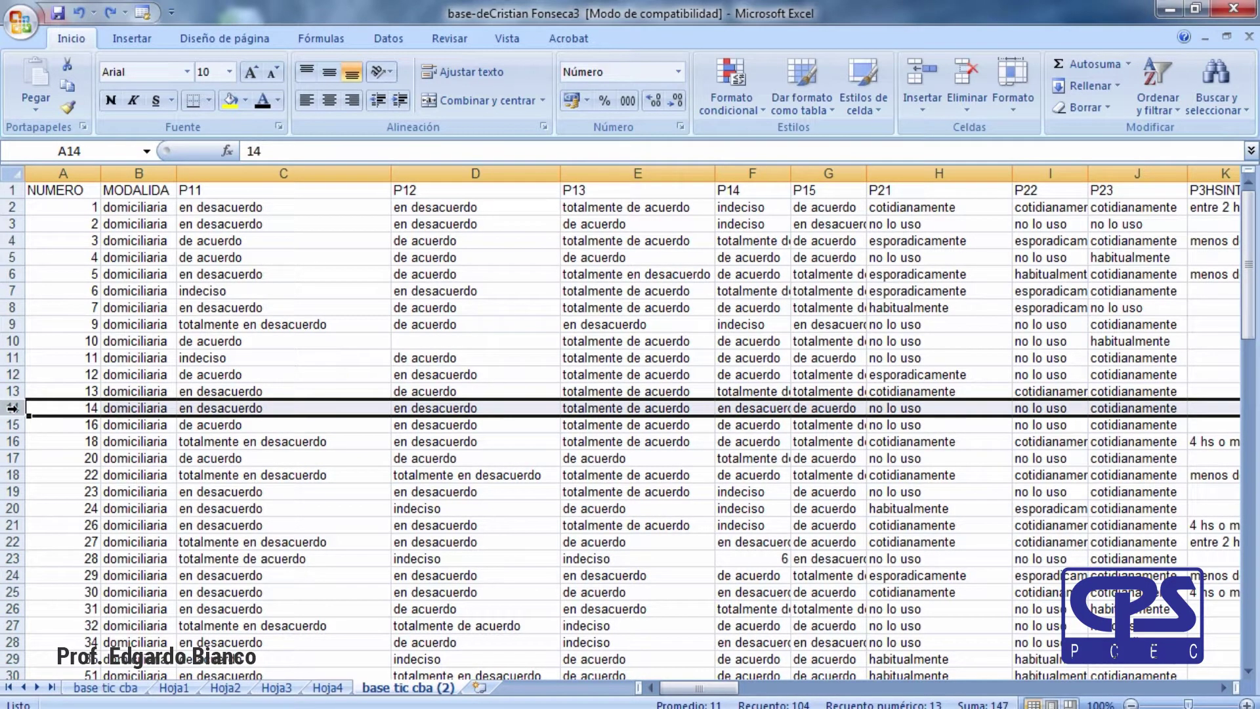
{"action": "left_click", "coordinate": [494, 273]}
{"action": "left_click", "coordinate": [517, 173]}
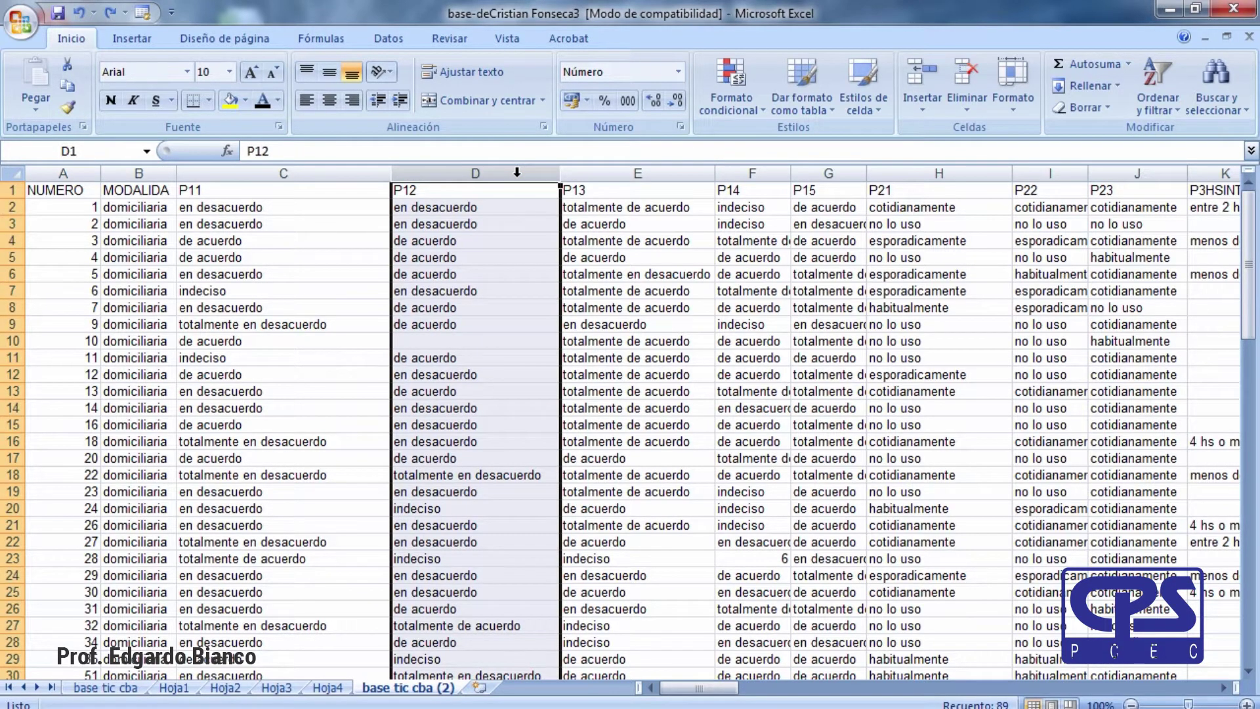
{"action": "key", "text": "ctrl+minus"}
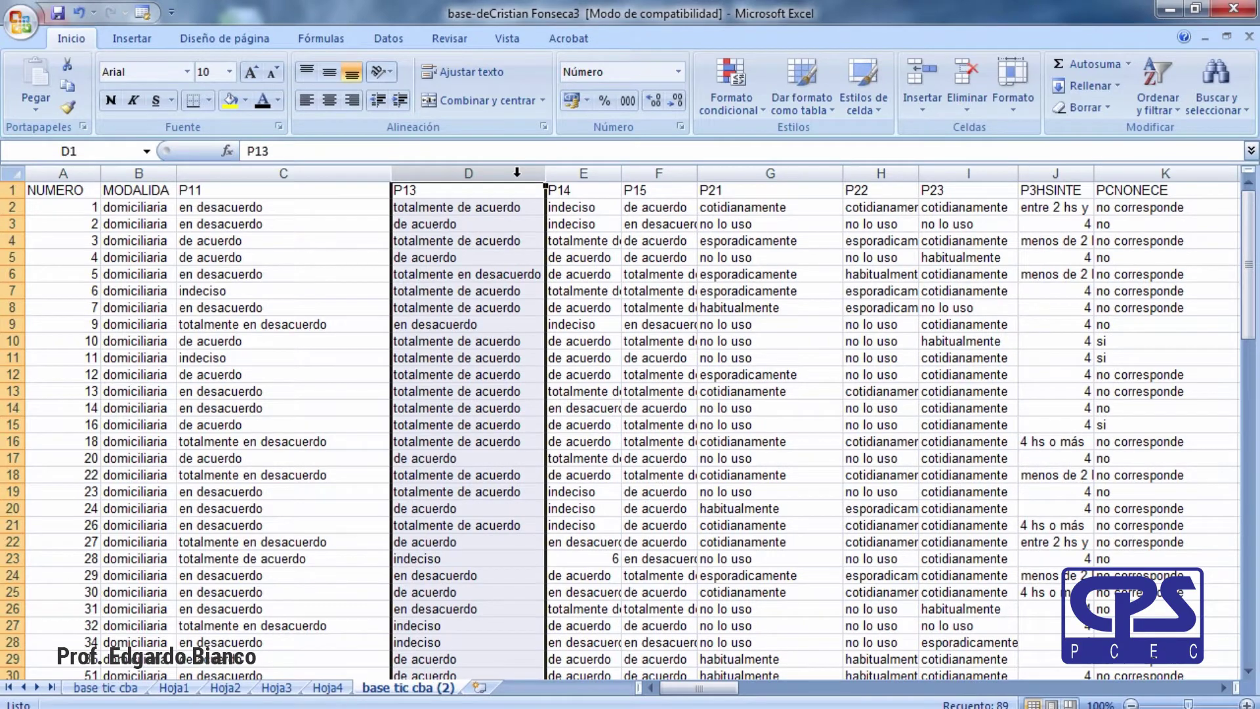
{"action": "key", "text": "ctrl+z"}
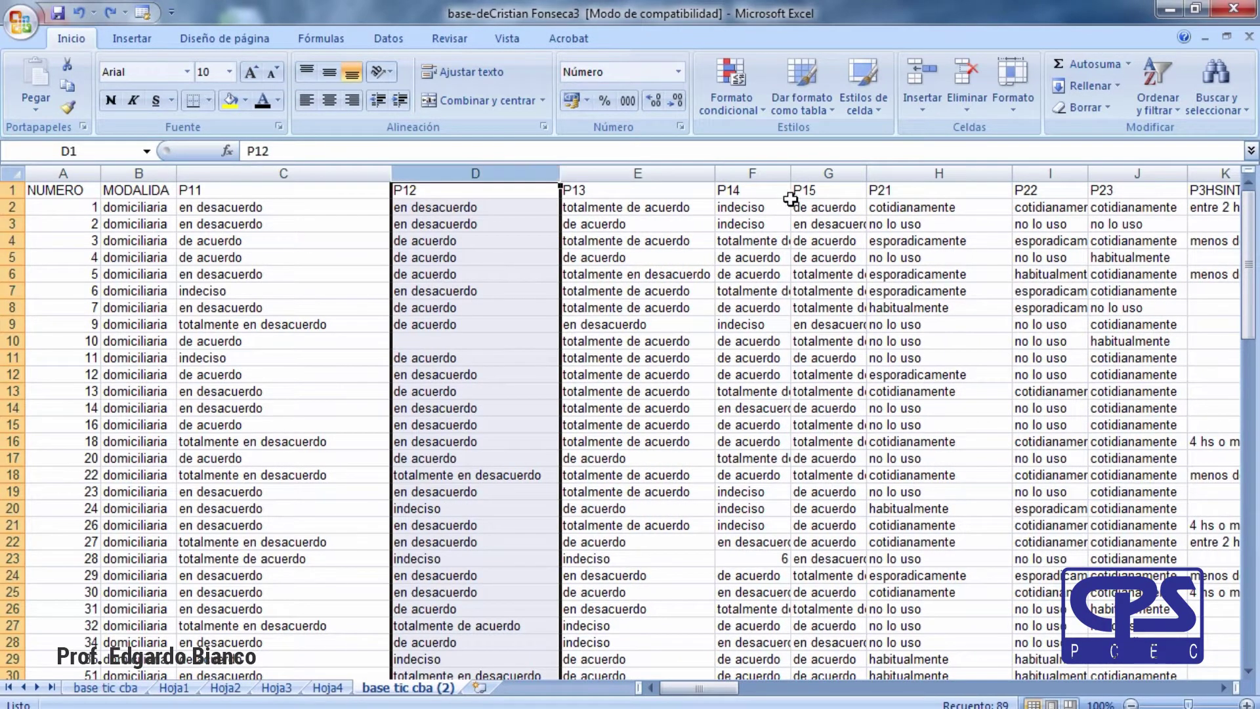
{"action": "left_click", "coordinate": [830, 174], "text": "shift"}
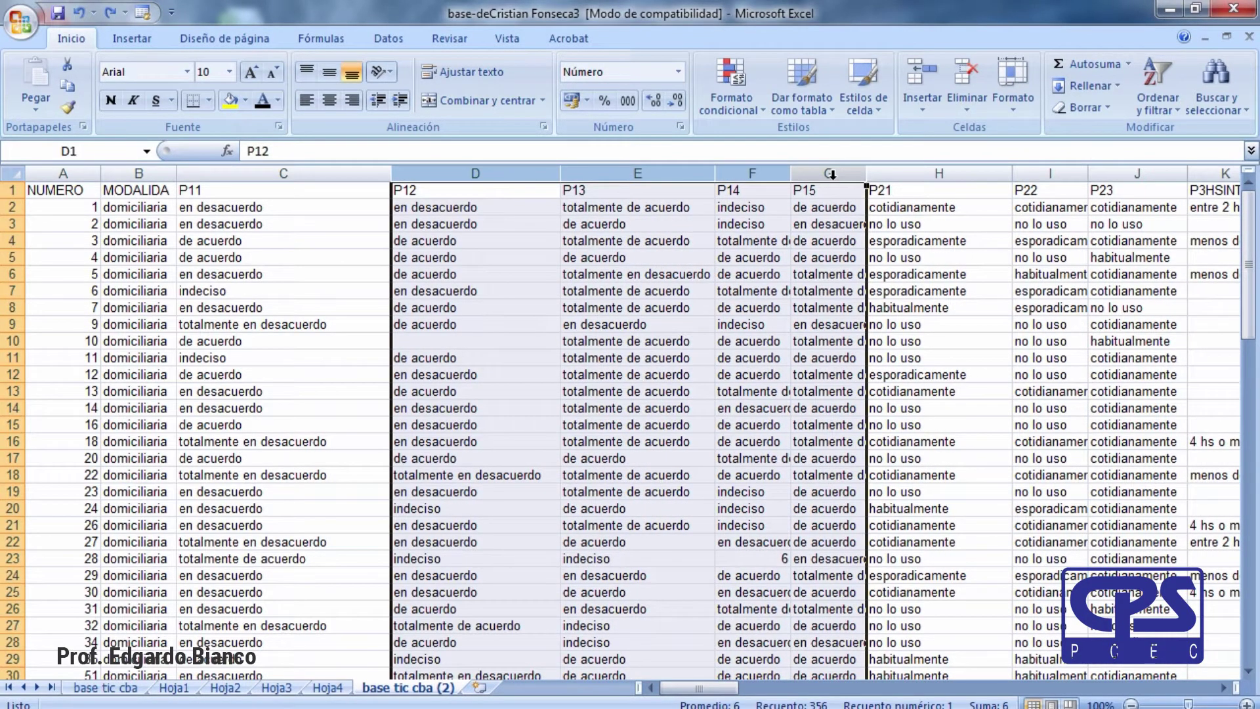
{"action": "key", "text": "ctrl+minus"}
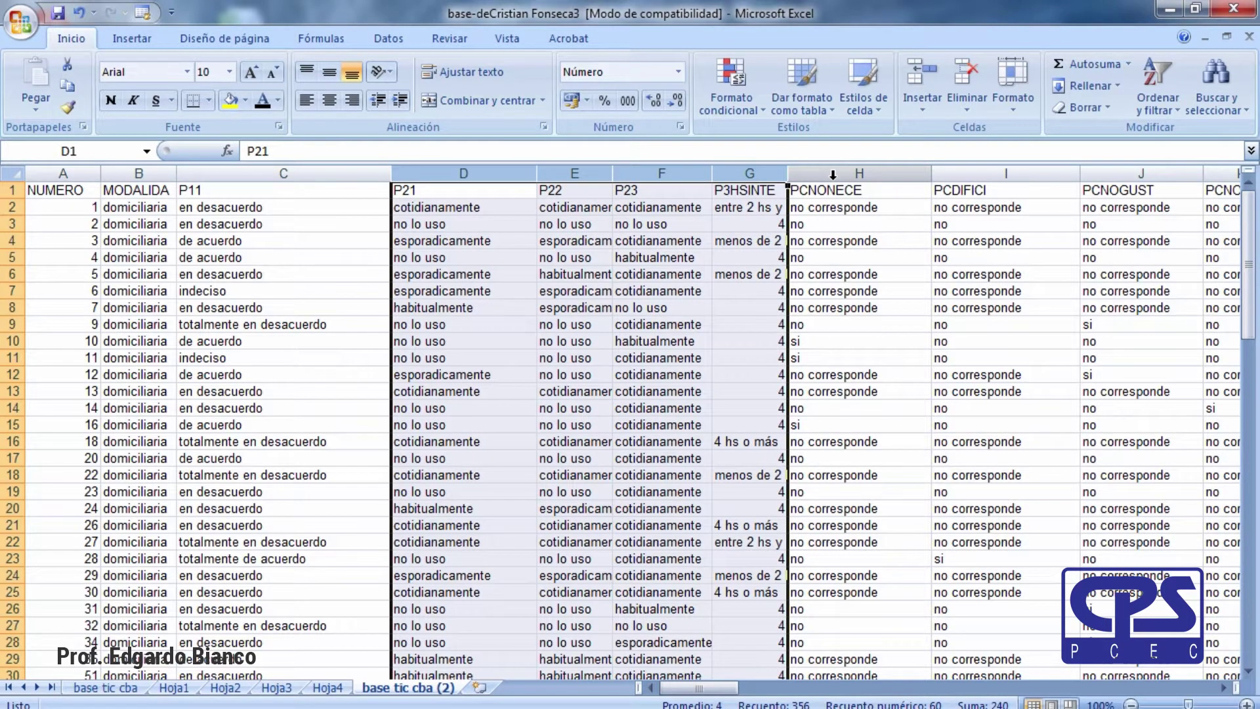
{"action": "key", "text": "ctrl+z"}
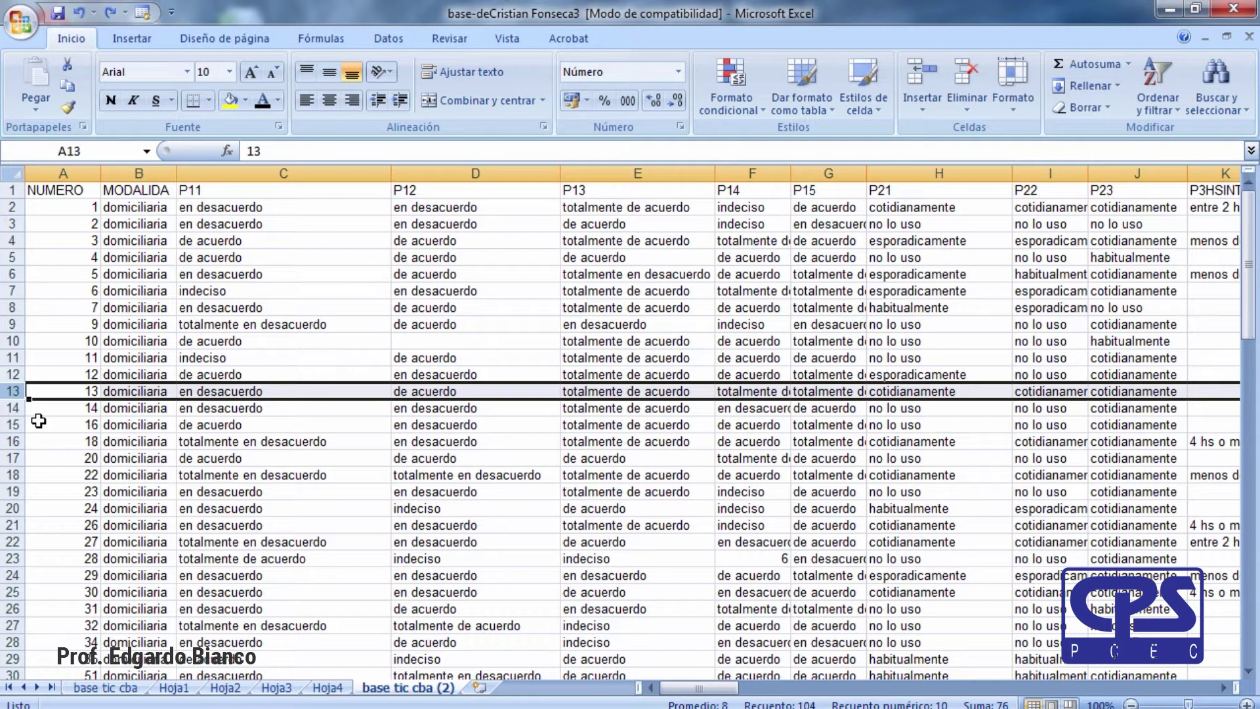
Undo a single blank row, then insert five blank rows at rows 11–15.
{"action": "key", "text": "ctrl+plus"}
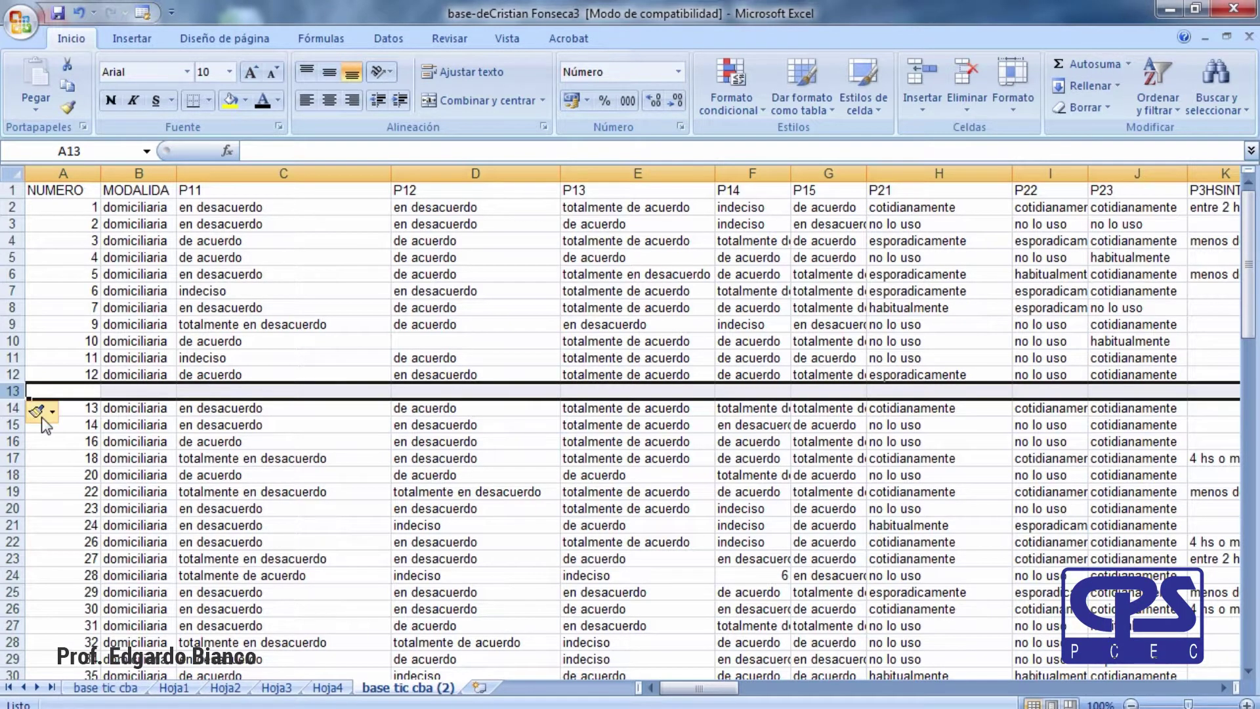
{"action": "key", "text": "ctrl+z"}
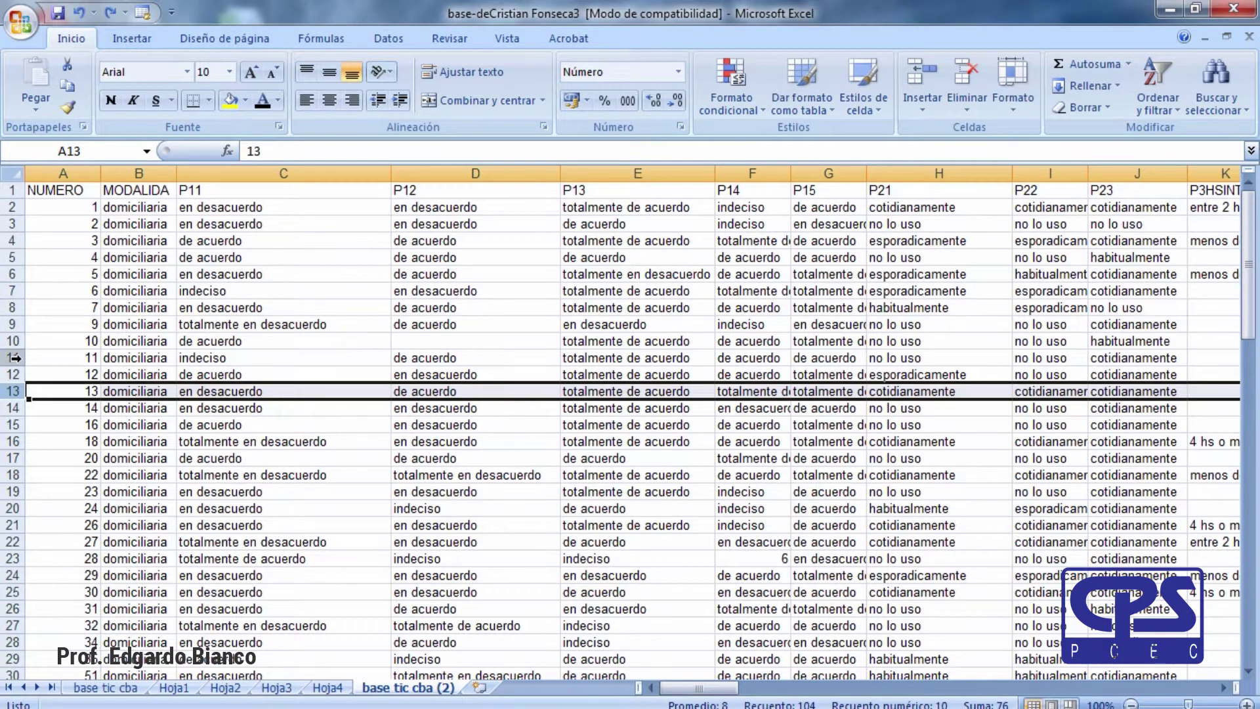
{"action": "left_click", "coordinate": [15, 358]}
{"action": "left_click_drag", "start_coordinate": [16, 433], "coordinate": [16, 433]}
{"action": "left_click", "coordinate": [13, 425], "text": "shift"}
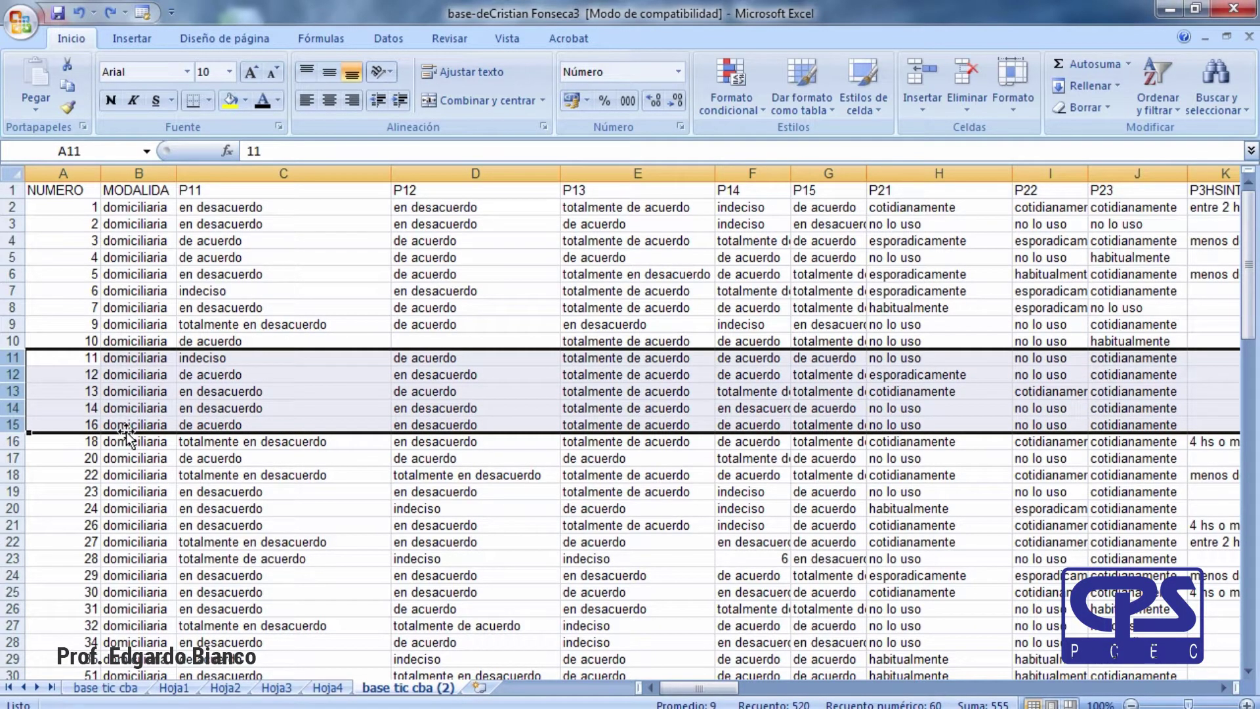
{"action": "key", "text": "ctrl+plus"}
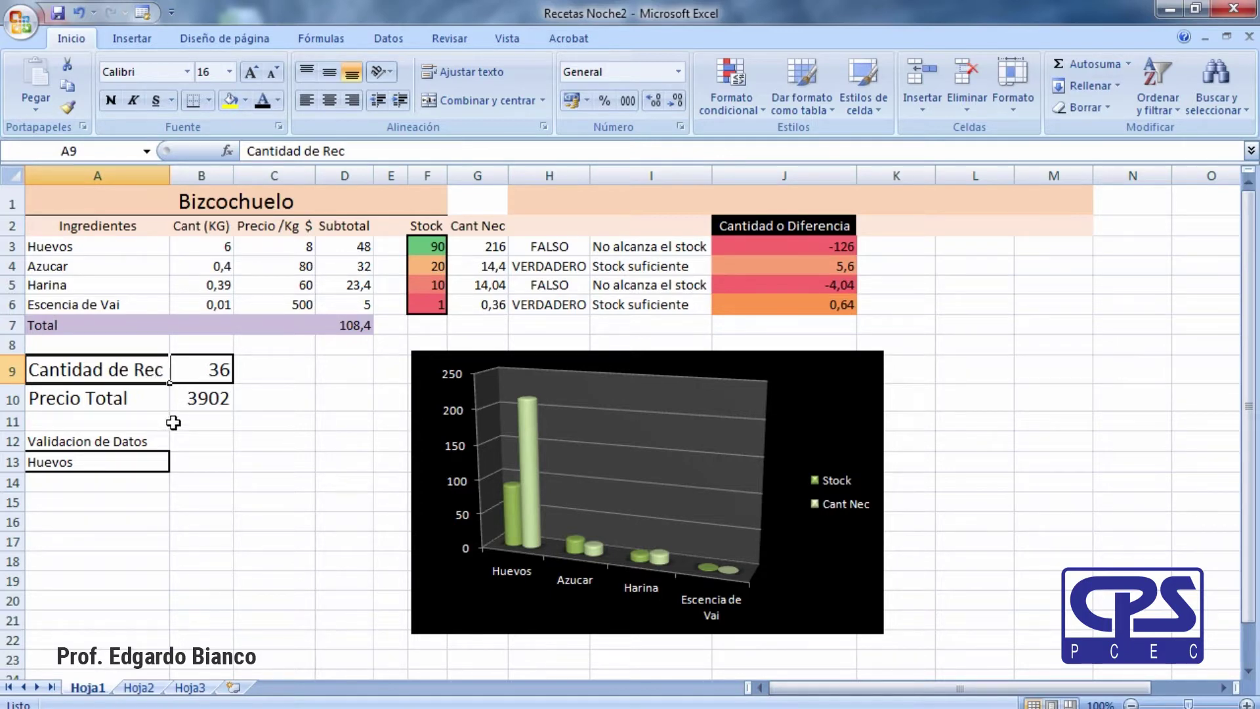
Complete the A9 label so it reads 'Cantidad de Recetas'.
{"action": "double_click", "coordinate": [154, 374]}
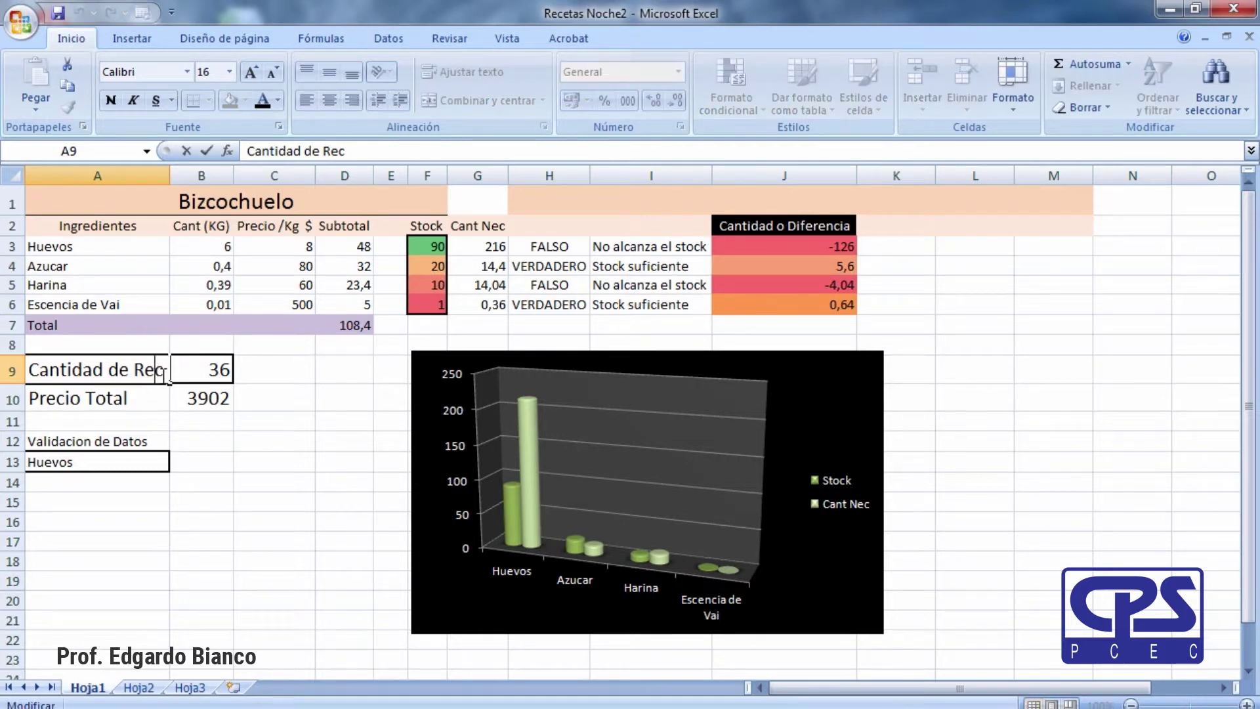
{"action": "type", "text": "etas"}
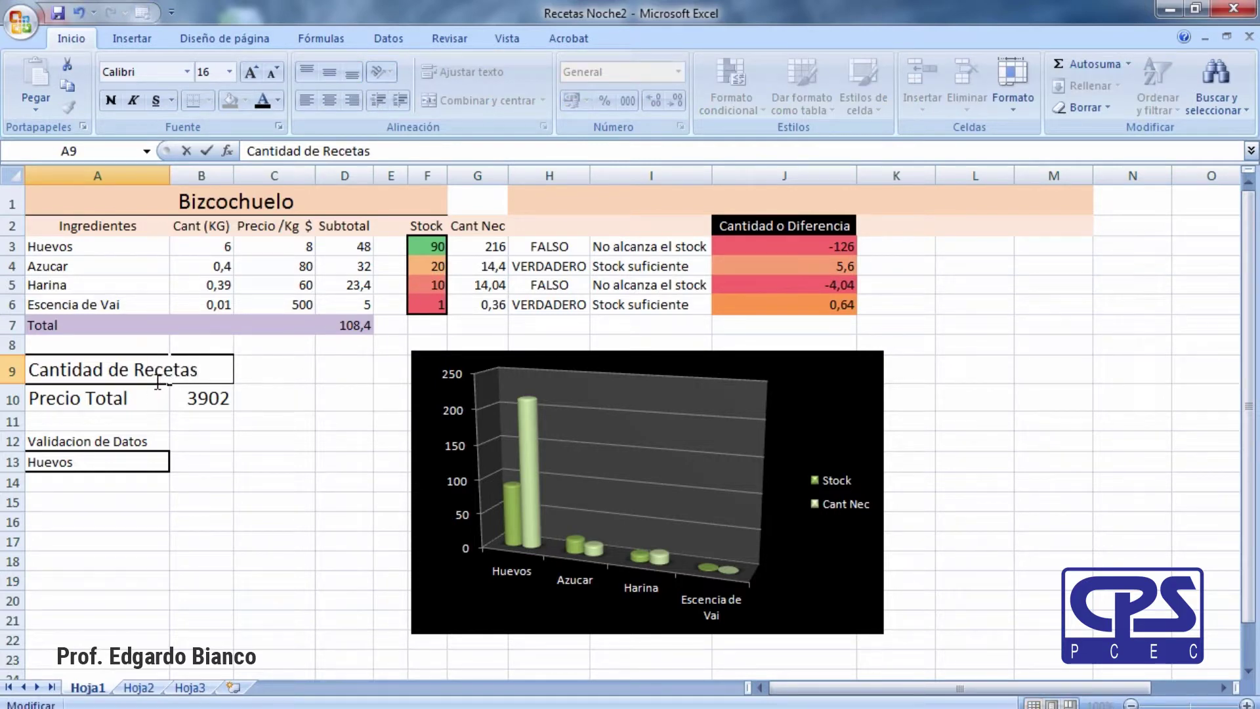
{"action": "key", "text": "Return"}
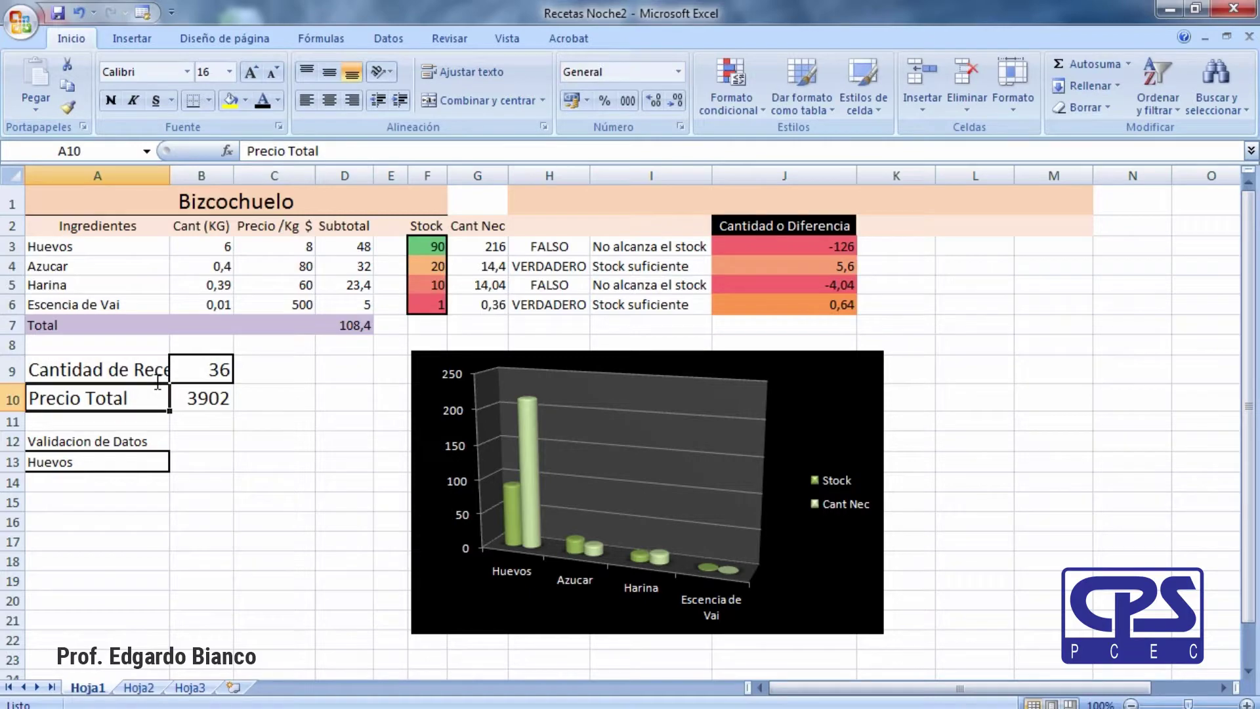
{"action": "left_click", "coordinate": [205, 506]}
Break the A9 label onto two lines after 'de', making row 9 taller.
{"action": "left_click", "coordinate": [129, 374]}
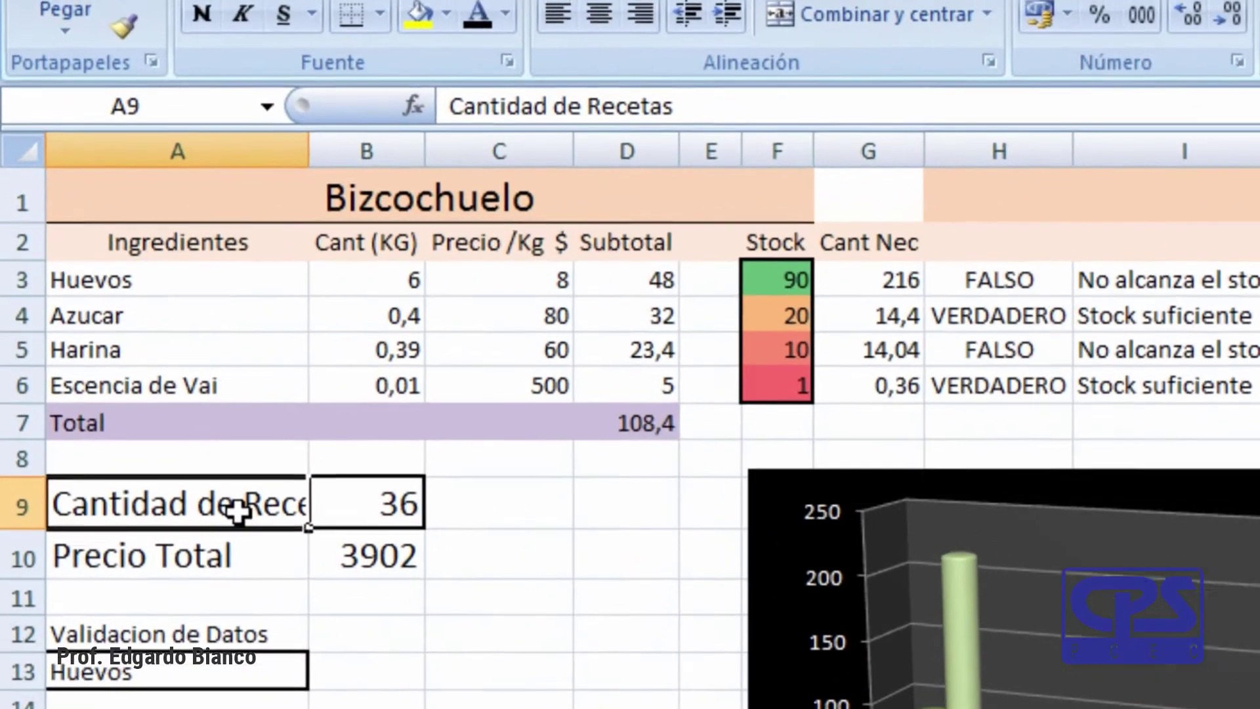
{"action": "double_click", "coordinate": [236, 512]}
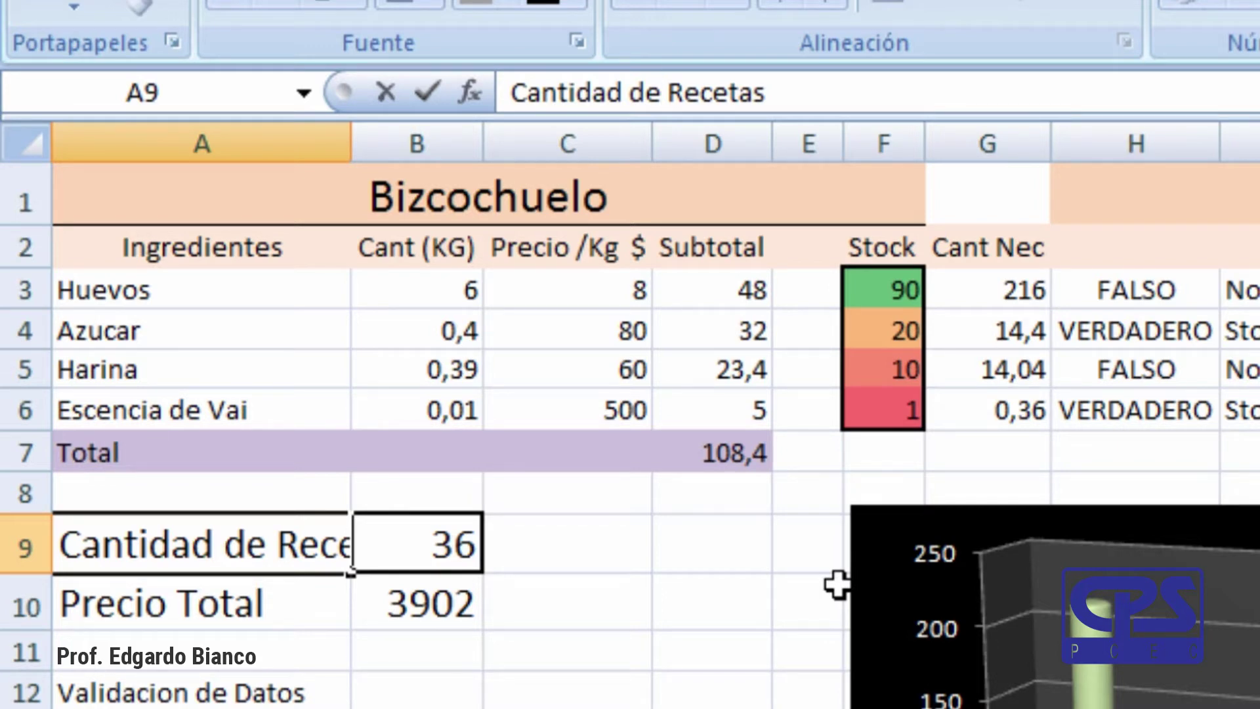
{"action": "key", "text": "shift+Home"}
{"action": "key", "text": "BackSpace"}
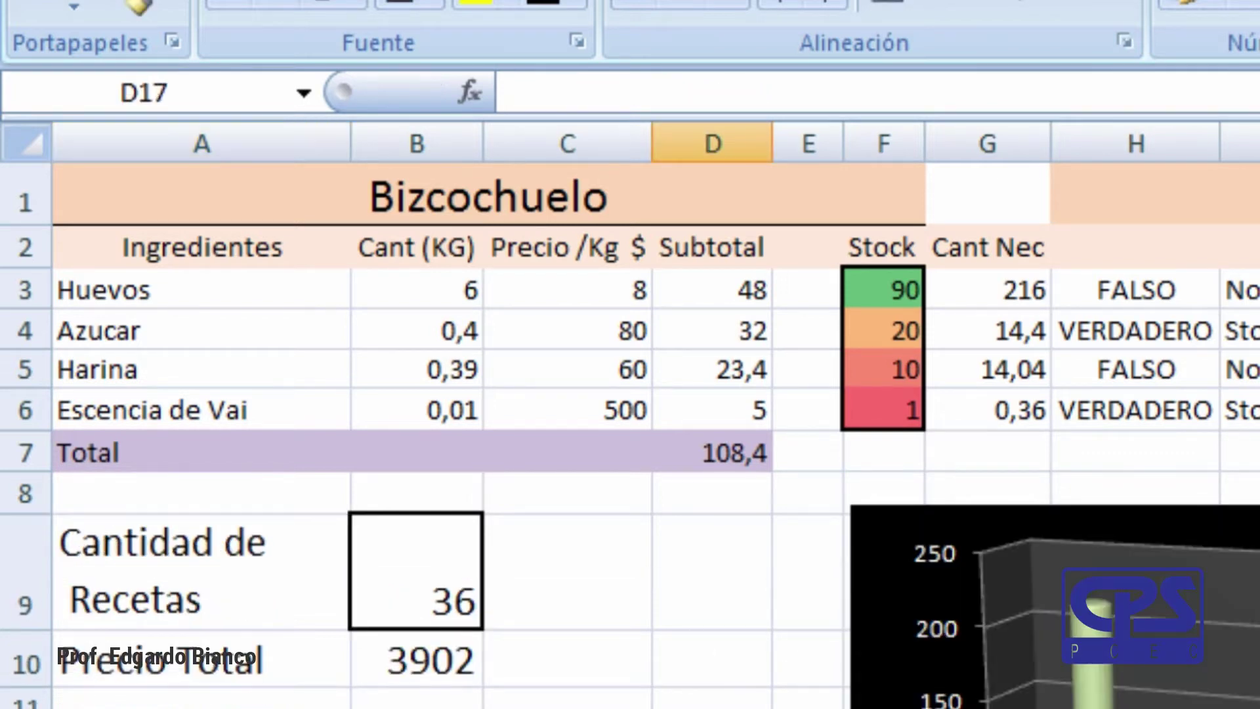
{"action": "left_click", "coordinate": [113, 583]}
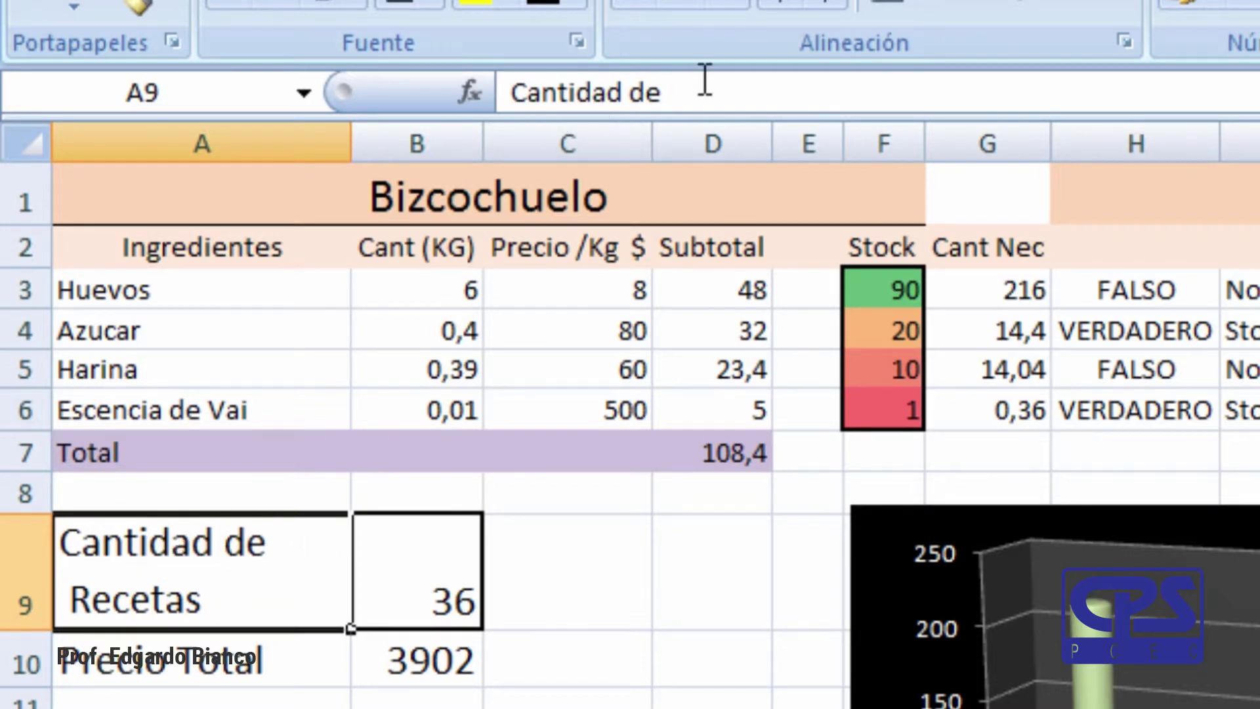
{"action": "left_click_drag", "start_coordinate": [703, 117], "coordinate": [703, 196]}
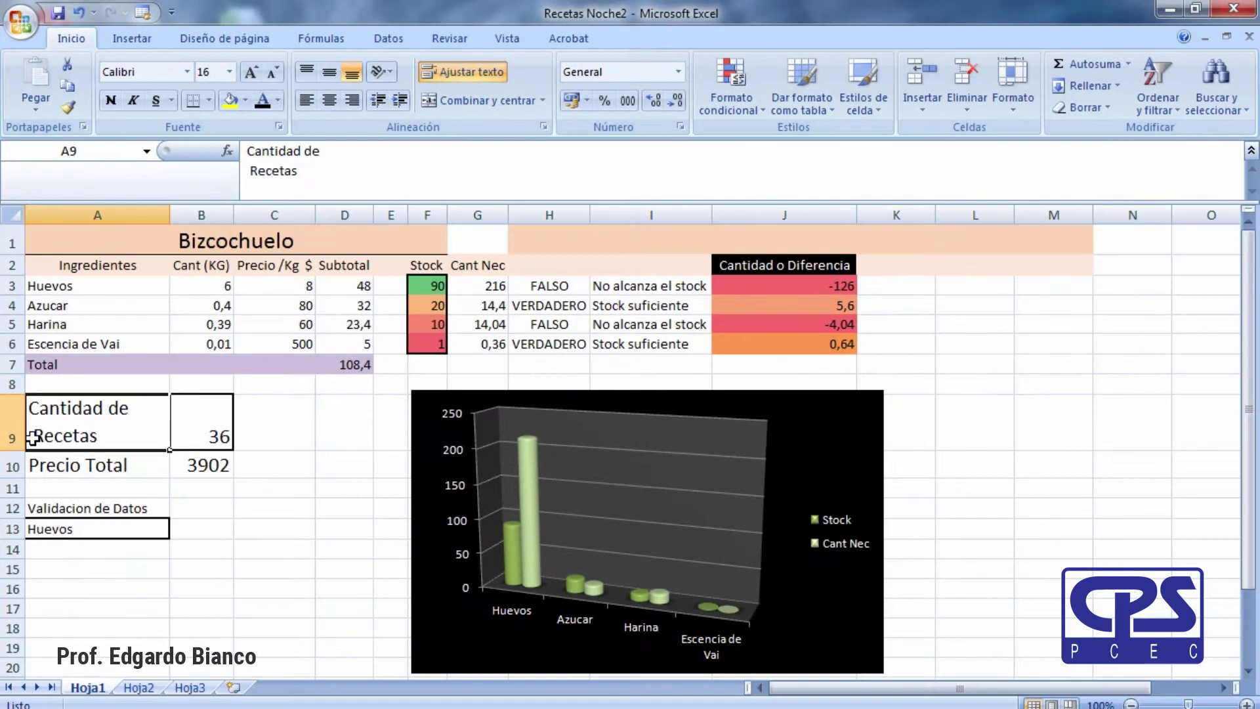
{"action": "double_click", "coordinate": [61, 577]}
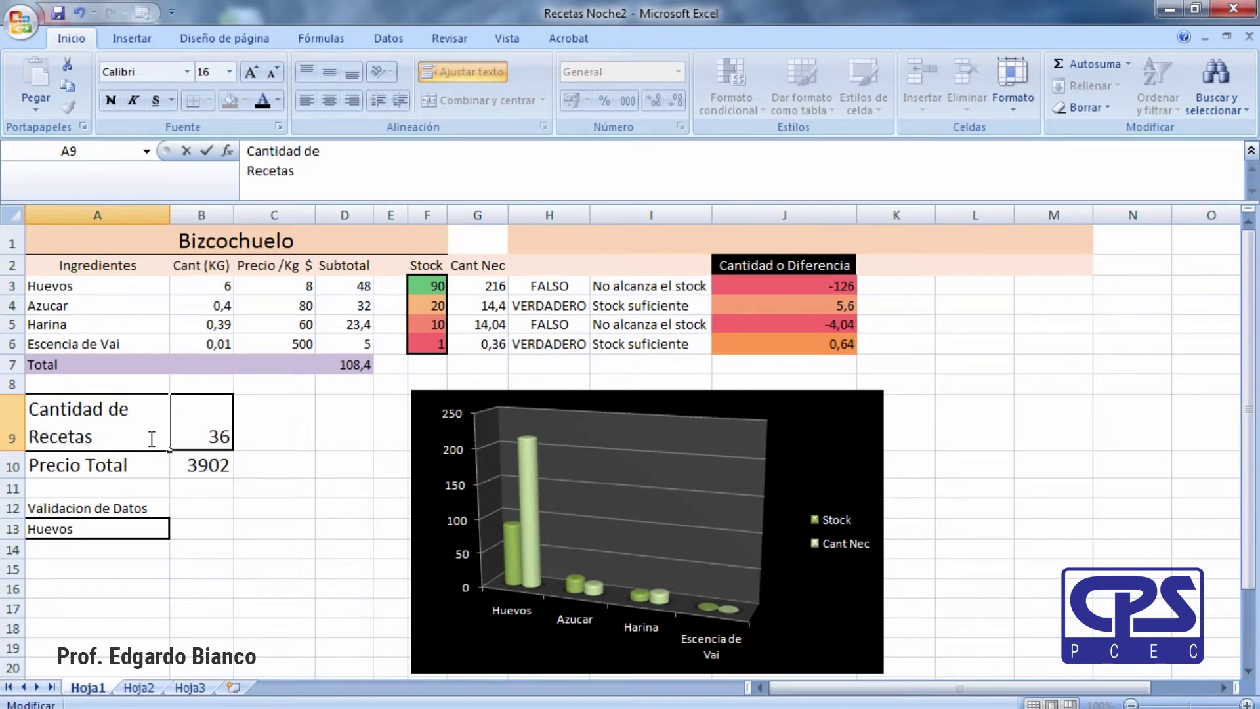
{"action": "left_click", "coordinate": [229, 546]}
Insert a line break after 'Validacion' in A12 so 'Validacion de Datos' wraps onto two lines.
{"action": "left_click", "coordinate": [213, 609]}
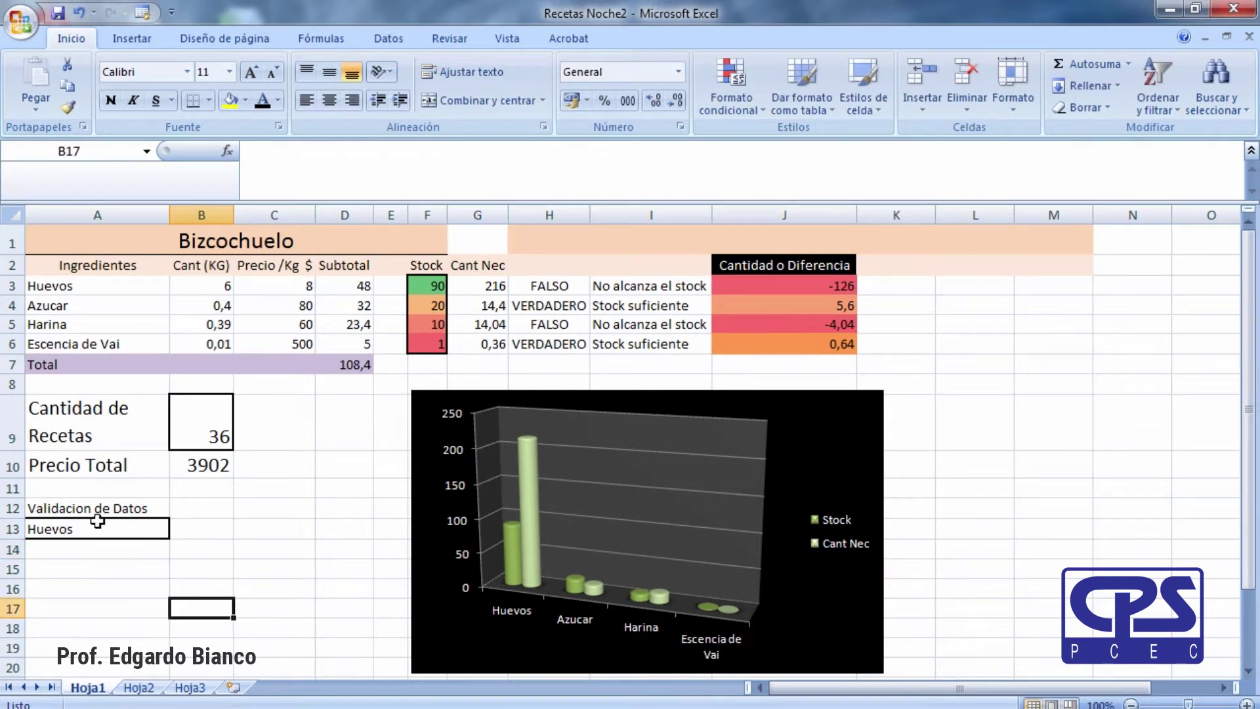
{"action": "left_click", "coordinate": [98, 510]}
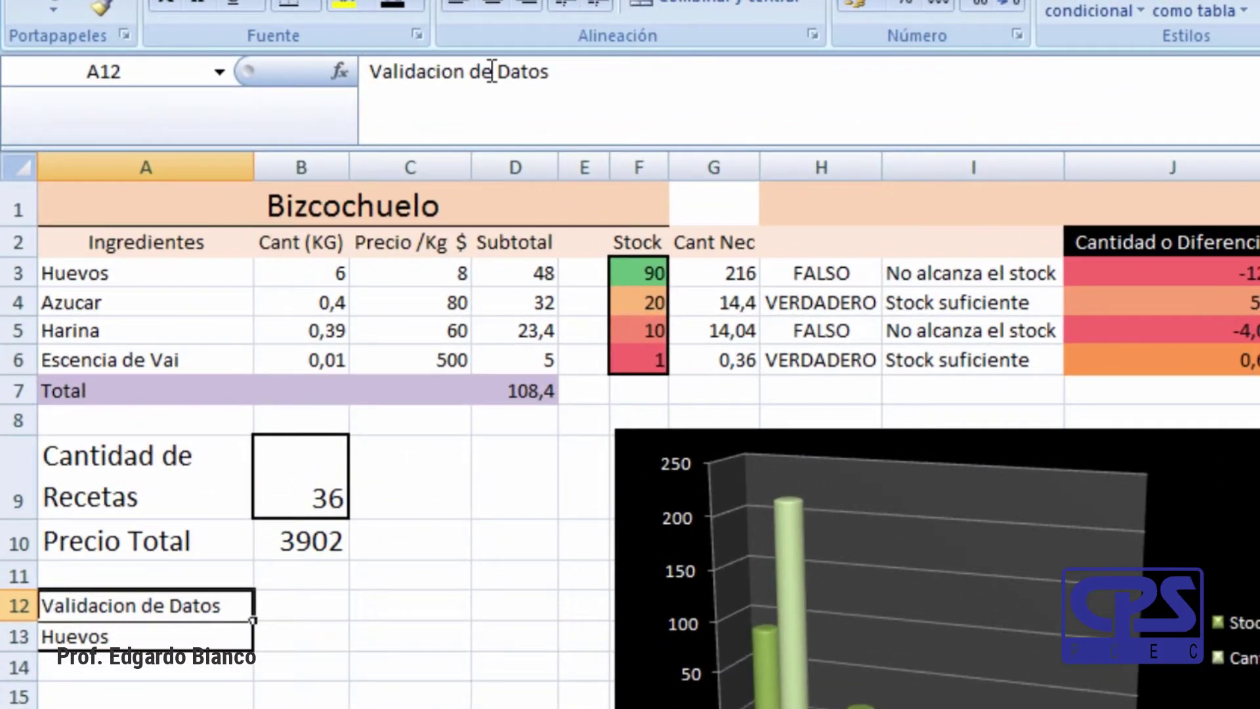
{"action": "left_click", "coordinate": [493, 71]}
{"action": "key", "text": "ctrl+shift+u"}
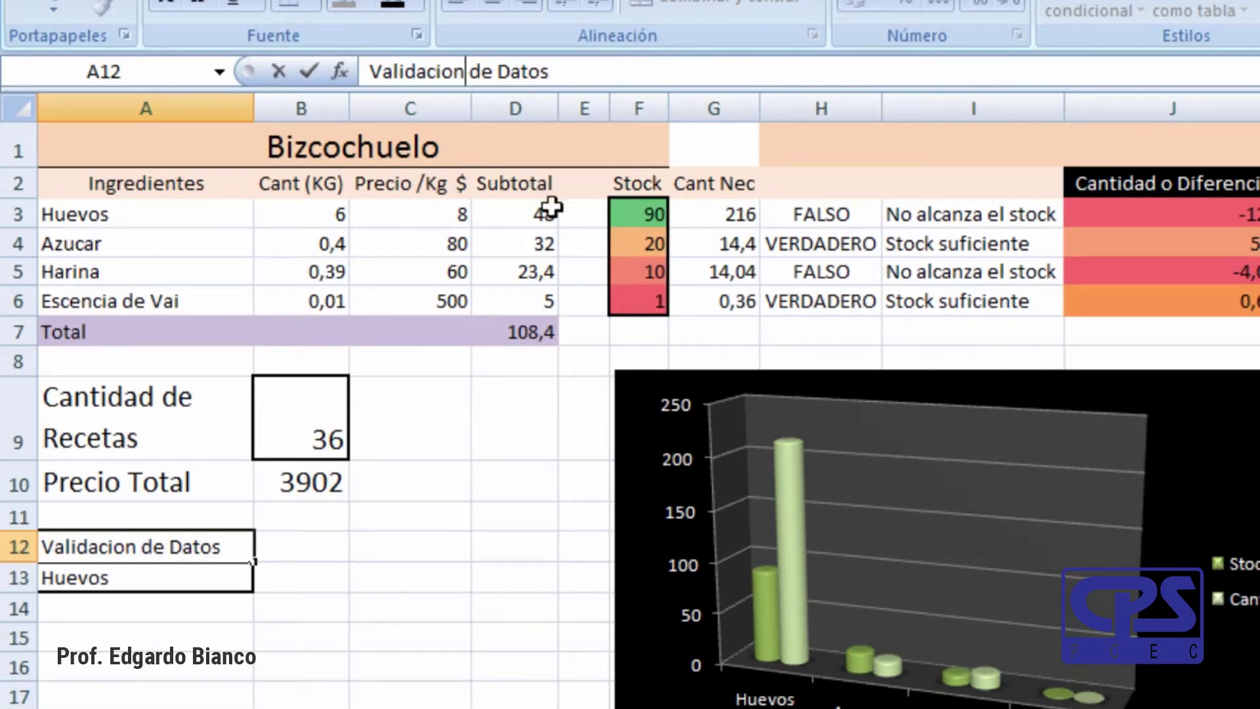
{"action": "key", "text": "alt+Return"}
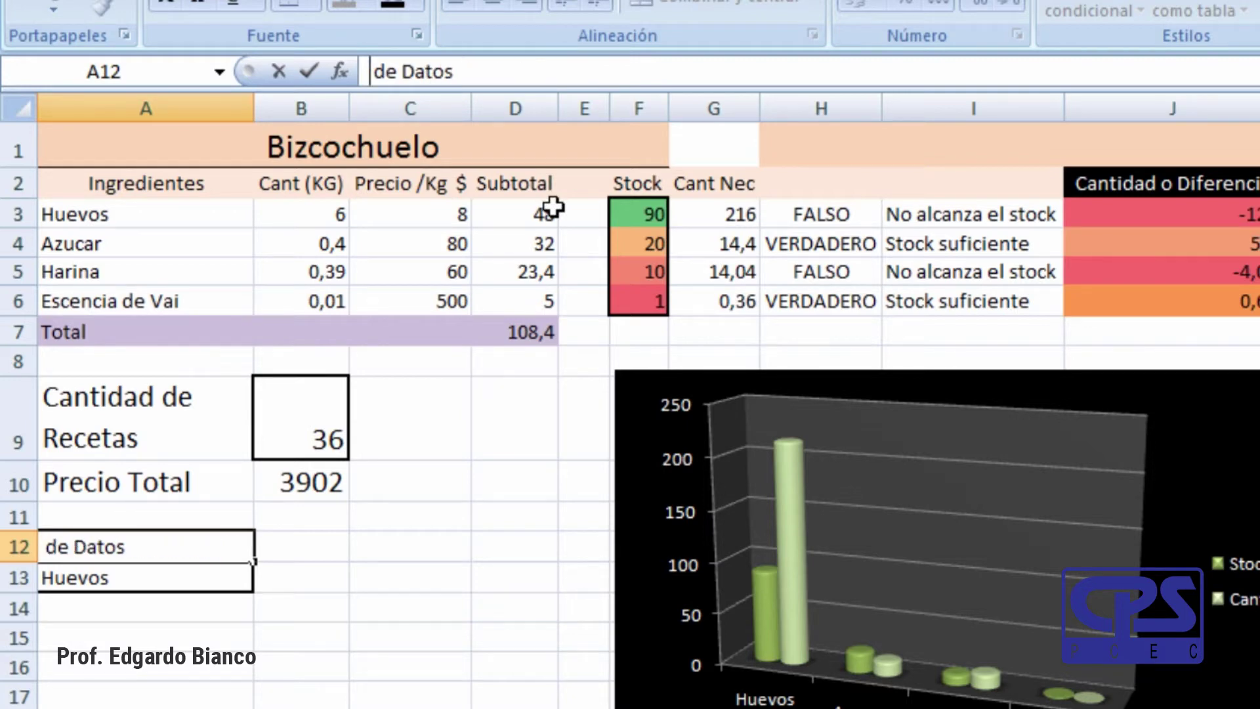
{"action": "left_click", "coordinate": [358, 700]}
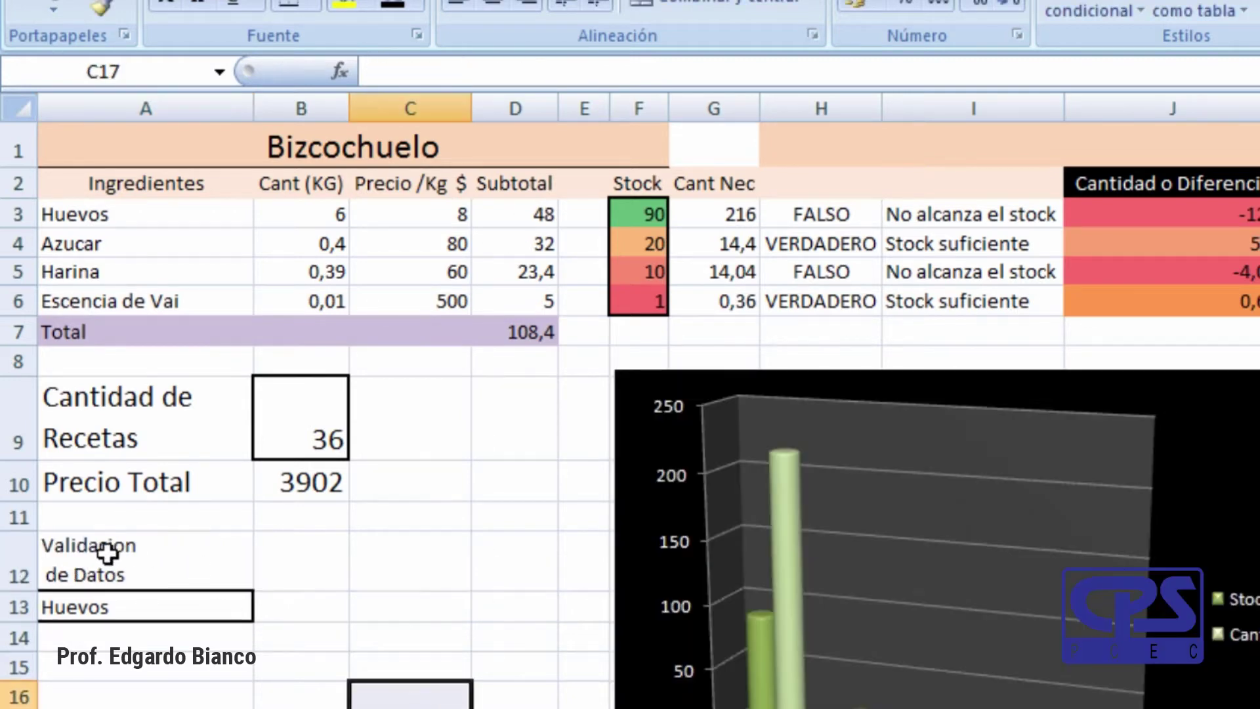
{"action": "left_click", "coordinate": [108, 576]}
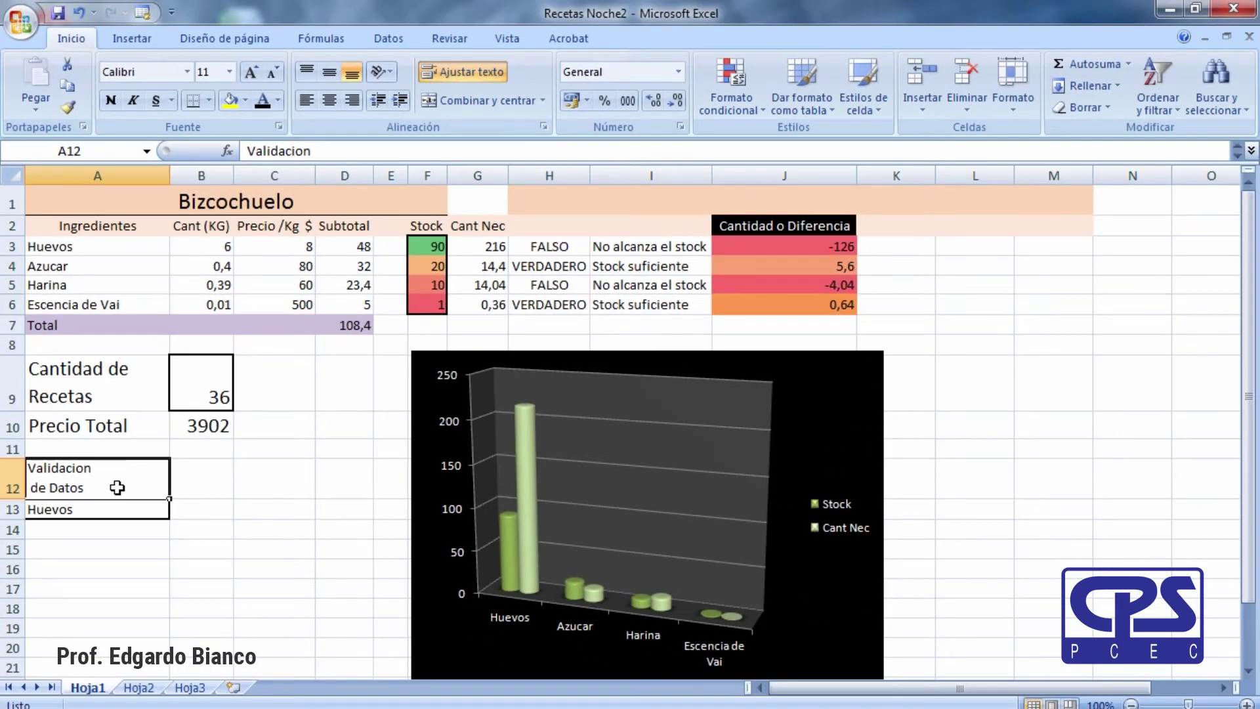
Select the prices C3:C6 to see average 162, count 4 and sum 648 in the status bar.
{"action": "left_click", "coordinate": [246, 584]}
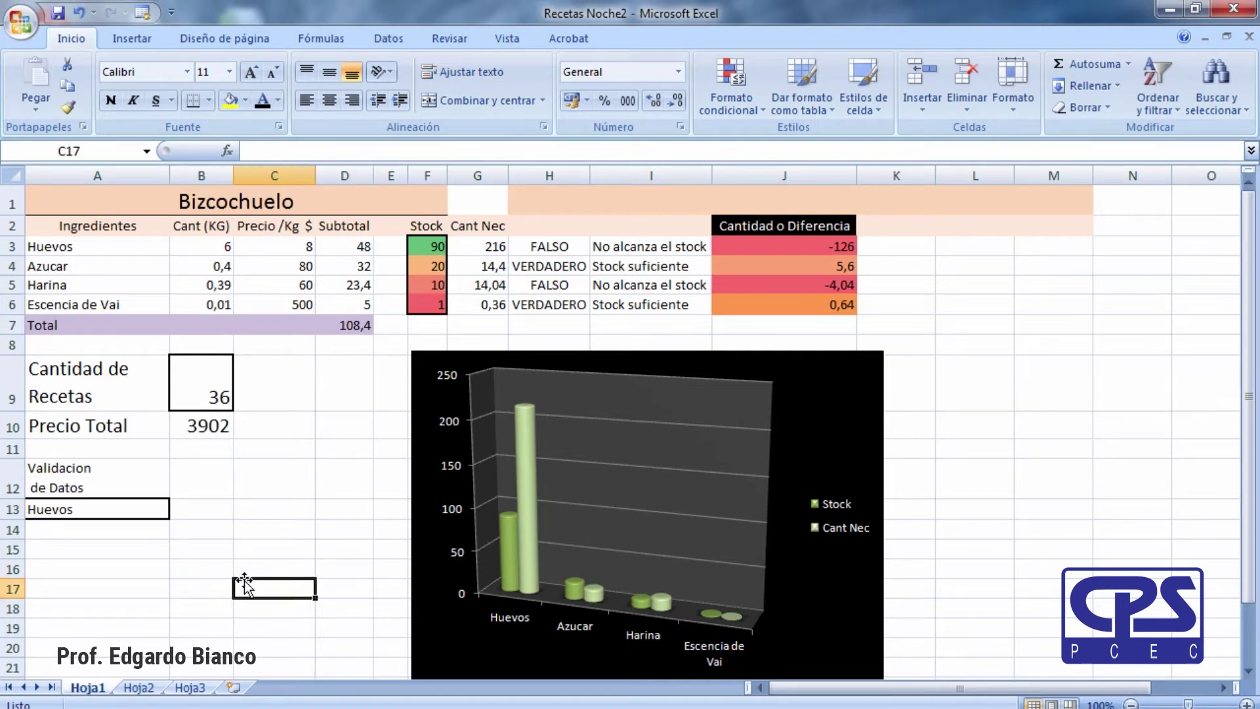
{"action": "left_click", "coordinate": [310, 405]}
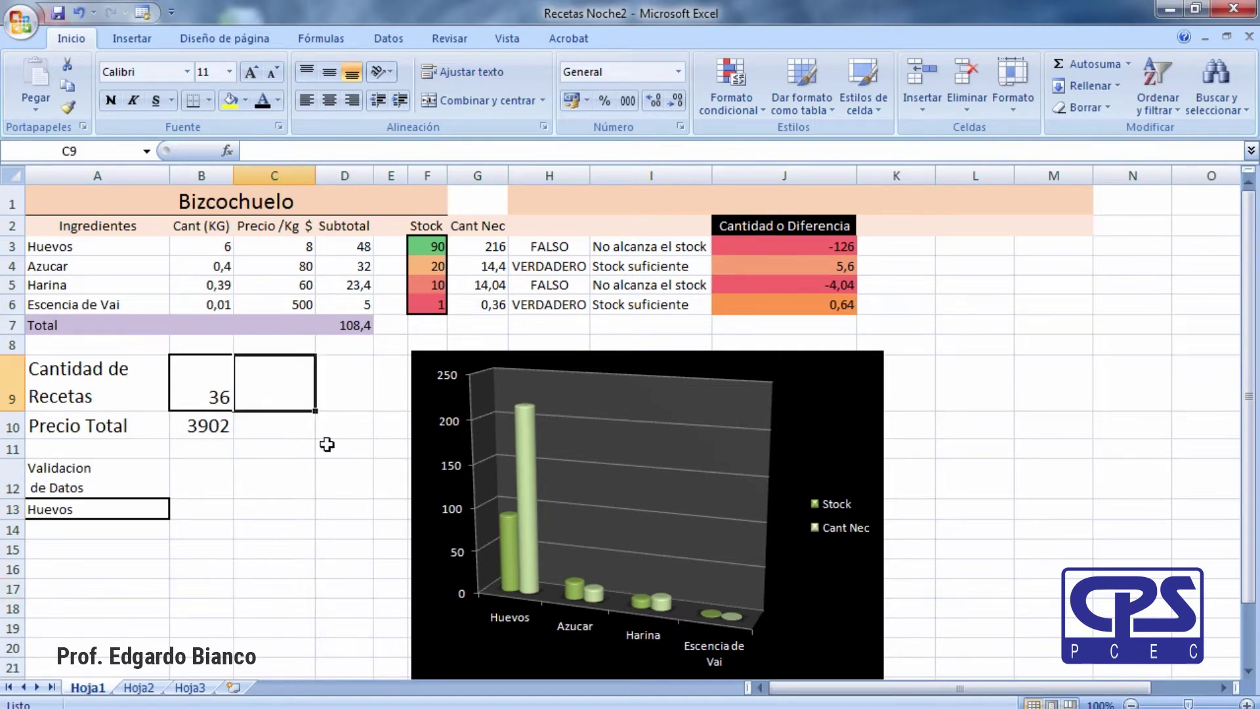
{"action": "left_click", "coordinate": [327, 473]}
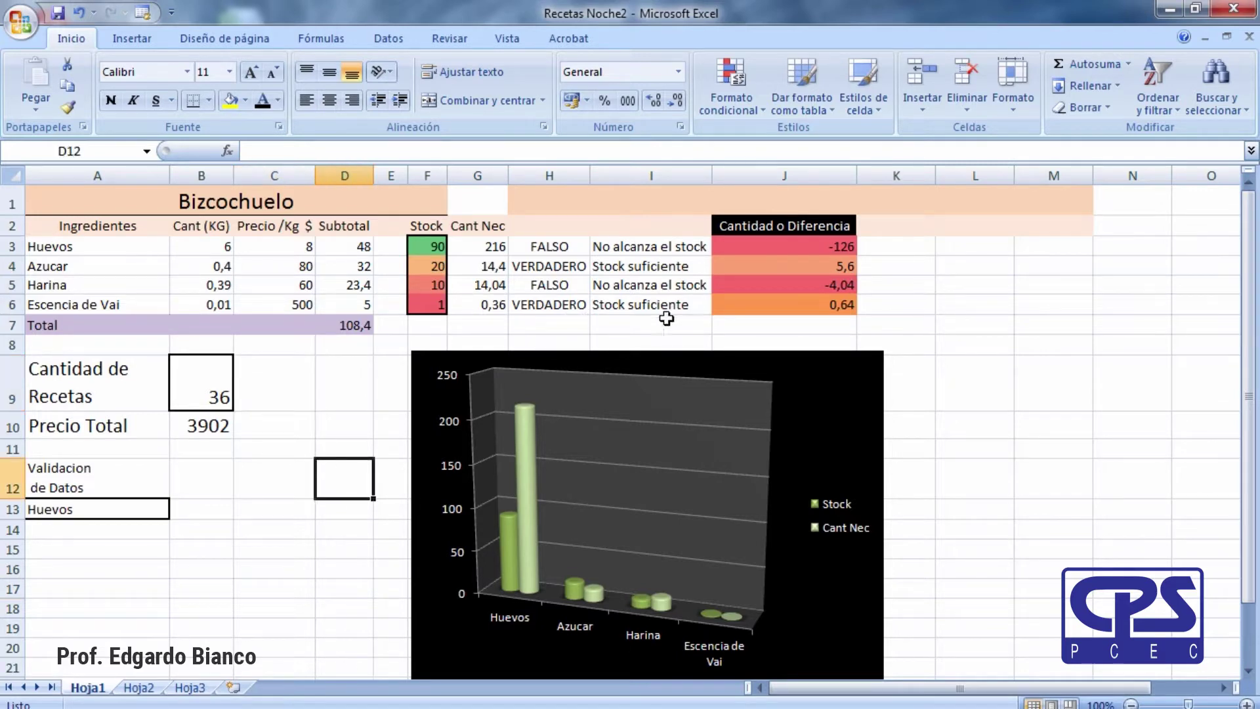
{"action": "left_click", "coordinate": [299, 249]}
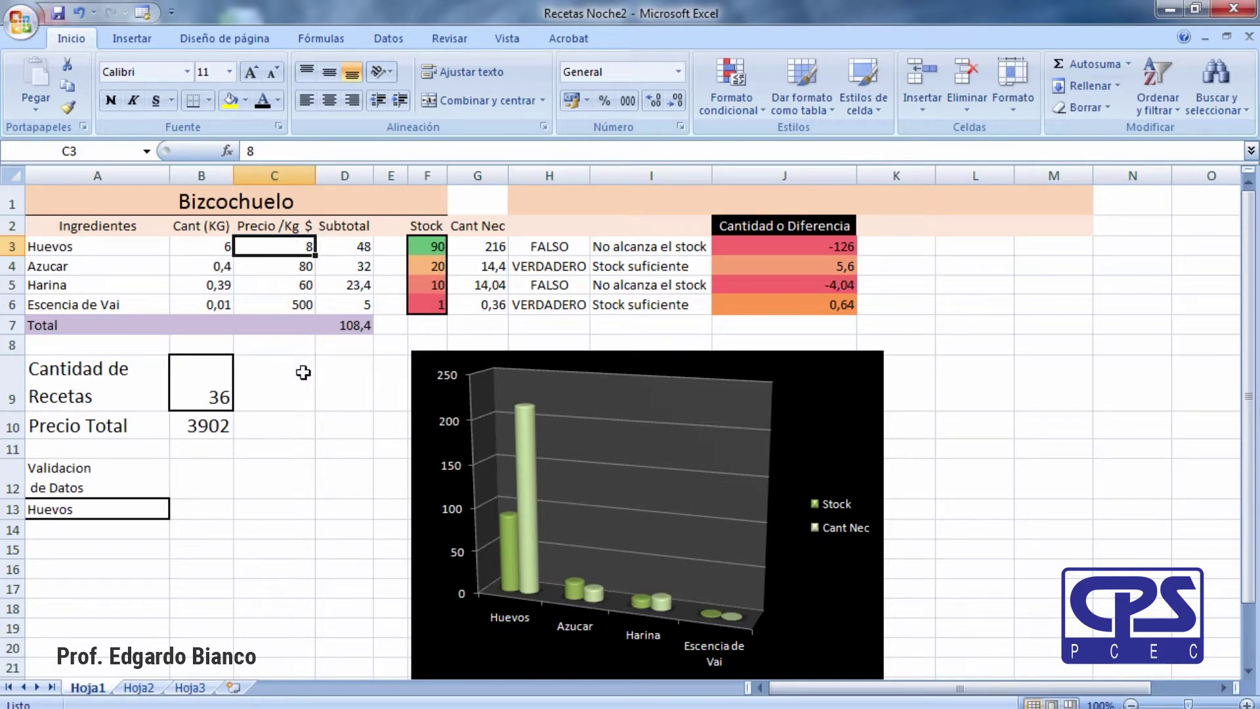
{"action": "left_click", "coordinate": [303, 372]}
{"action": "left_click", "coordinate": [292, 246]}
{"action": "left_click_drag", "start_coordinate": [292, 246], "coordinate": [291, 304]}
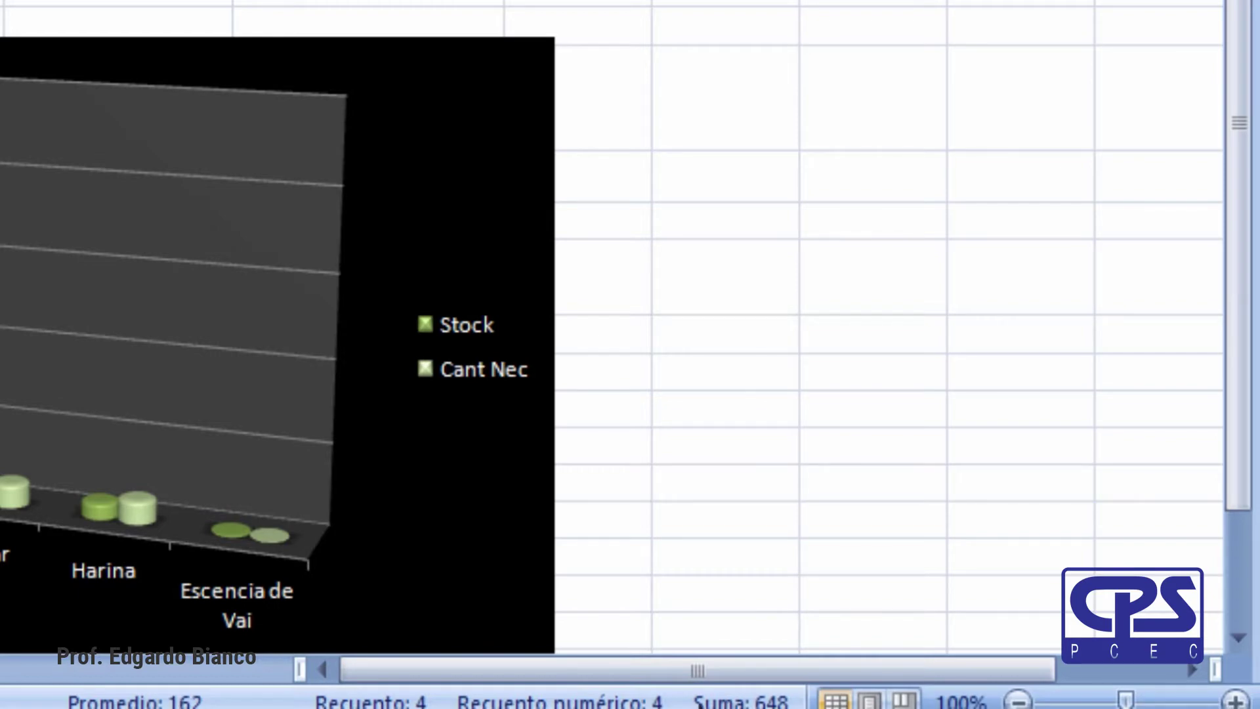
Add minimum and maximum to the status bar summaries, showing numeric count 4, min 8, max 500.
{"action": "right_click", "coordinate": [455, 700]}
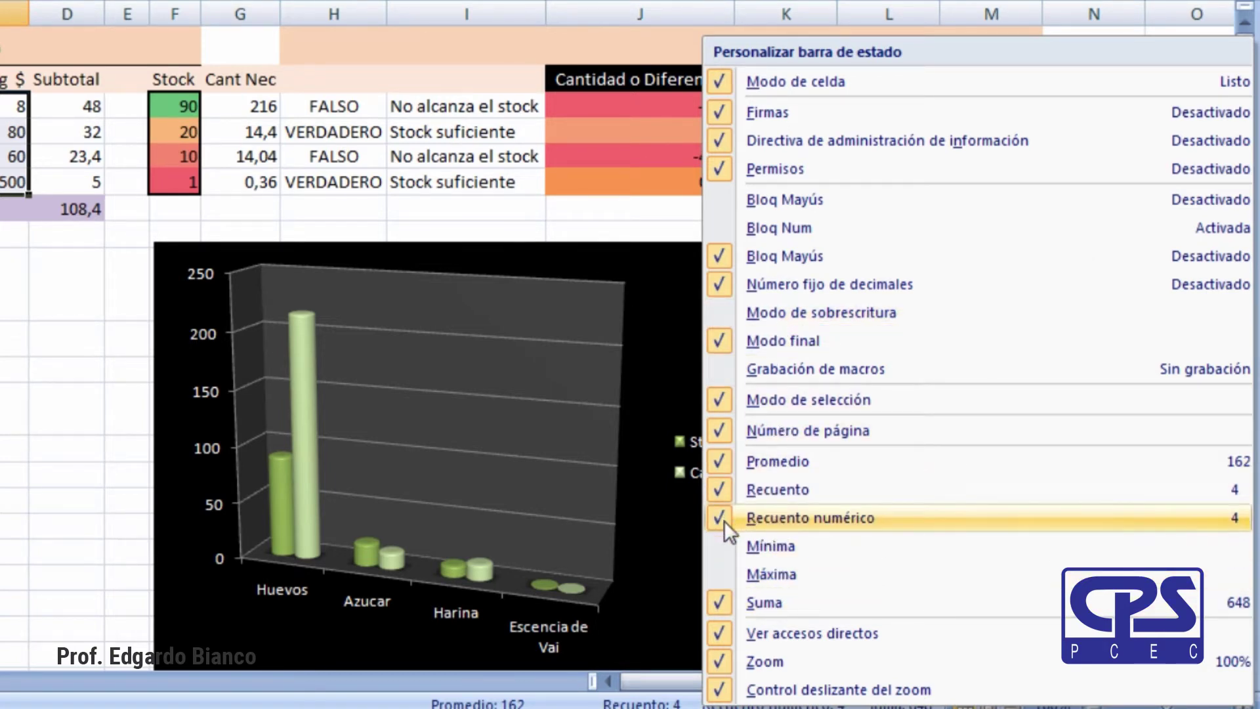
{"action": "left_click", "coordinate": [718, 490]}
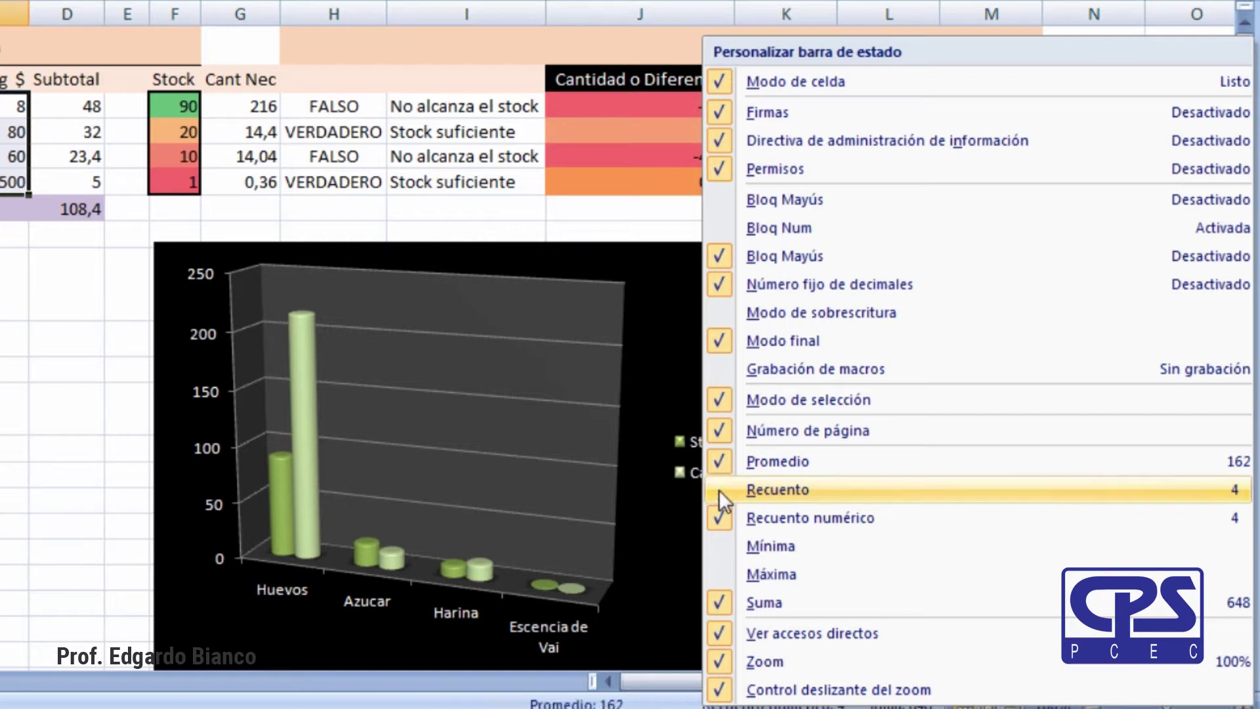
{"action": "left_click", "coordinate": [719, 490]}
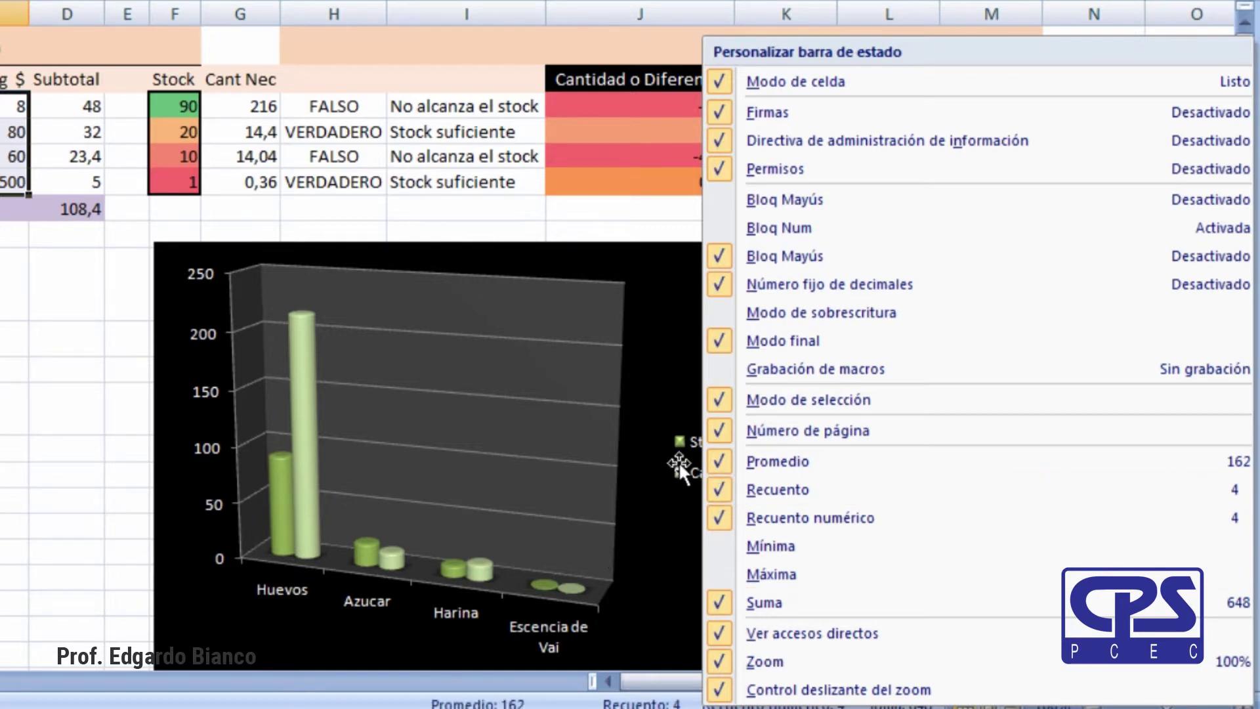
{"action": "left_click", "coordinate": [718, 461]}
{"action": "left_click", "coordinate": [719, 462]}
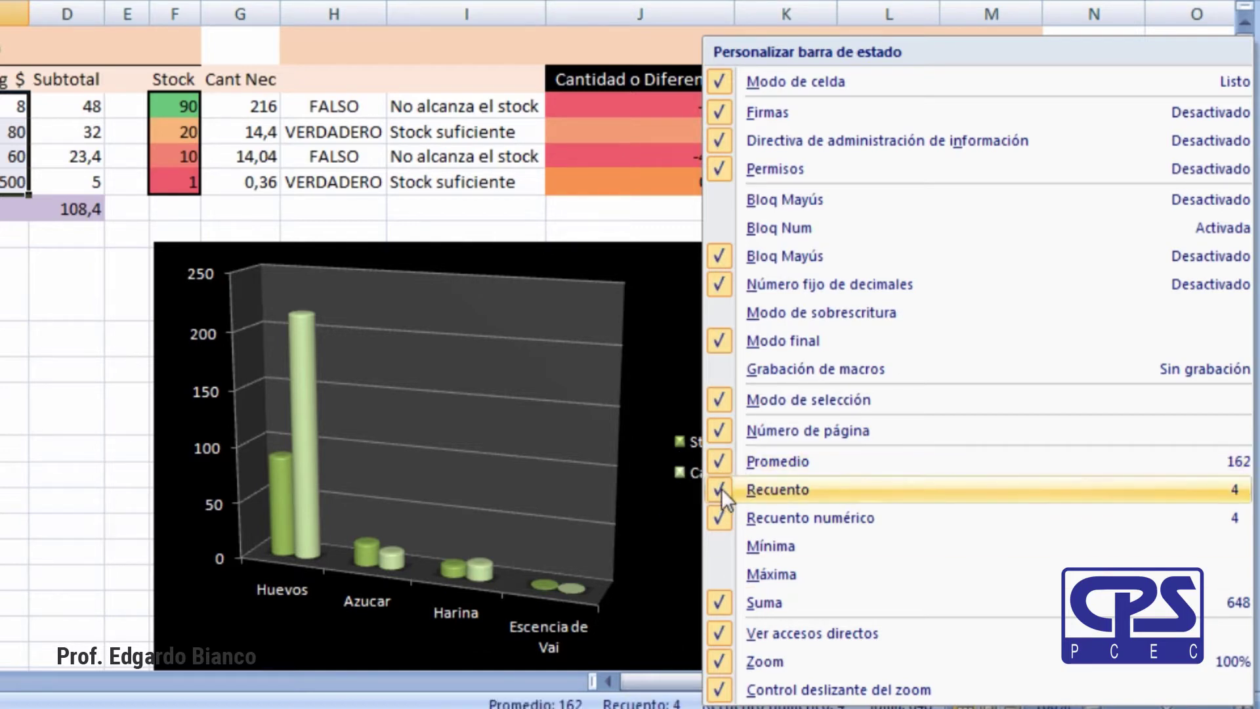
{"action": "left_click", "coordinate": [722, 490]}
{"action": "left_click", "coordinate": [722, 485]}
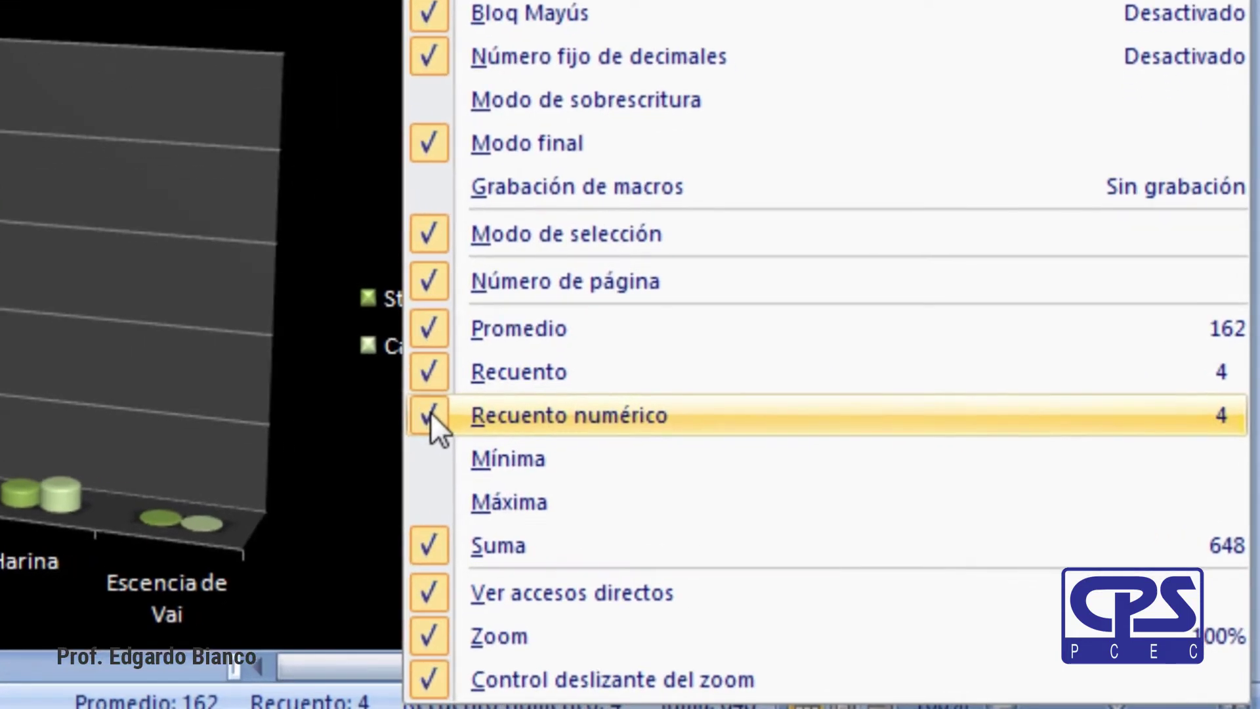
{"action": "left_click", "coordinate": [430, 462]}
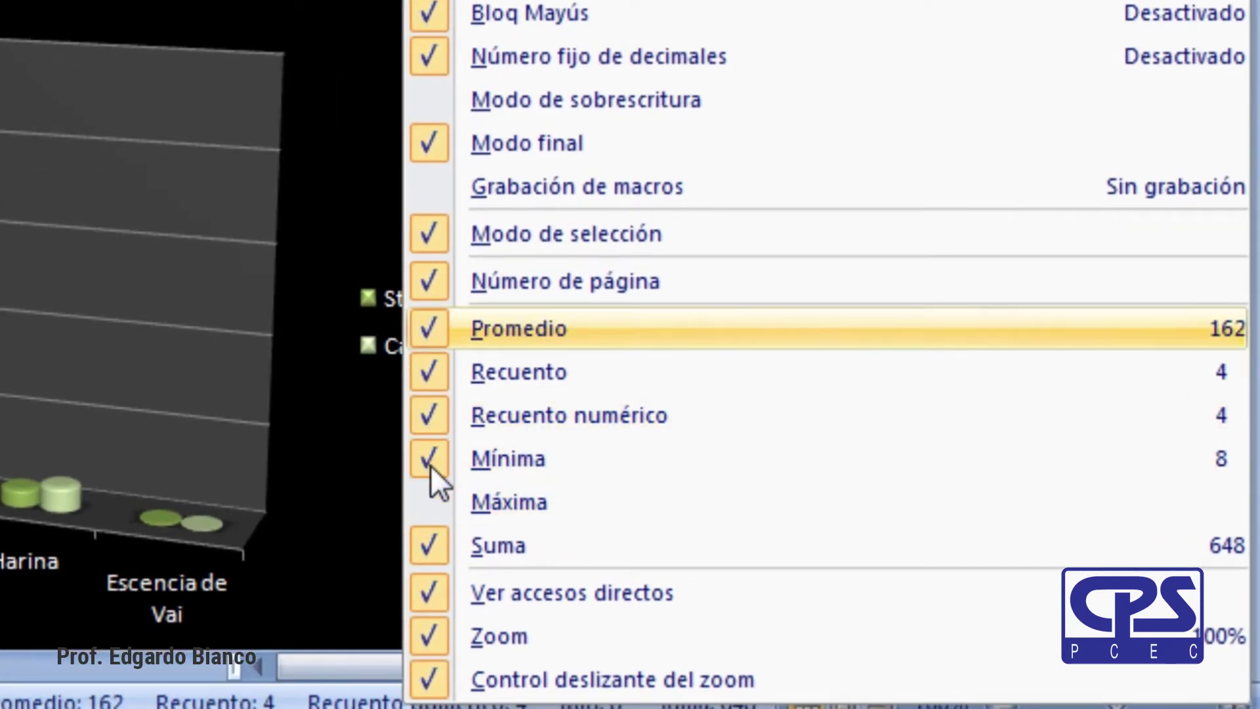
{"action": "left_click", "coordinate": [432, 517]}
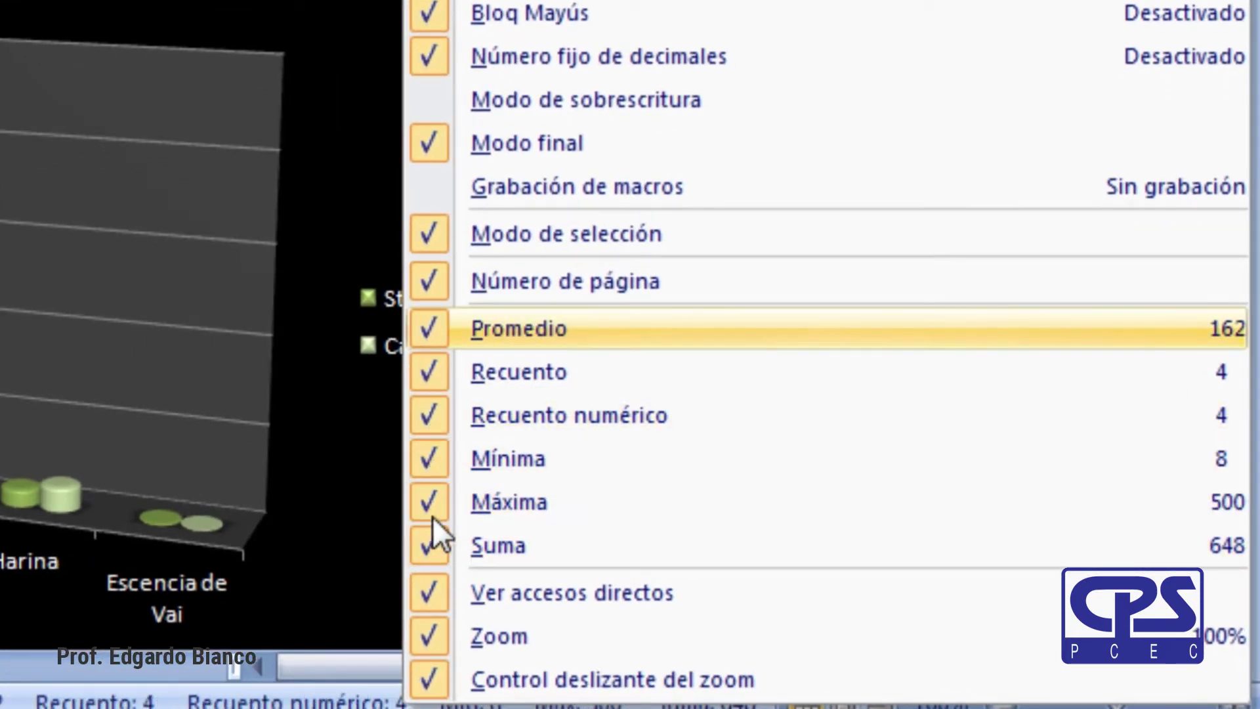
{"action": "key", "text": "Escape"}
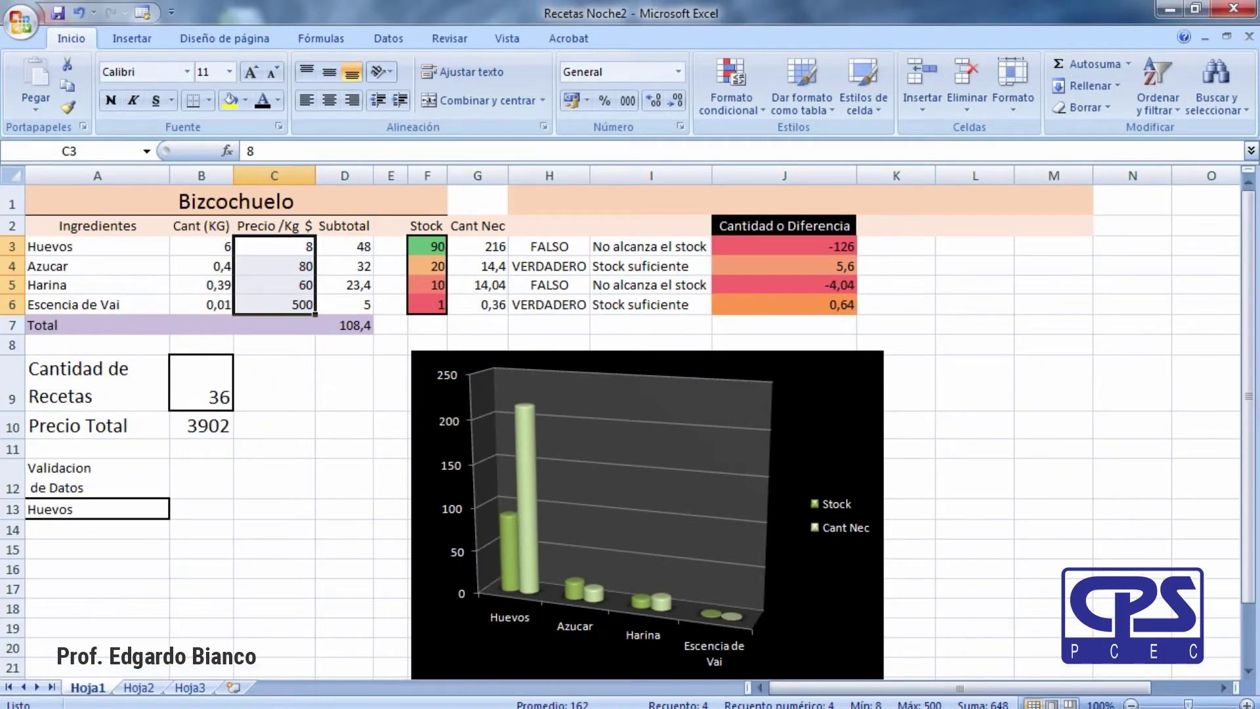
Choose cell A16 and bring up the Datos data tools.
{"action": "left_click", "coordinate": [201, 608]}
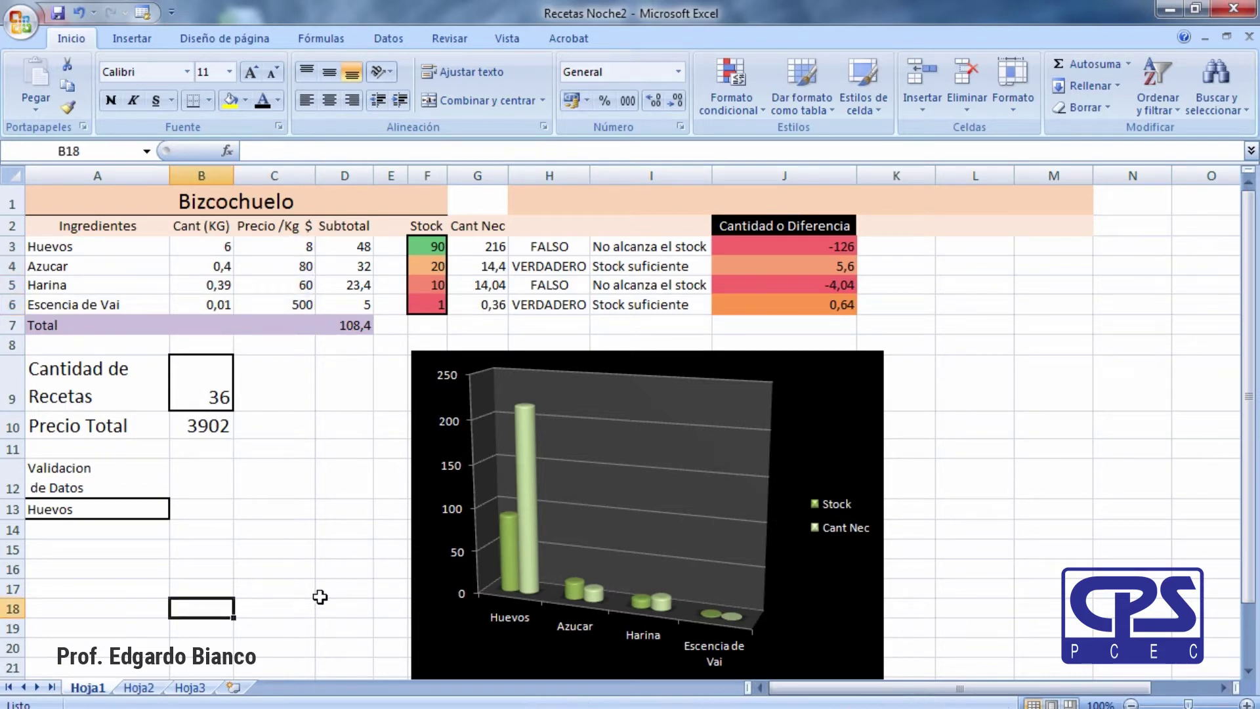
{"action": "left_click", "coordinate": [301, 589]}
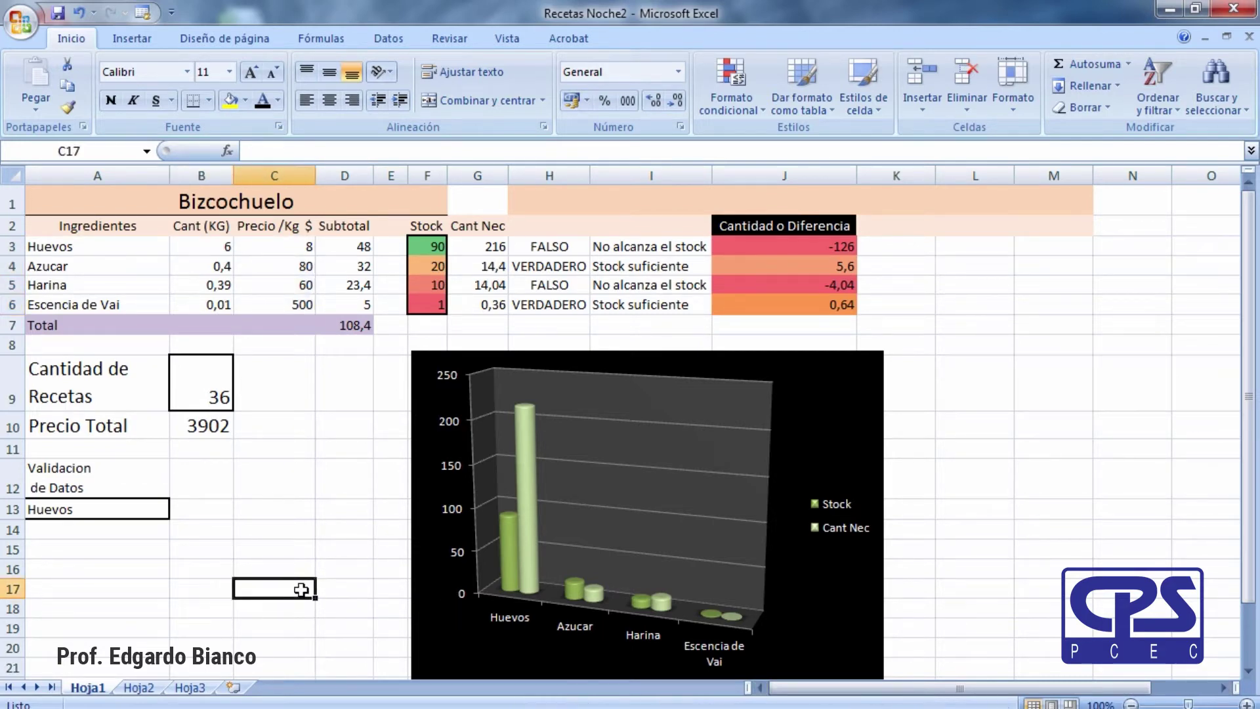
{"action": "left_click", "coordinate": [120, 572]}
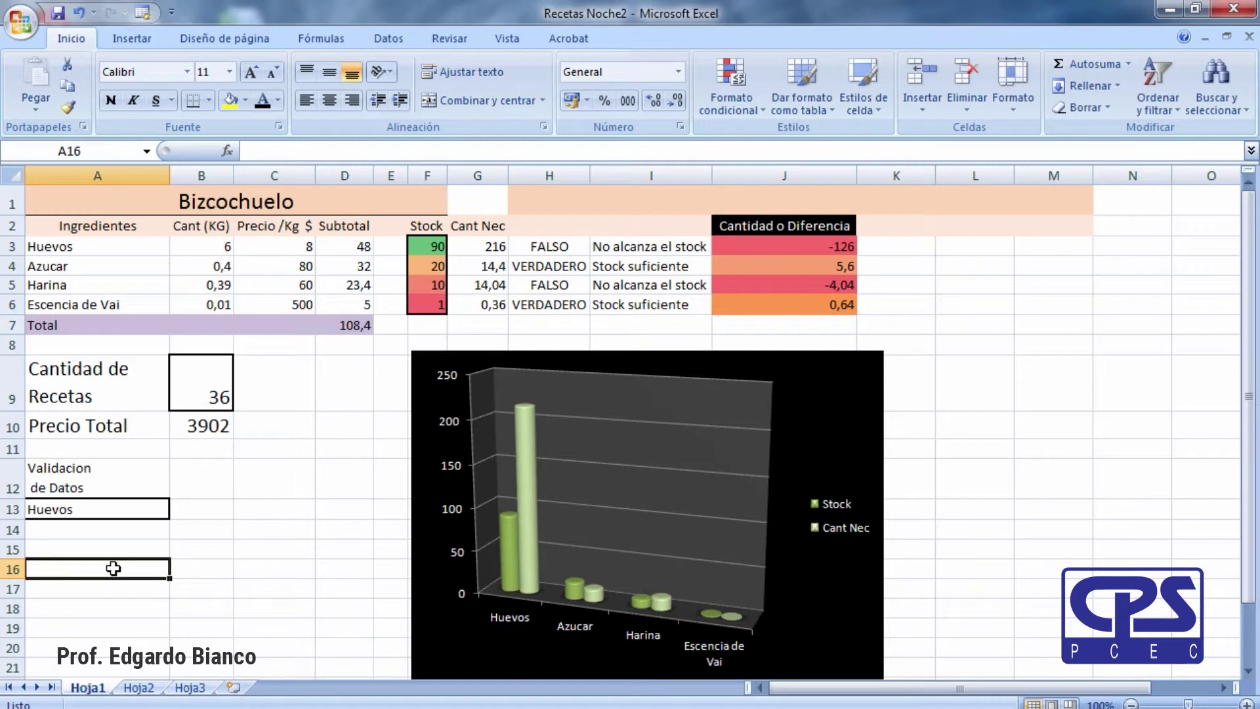
{"action": "left_click", "coordinate": [248, 543]}
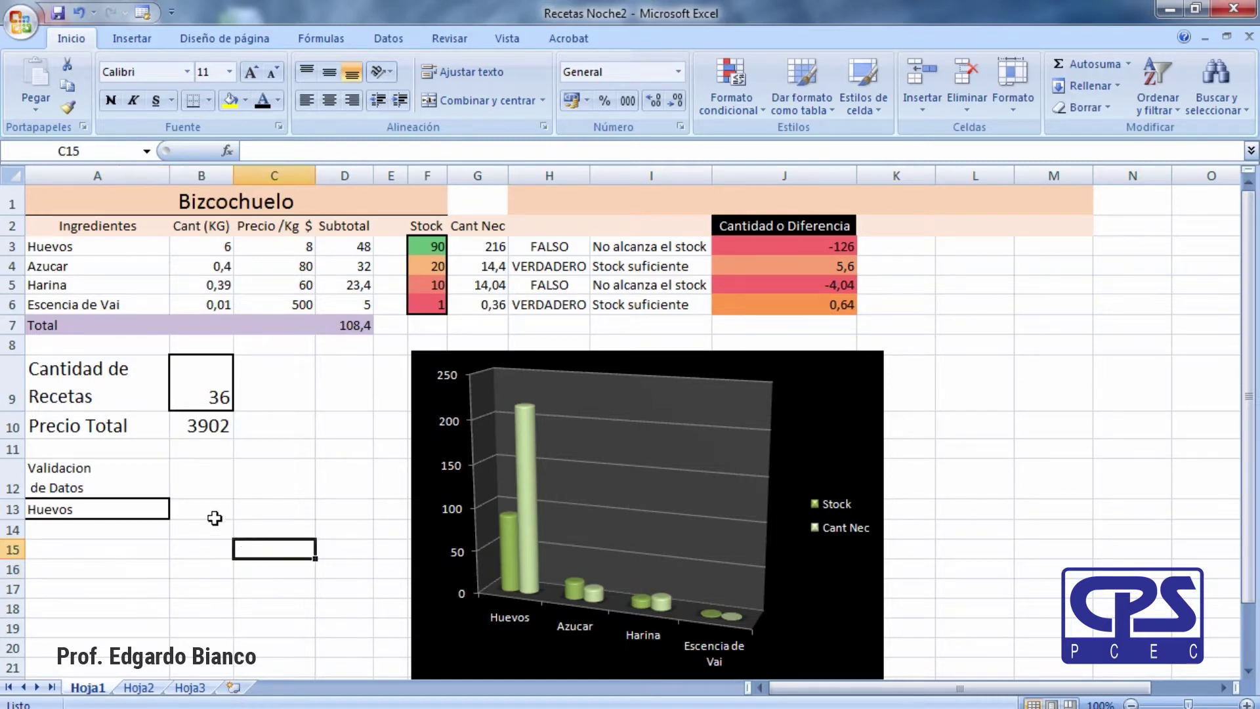
{"action": "left_click", "coordinate": [113, 569]}
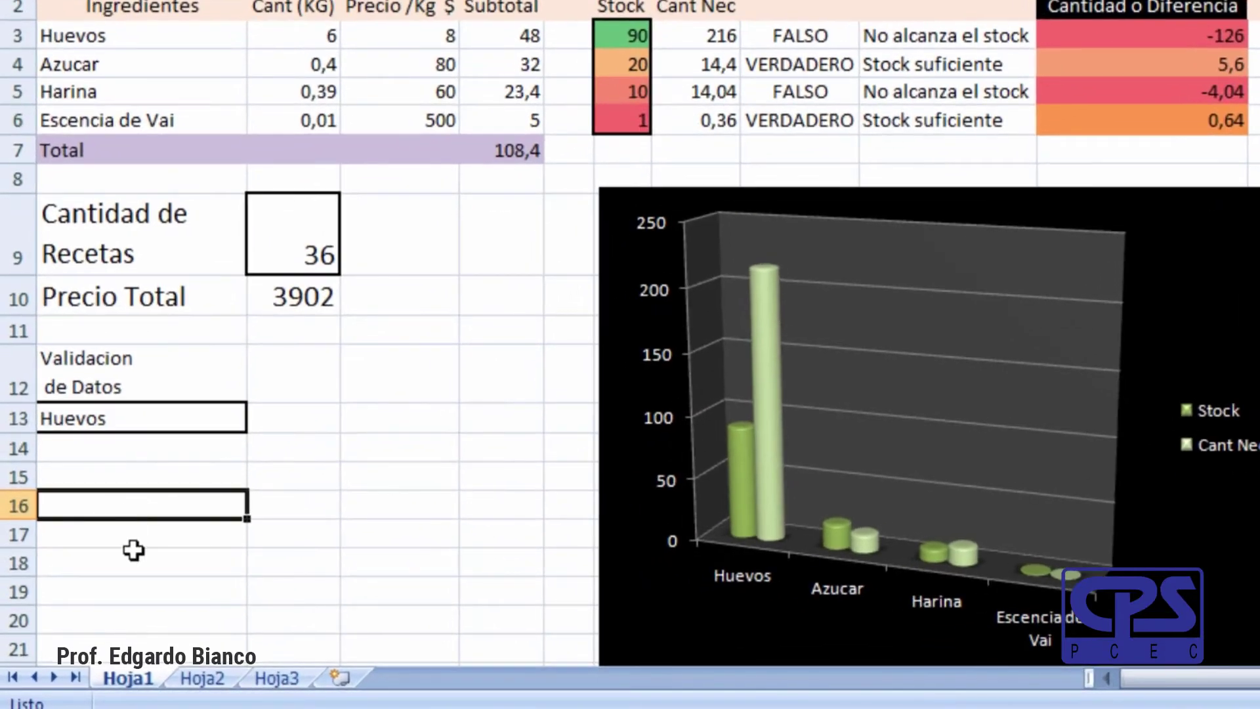
{"action": "left_click", "coordinate": [134, 552]}
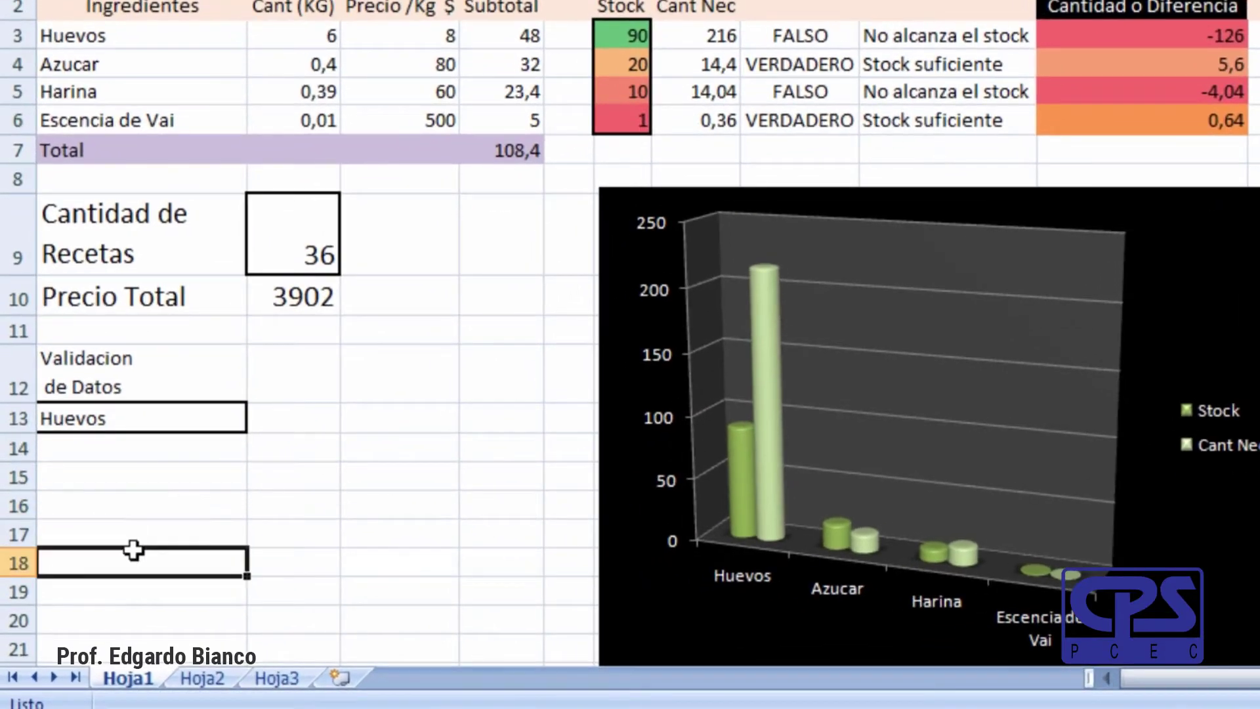
{"action": "left_click", "coordinate": [215, 507]}
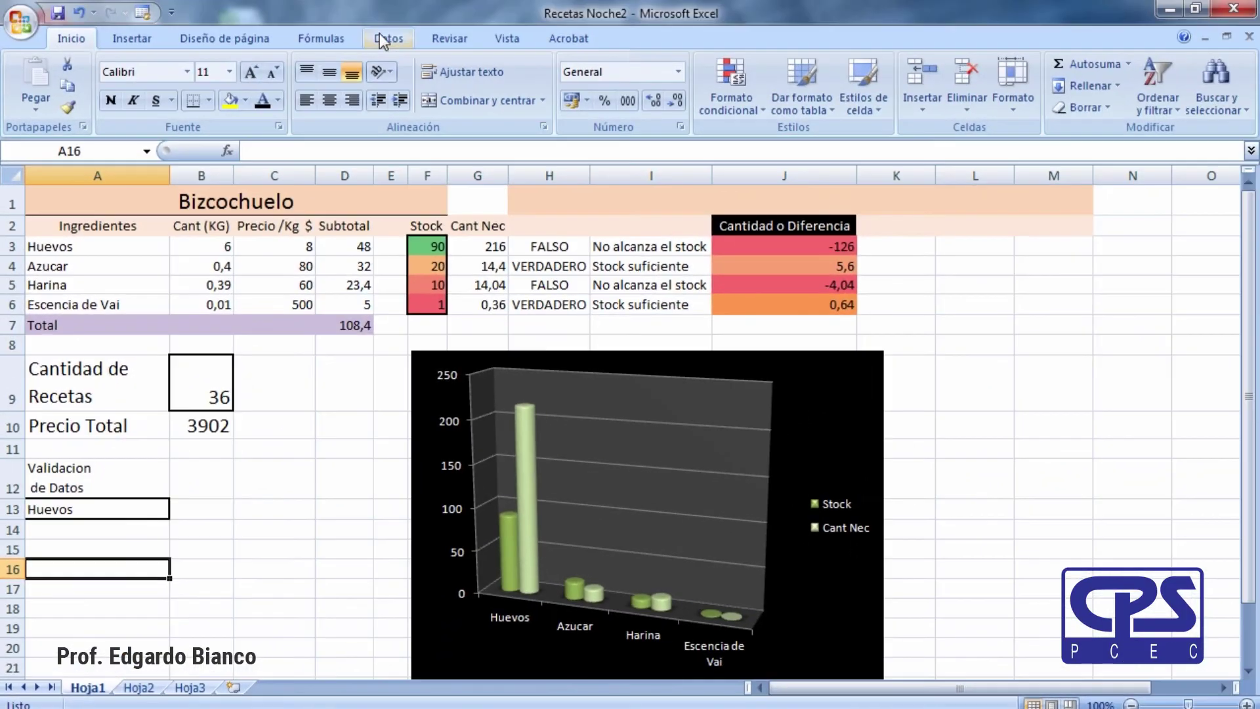
{"action": "left_click", "coordinate": [388, 38]}
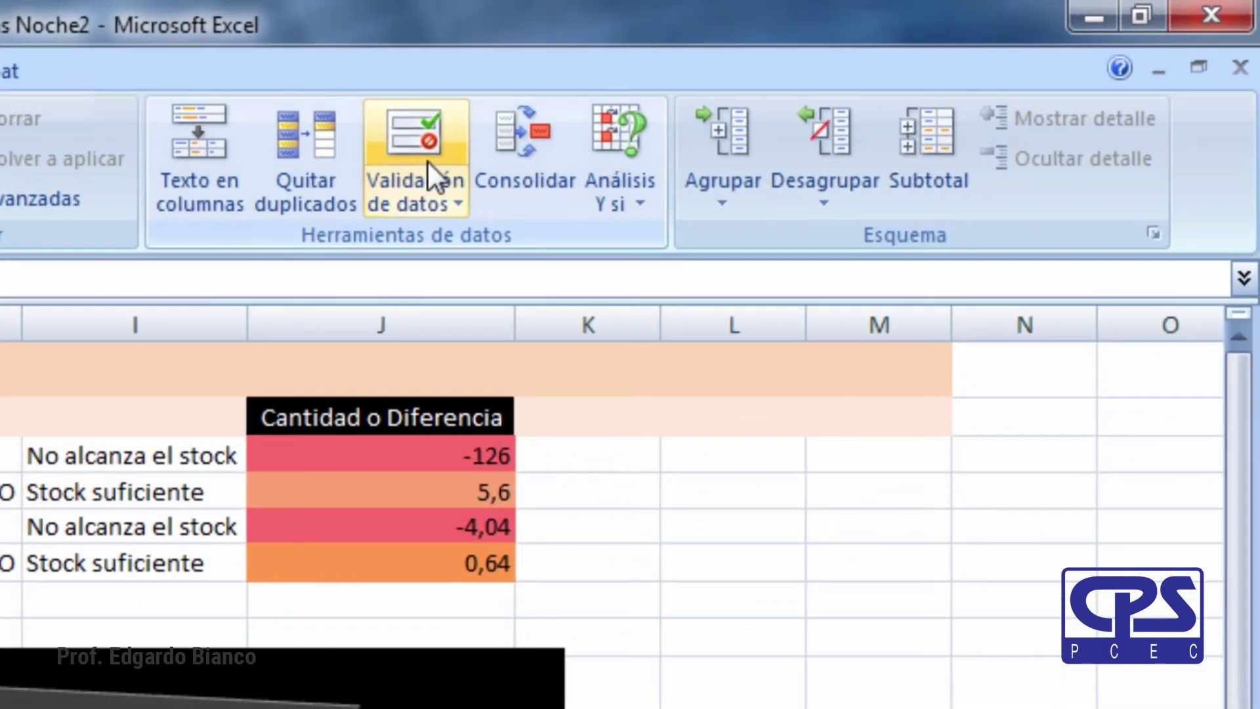
Give A16 a List data validation with source =$A$3:$A$6.
{"action": "left_click", "coordinate": [428, 159]}
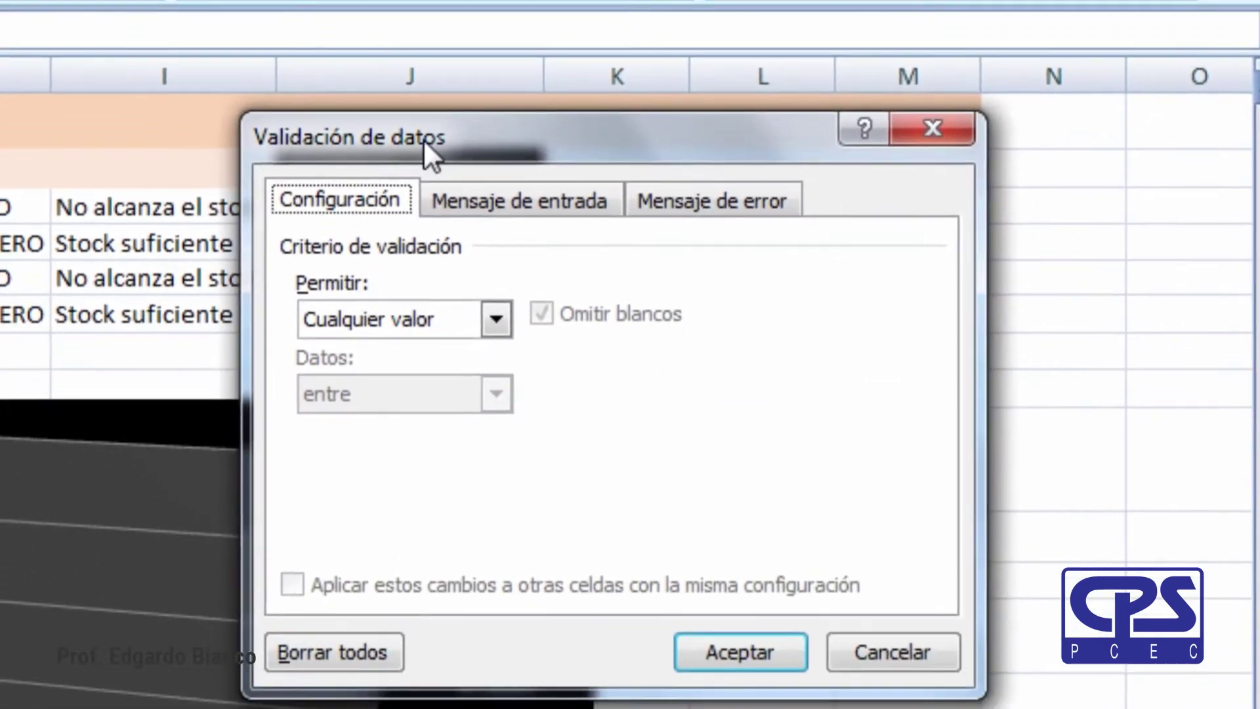
{"action": "left_click_drag", "start_coordinate": [424, 139], "coordinate": [271, 156]}
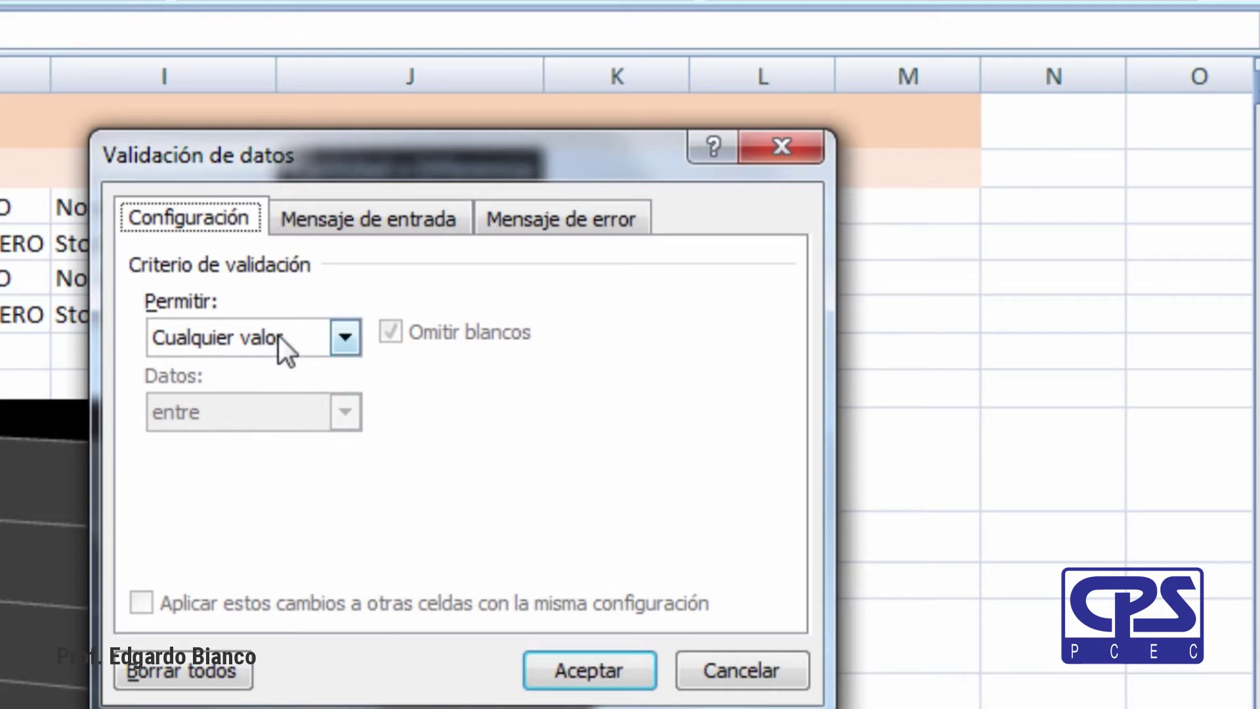
{"action": "left_click", "coordinate": [346, 337]}
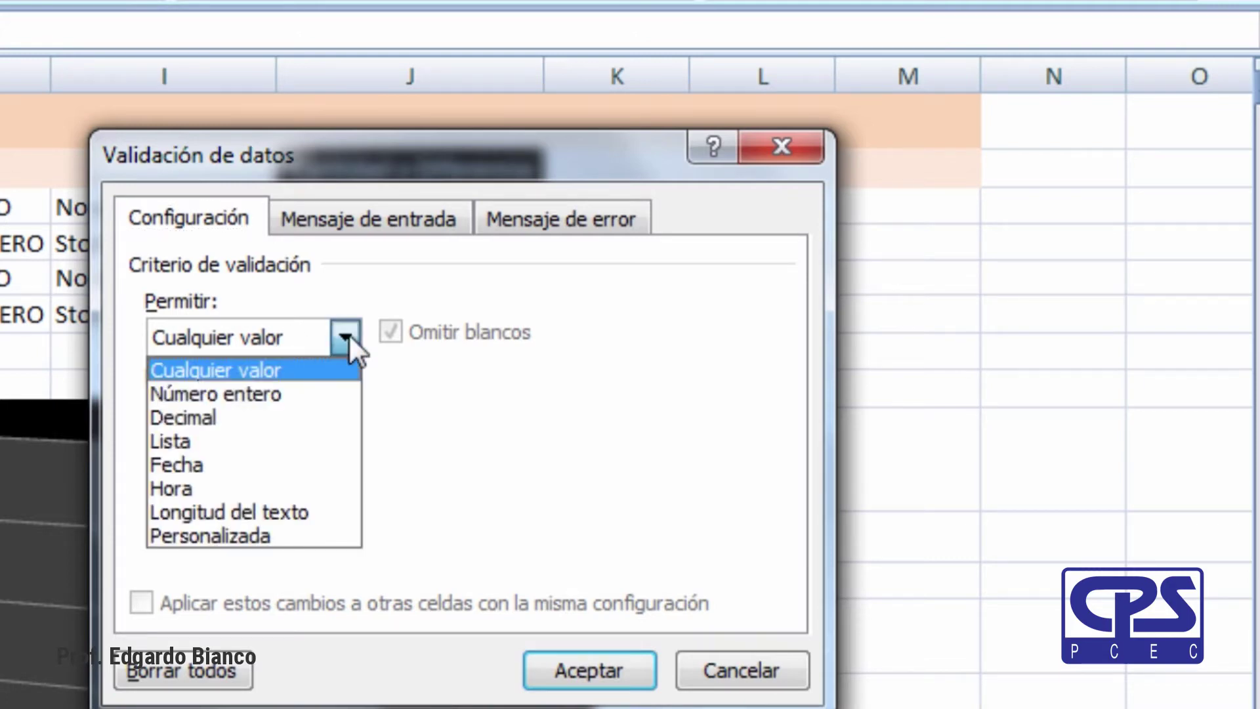
{"action": "left_click", "coordinate": [298, 431]}
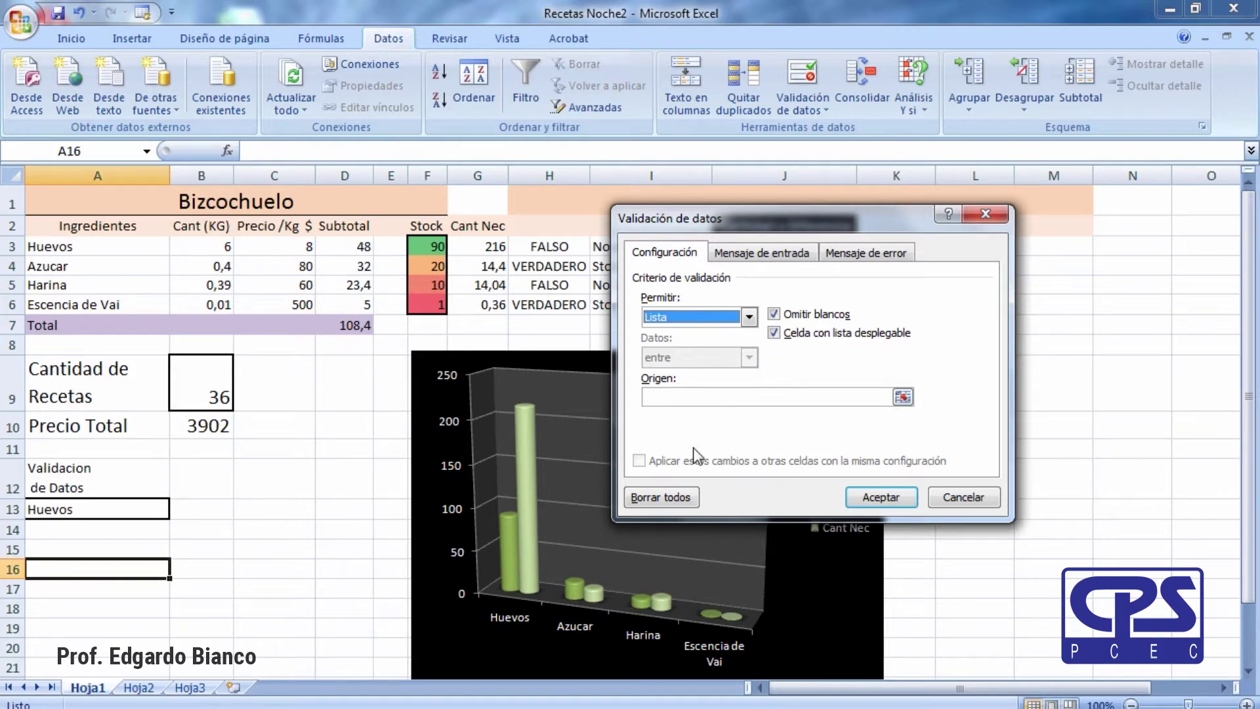
{"action": "left_click", "coordinate": [903, 396]}
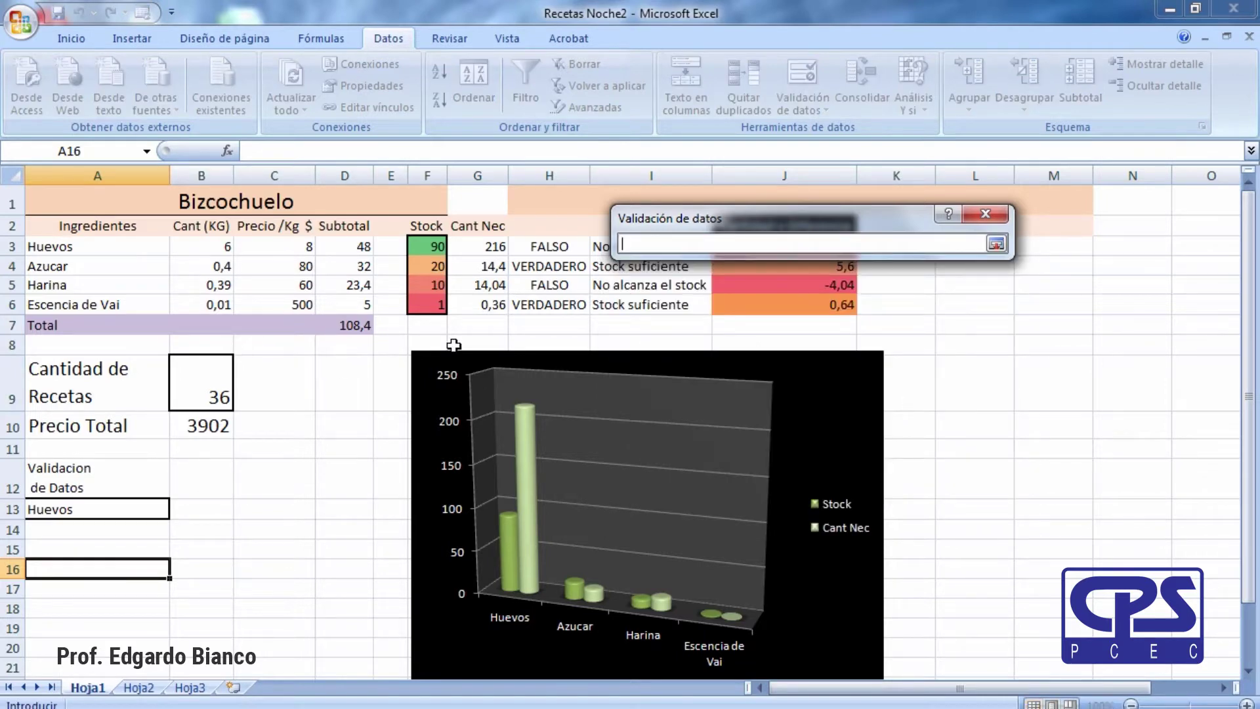
{"action": "left_click_drag", "start_coordinate": [72, 255], "coordinate": [66, 301]}
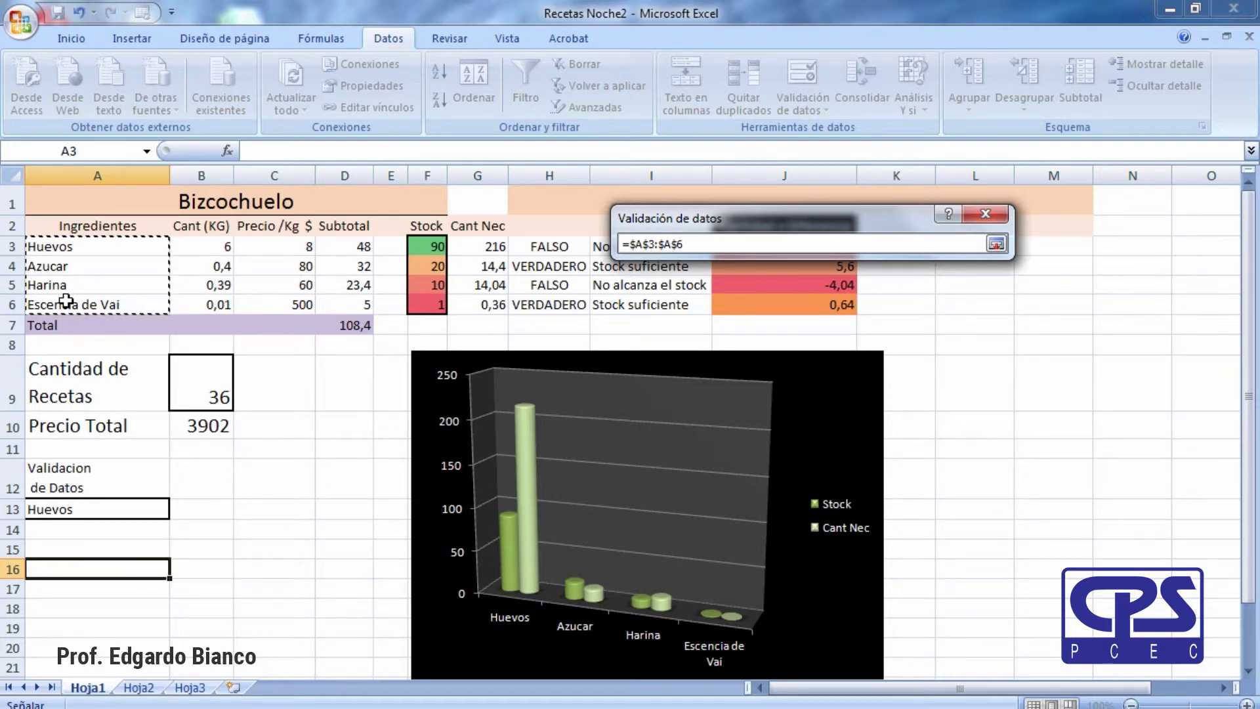
{"action": "key", "text": "Return"}
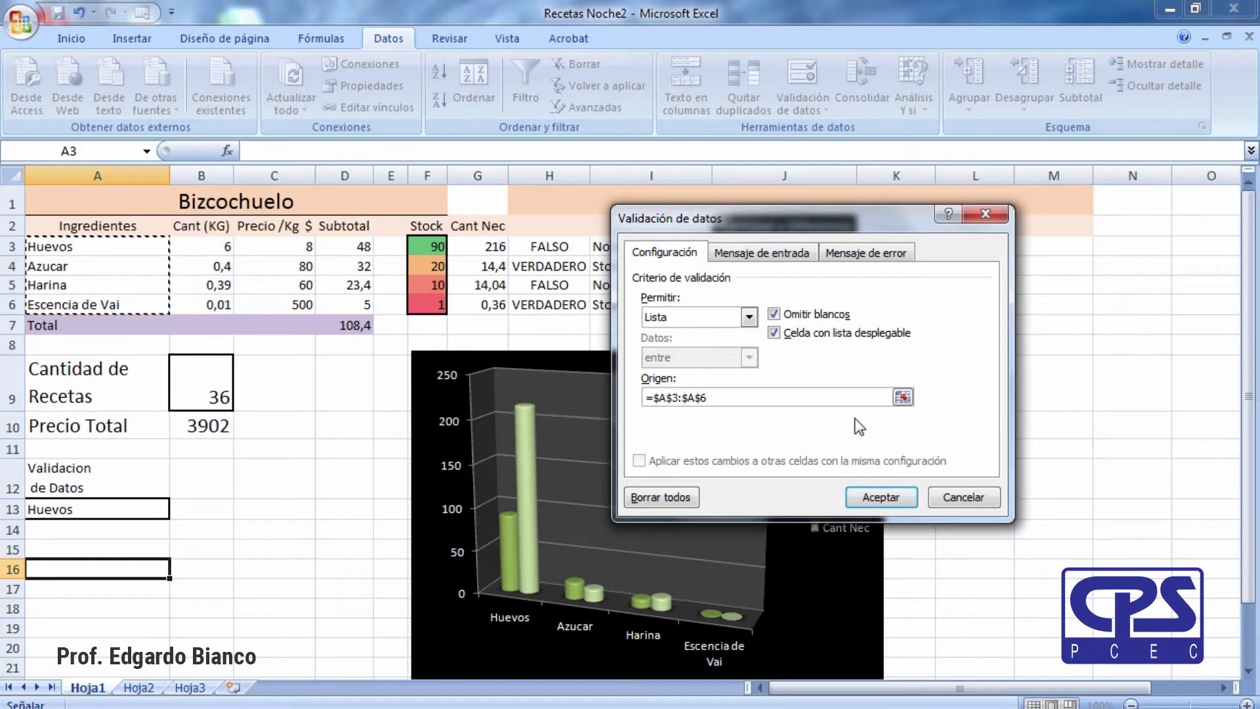
{"action": "left_click", "coordinate": [886, 504]}
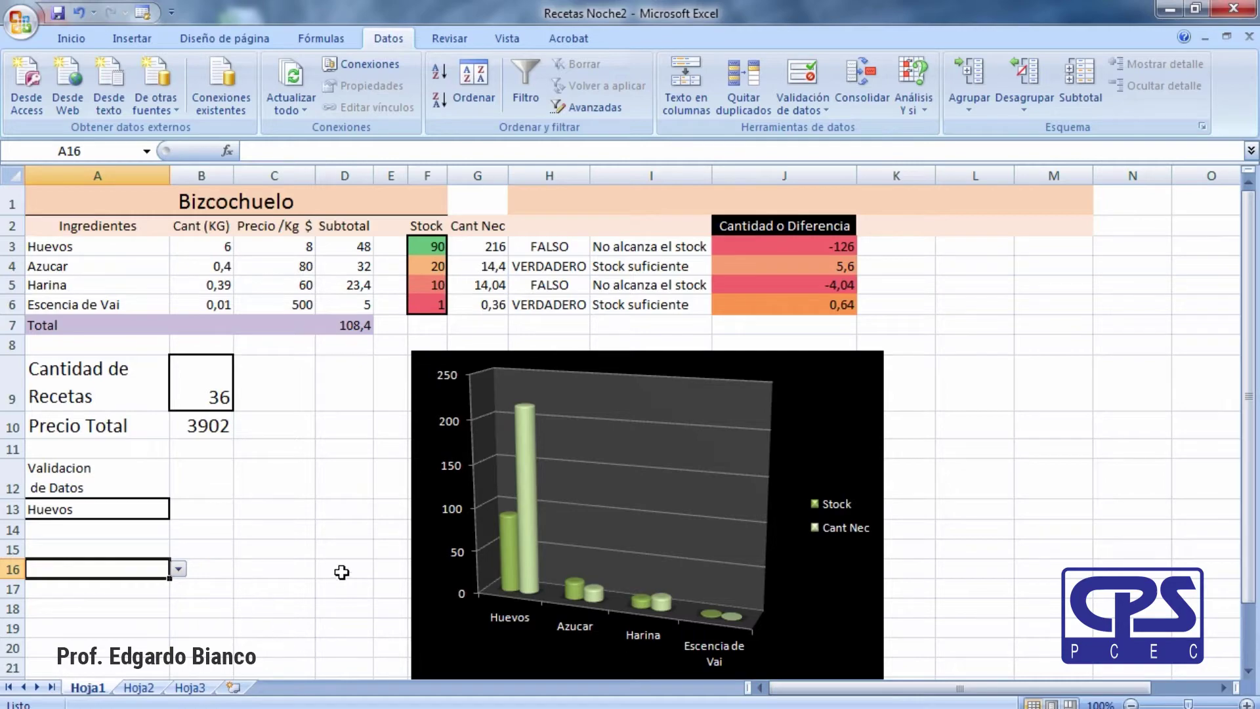
Enter 'harina' in cell A16.
{"action": "left_click", "coordinate": [269, 584]}
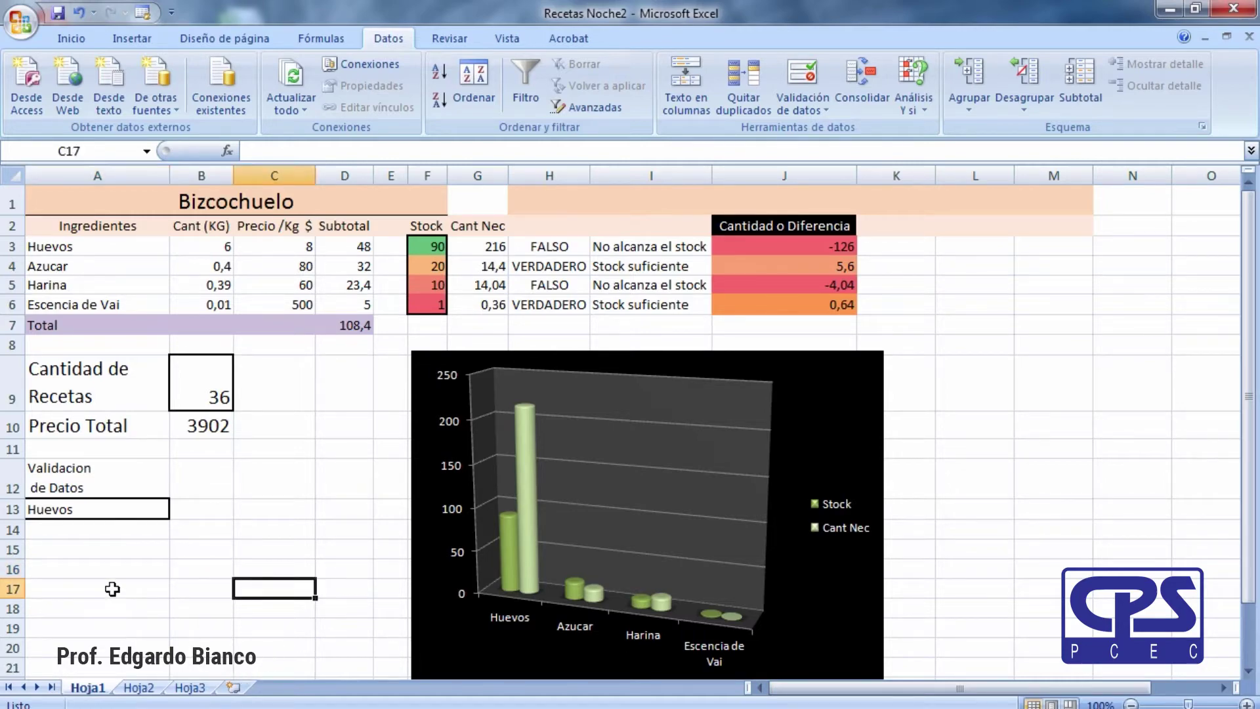
{"action": "left_click", "coordinate": [107, 570]}
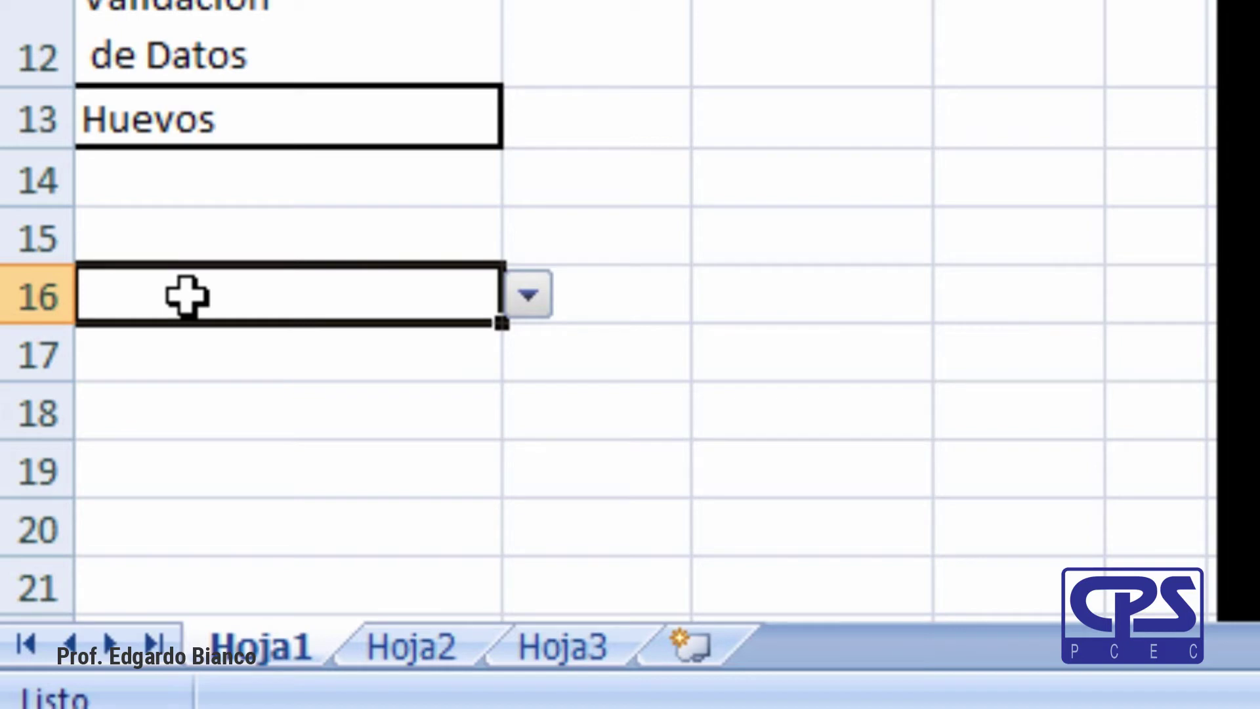
{"action": "type", "text": "har"}
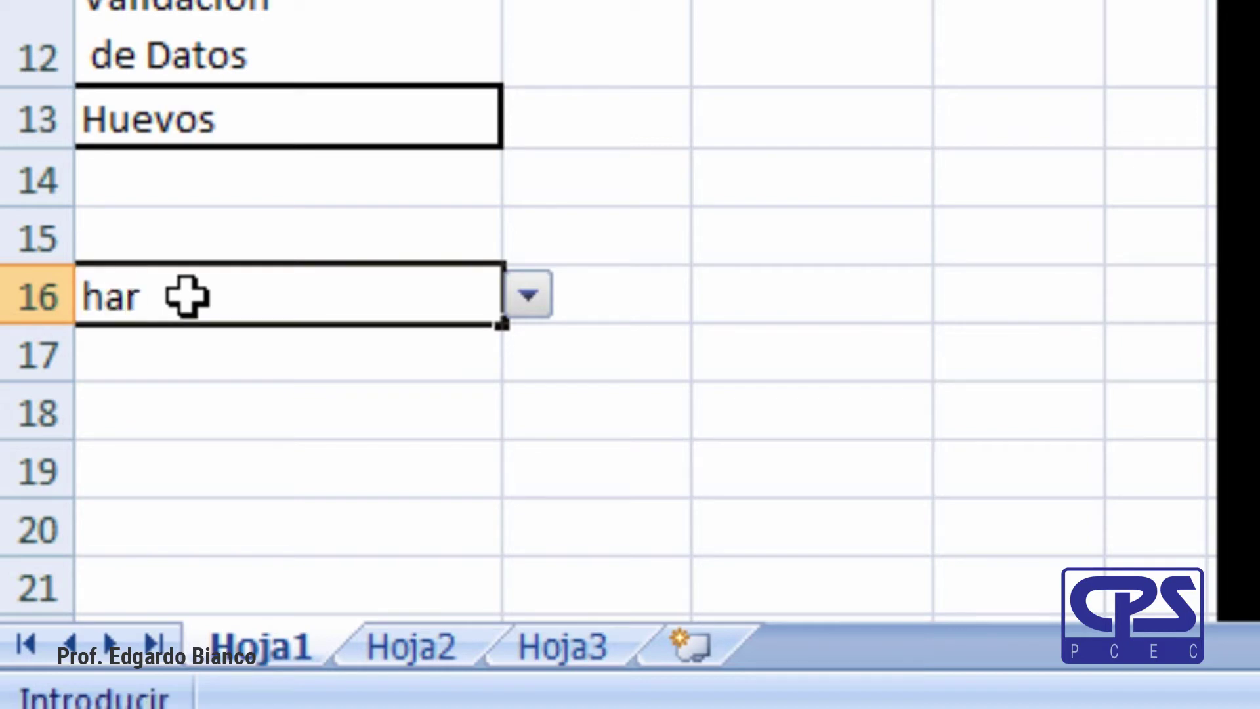
{"action": "type", "text": "ina"}
{"action": "key", "text": "Return"}
Replace A16's entry with 'sal', triggering the 'Valor no válido' error.
{"action": "left_click", "coordinate": [187, 297]}
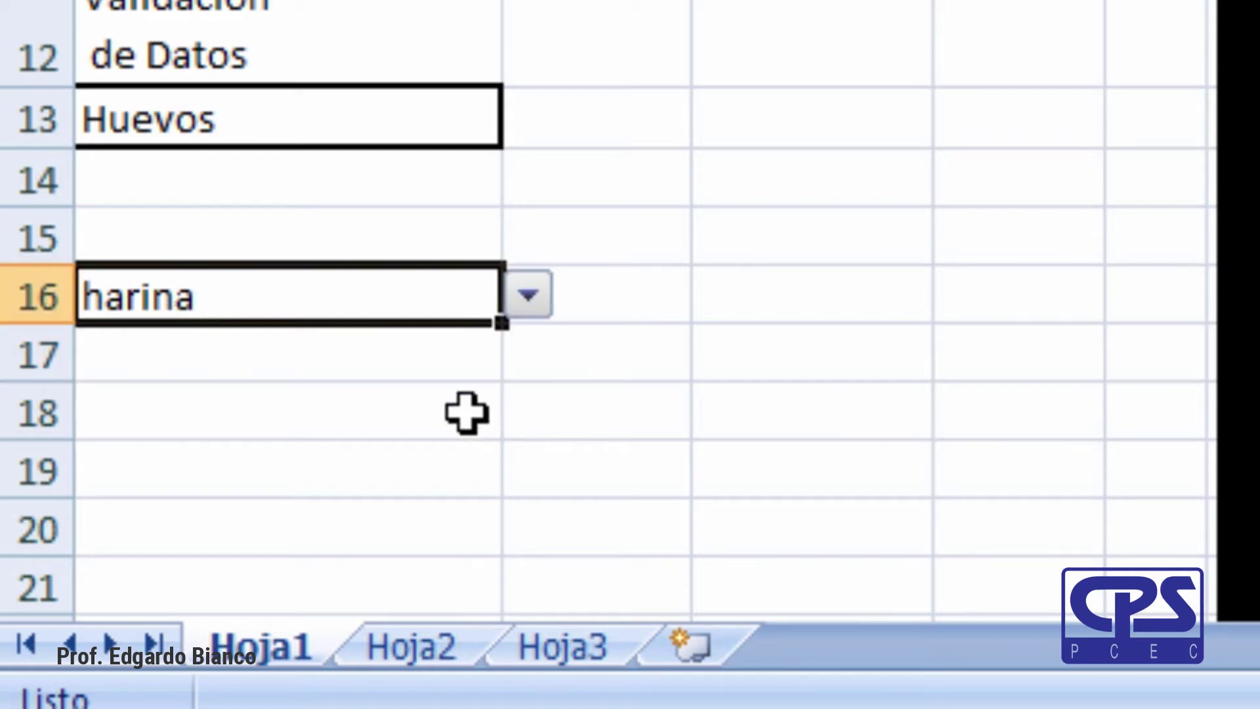
{"action": "double_click", "coordinate": [217, 299]}
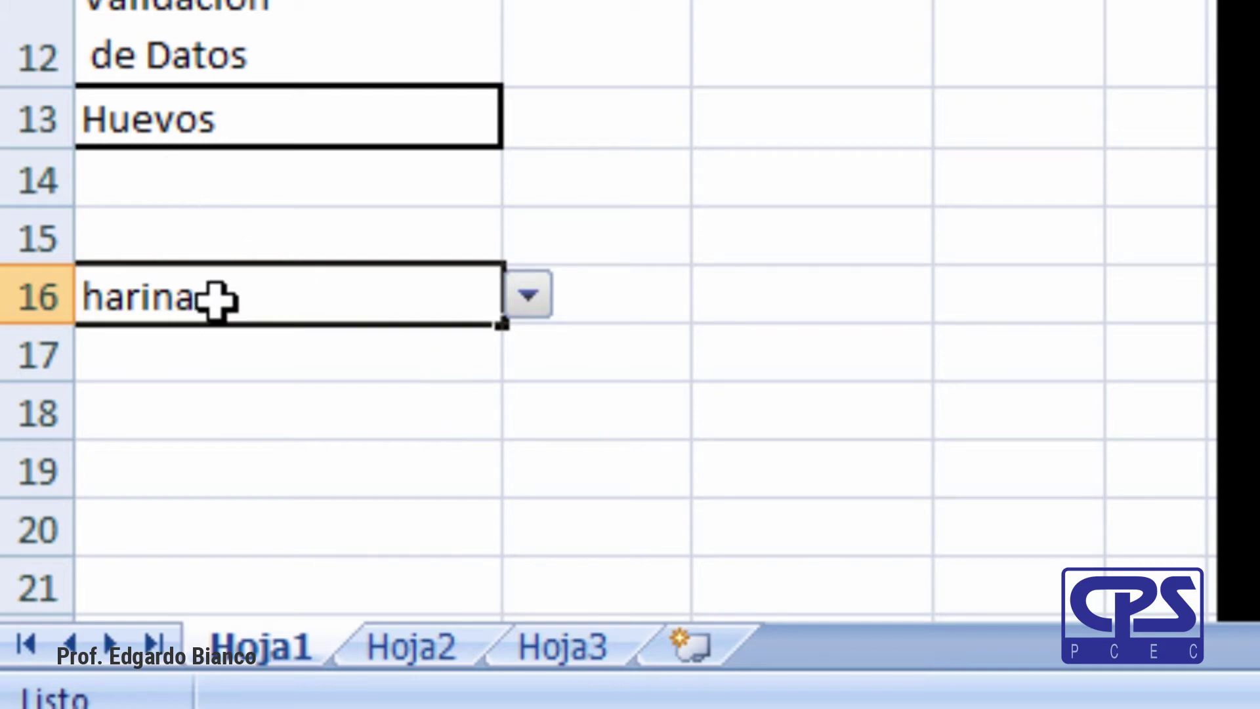
{"action": "left_click_drag", "start_coordinate": [225, 299], "coordinate": [61, 296]}
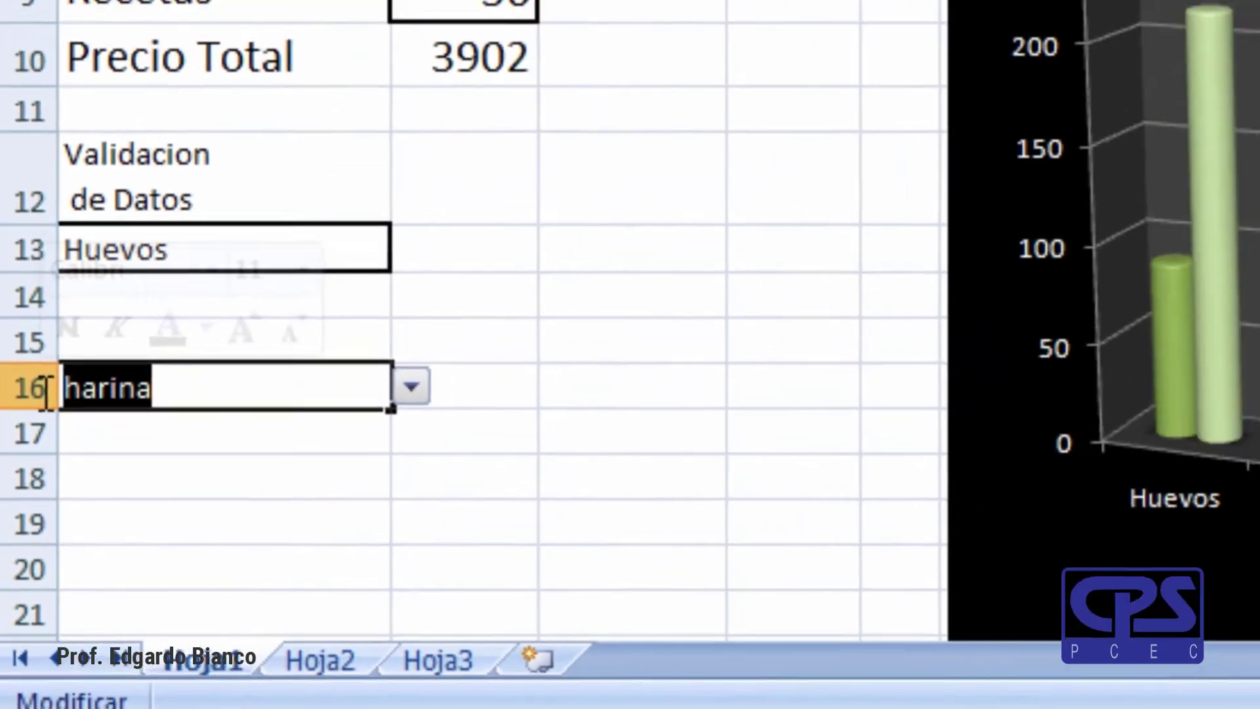
{"action": "type", "text": "sal"}
{"action": "key", "text": "Return"}
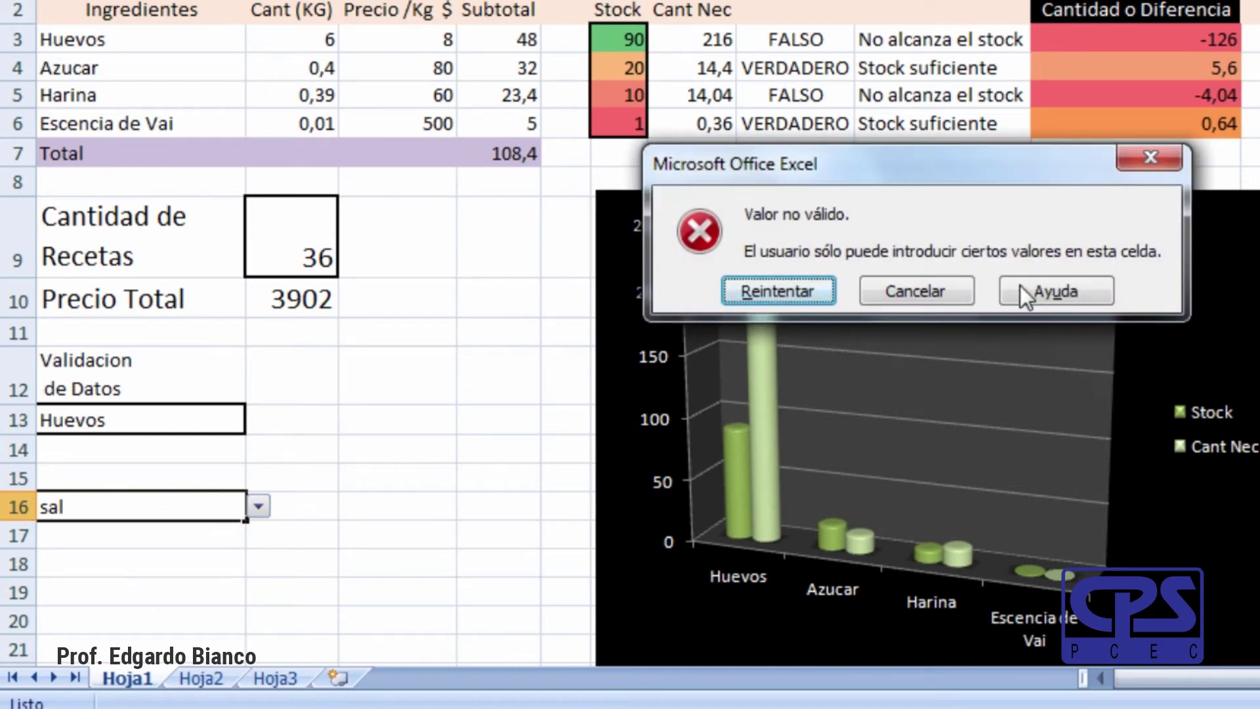
{"action": "left_click", "coordinate": [922, 290]}
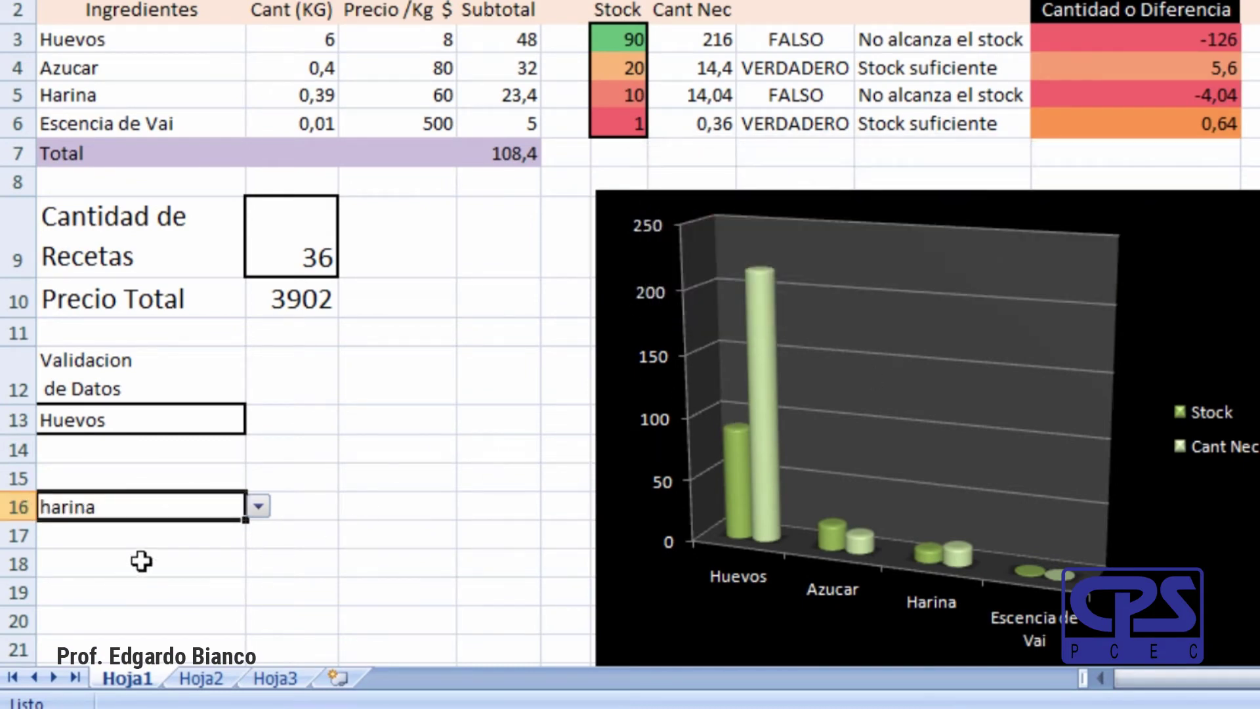
{"action": "left_click", "coordinate": [259, 506]}
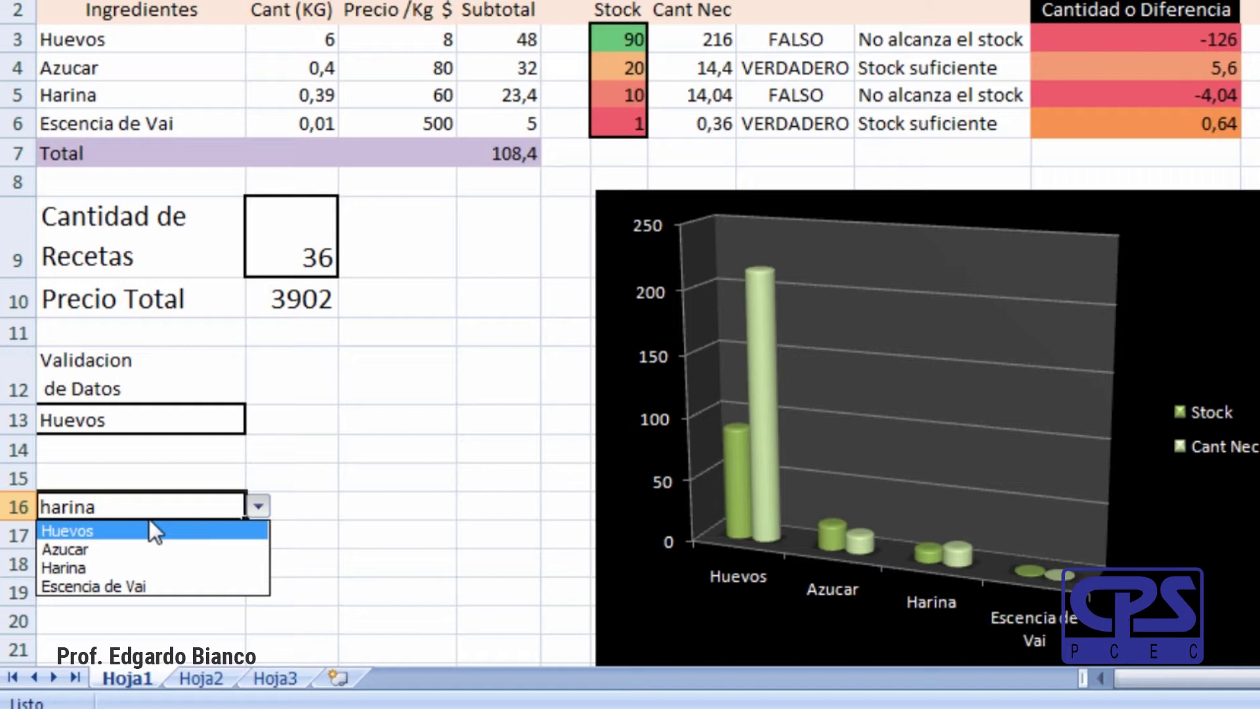
{"action": "key", "text": "Escape"}
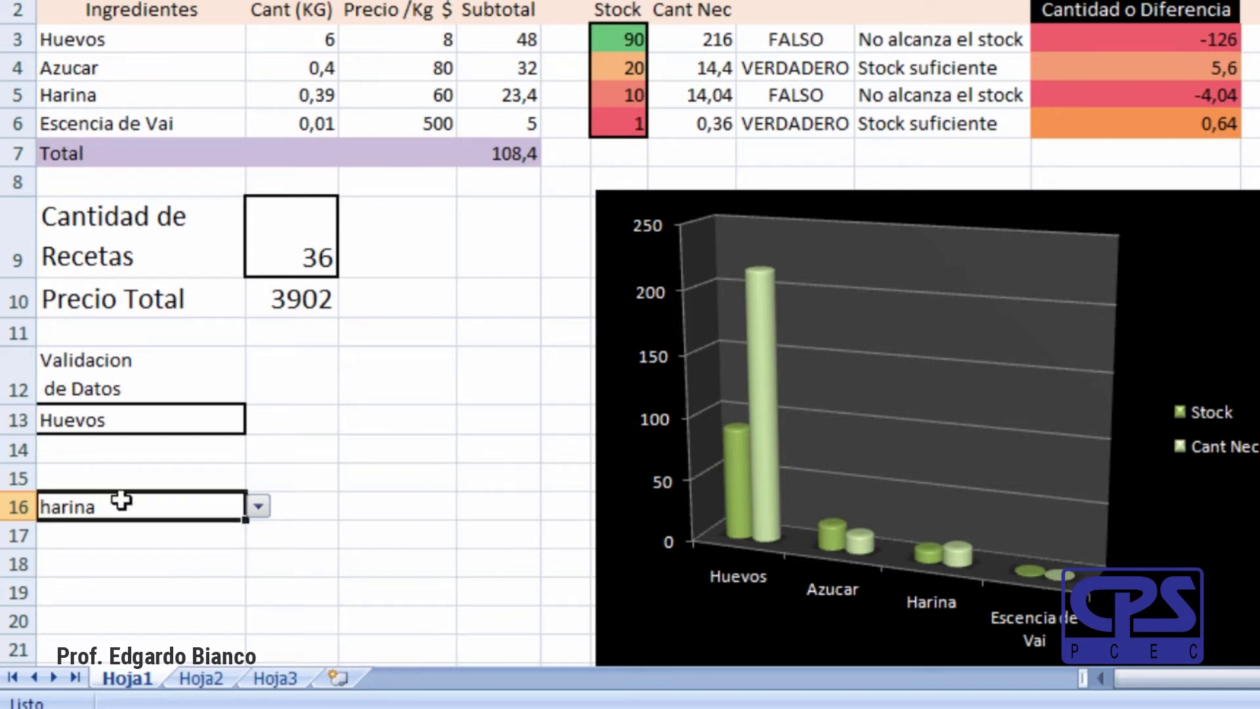
{"action": "left_click", "coordinate": [261, 506]}
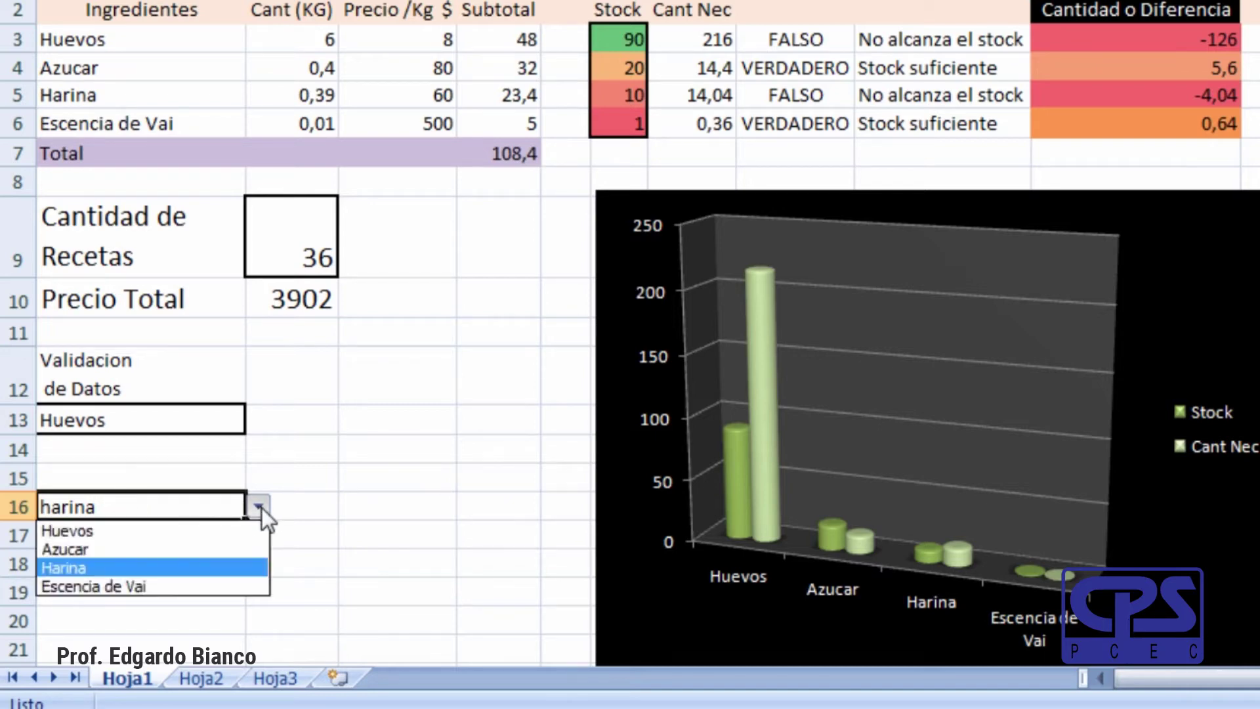
{"action": "left_click", "coordinate": [176, 515]}
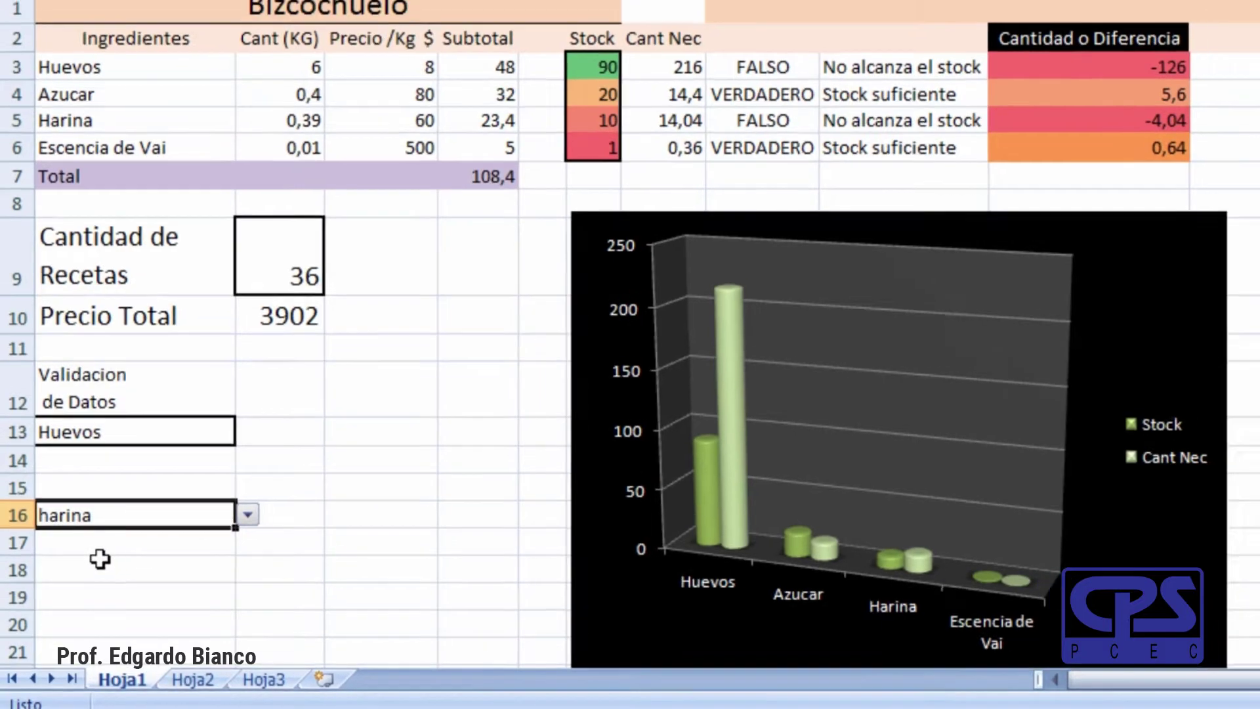
{"action": "left_click", "coordinate": [104, 553]}
{"action": "left_click", "coordinate": [397, 299]}
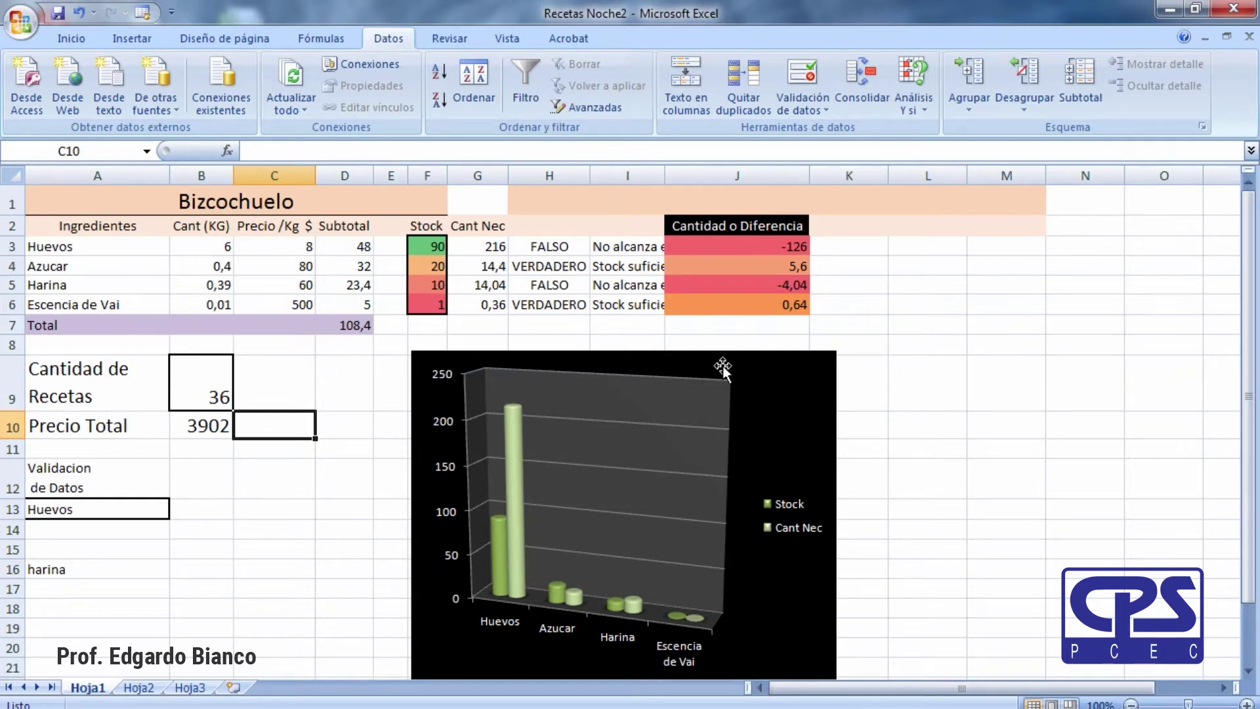
Autofit column I to 'No alcanza el stock', then widen it well beyond the messages.
{"action": "left_click", "coordinate": [614, 251]}
{"action": "left_click", "coordinate": [638, 285]}
{"action": "left_click", "coordinate": [641, 248]}
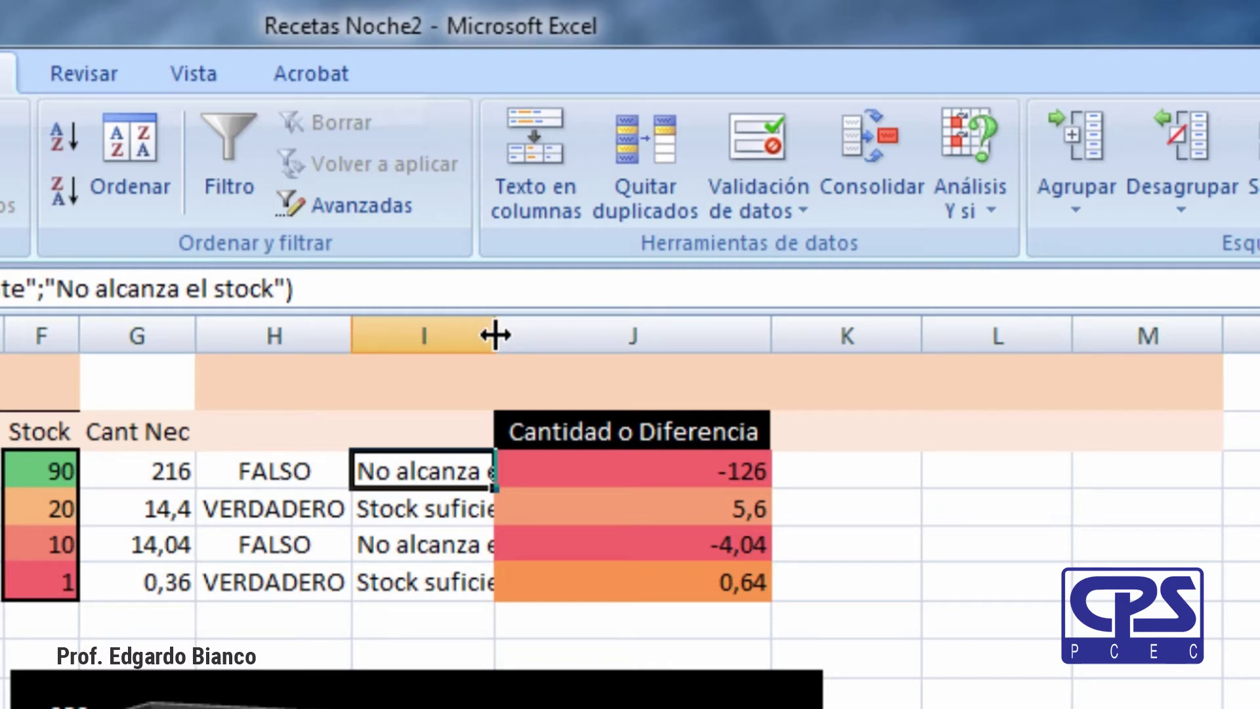
{"action": "double_click", "coordinate": [495, 335]}
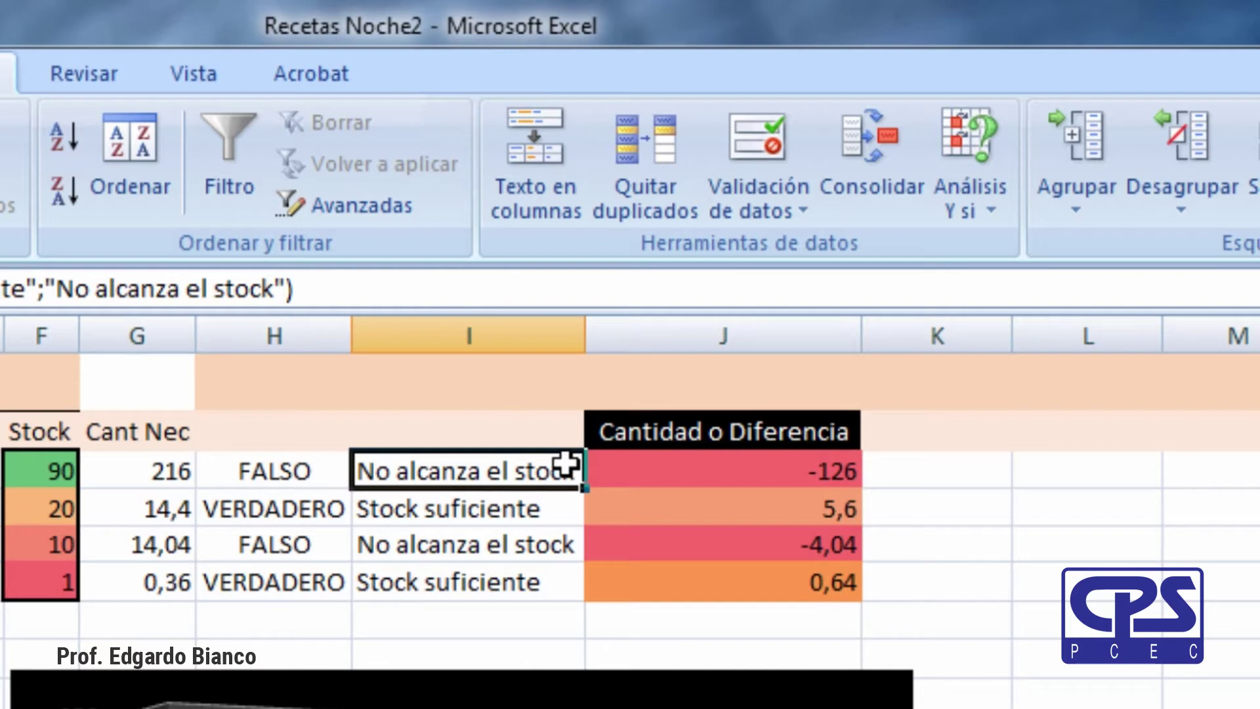
{"action": "left_click_drag", "start_coordinate": [583, 328], "coordinate": [858, 324]}
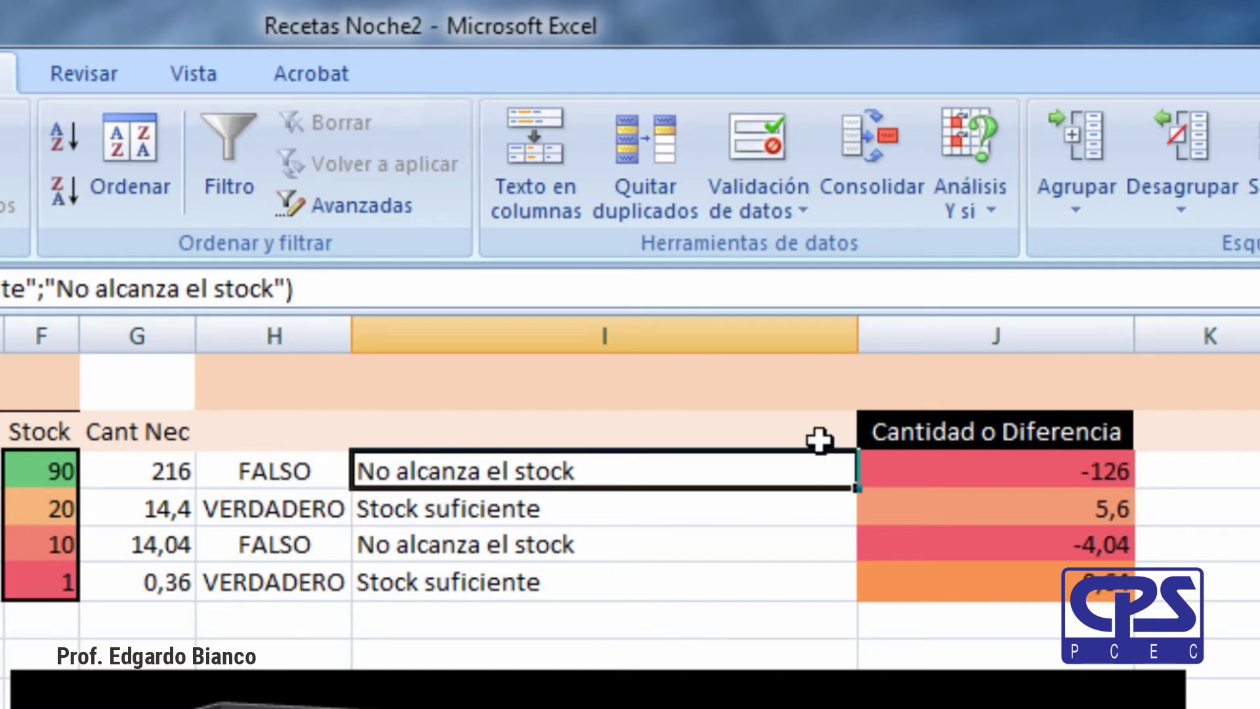
{"action": "double_click", "coordinate": [858, 336]}
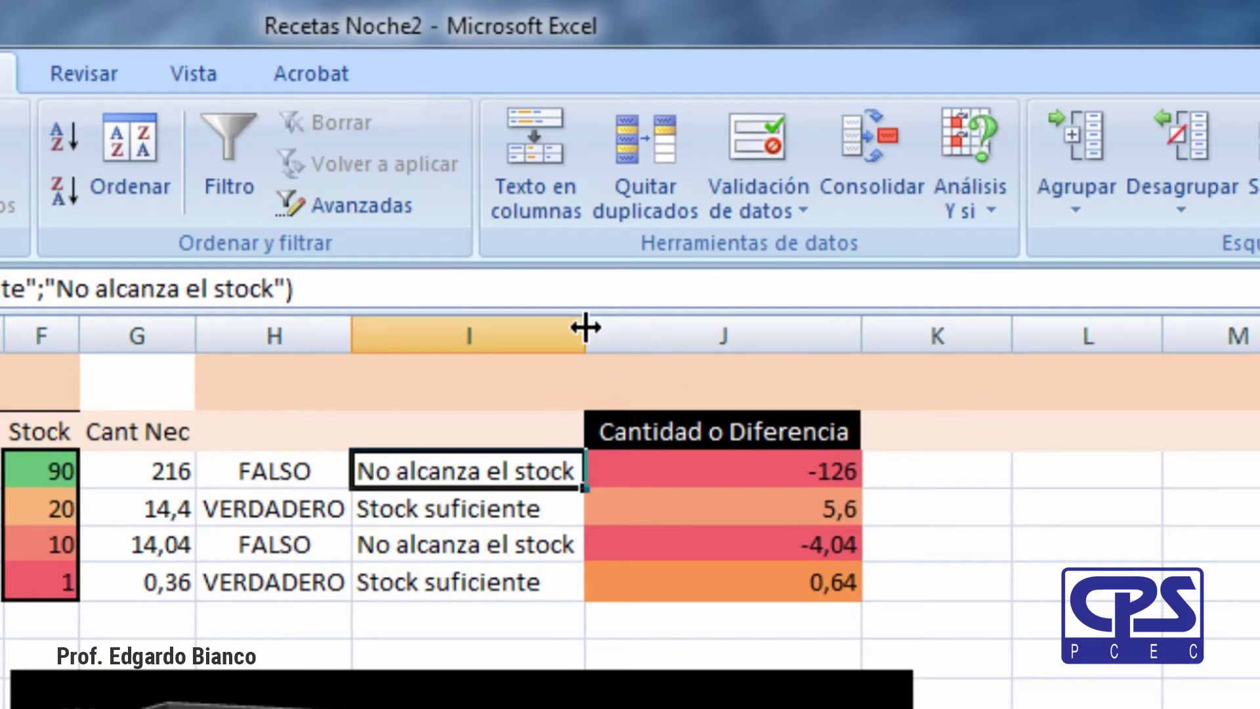
{"action": "left_click_drag", "start_coordinate": [586, 340], "coordinate": [952, 371]}
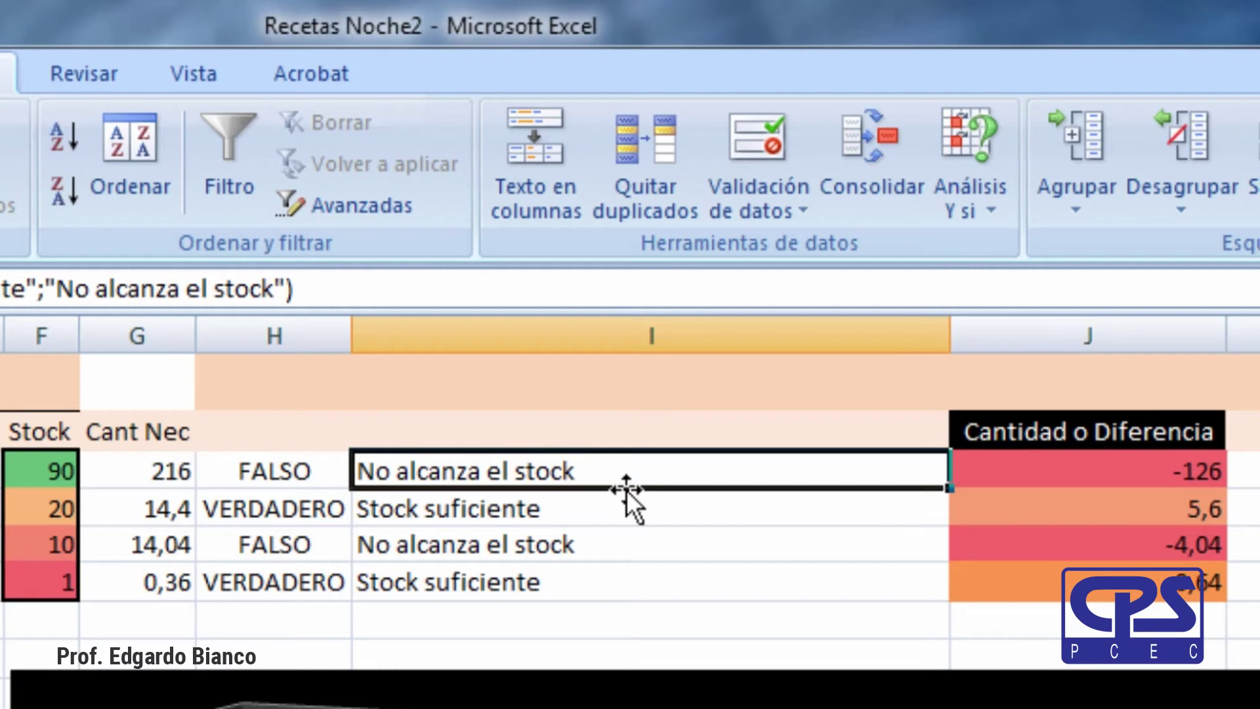
{"action": "left_click", "coordinate": [583, 544]}
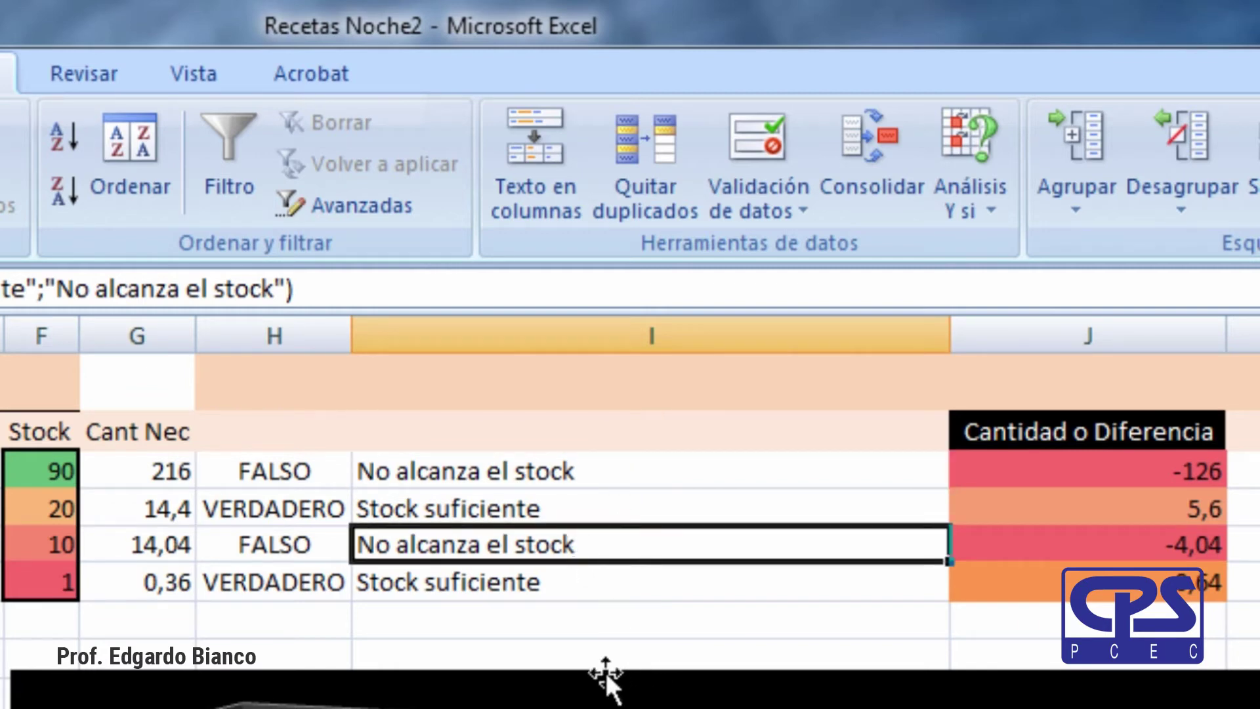
{"action": "left_click", "coordinate": [290, 470]}
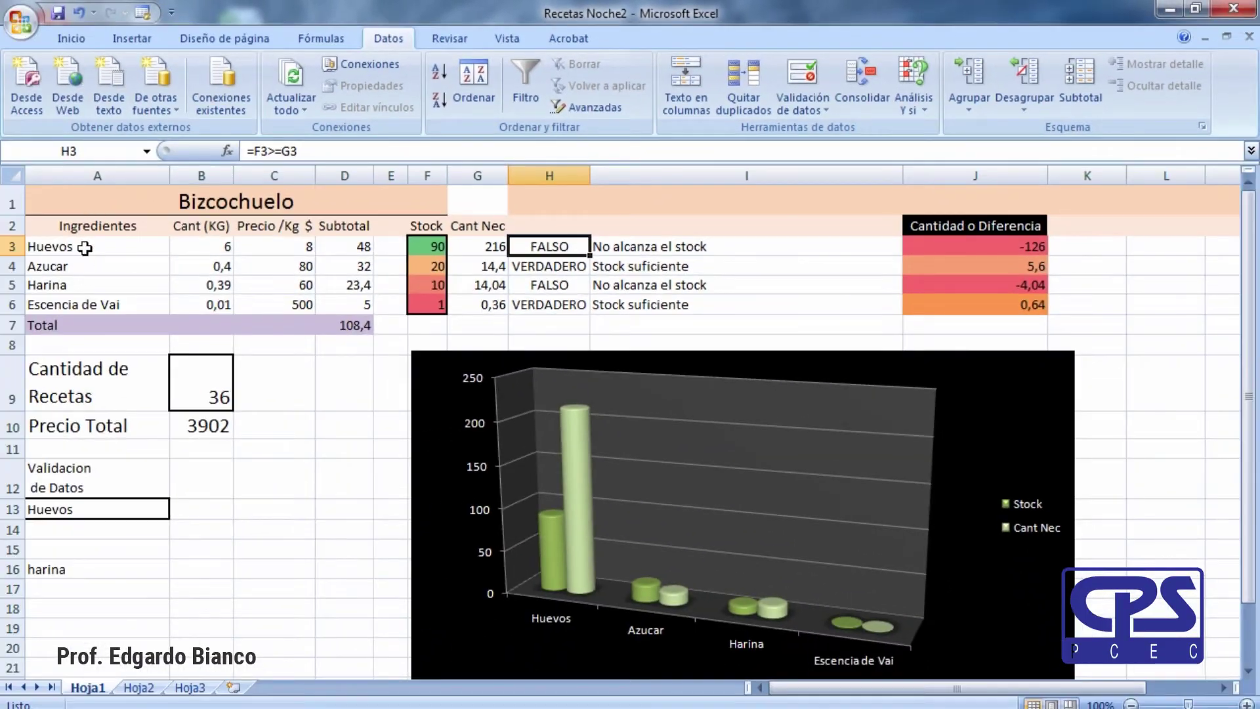
Narrow column A, then autofit it to its longest entry.
{"action": "left_click", "coordinate": [89, 186]}
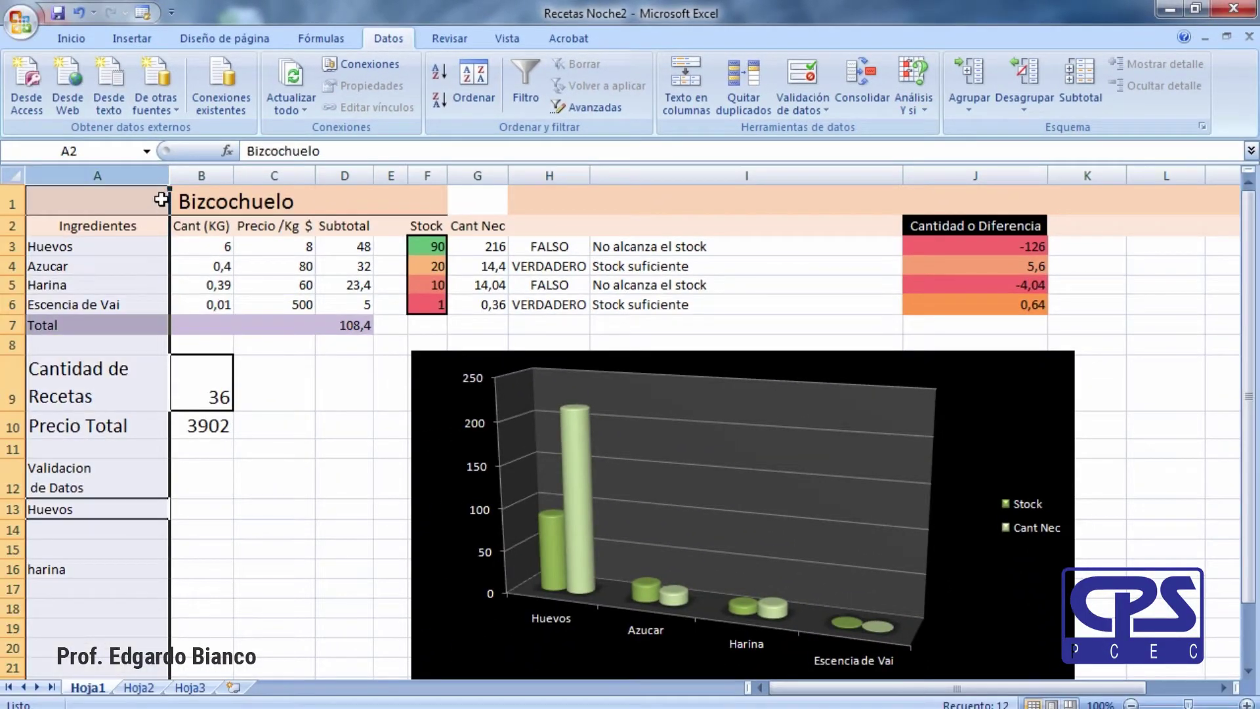
{"action": "left_click_drag", "start_coordinate": [165, 176], "coordinate": [105, 176]}
{"action": "double_click", "coordinate": [105, 175]}
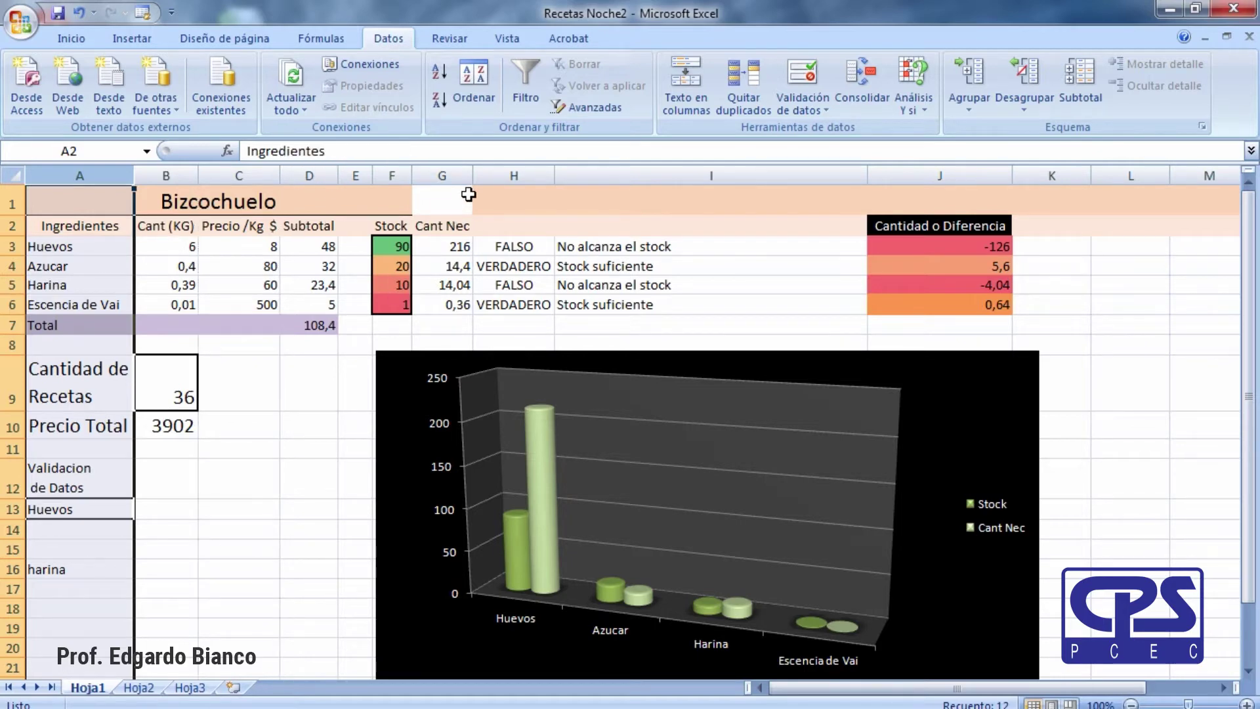
Widen column G and autofit it back to its contents.
{"action": "left_click_drag", "start_coordinate": [472, 177], "coordinate": [525, 176]}
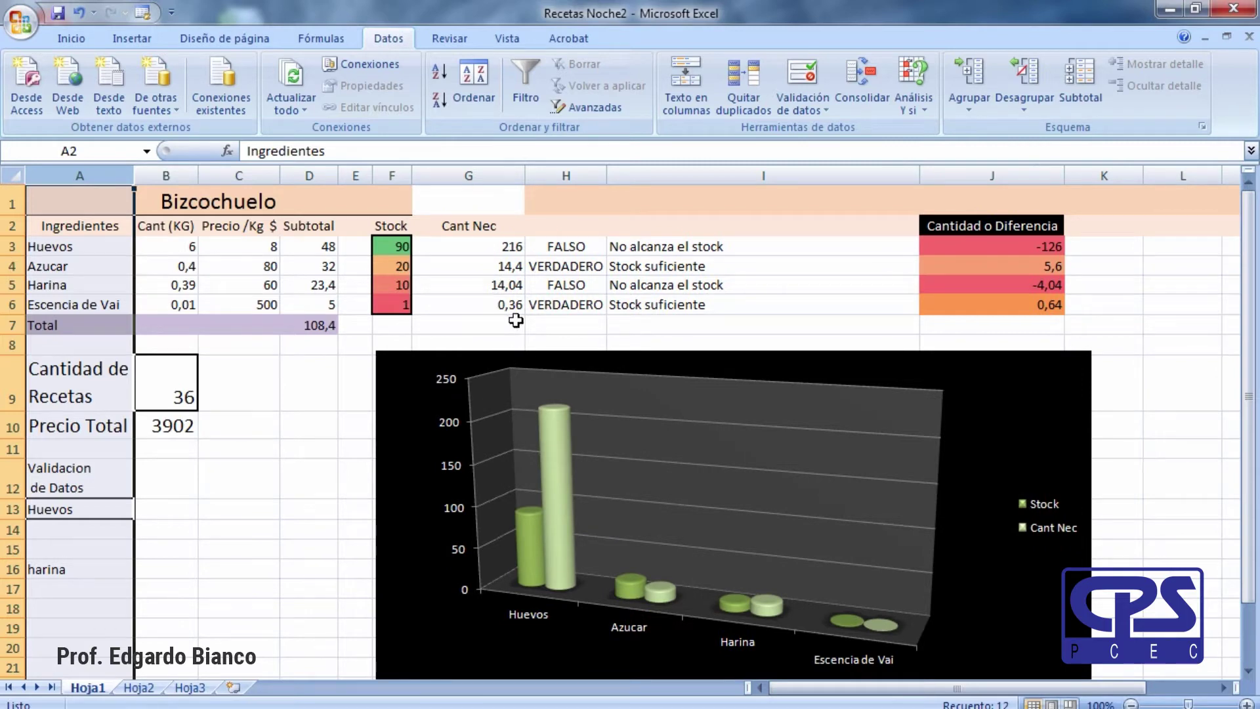
{"action": "double_click", "coordinate": [524, 175]}
{"action": "left_click_drag", "start_coordinate": [477, 177], "coordinate": [537, 177]}
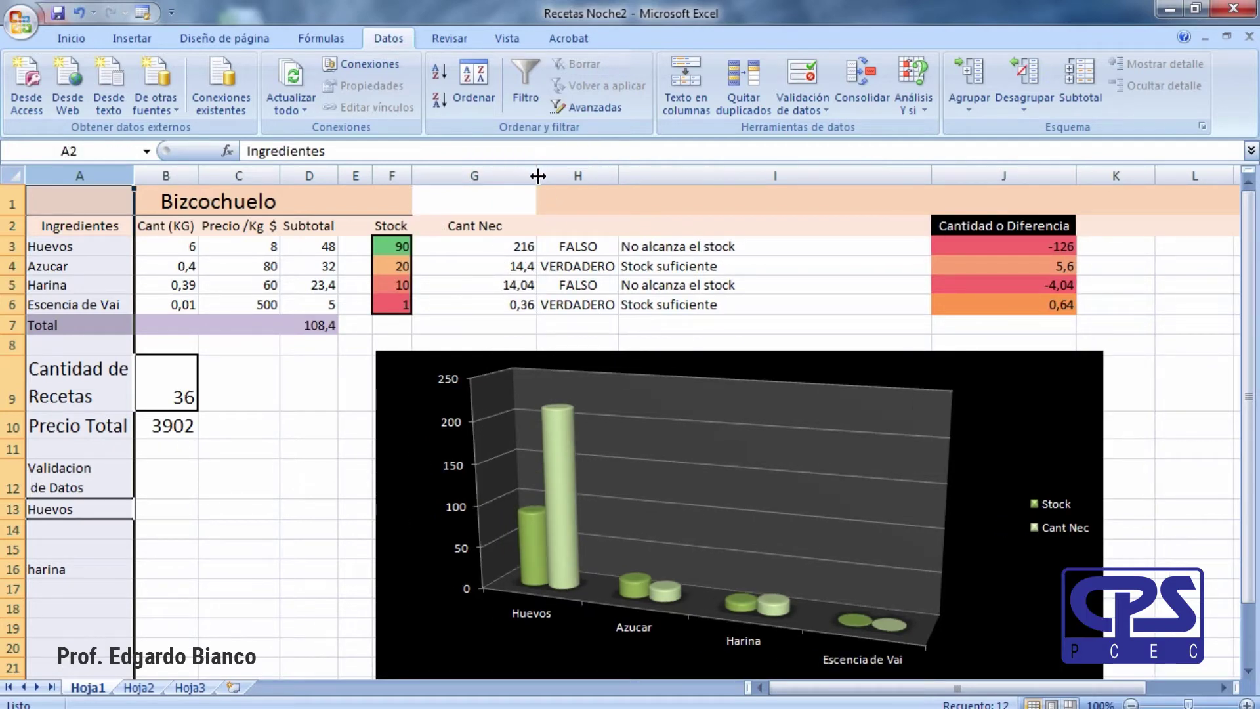
{"action": "double_click", "coordinate": [537, 176]}
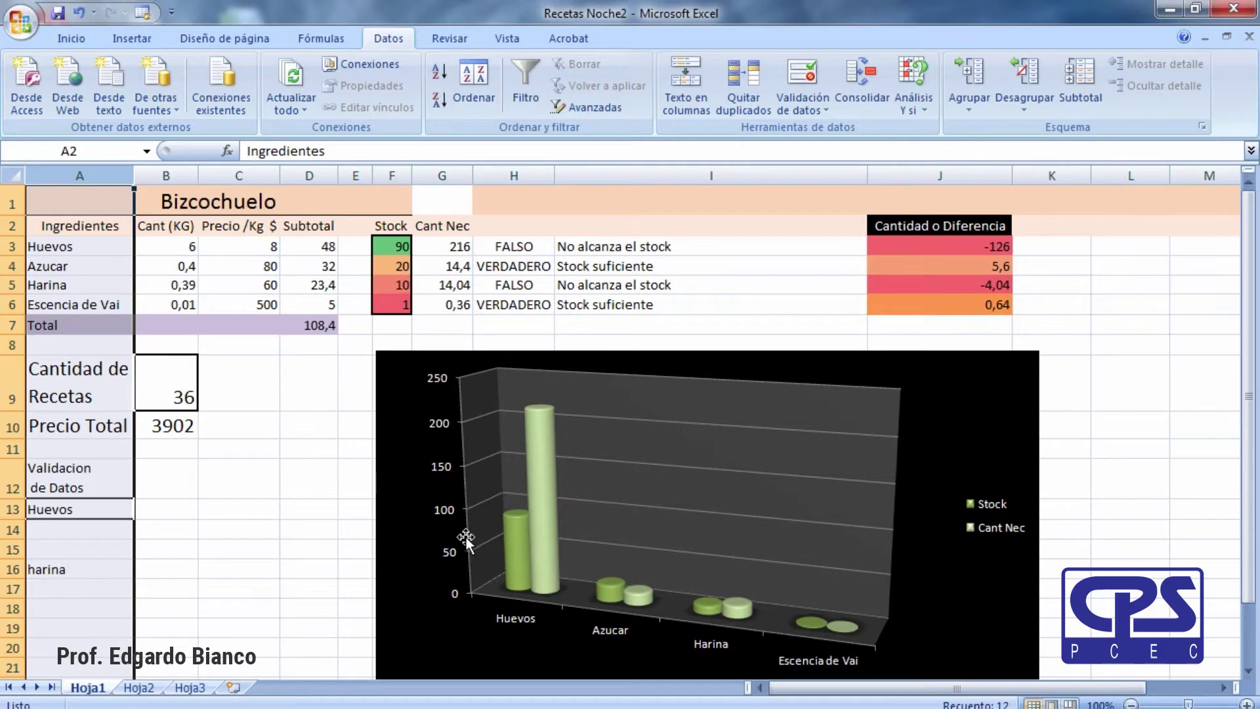
Select the recipe data, starting from the Ingredientes header cell.
{"action": "left_click", "coordinate": [166, 589]}
{"action": "left_click", "coordinate": [276, 478]}
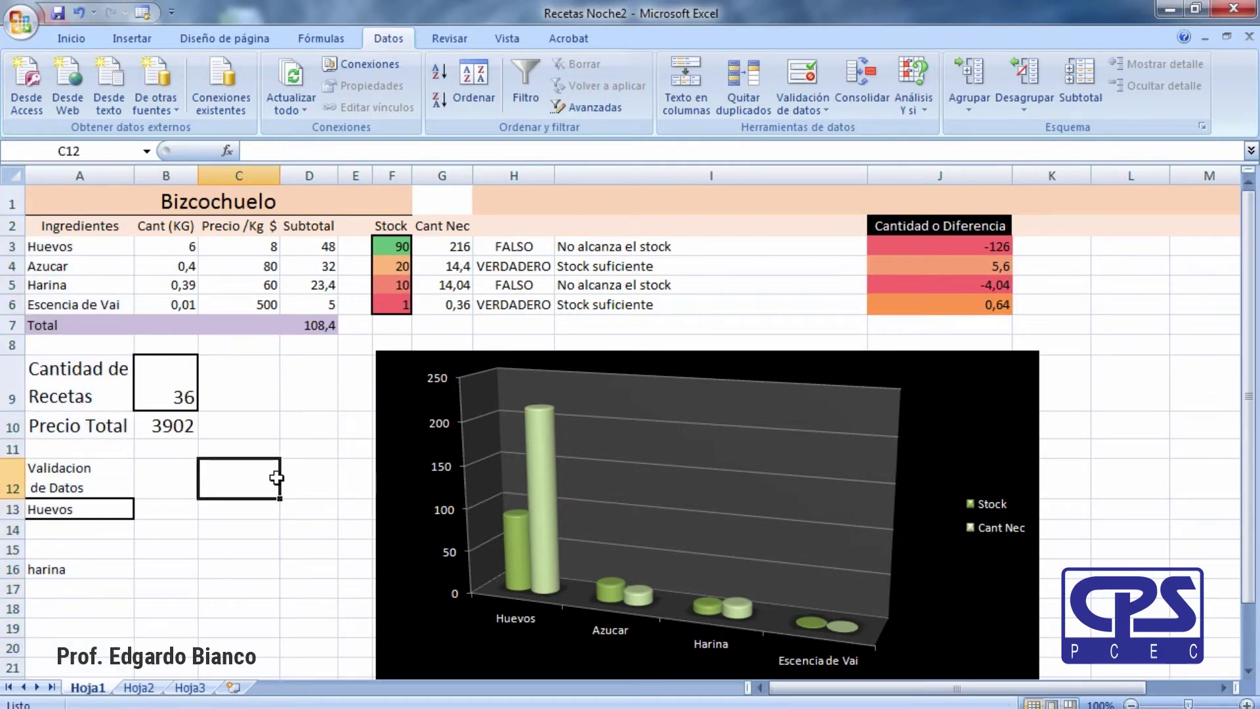
{"action": "left_click", "coordinate": [330, 463]}
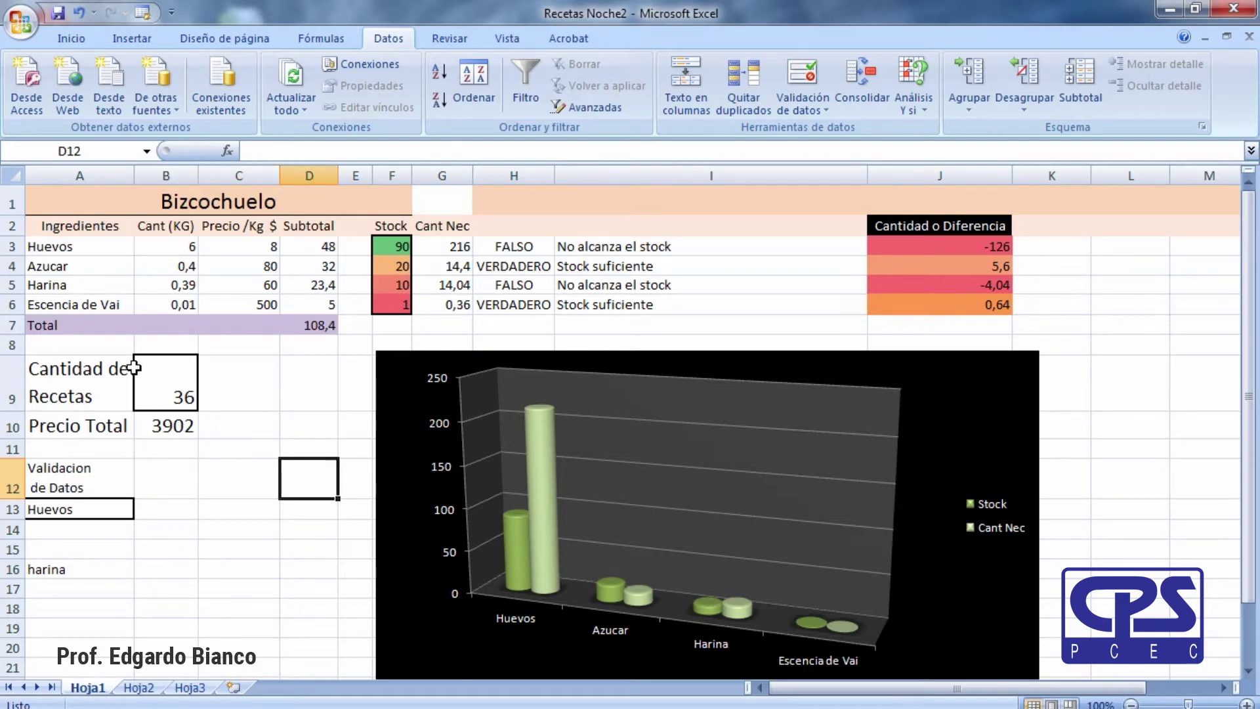
{"action": "left_click", "coordinate": [52, 229]}
{"action": "left_click_drag", "start_coordinate": [52, 225], "coordinate": [689, 292]}
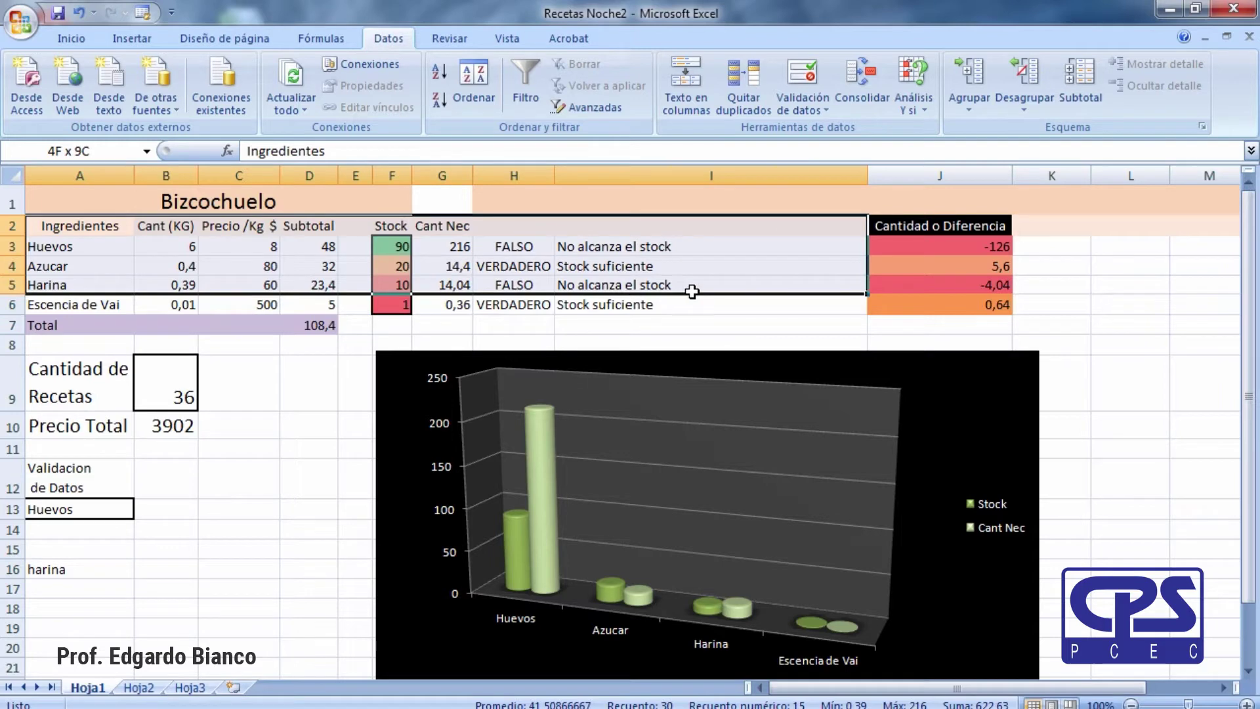
Autofit column I, then select A2:I6 and bring up Crear tabla with Ctrl+T.
{"action": "left_click", "coordinate": [691, 331]}
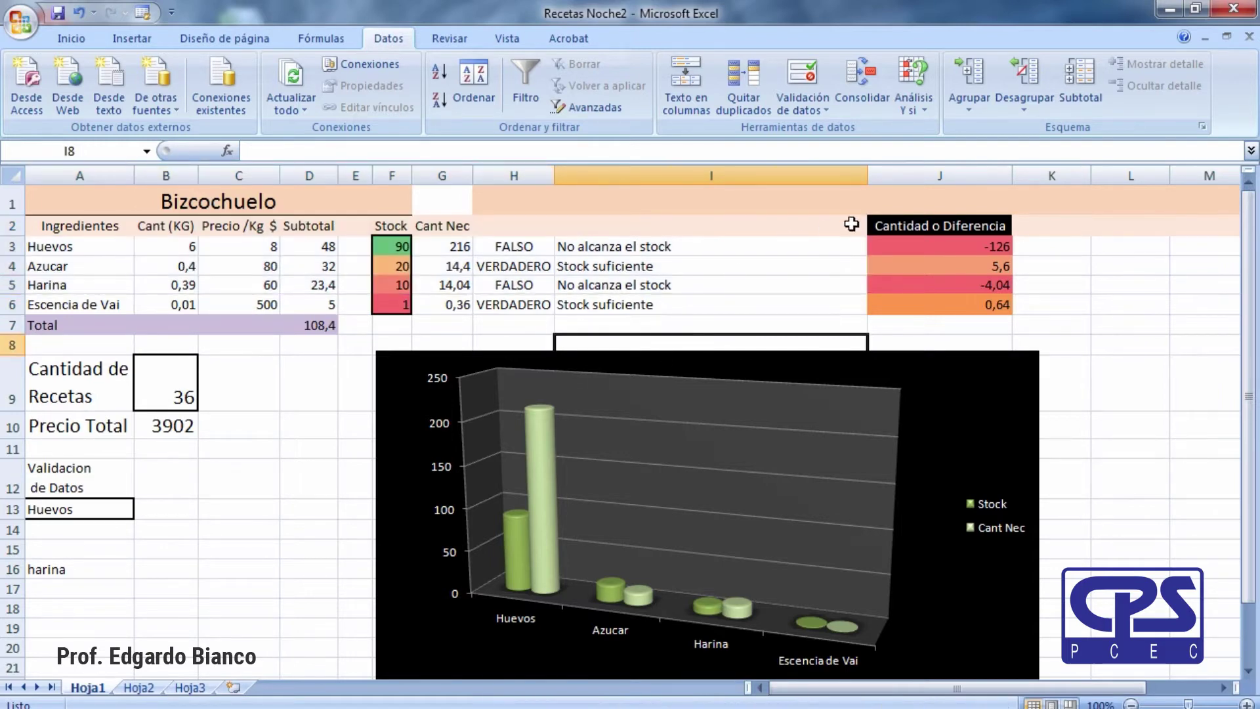
{"action": "double_click", "coordinate": [867, 173]}
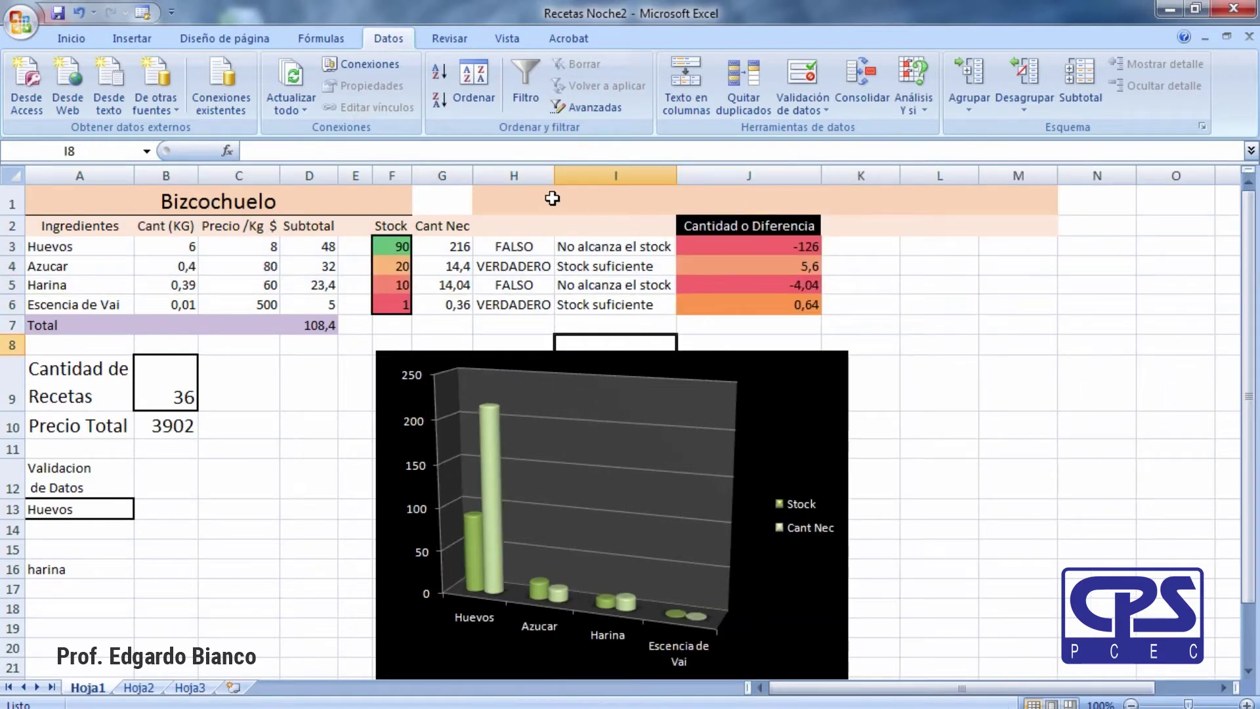
{"action": "left_click", "coordinate": [44, 226]}
{"action": "left_click_drag", "start_coordinate": [59, 238], "coordinate": [512, 313]}
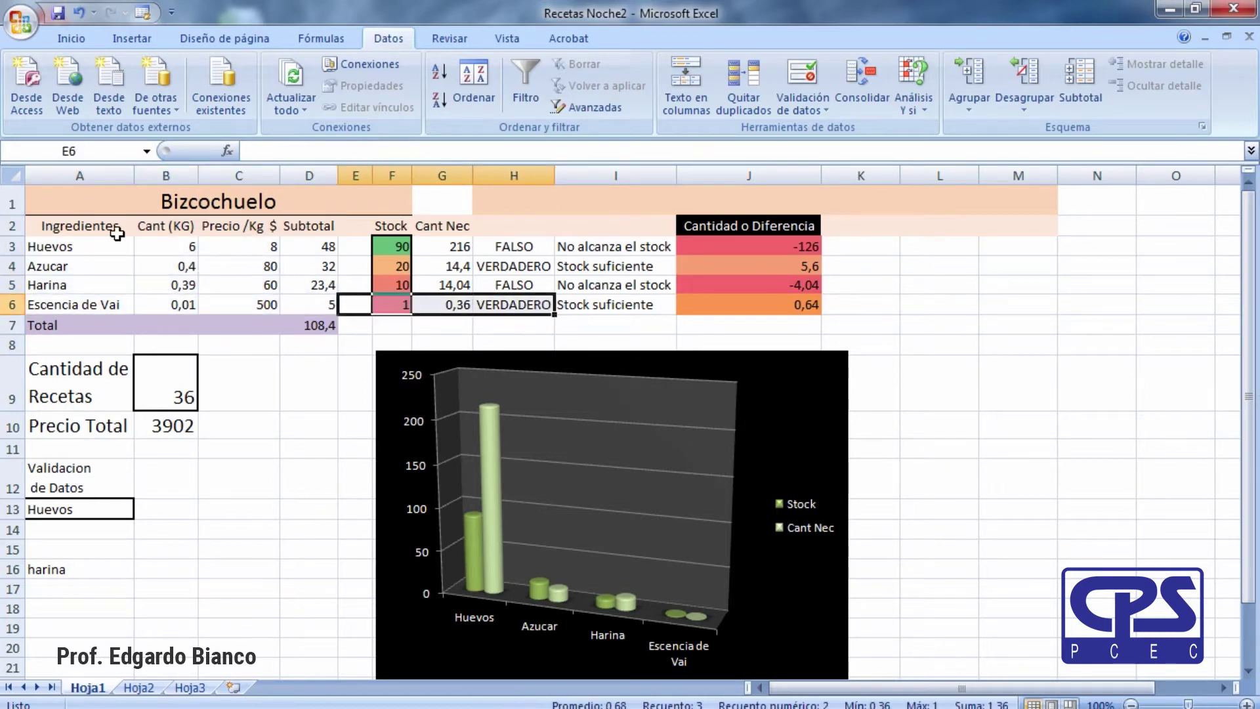
{"action": "left_click_drag", "start_coordinate": [78, 233], "coordinate": [631, 295]}
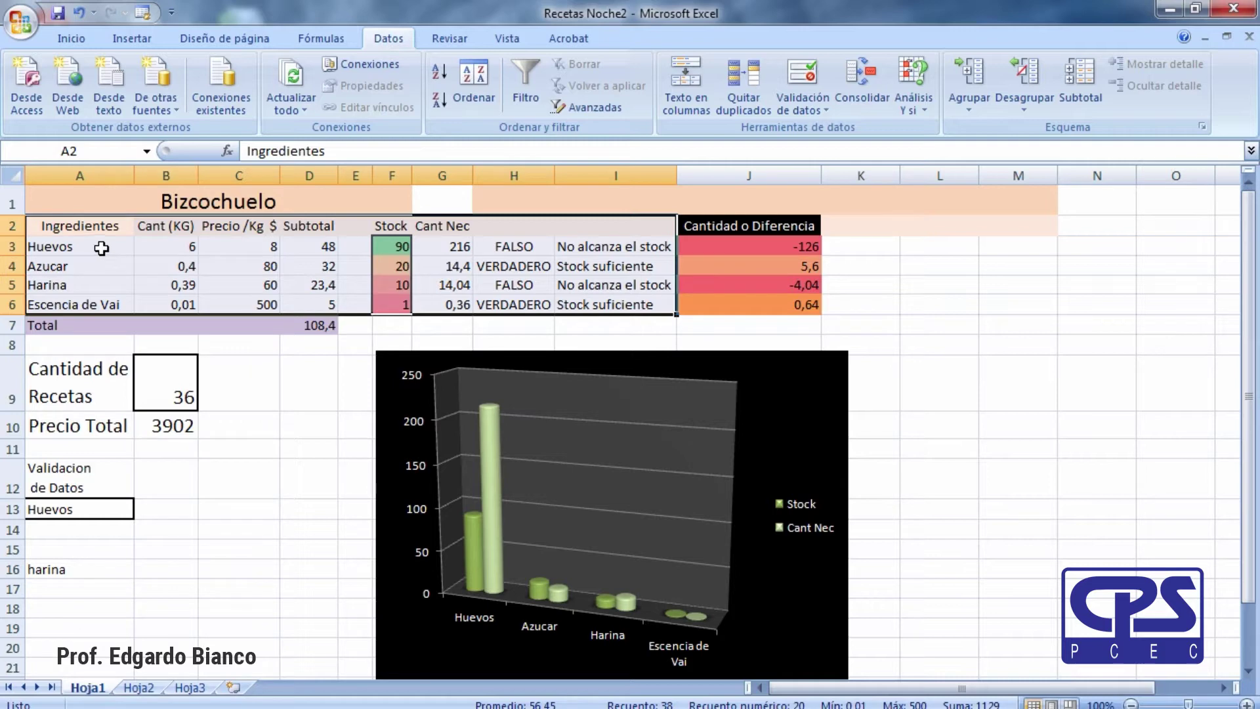
{"action": "key", "text": "ctrl+t"}
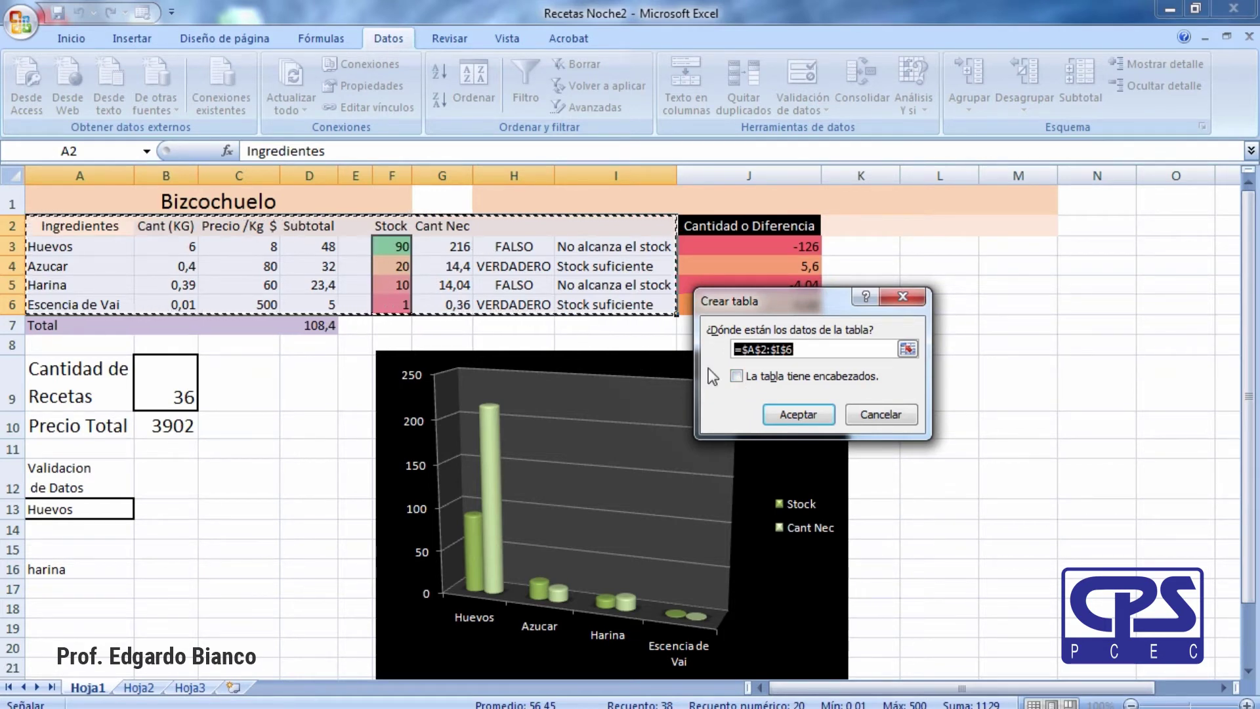
{"action": "left_click", "coordinate": [737, 376]}
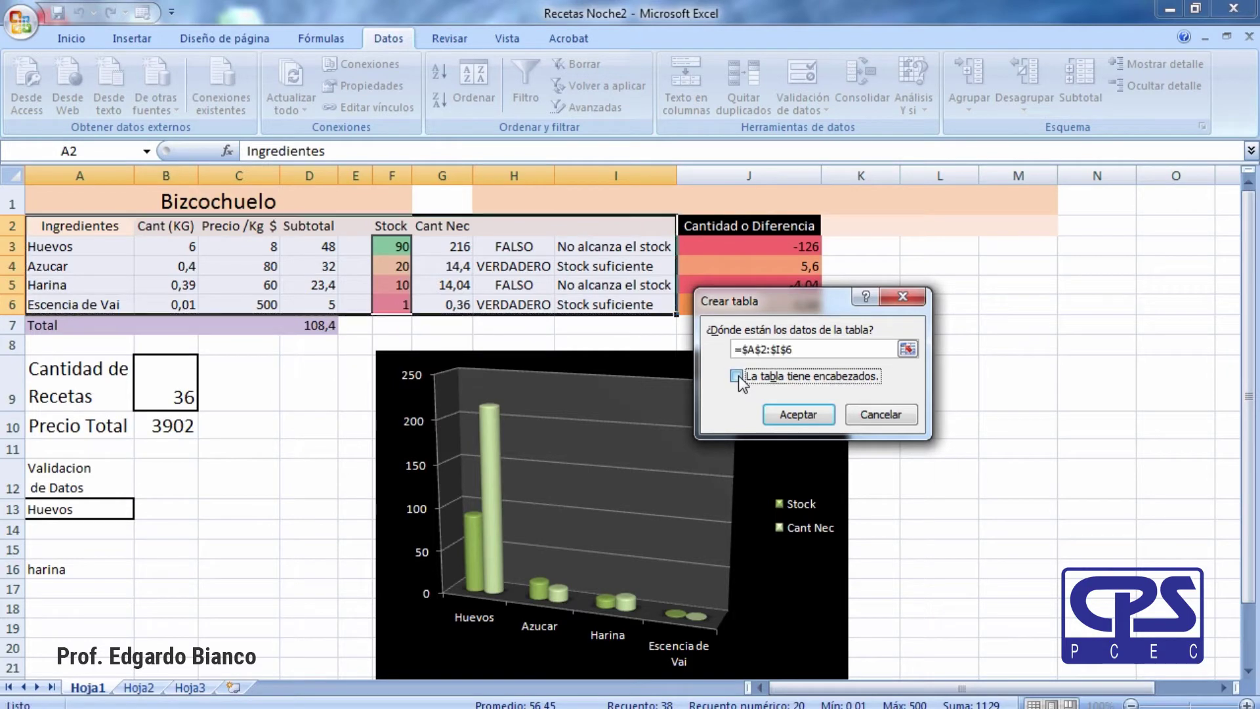
{"action": "left_click", "coordinate": [802, 415]}
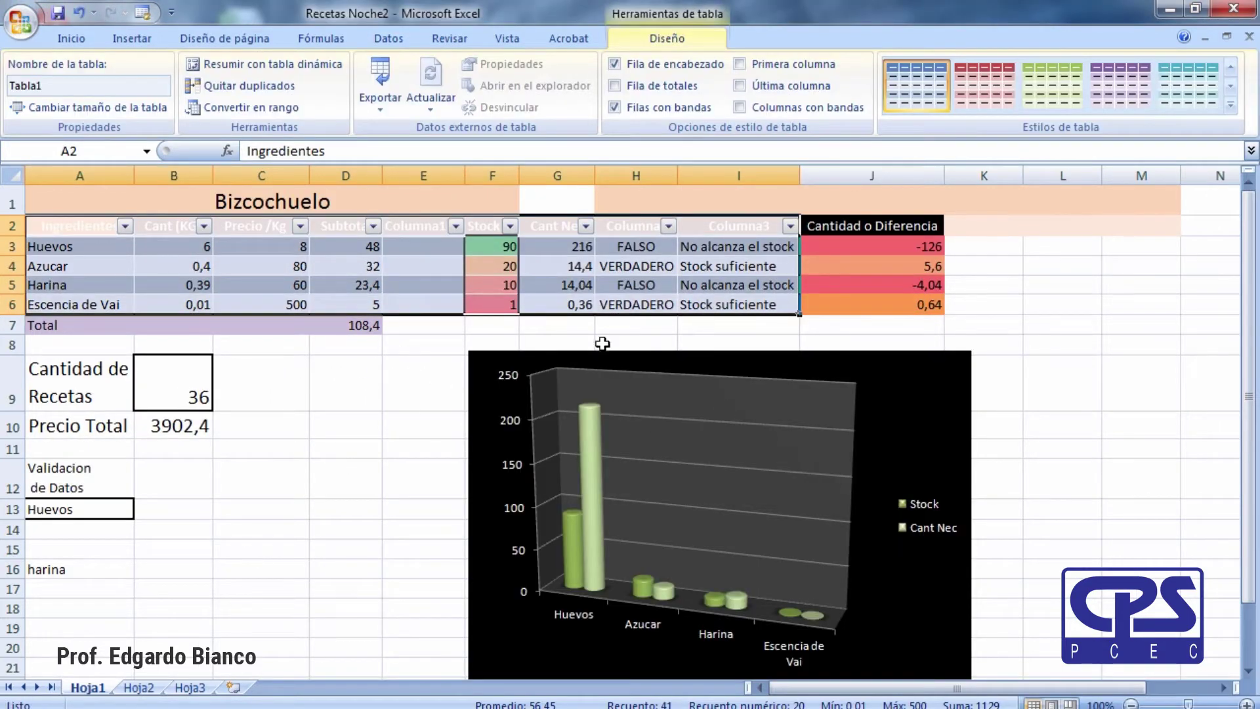
{"action": "left_click", "coordinate": [424, 406]}
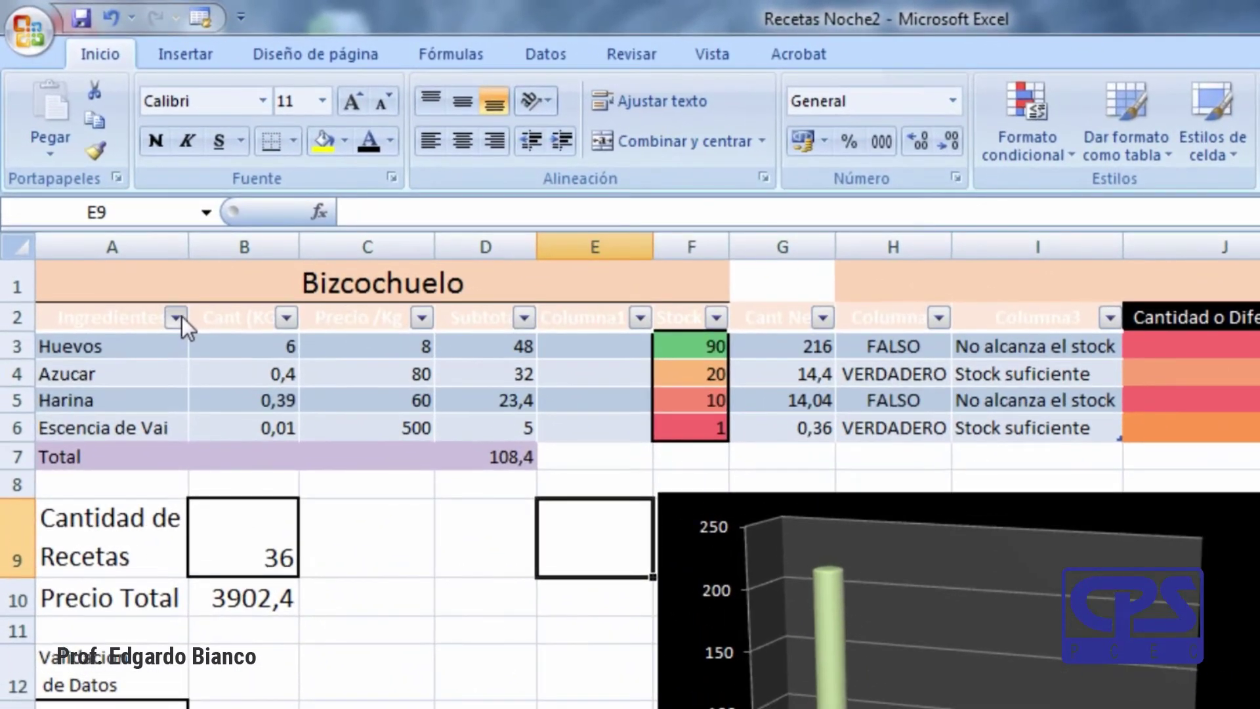
{"action": "left_click", "coordinate": [176, 318]}
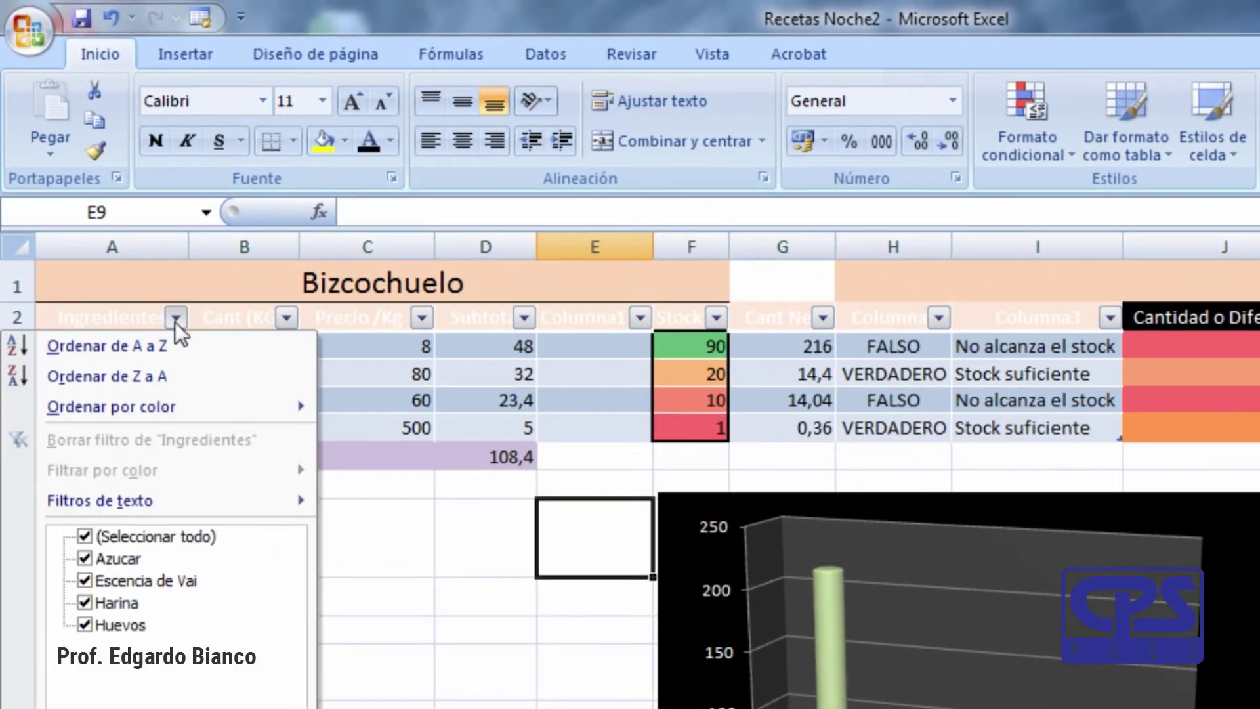
{"action": "left_click", "coordinate": [1122, 438]}
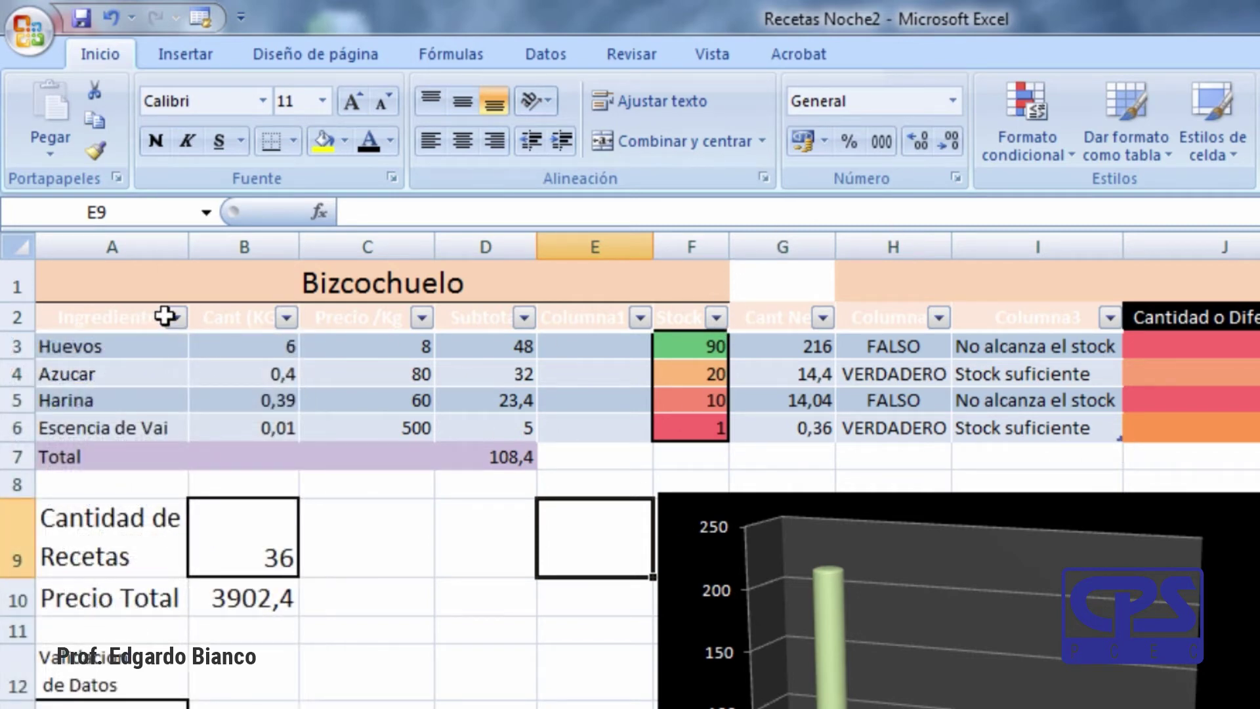
{"action": "left_click", "coordinate": [130, 317]}
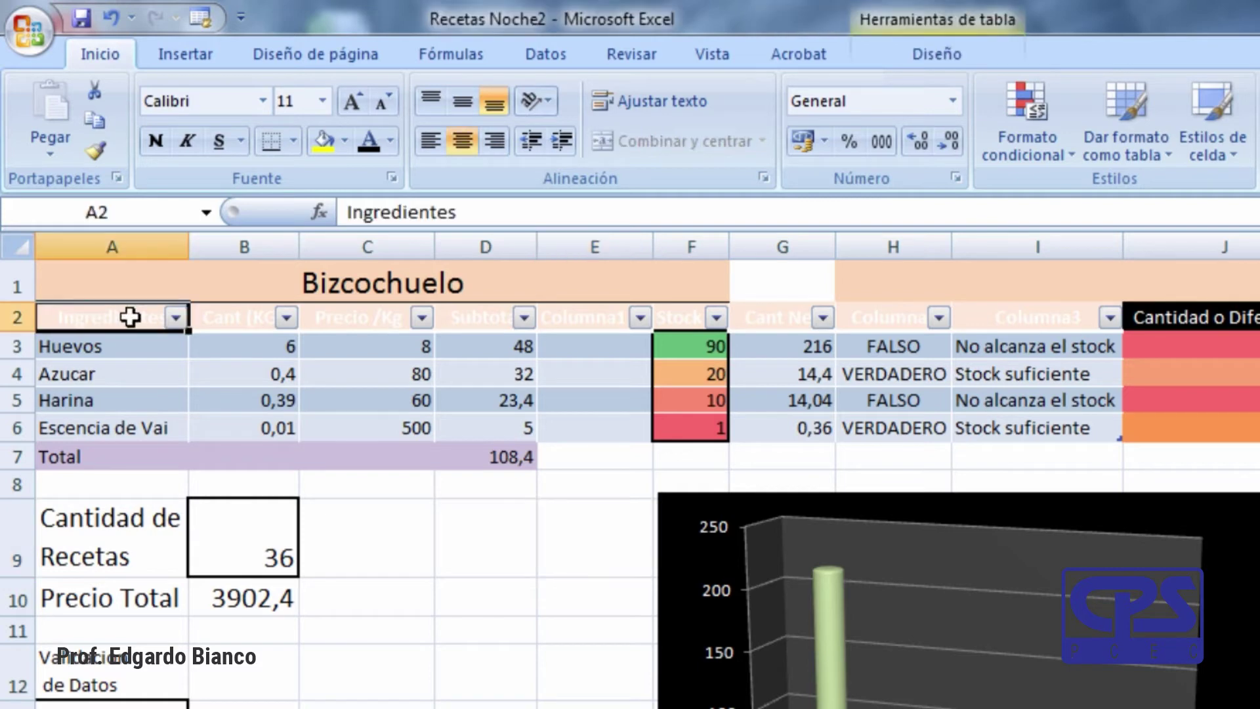
Make the table's header row grey text at 14 pt.
{"action": "left_click", "coordinate": [1047, 315], "text": "shift"}
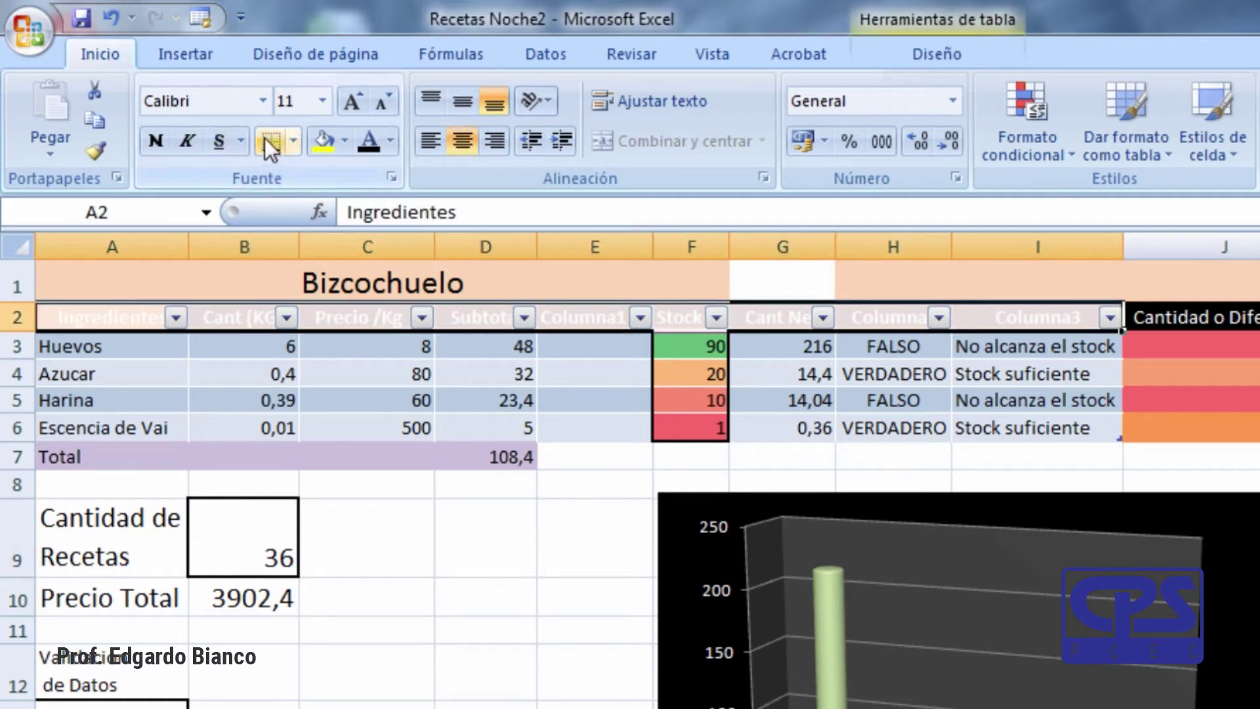
{"action": "left_click", "coordinate": [390, 139]}
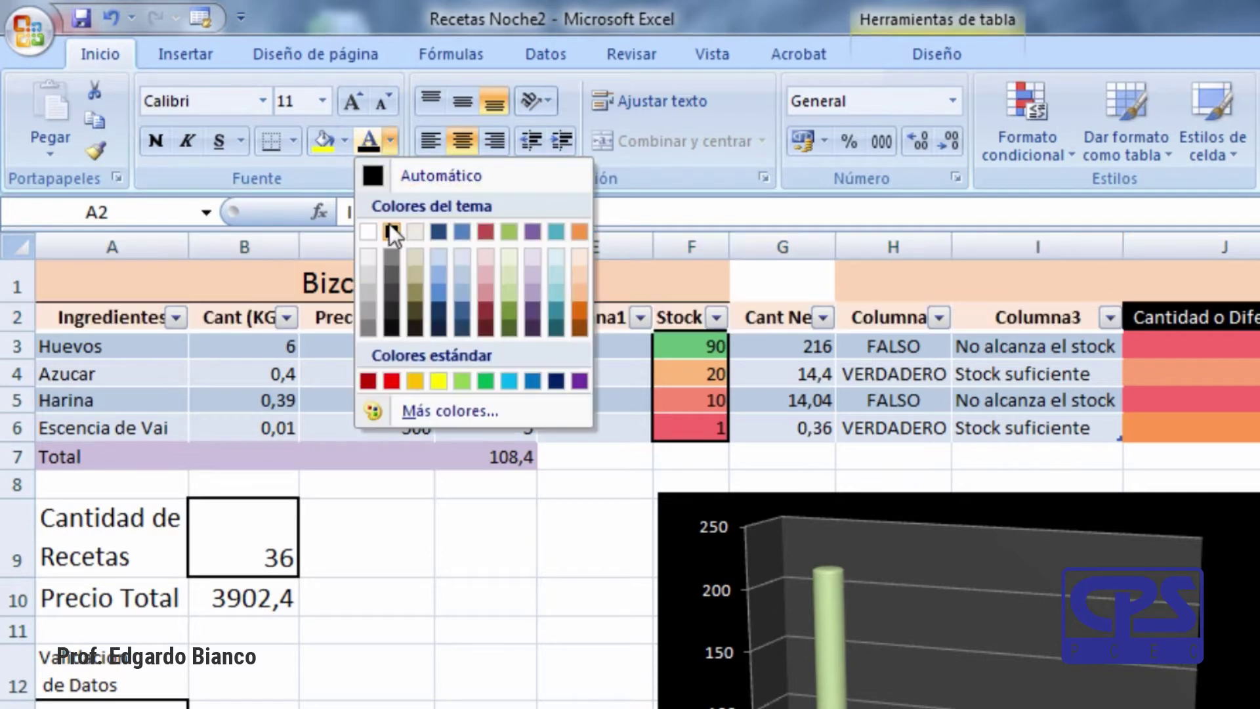
{"action": "key", "text": "Escape"}
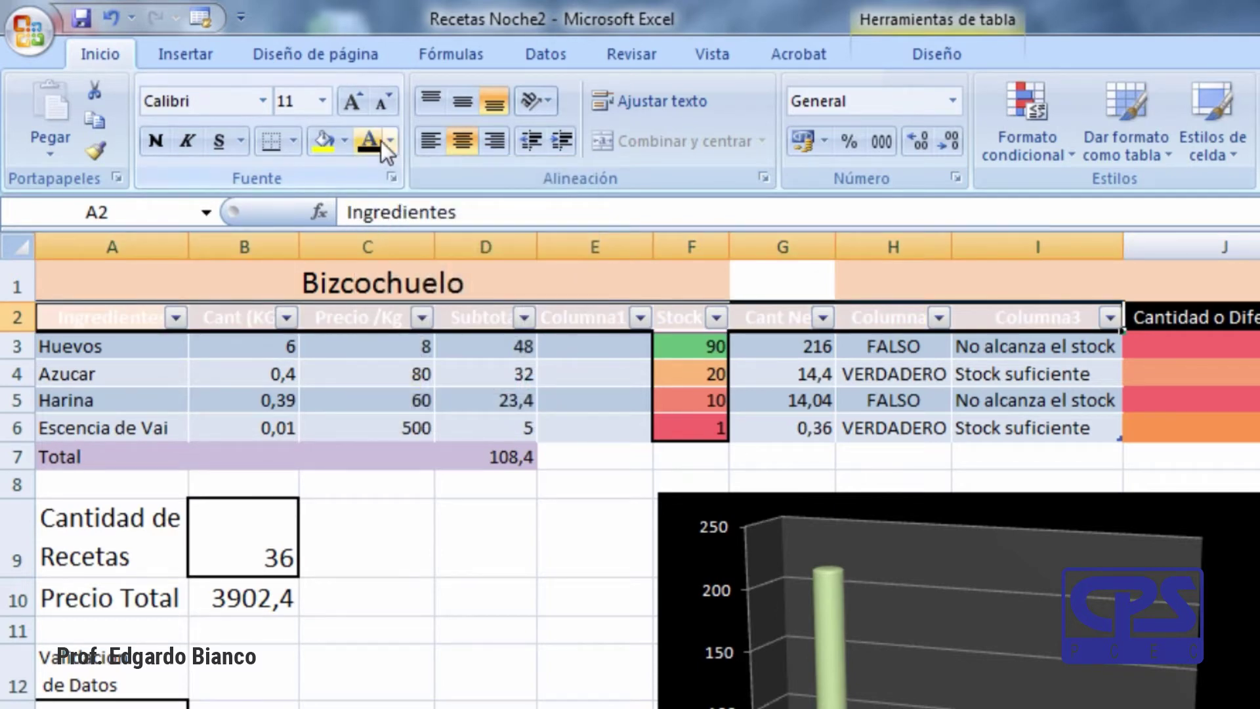
{"action": "left_click", "coordinate": [388, 139]}
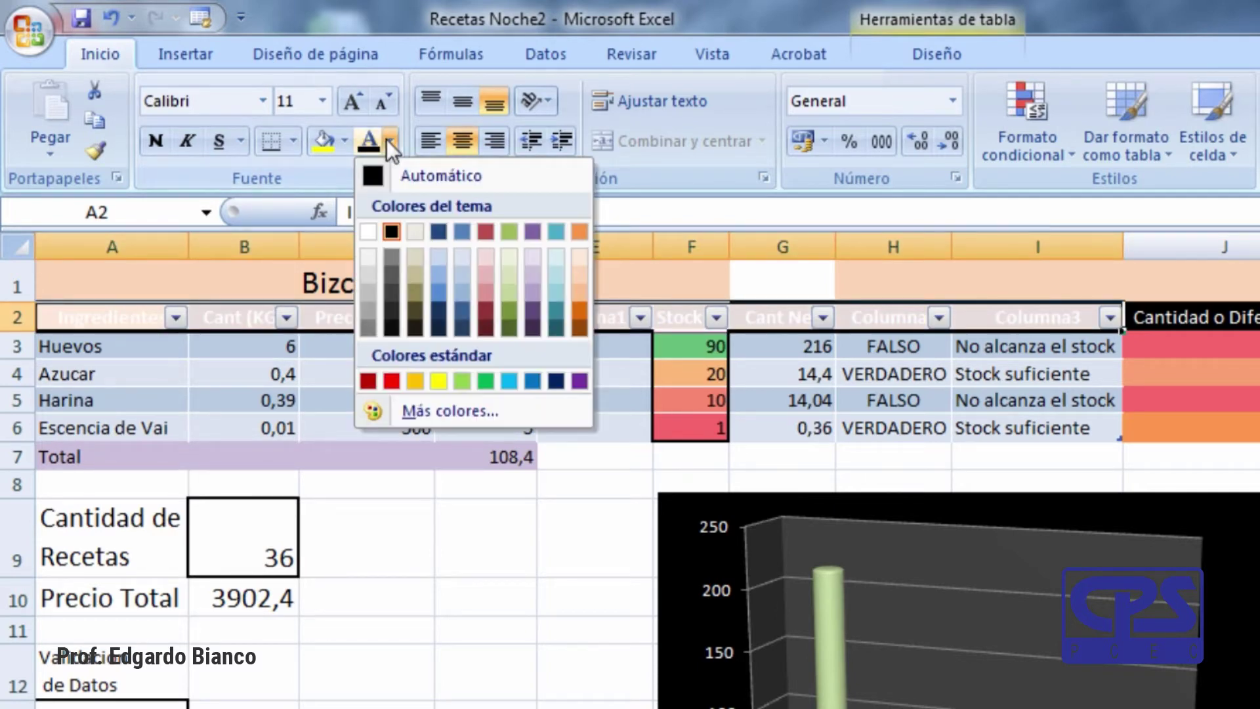
{"action": "left_click", "coordinate": [388, 274]}
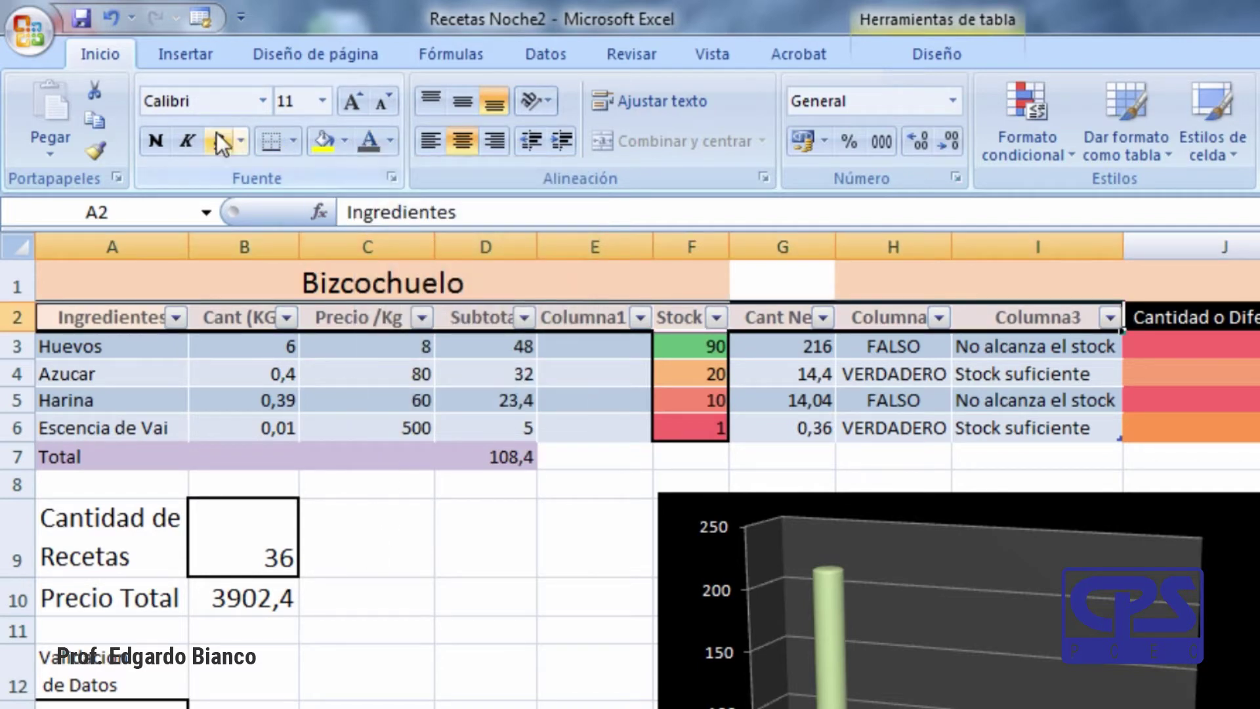
{"action": "left_click", "coordinate": [323, 101]}
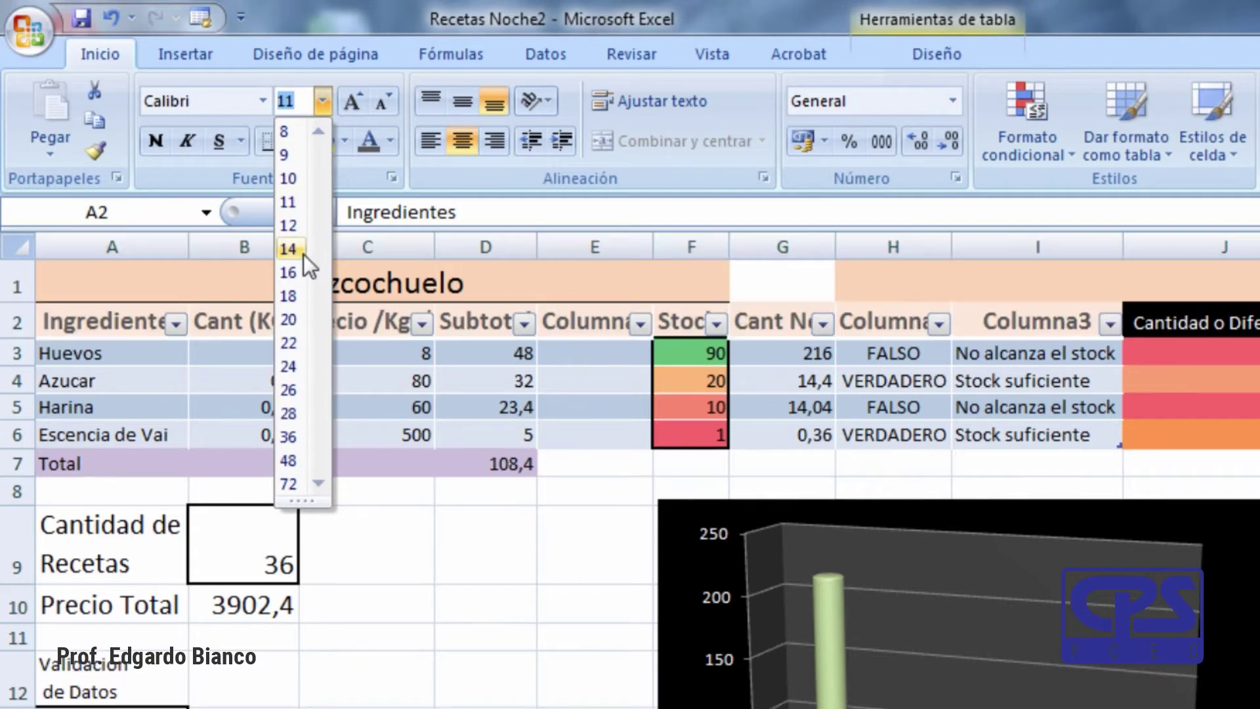
{"action": "left_click", "coordinate": [302, 250]}
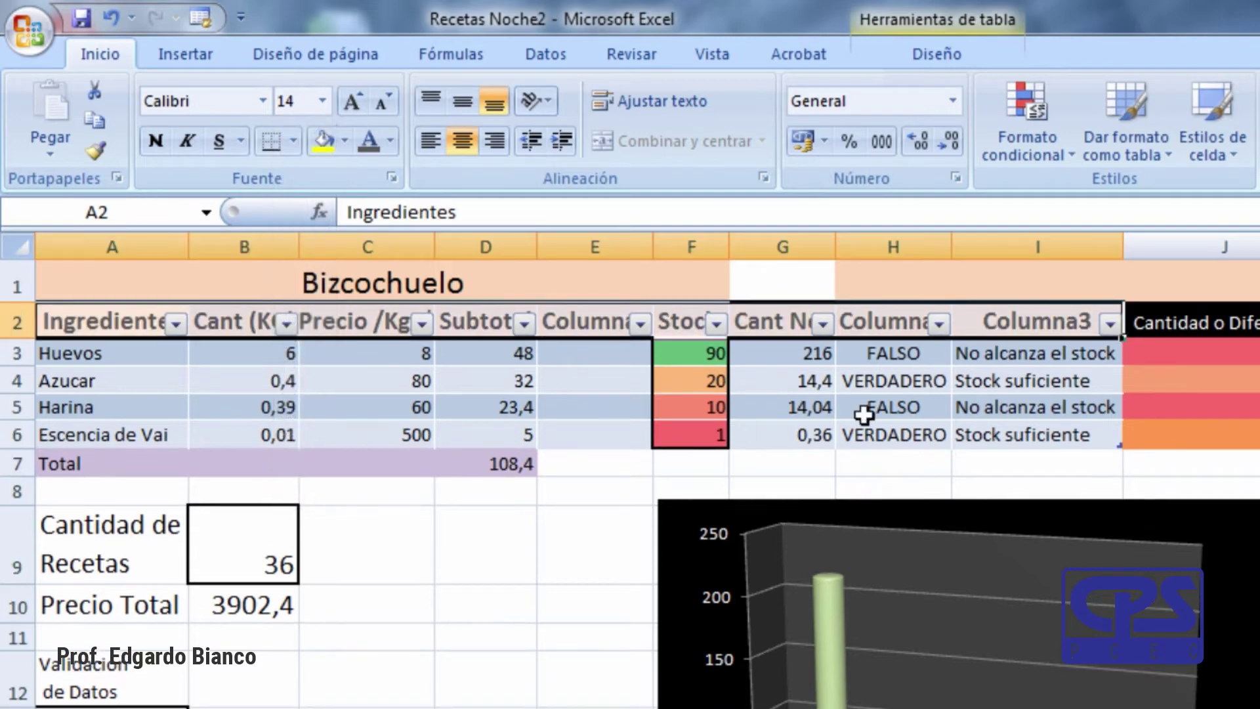
Autofit columns A through J to their headings: Ingredientes, Cant (KG), Precio /Kg $, Subtotal, Stock, and others.
{"action": "double_click", "coordinate": [190, 240]}
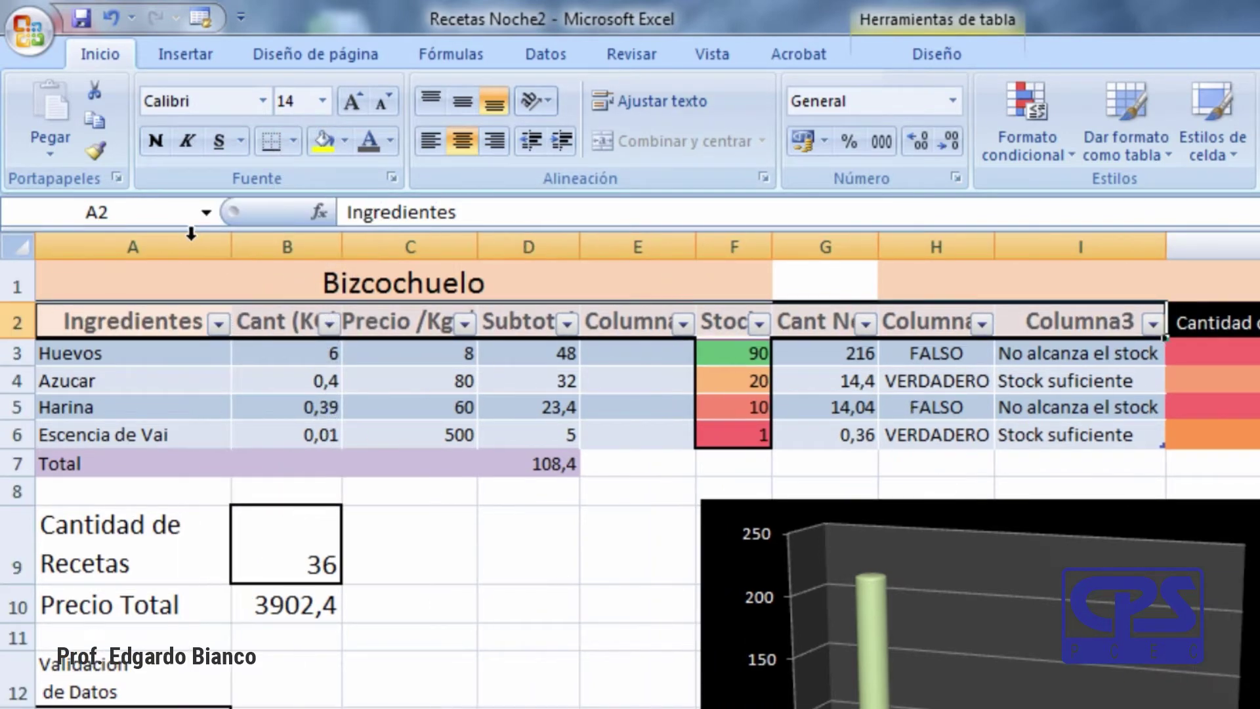
{"action": "double_click", "coordinate": [339, 247]}
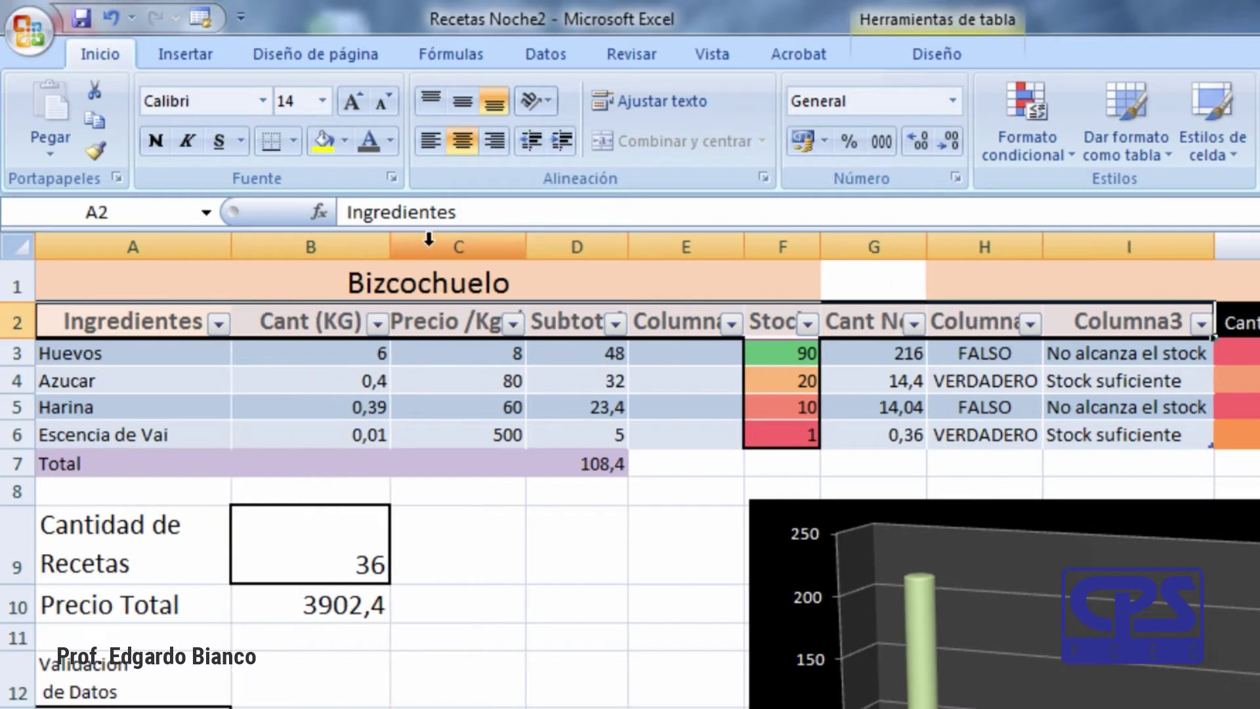
{"action": "double_click", "coordinate": [527, 247]}
{"action": "double_click", "coordinate": [684, 253]}
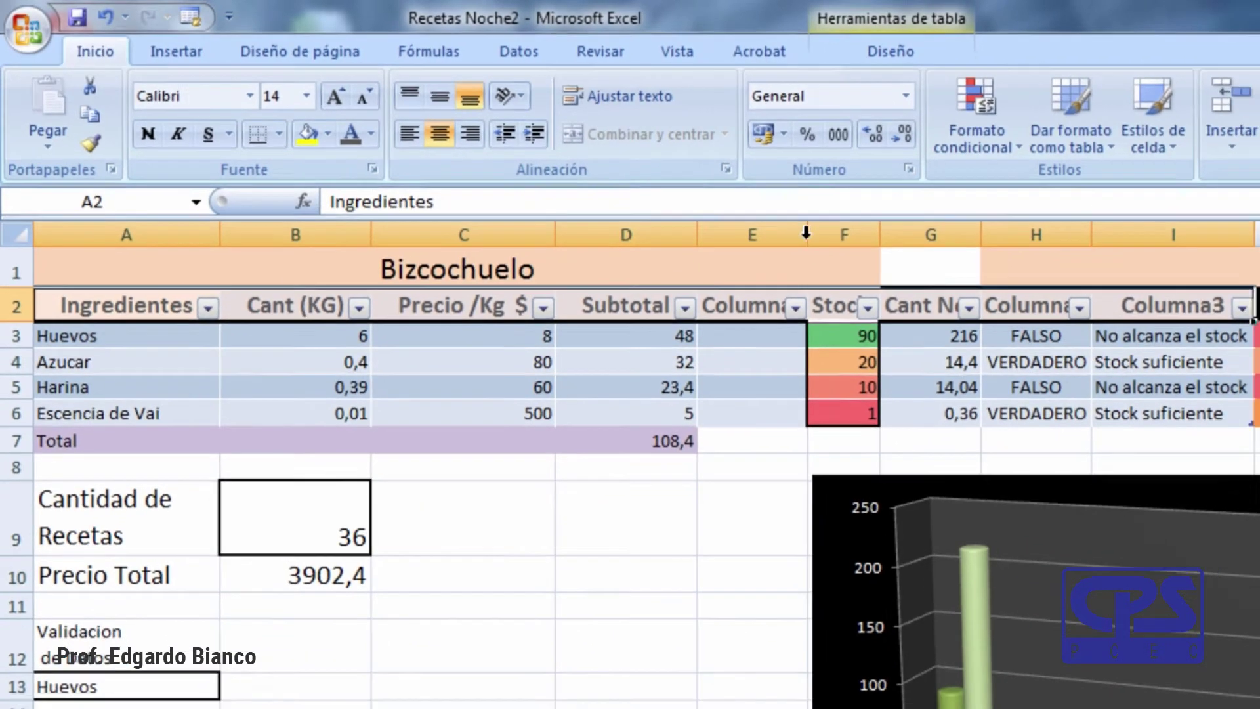
{"action": "double_click", "coordinate": [807, 233]}
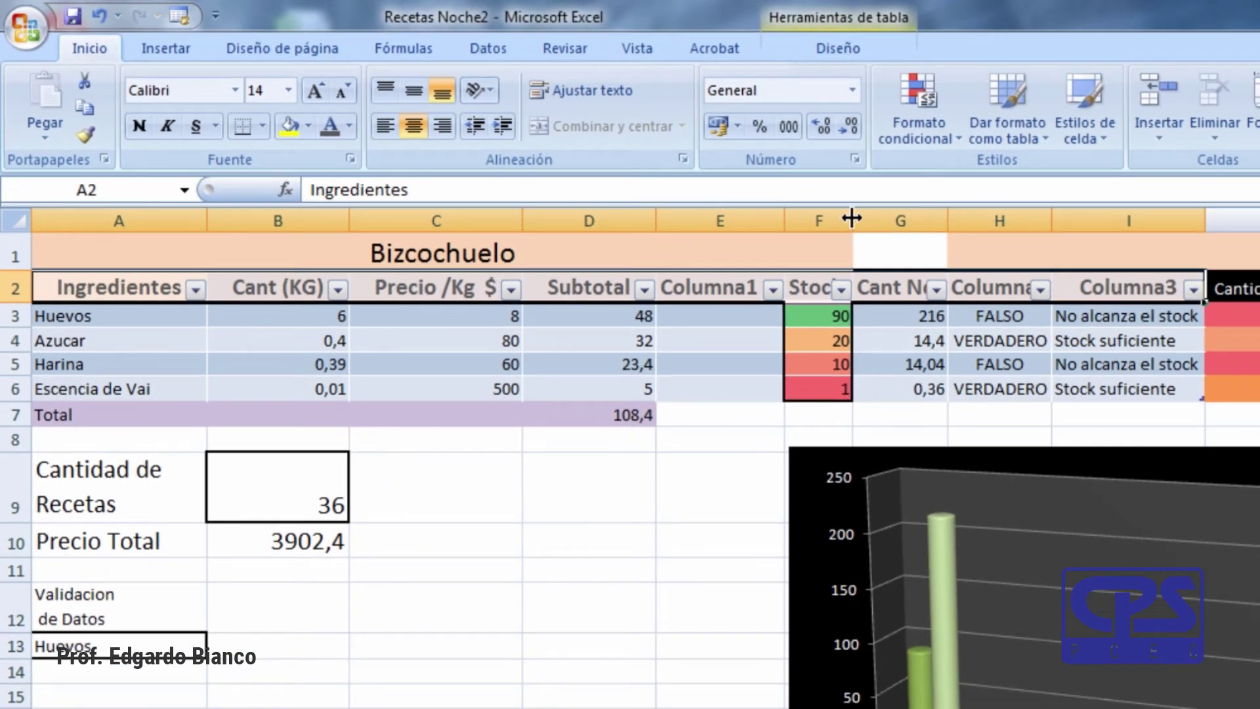
{"action": "double_click", "coordinate": [852, 219]}
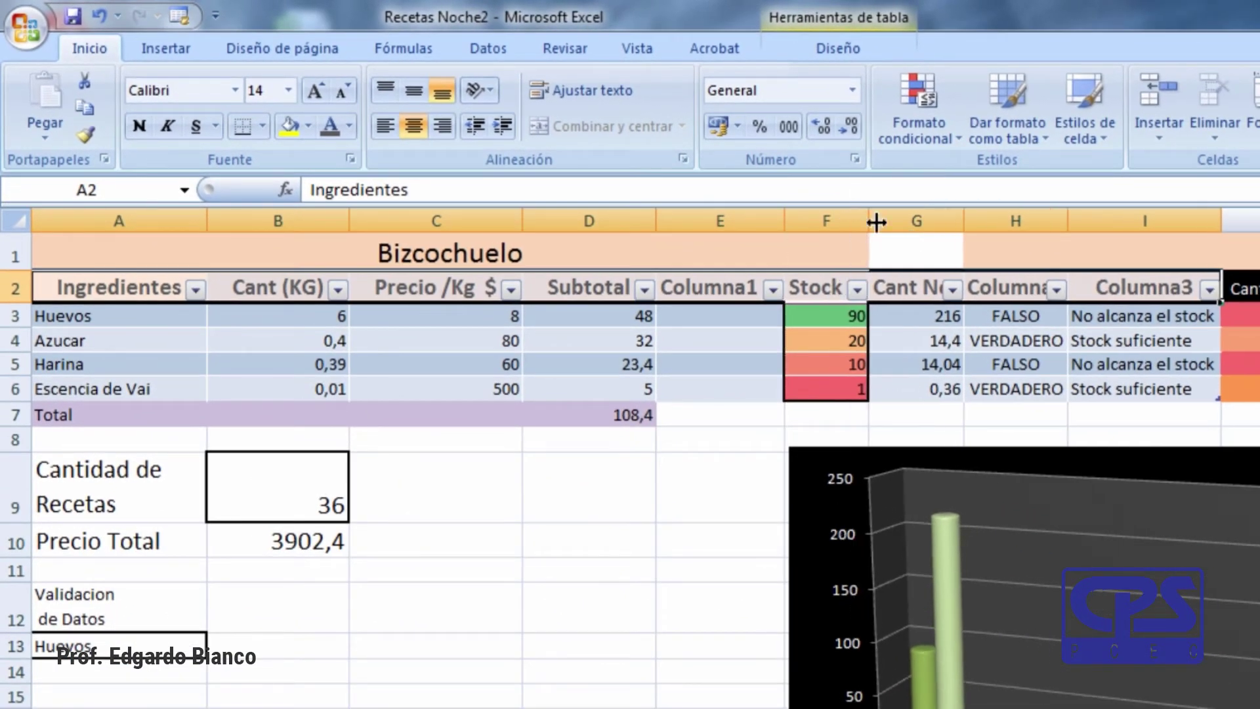
{"action": "left_click_drag", "start_coordinate": [962, 219], "coordinate": [969, 221]}
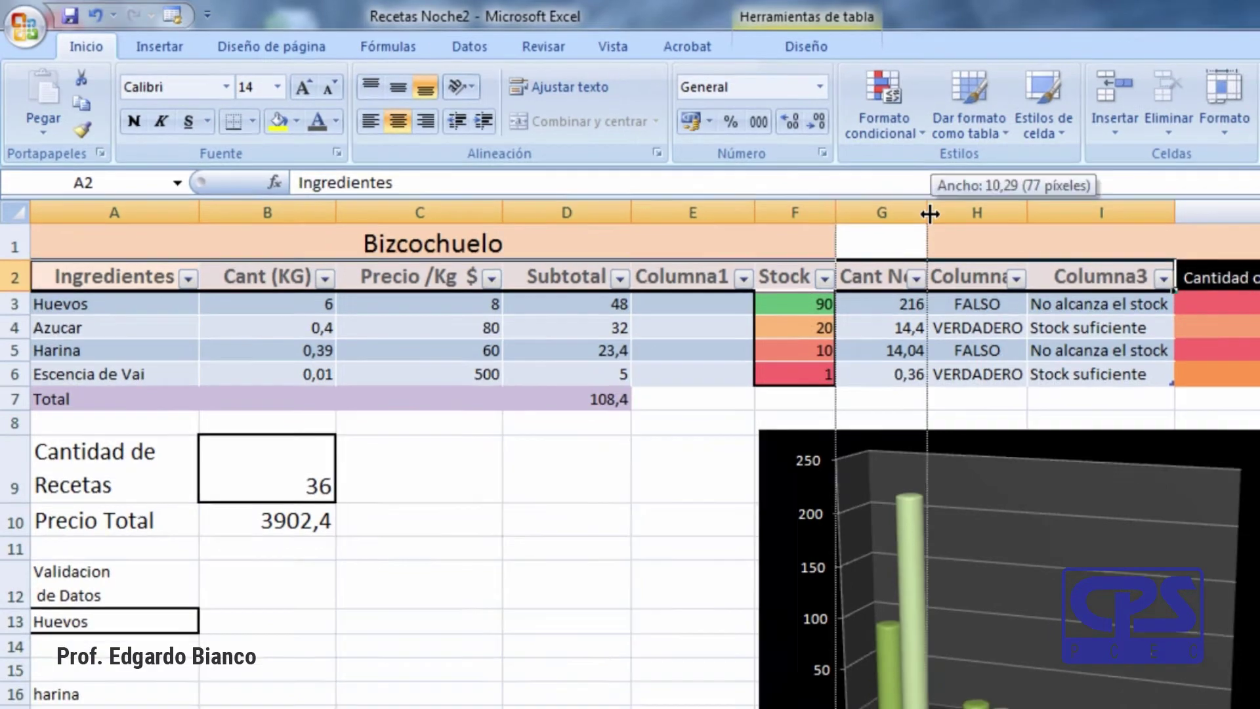
{"action": "double_click", "coordinate": [929, 214]}
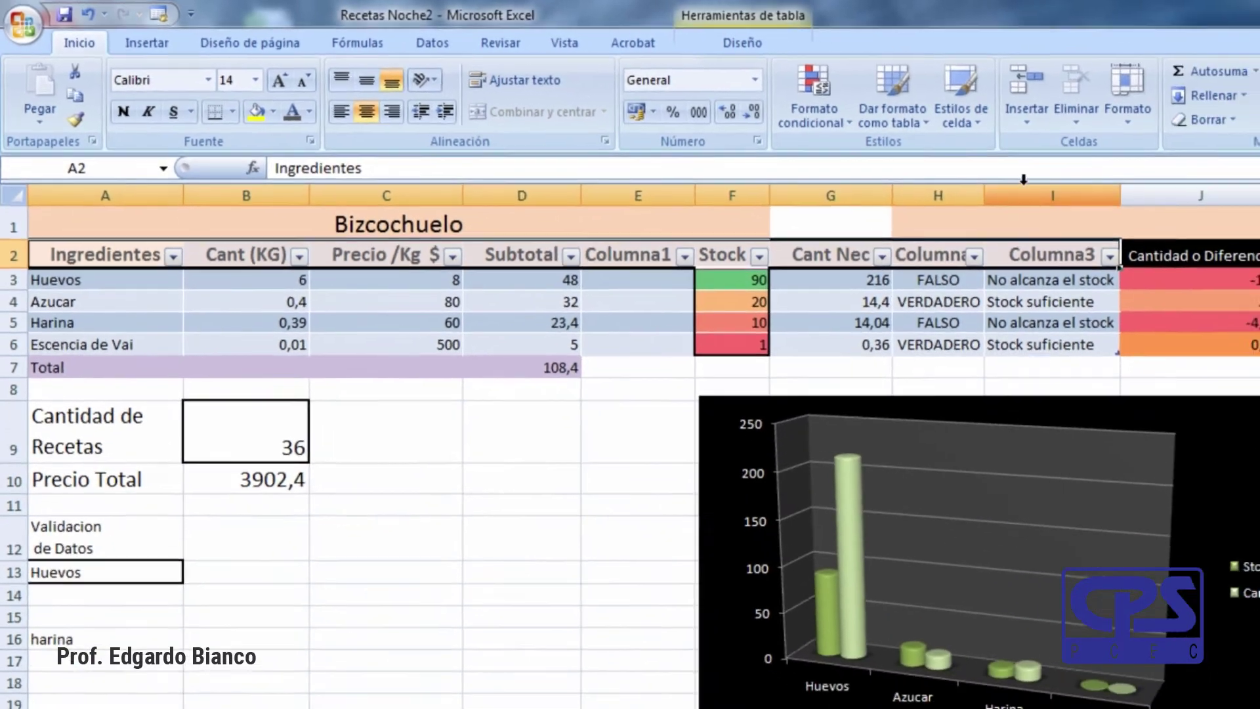
{"action": "double_click", "coordinate": [1028, 212]}
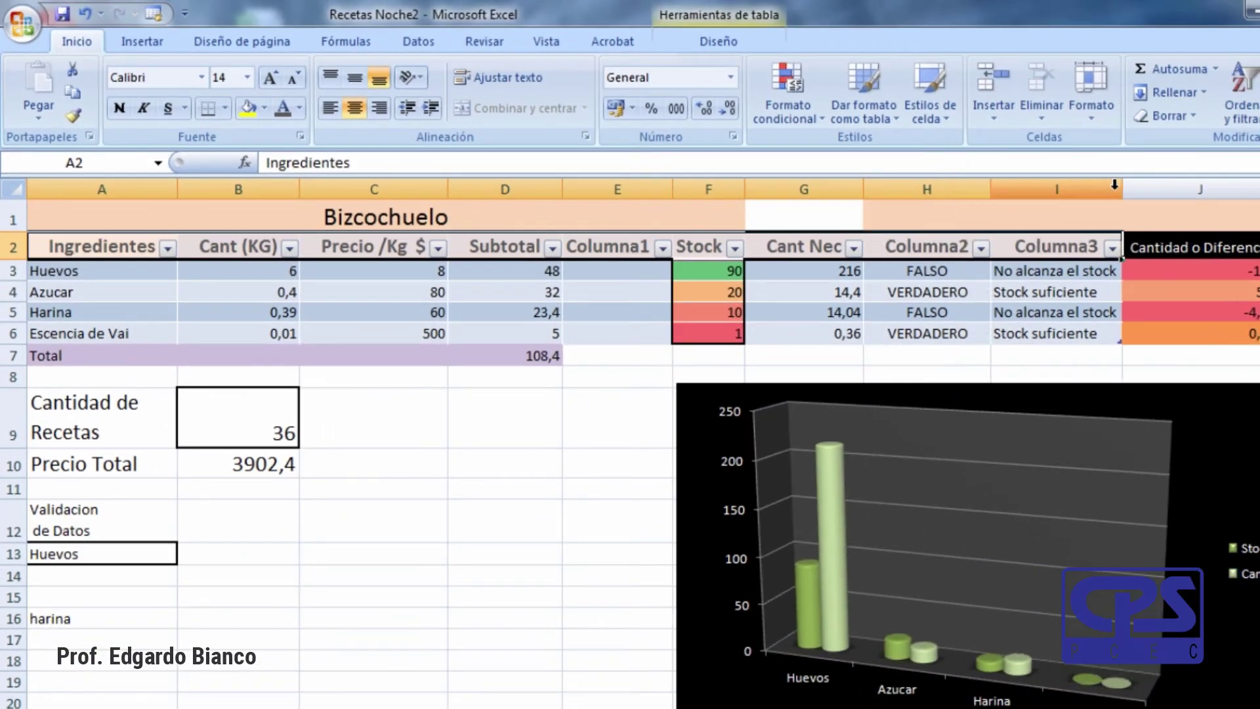
{"action": "double_click", "coordinate": [1123, 190]}
{"action": "double_click", "coordinate": [1259, 189]}
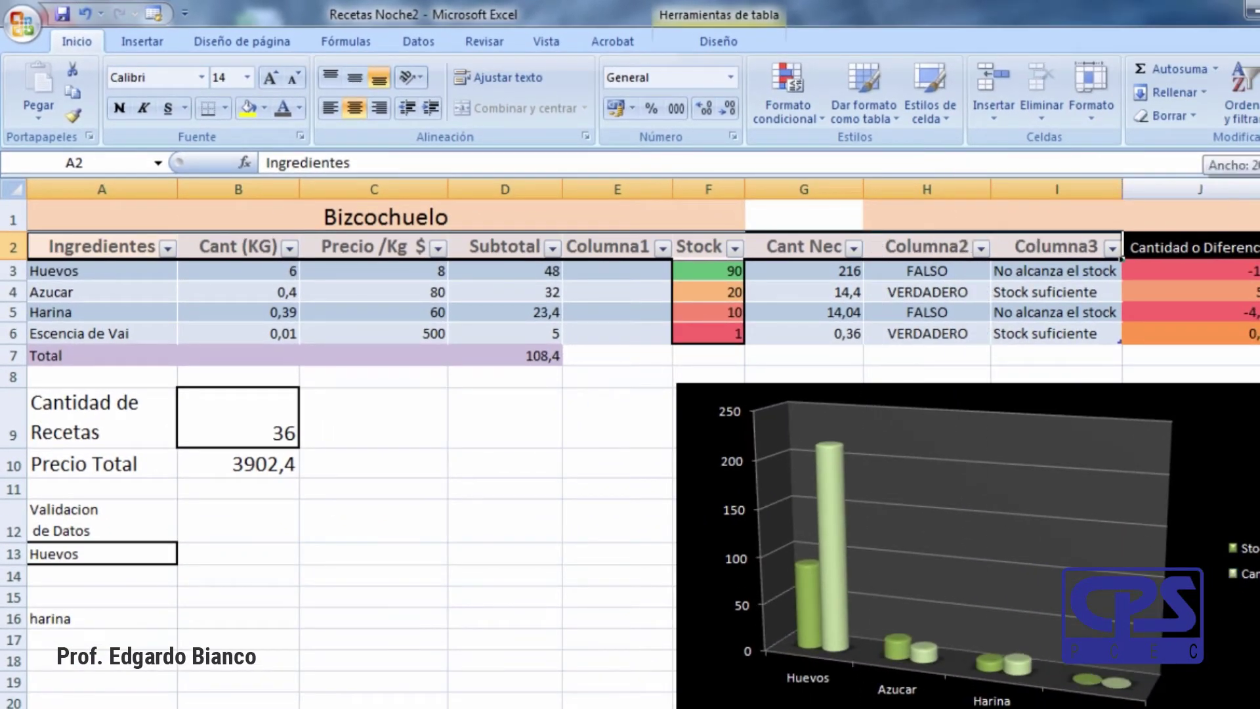
{"action": "left_click", "coordinate": [402, 515]}
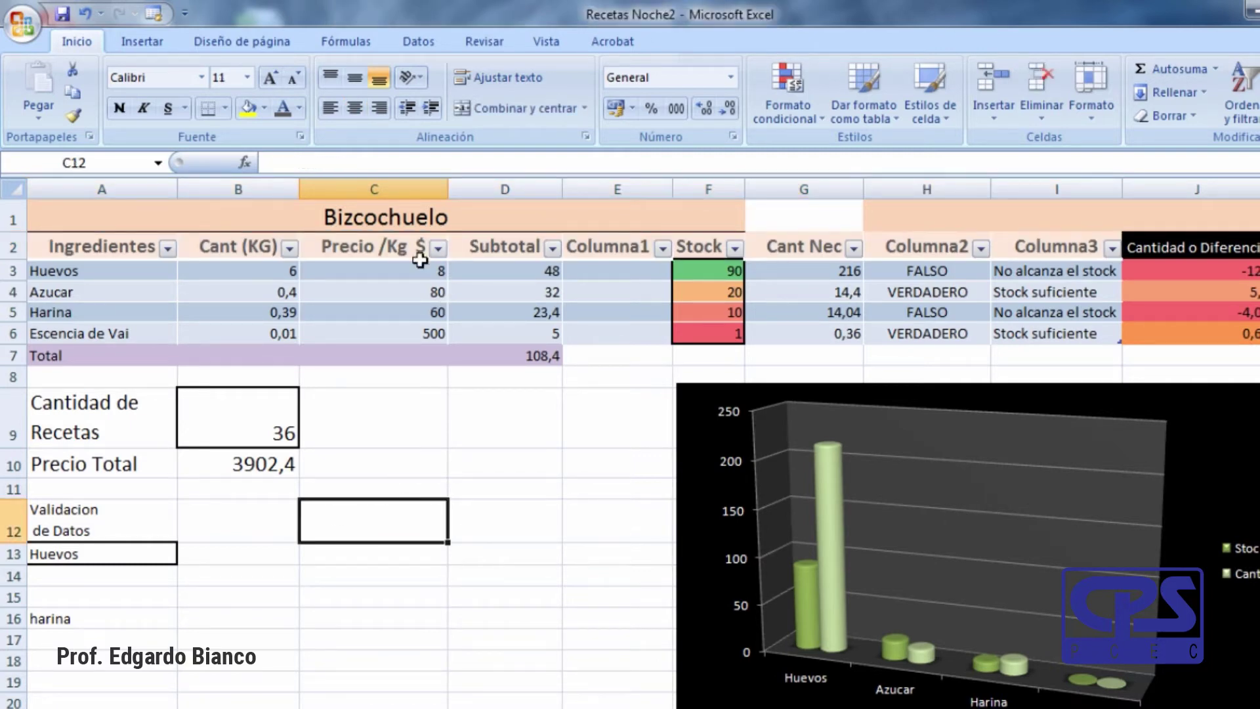
Sort the Ingredientes column A to Z, then Z to A.
{"action": "left_click", "coordinate": [167, 249]}
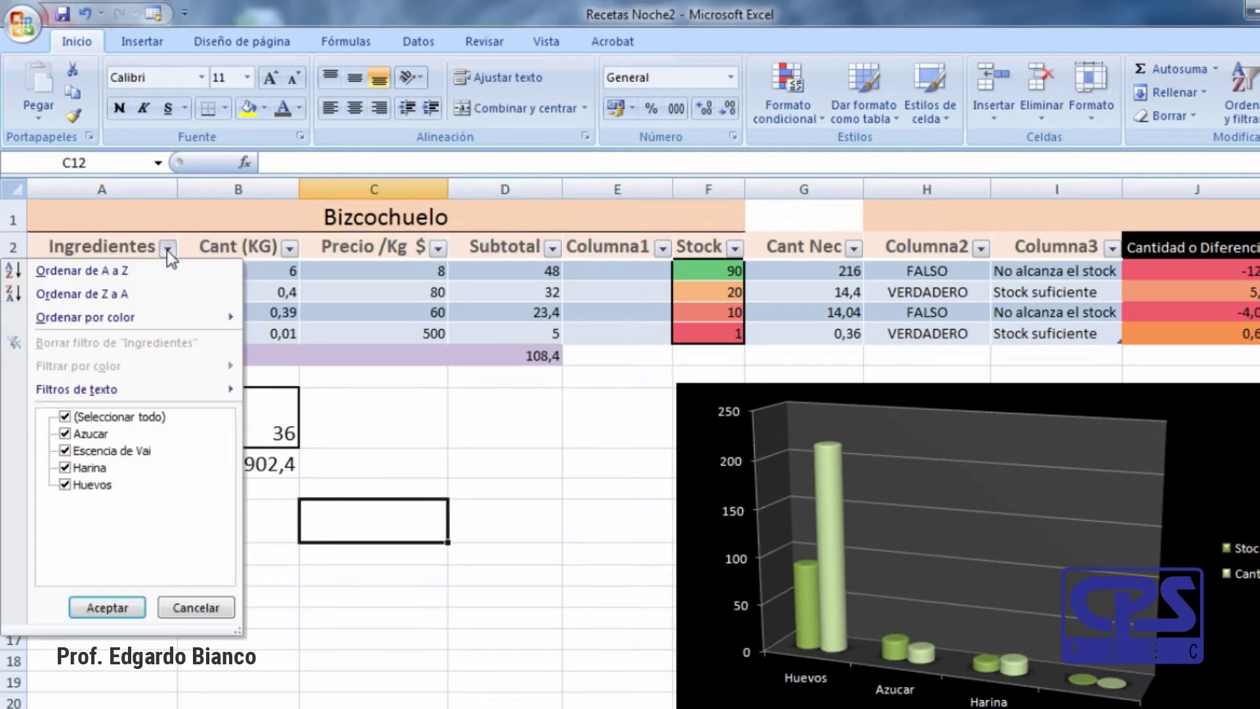
{"action": "left_click", "coordinate": [144, 284]}
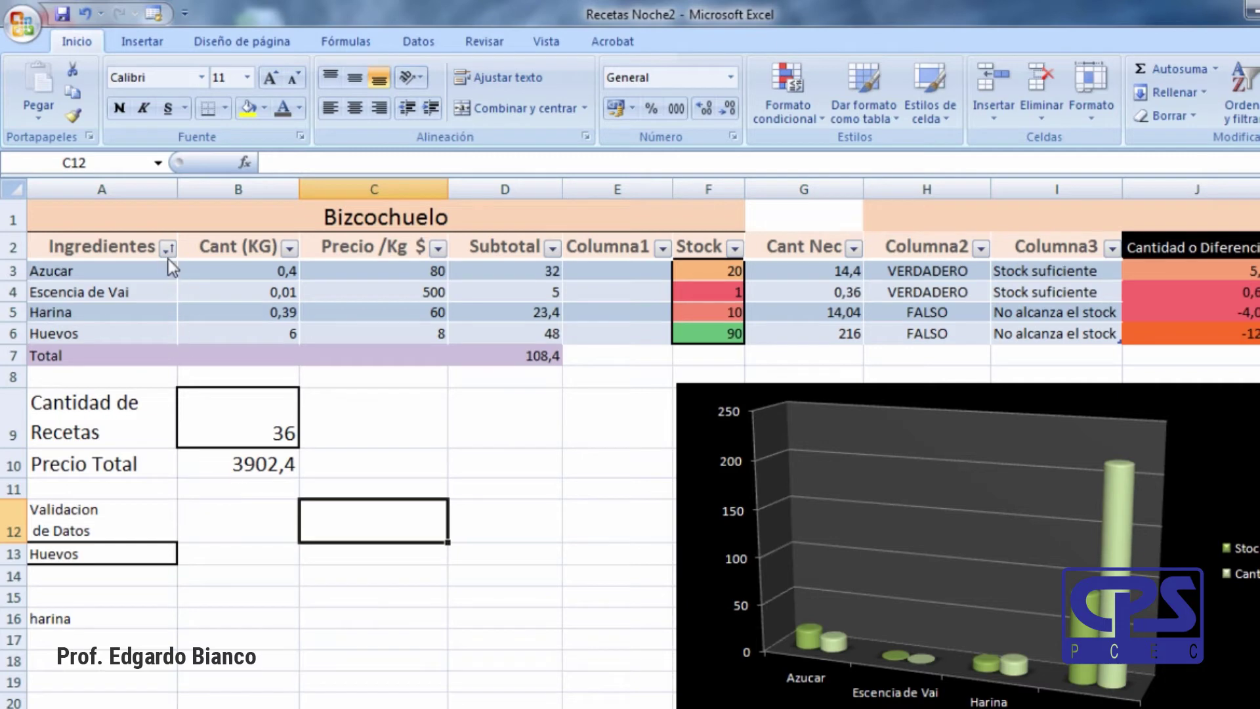
{"action": "left_click", "coordinate": [168, 249]}
{"action": "left_click", "coordinate": [153, 295]}
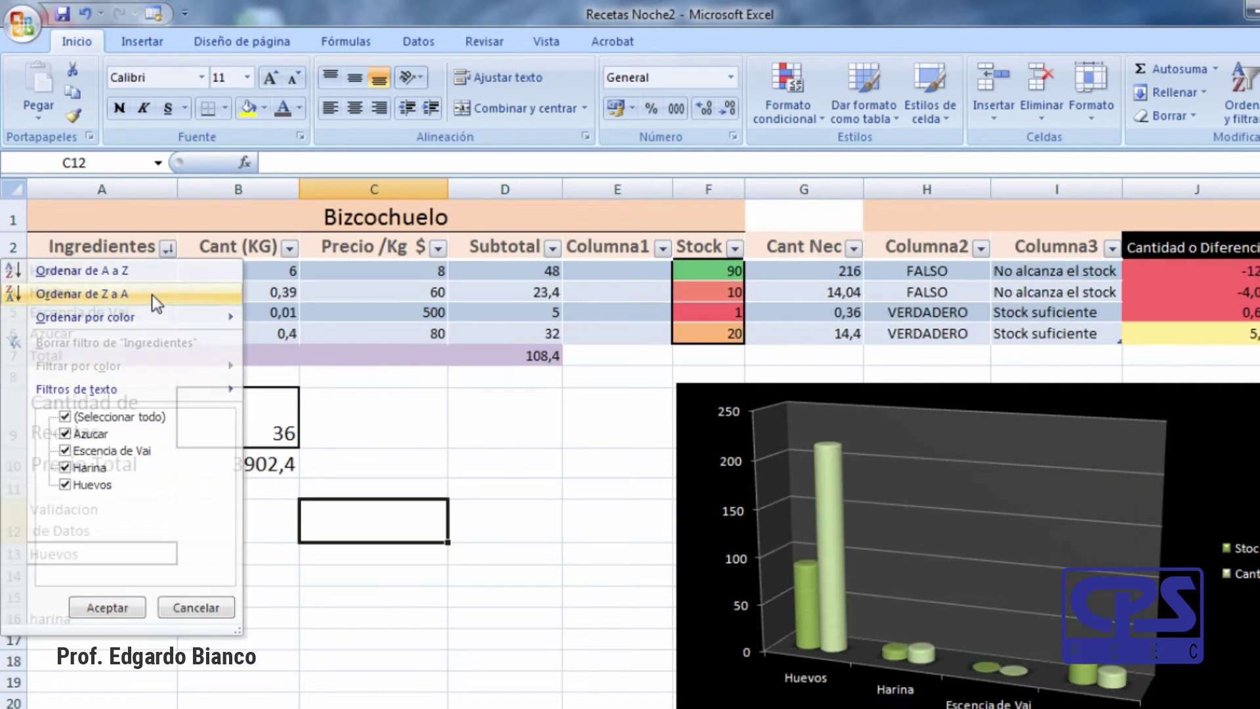
{"action": "left_click", "coordinate": [591, 460]}
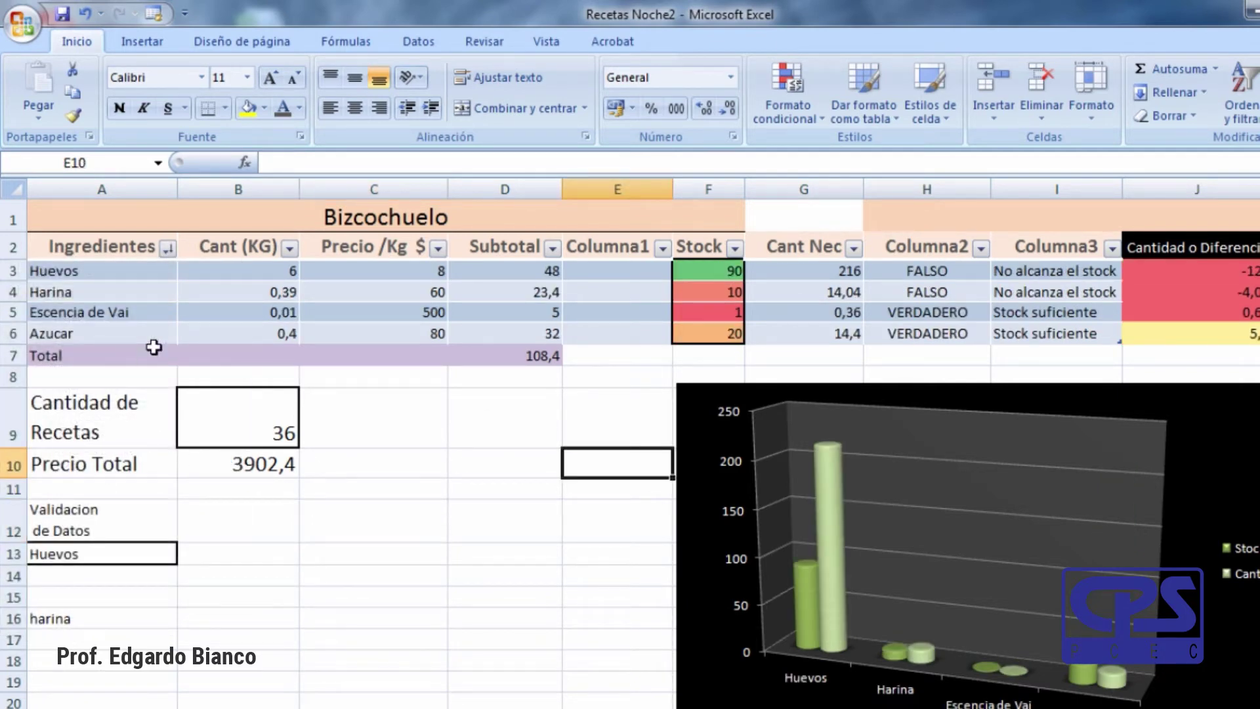
Sort Ingredientes back to A to Z, putting Azucar first, then go to the Huevos row.
{"action": "left_click", "coordinate": [168, 249]}
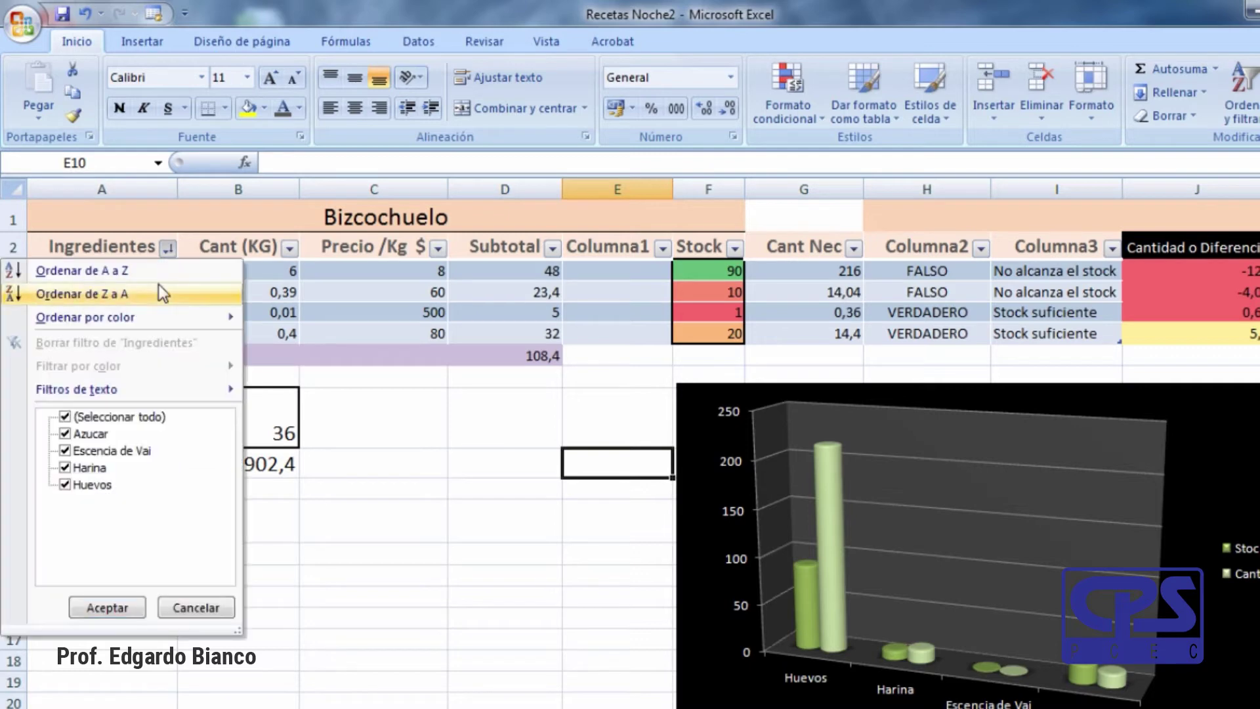
{"action": "left_click", "coordinate": [152, 273]}
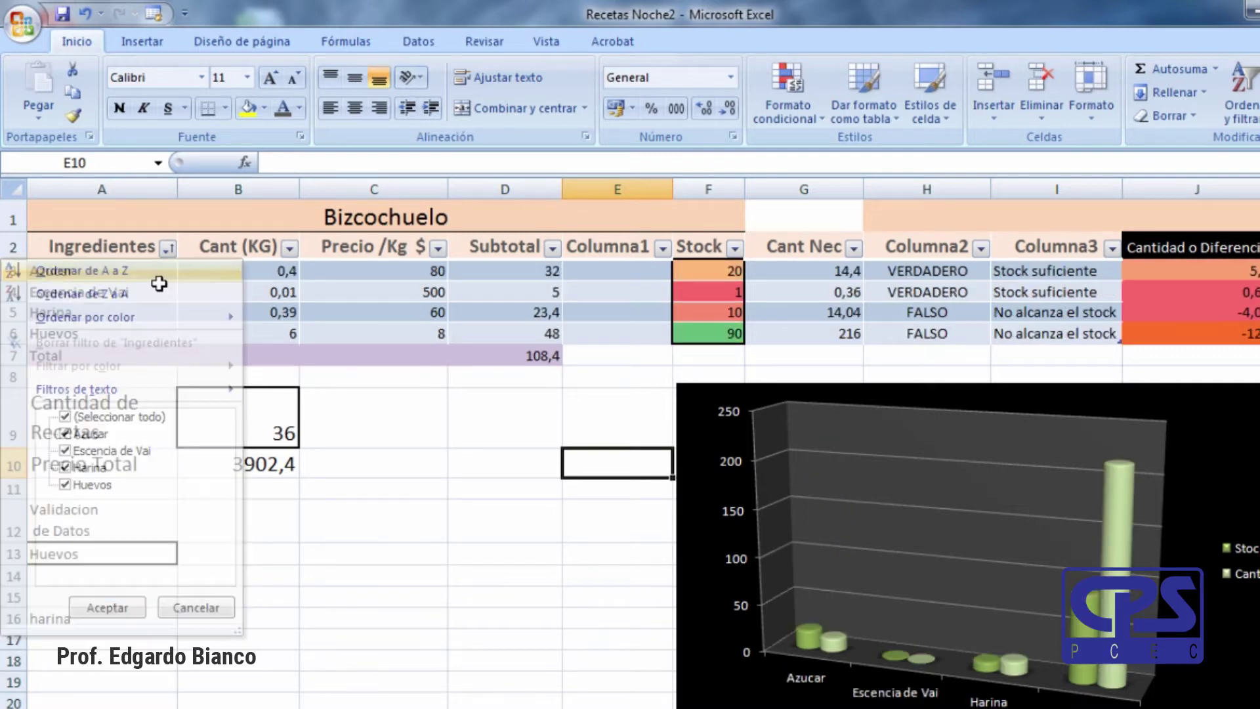
{"action": "left_click", "coordinate": [379, 512]}
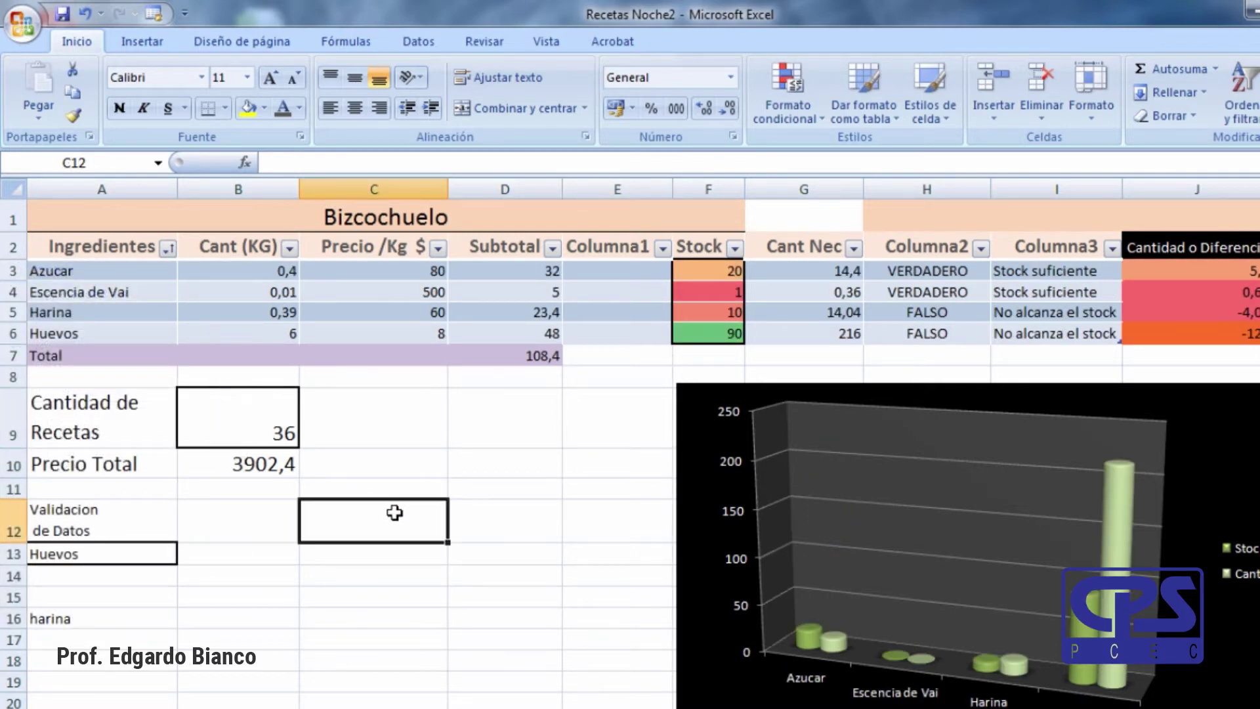
{"action": "left_click", "coordinate": [111, 334]}
{"action": "key", "text": "Down"}
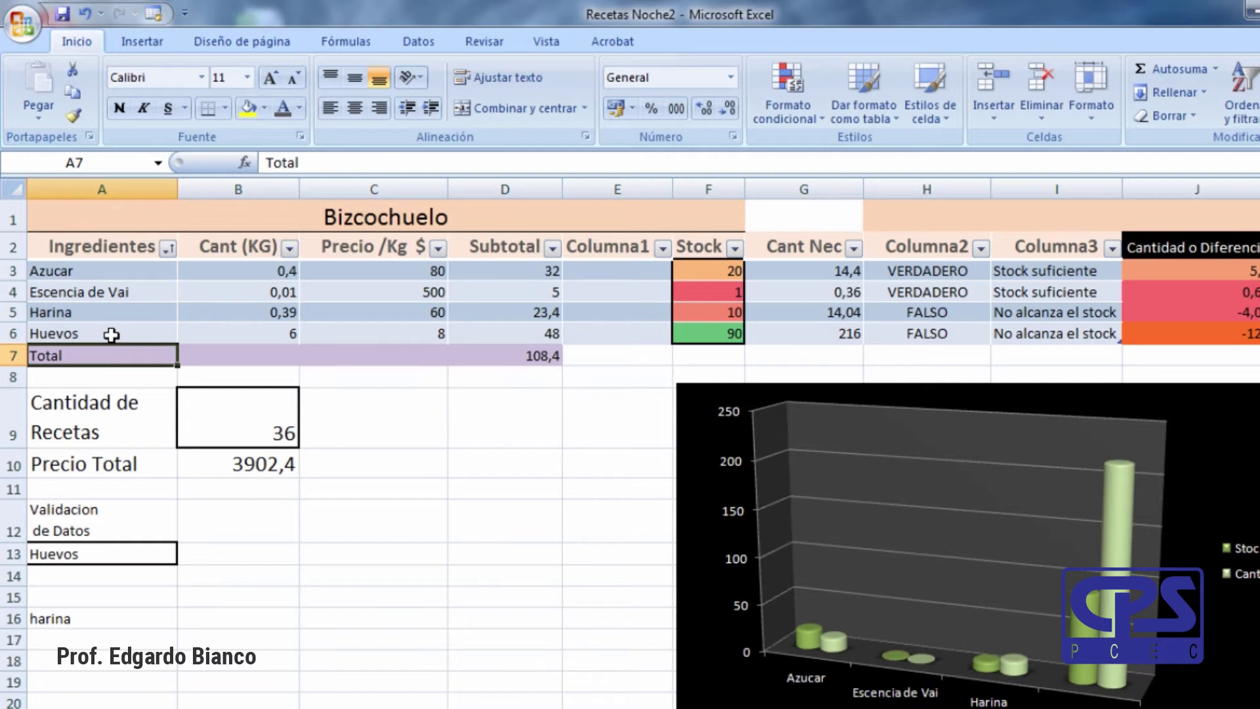
Insert three blank table rows above the Huevos row.
{"action": "left_click", "coordinate": [13, 334]}
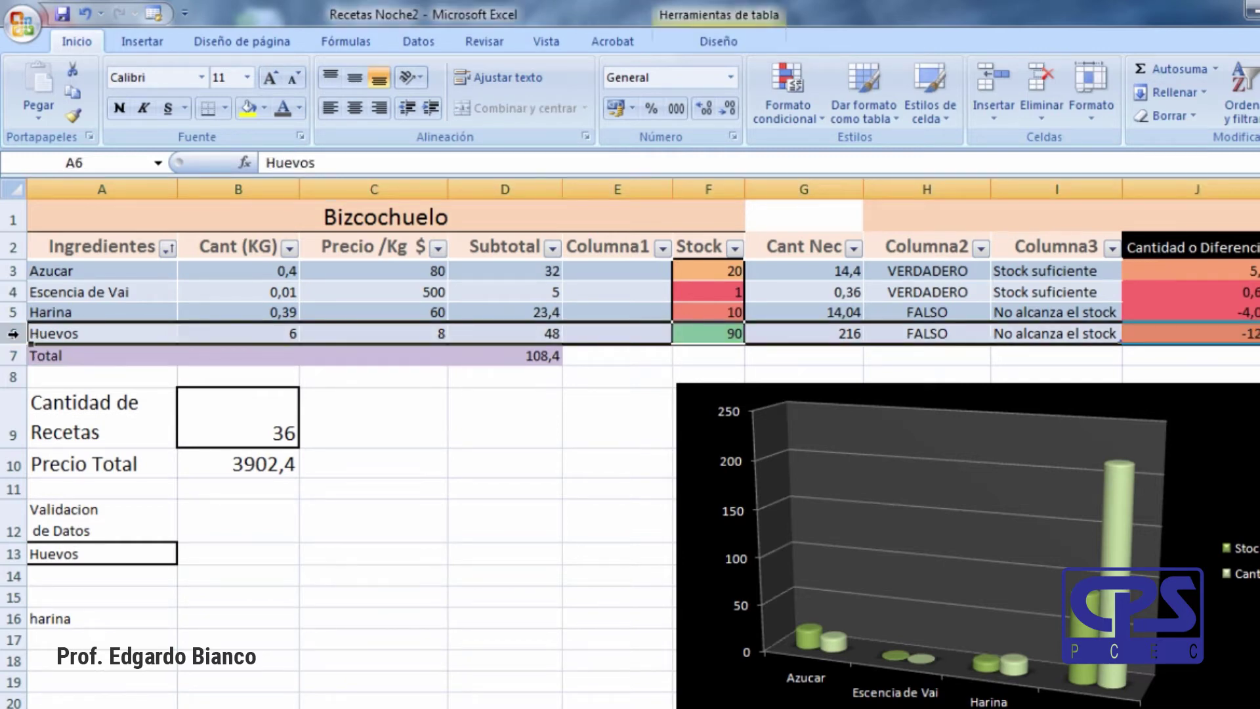
{"action": "key", "text": "ctrl+plus"}
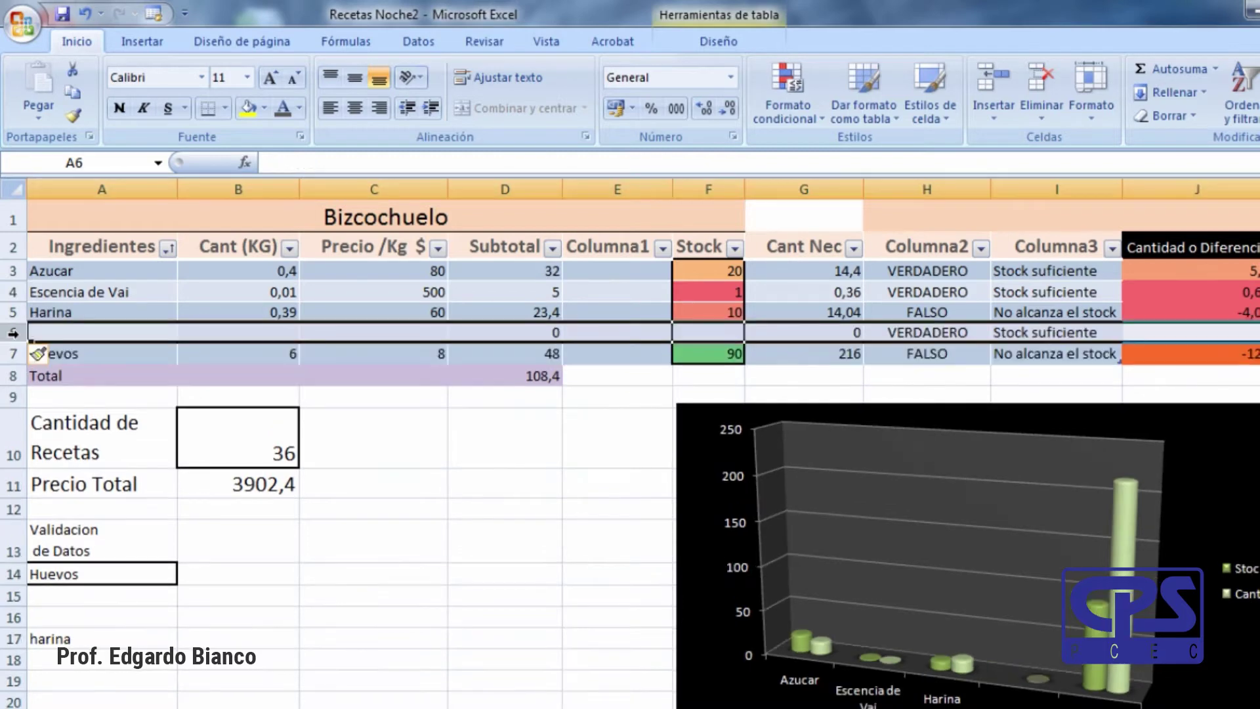
{"action": "left_click", "coordinate": [225, 357]}
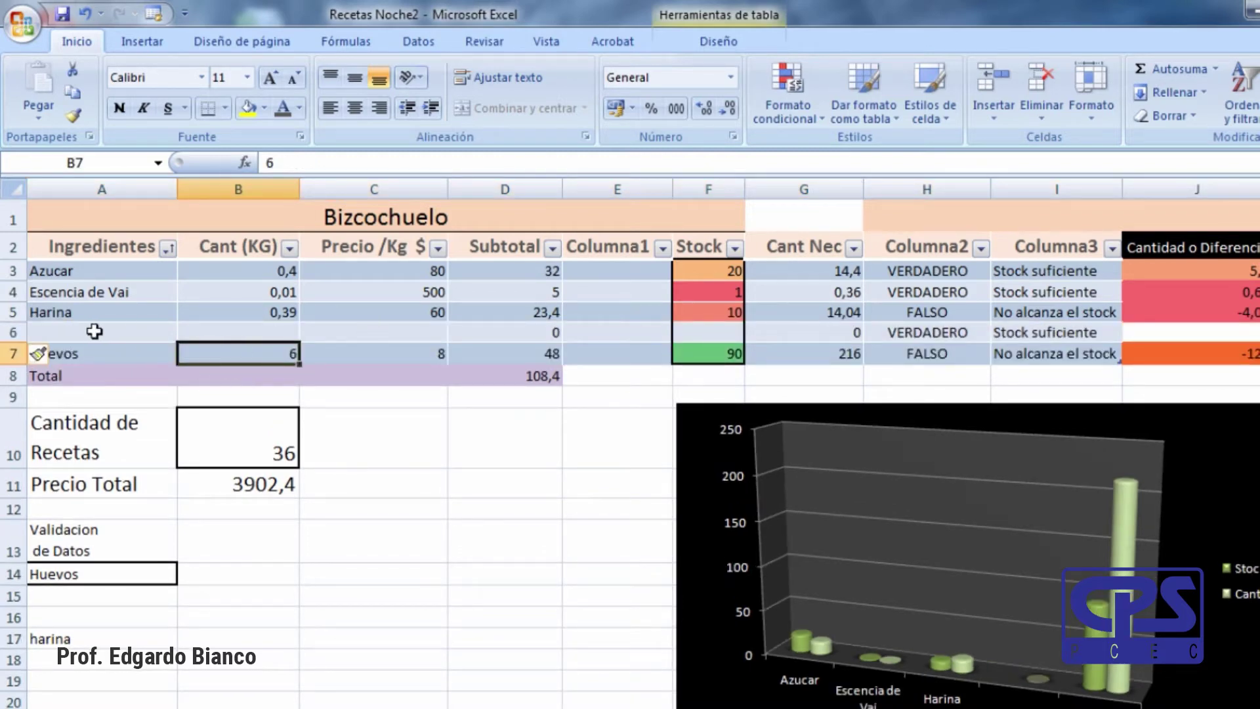
{"action": "left_click", "coordinate": [11, 333]}
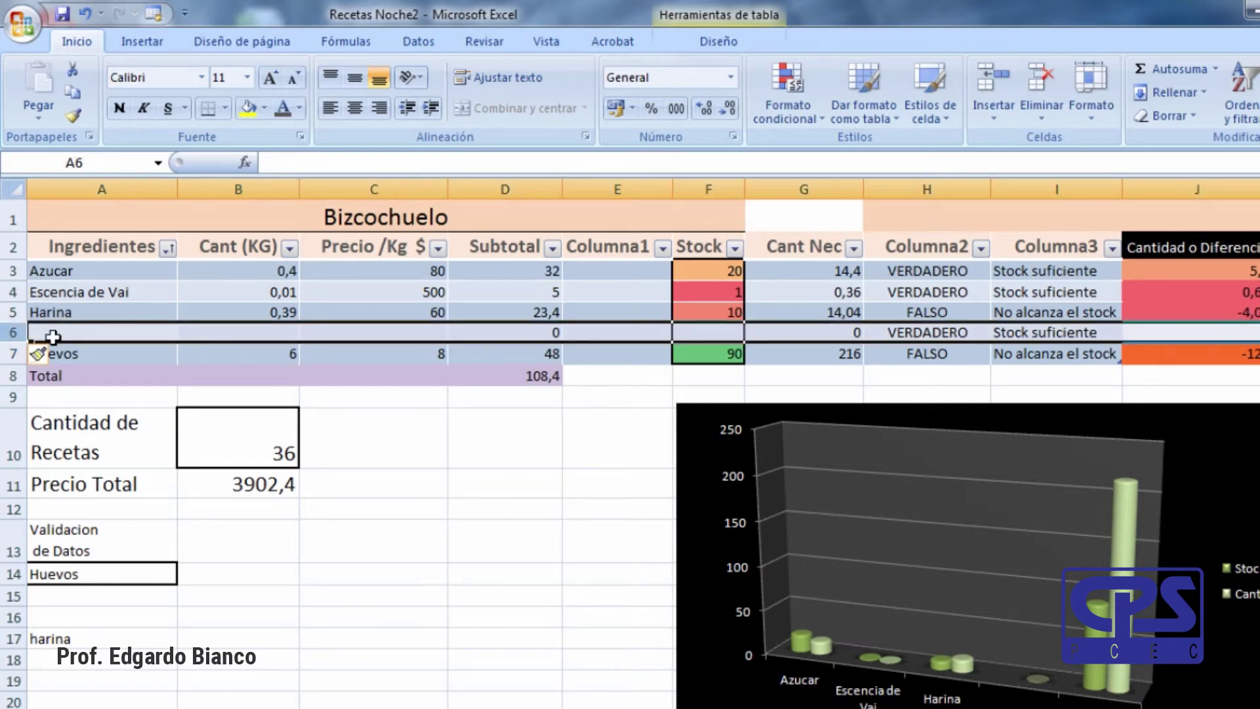
{"action": "key", "text": "ctrl+plus"}
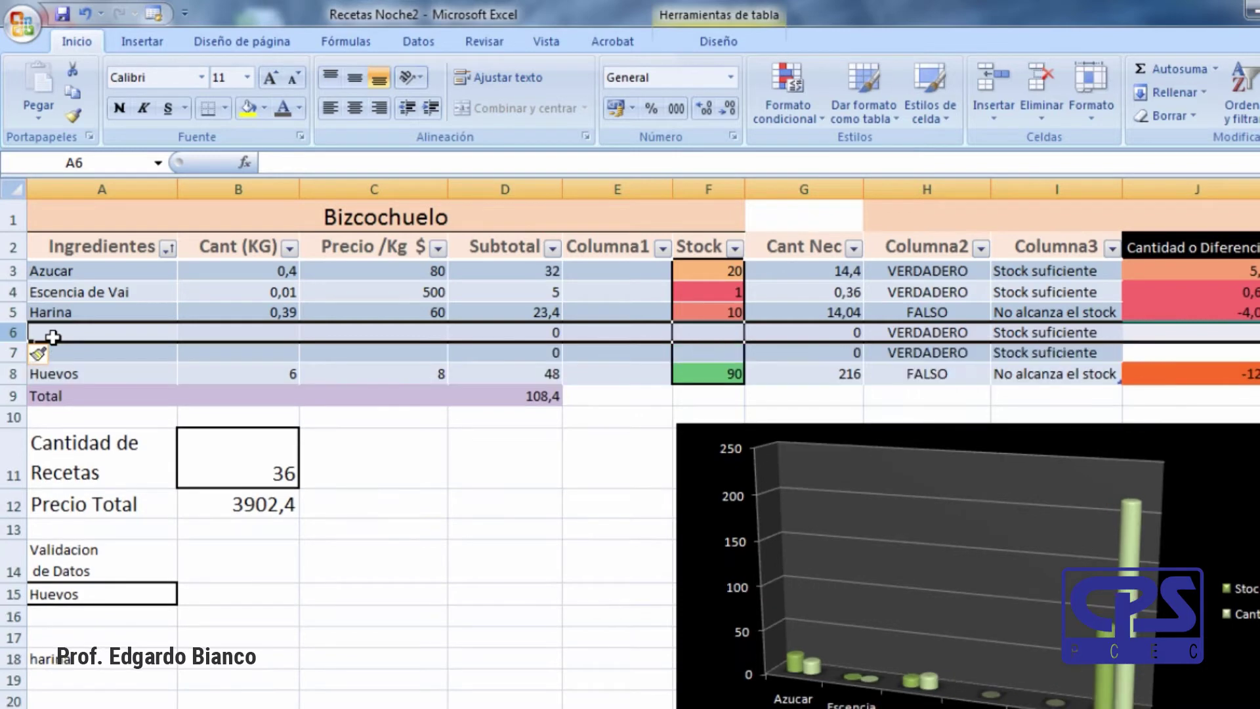
{"action": "key", "text": "ctrl+plus"}
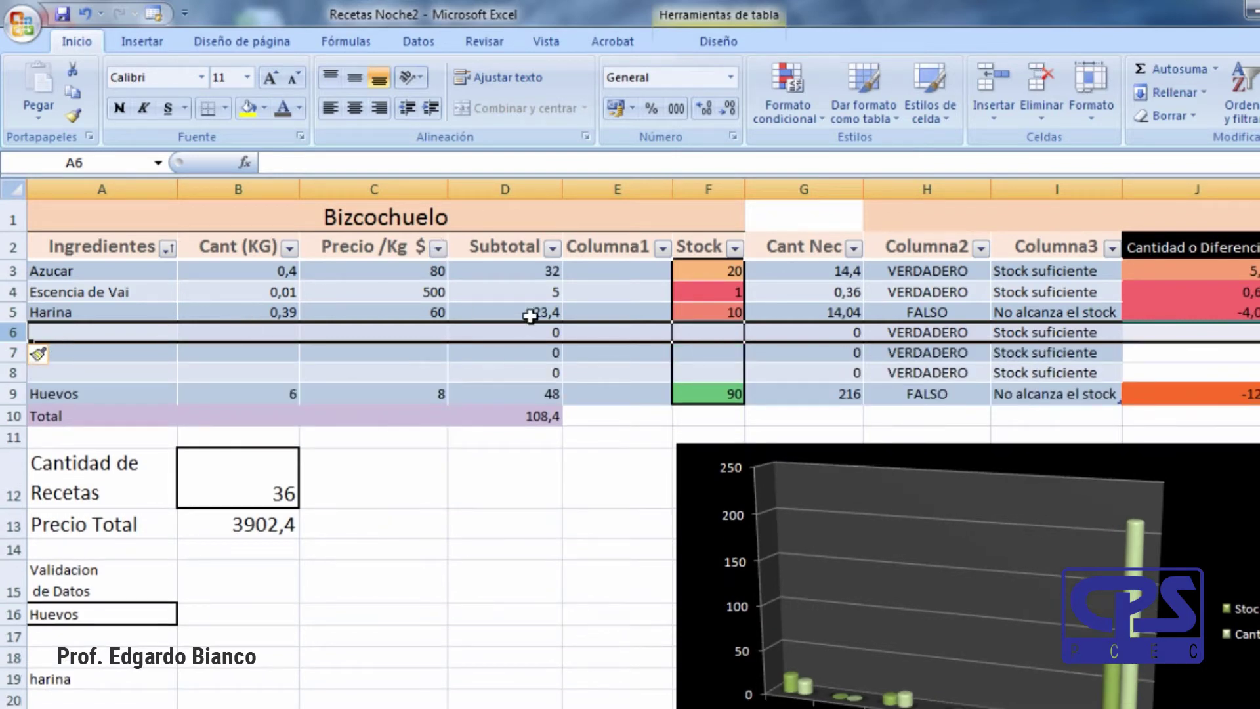
Enter quantity 0,3 in B6 and price 2 in C6 for the first new row.
{"action": "left_click", "coordinate": [268, 332]}
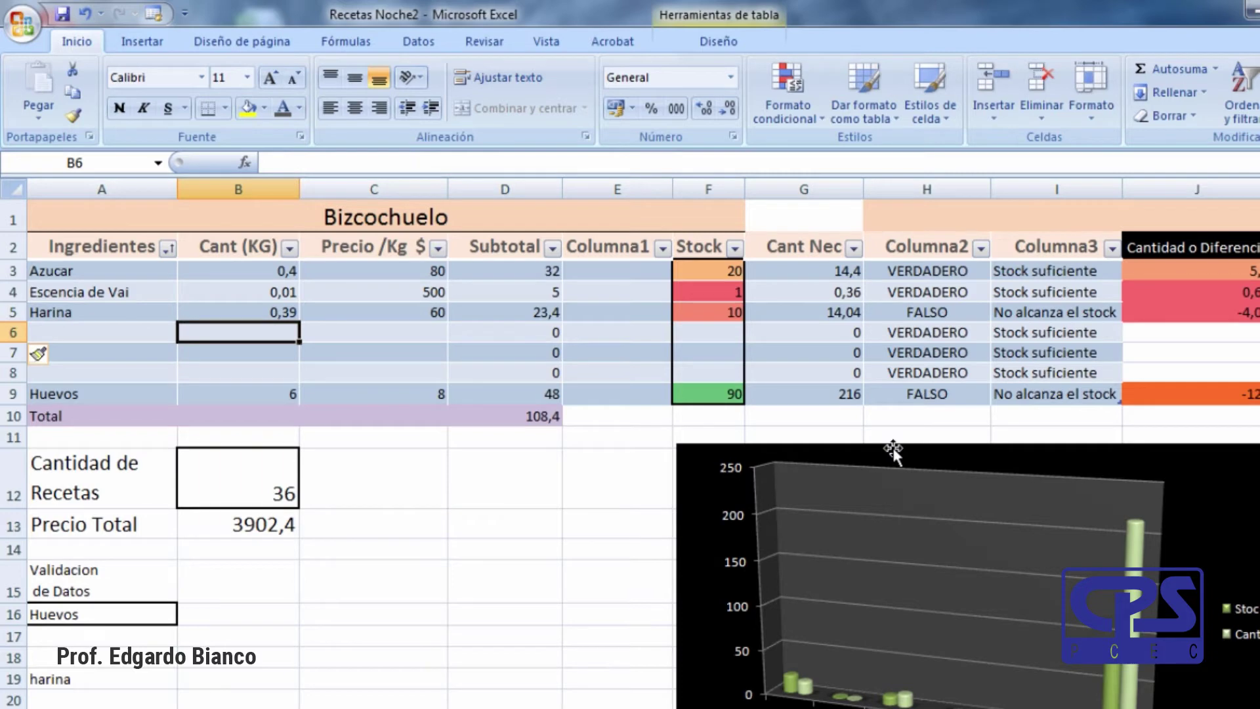
{"action": "type", "text": ",3"}
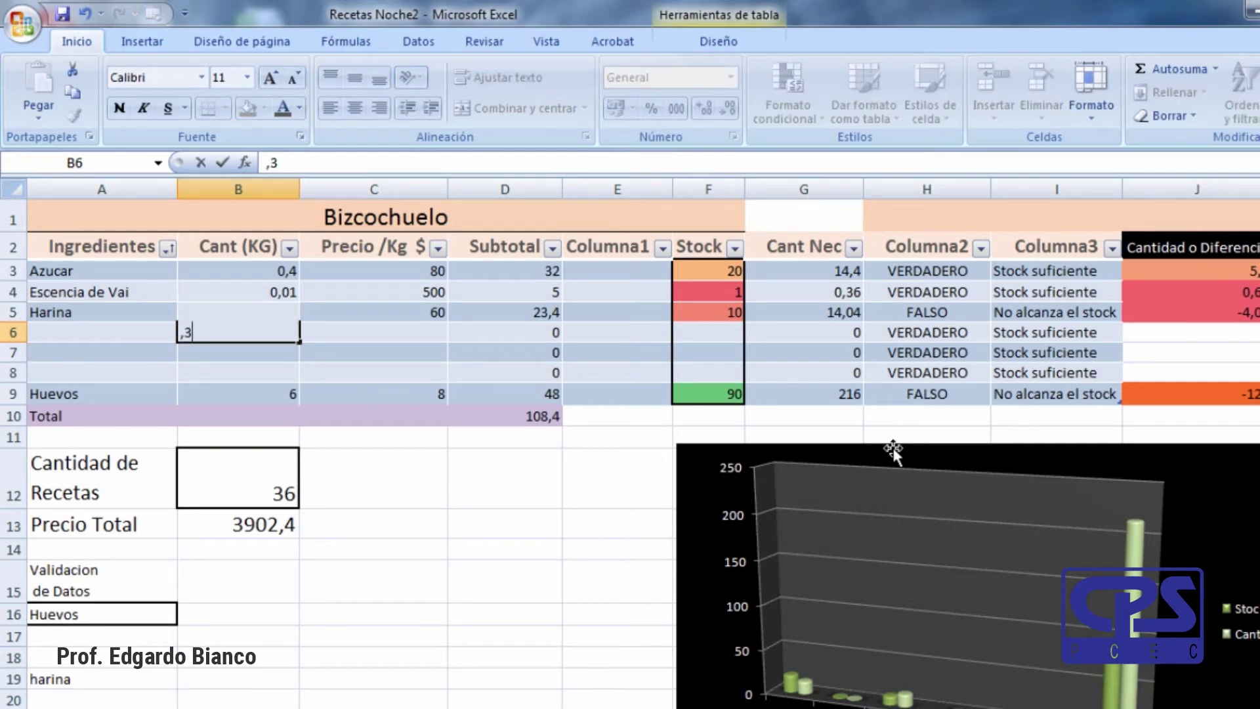
{"action": "key", "text": "Tab"}
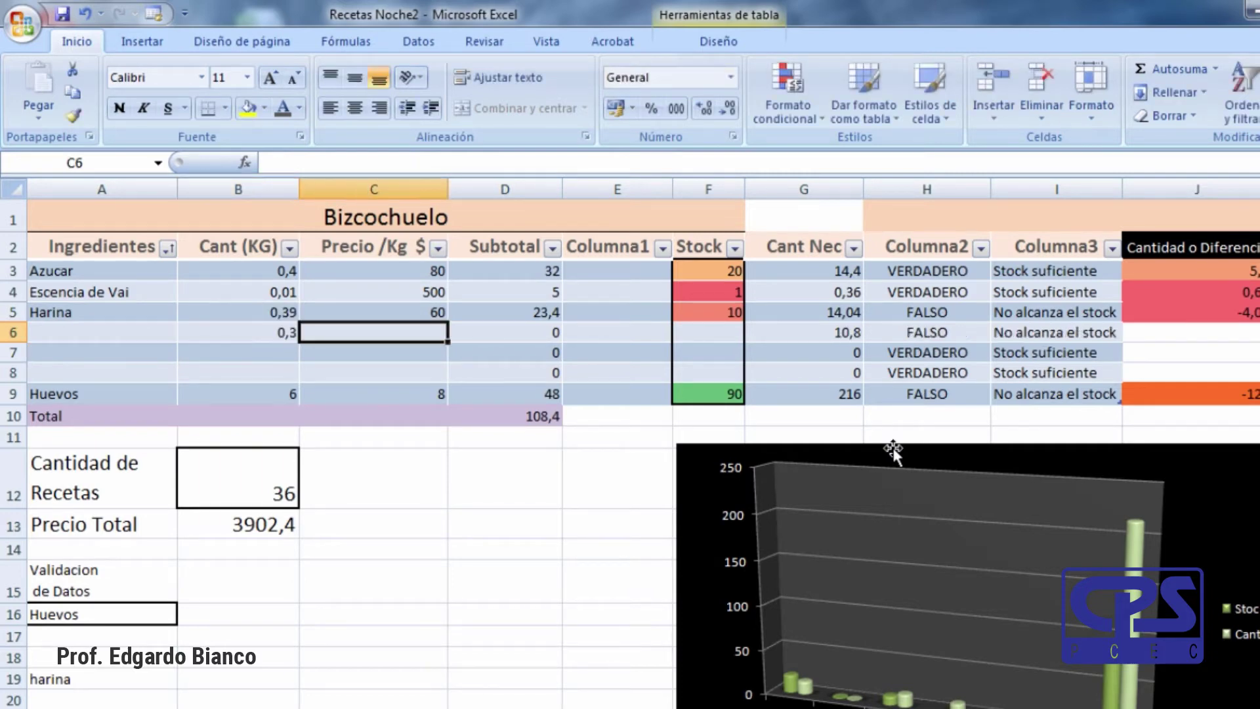
{"action": "type", "text": "2"}
{"action": "key", "text": "Tab"}
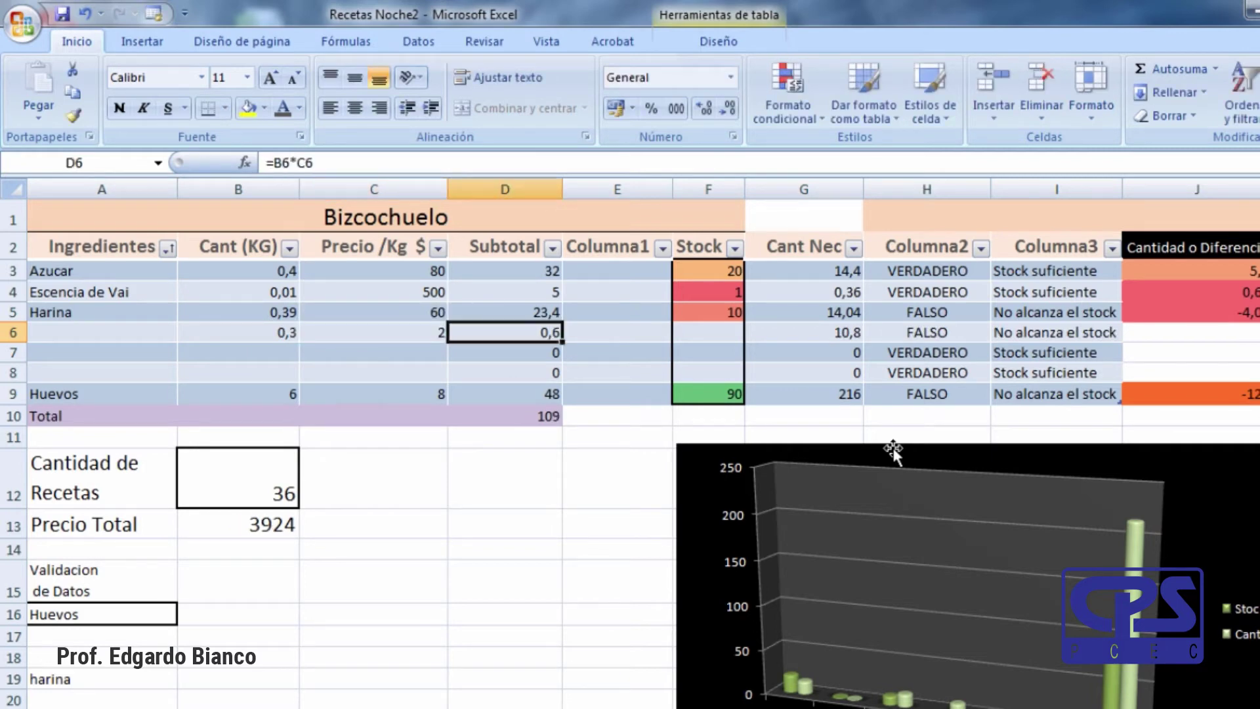
{"action": "key", "text": "Tab"}
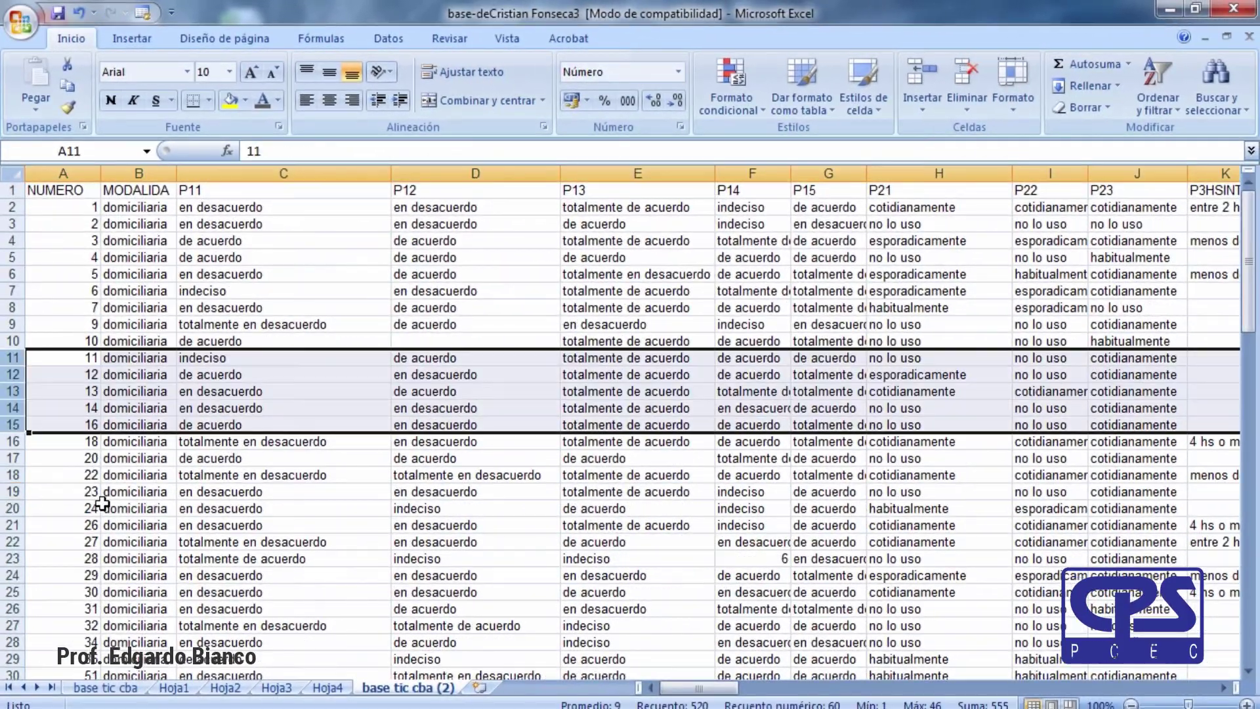
Browse the survey workbook's sheets Hoja1 to Hoja4 and the base tic cba sheets.
{"action": "left_click", "coordinate": [299, 457]}
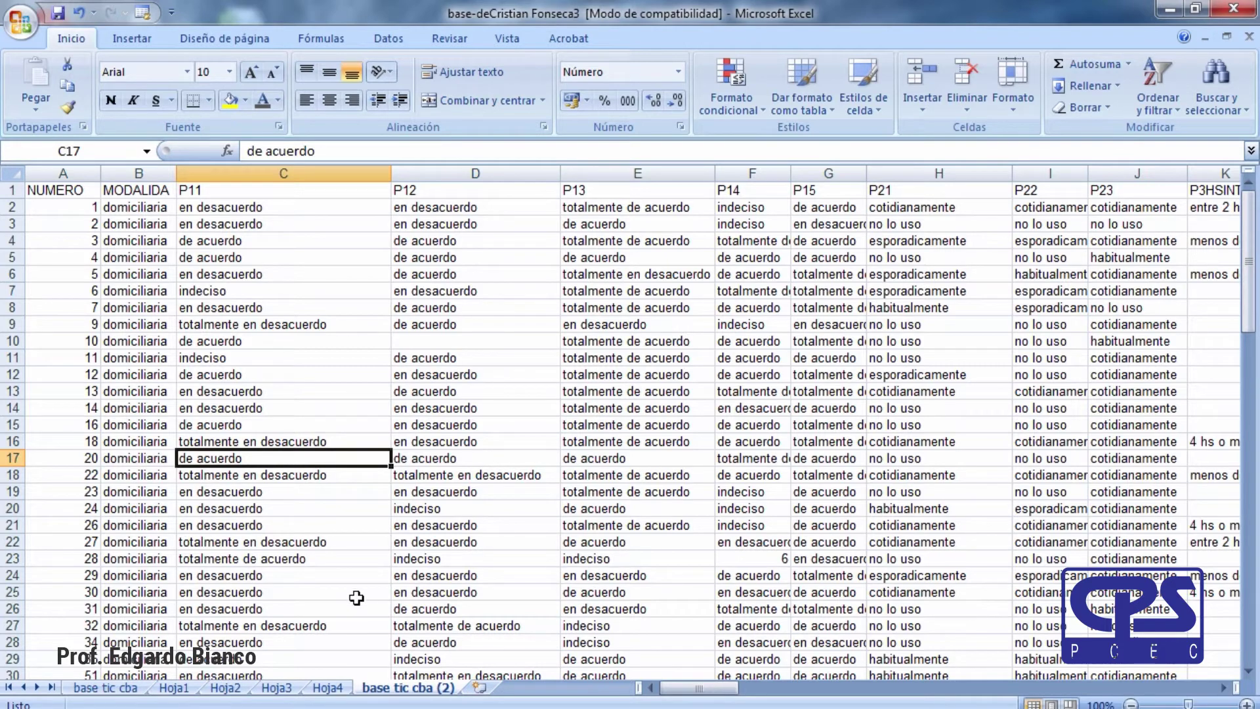
{"action": "left_click", "coordinate": [176, 689]}
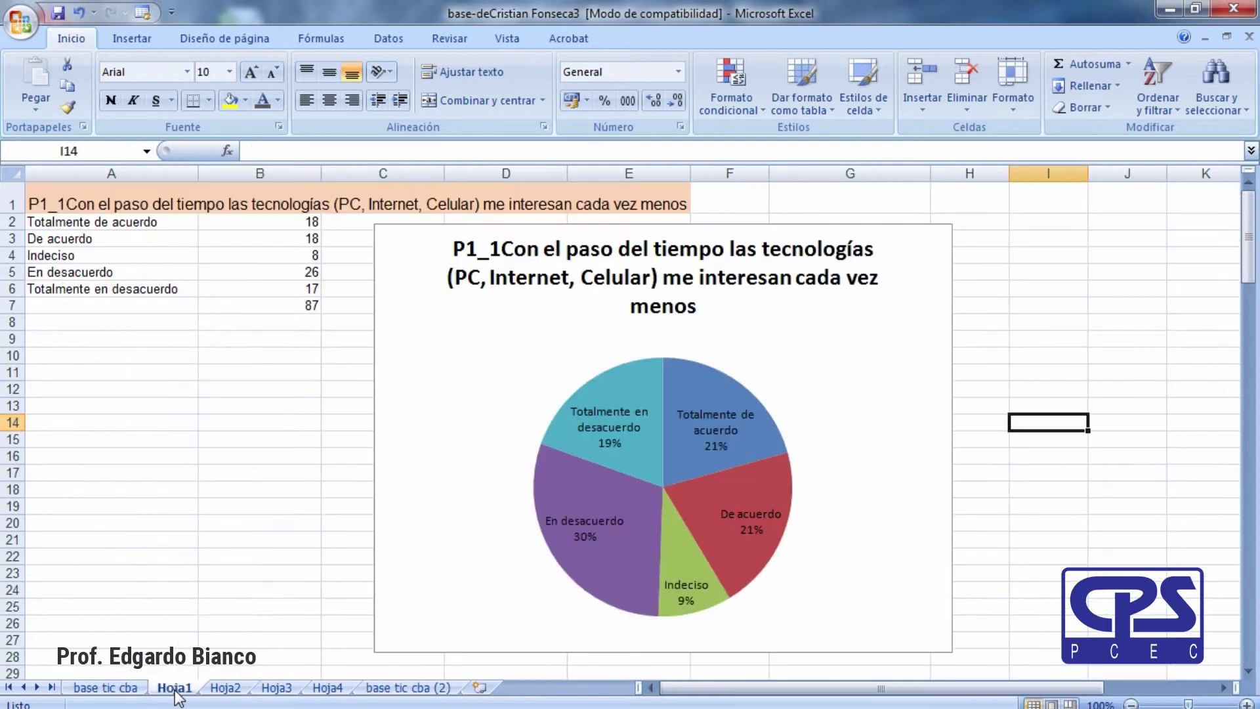
{"action": "left_click", "coordinate": [225, 689]}
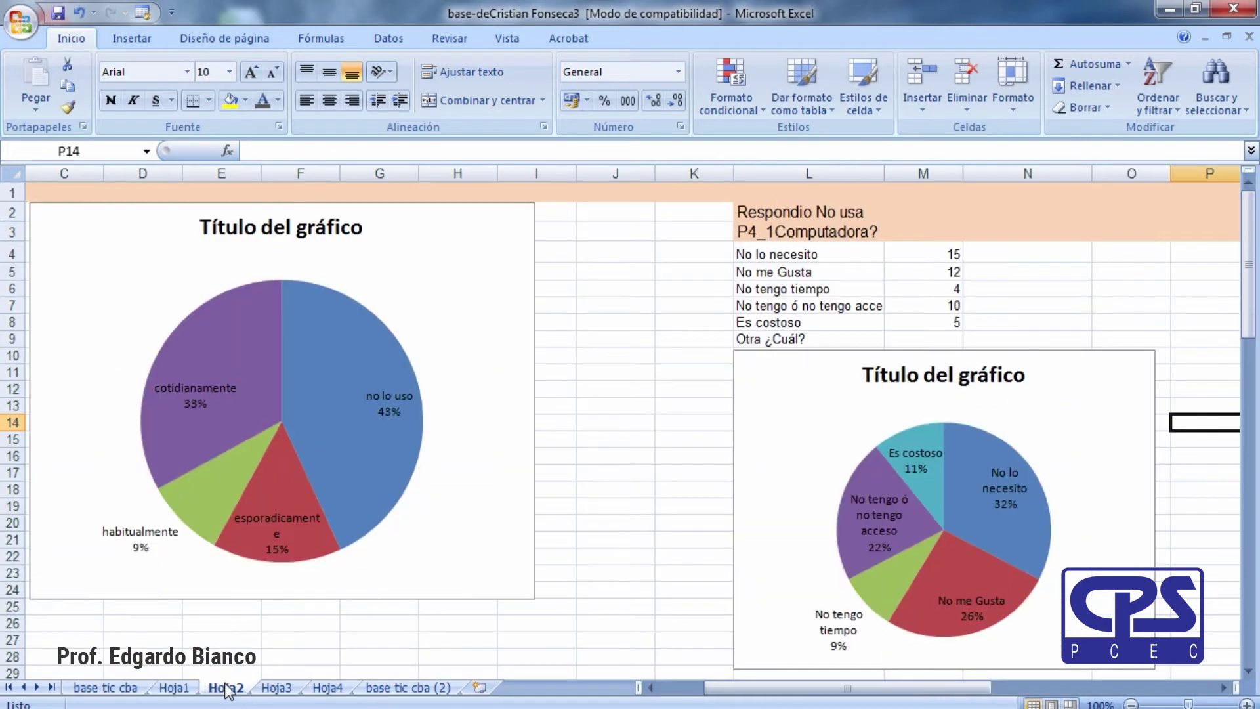
{"action": "left_click", "coordinate": [288, 690]}
{"action": "left_click", "coordinate": [328, 695]}
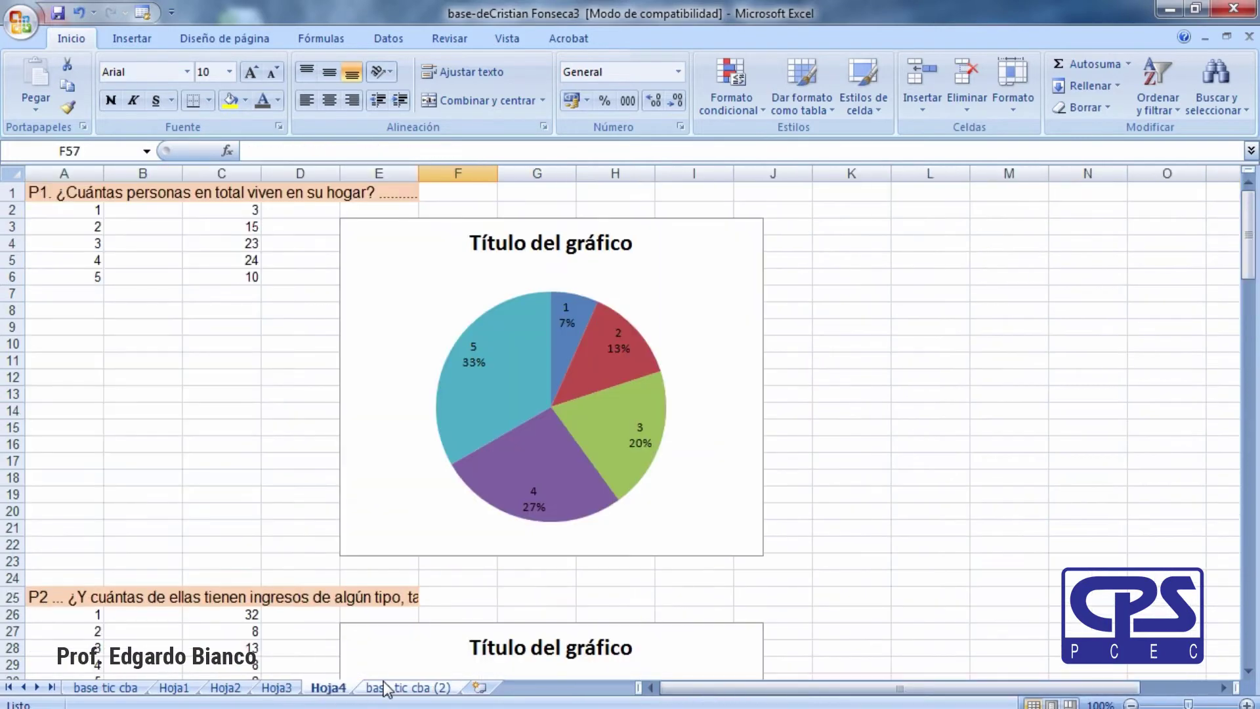
{"action": "left_click", "coordinate": [391, 688]}
{"action": "left_click", "coordinate": [327, 689]}
{"action": "left_click", "coordinate": [269, 689]}
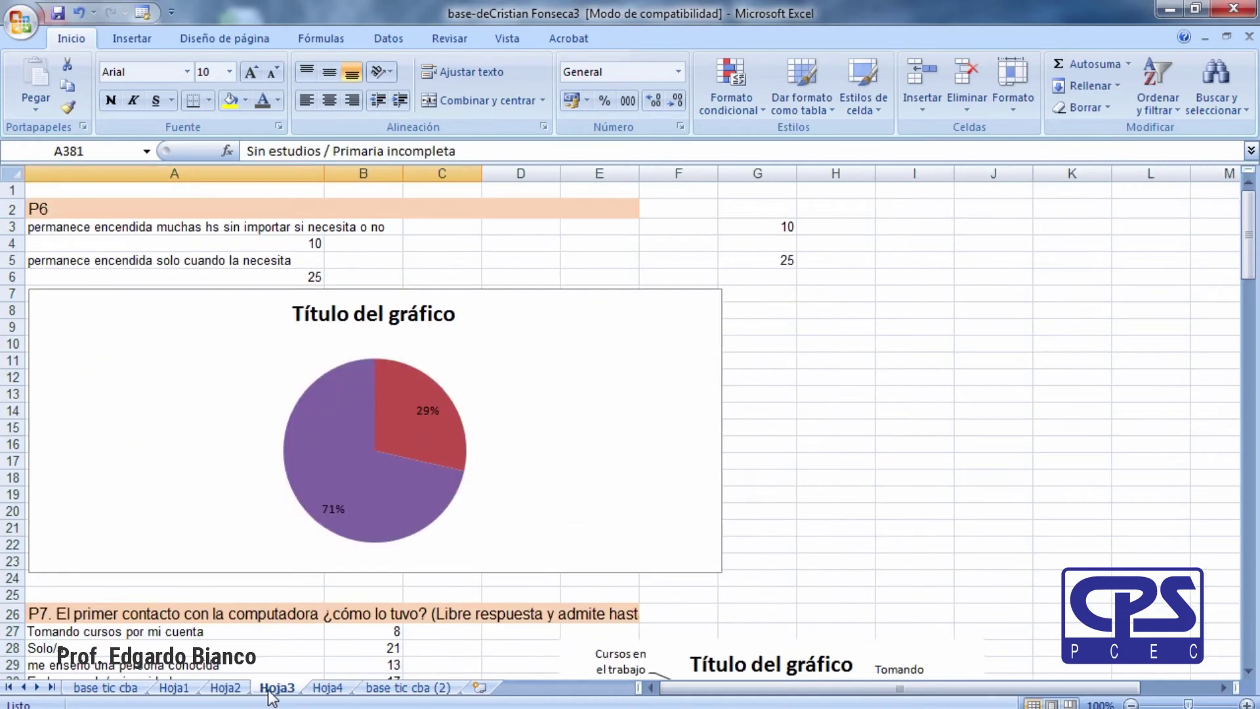
{"action": "left_click", "coordinate": [225, 689]}
{"action": "left_click", "coordinate": [174, 690]}
{"action": "left_click", "coordinate": [124, 688]}
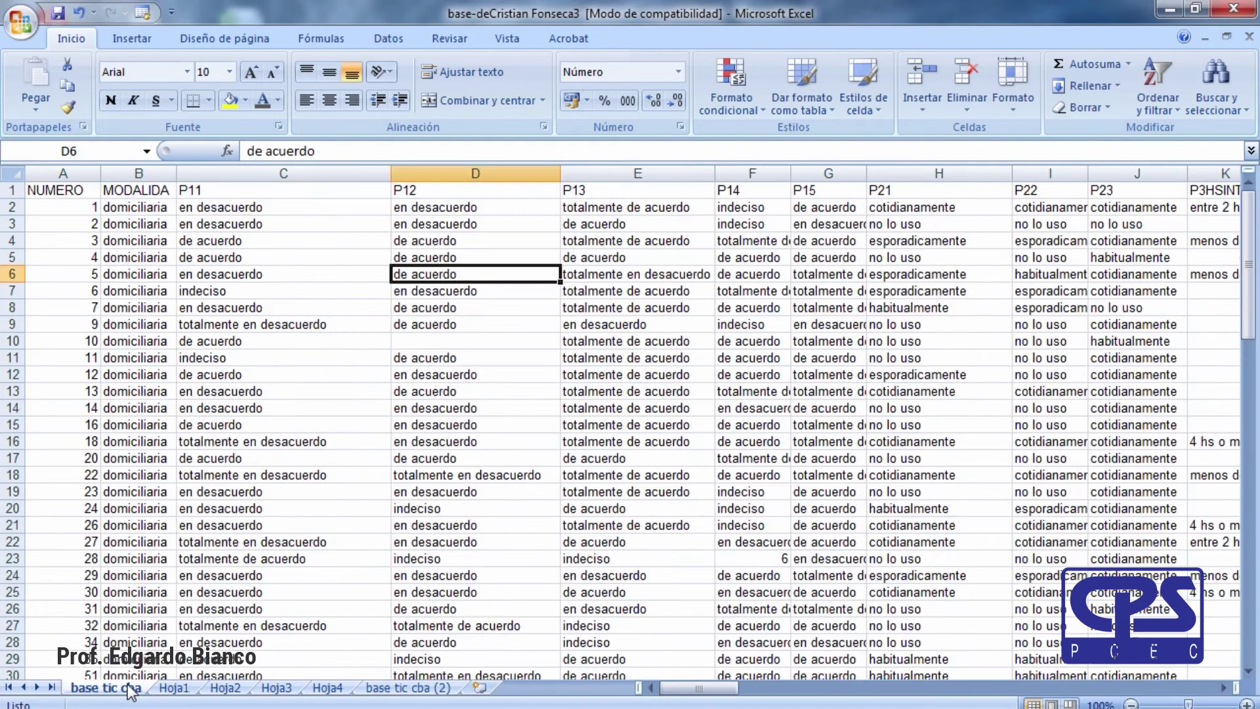
Return to Hoja1's P1_1 pie chart and show the Revisar commands.
{"action": "left_click", "coordinate": [174, 689]}
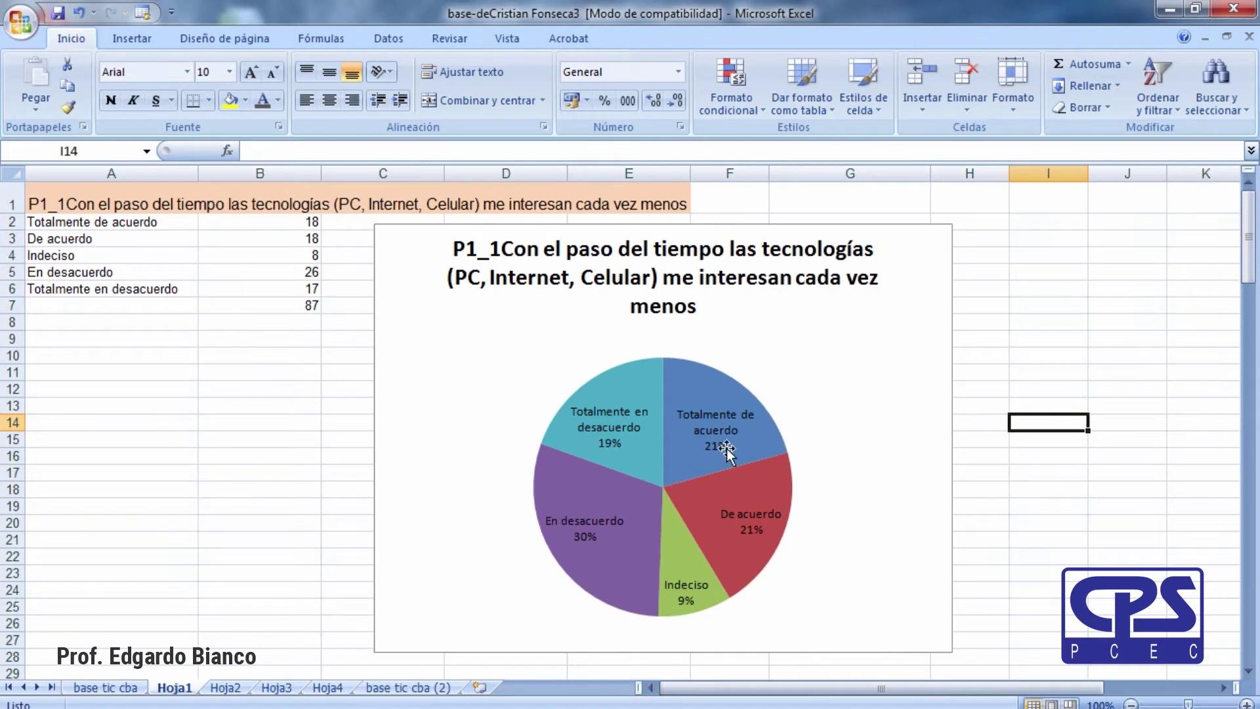
{"action": "left_click", "coordinate": [225, 688]}
{"action": "left_click", "coordinate": [273, 688]}
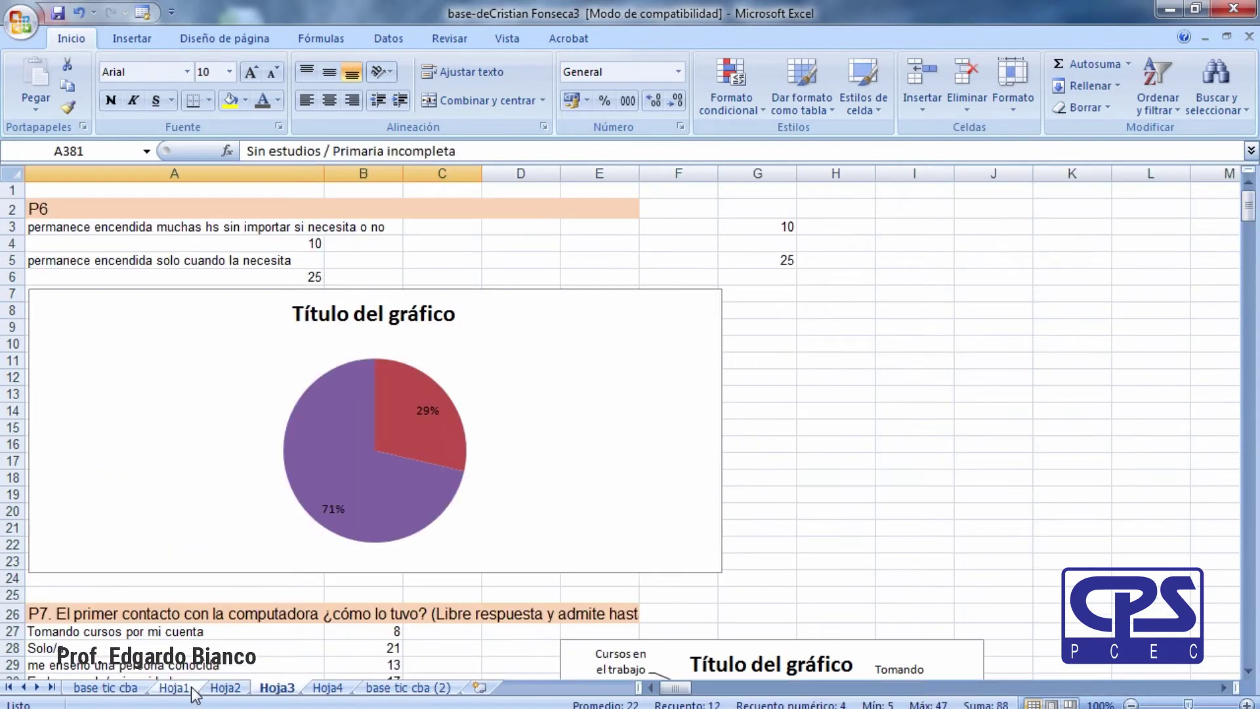
{"action": "left_click", "coordinate": [174, 688]}
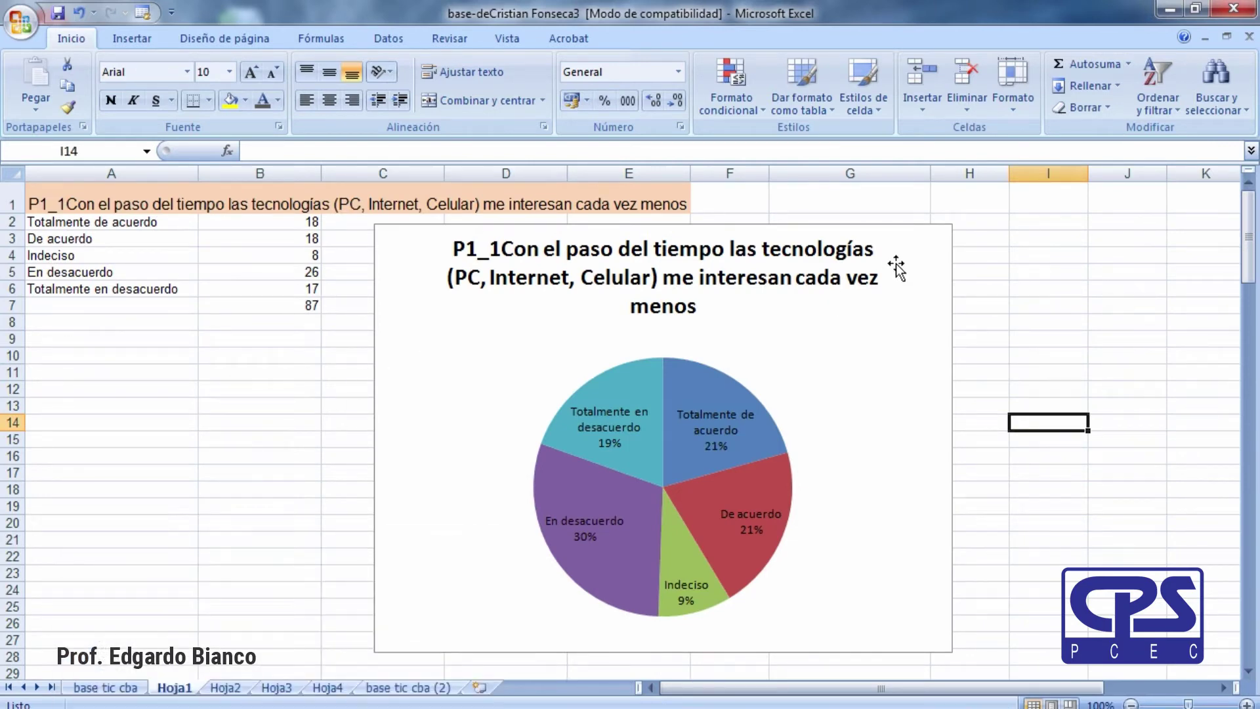
{"action": "left_click", "coordinate": [448, 37]}
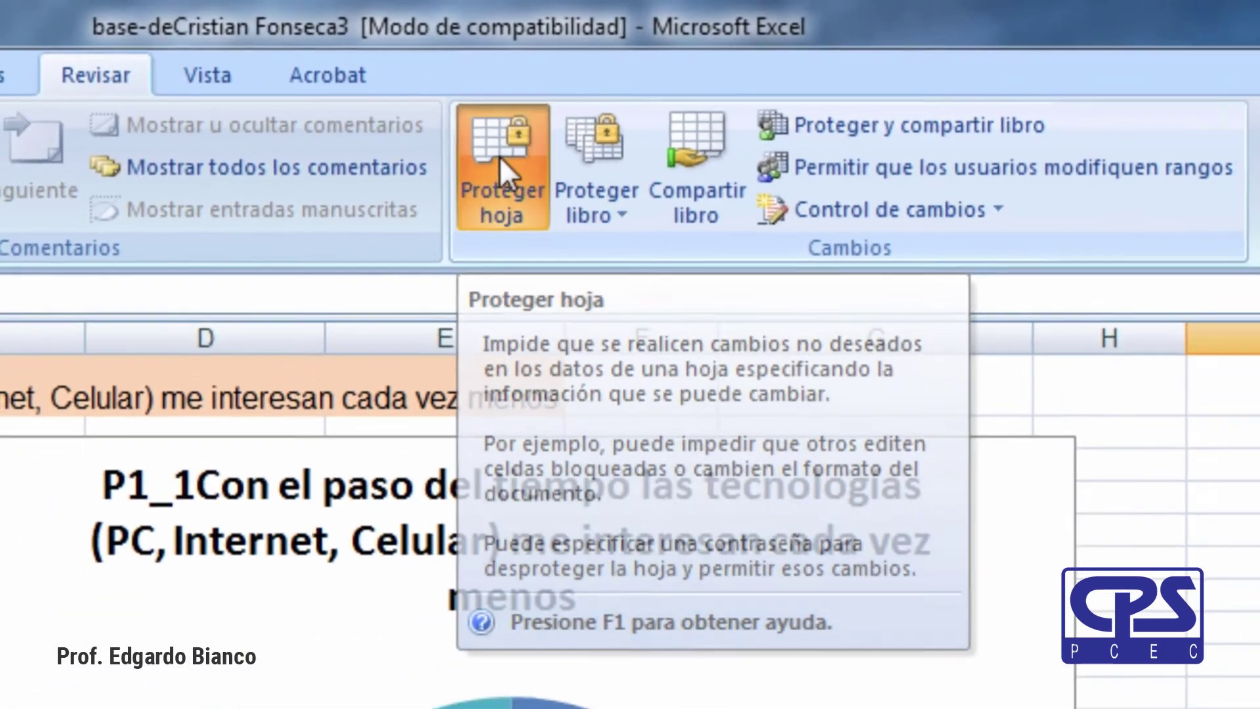
Protect sheet Hoja1 with a password, entering it and confirming it in Confirmar contraseña.
{"action": "left_click", "coordinate": [519, 167]}
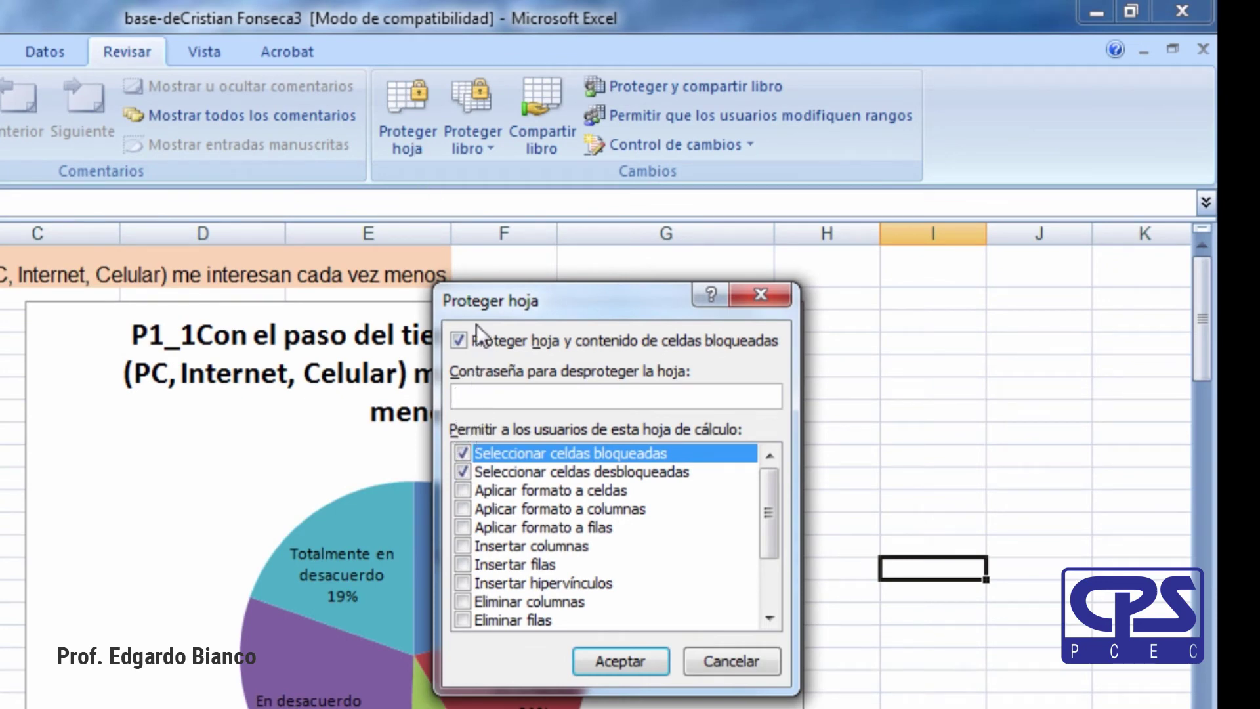
{"action": "left_click_drag", "start_coordinate": [478, 309], "coordinate": [670, 282]}
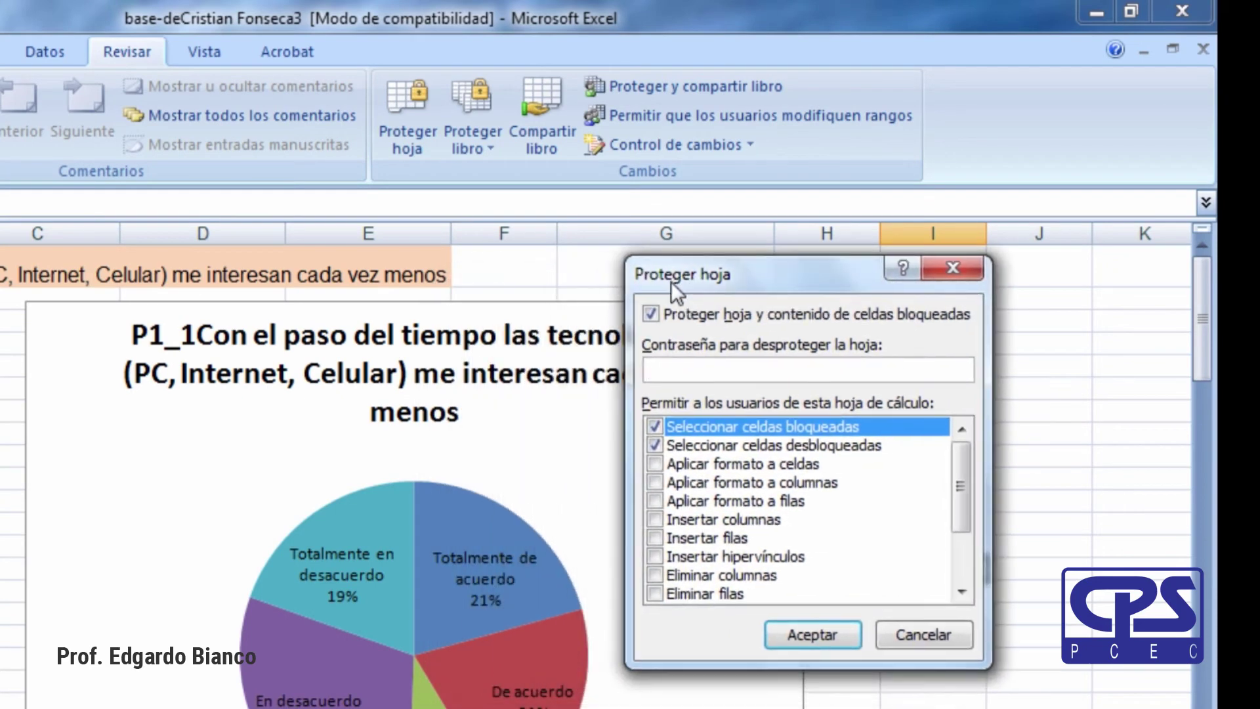
{"action": "left_click_drag", "start_coordinate": [671, 282], "coordinate": [672, 281]}
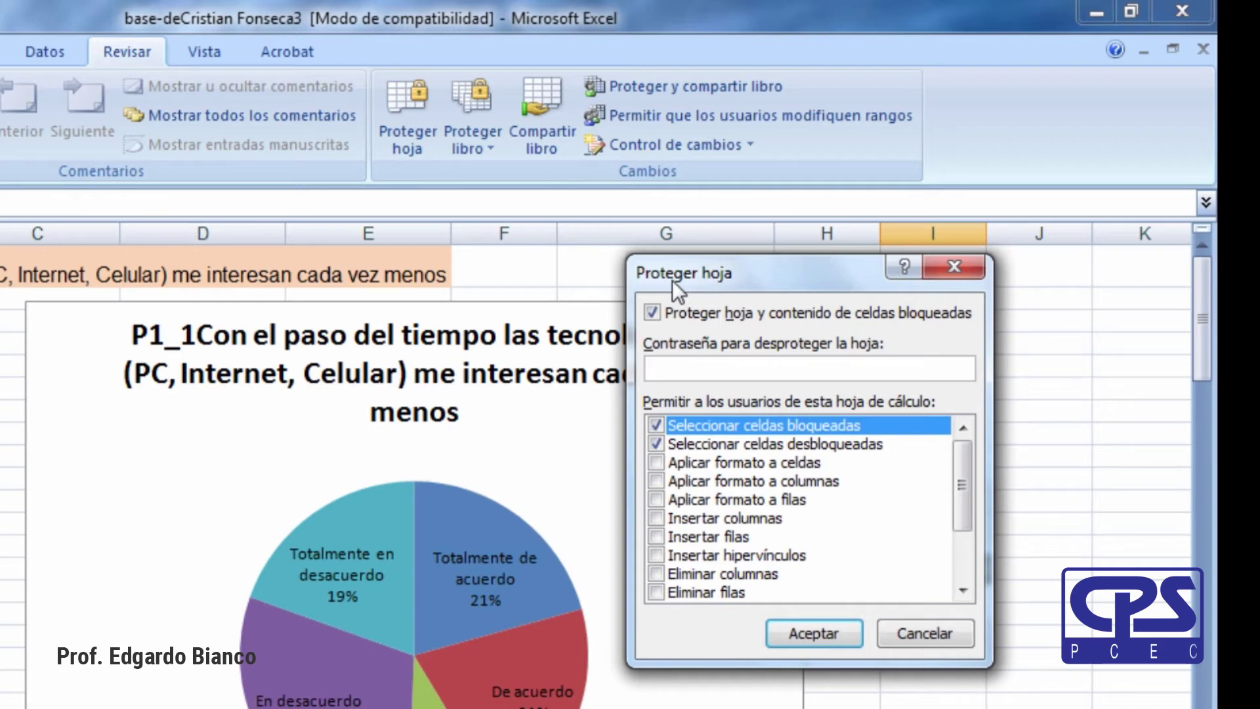
{"action": "type", "text": "123"}
{"action": "left_click", "coordinate": [834, 639]}
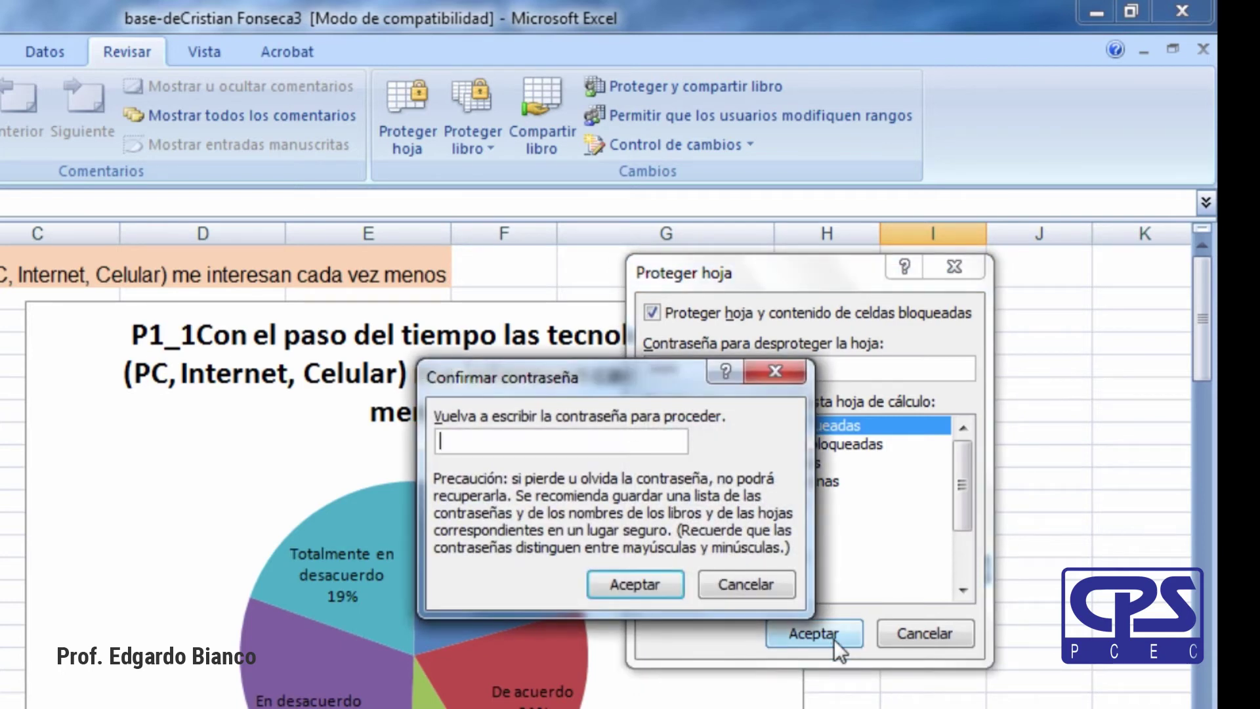
{"action": "type", "text": "123"}
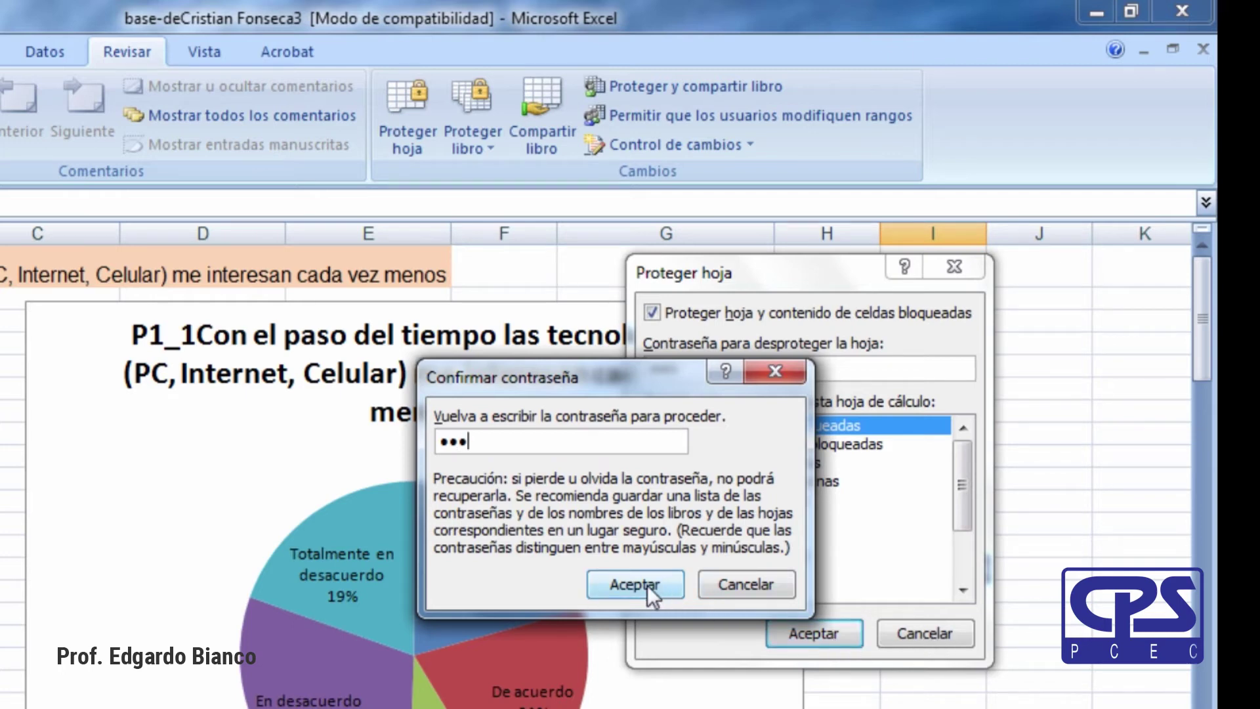
{"action": "left_click", "coordinate": [647, 584]}
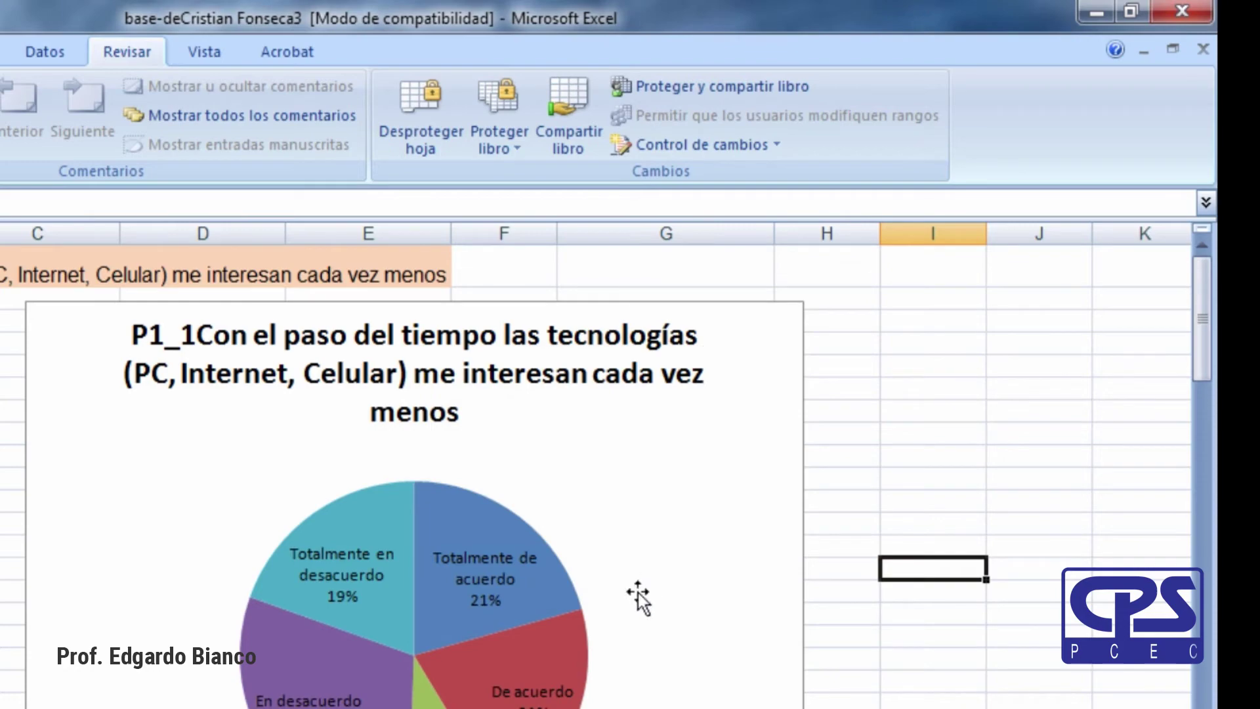
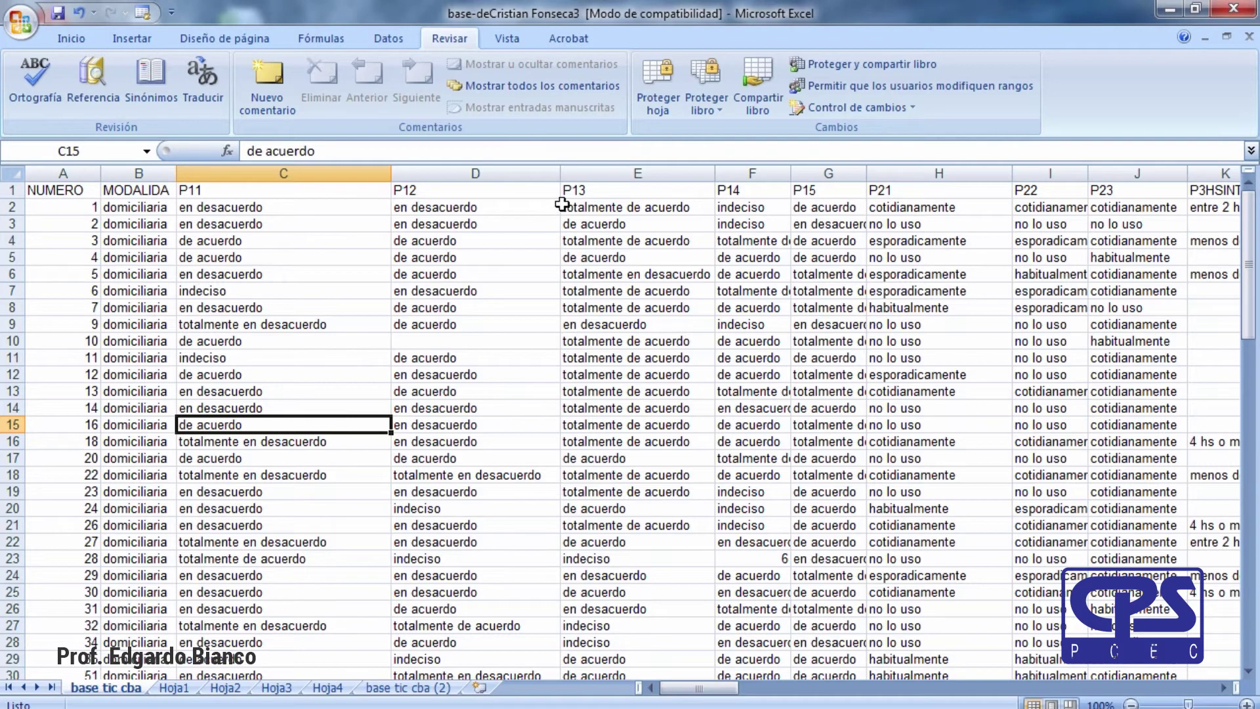
{"action": "left_click", "coordinate": [125, 173]}
{"action": "right_click", "coordinate": [129, 173]}
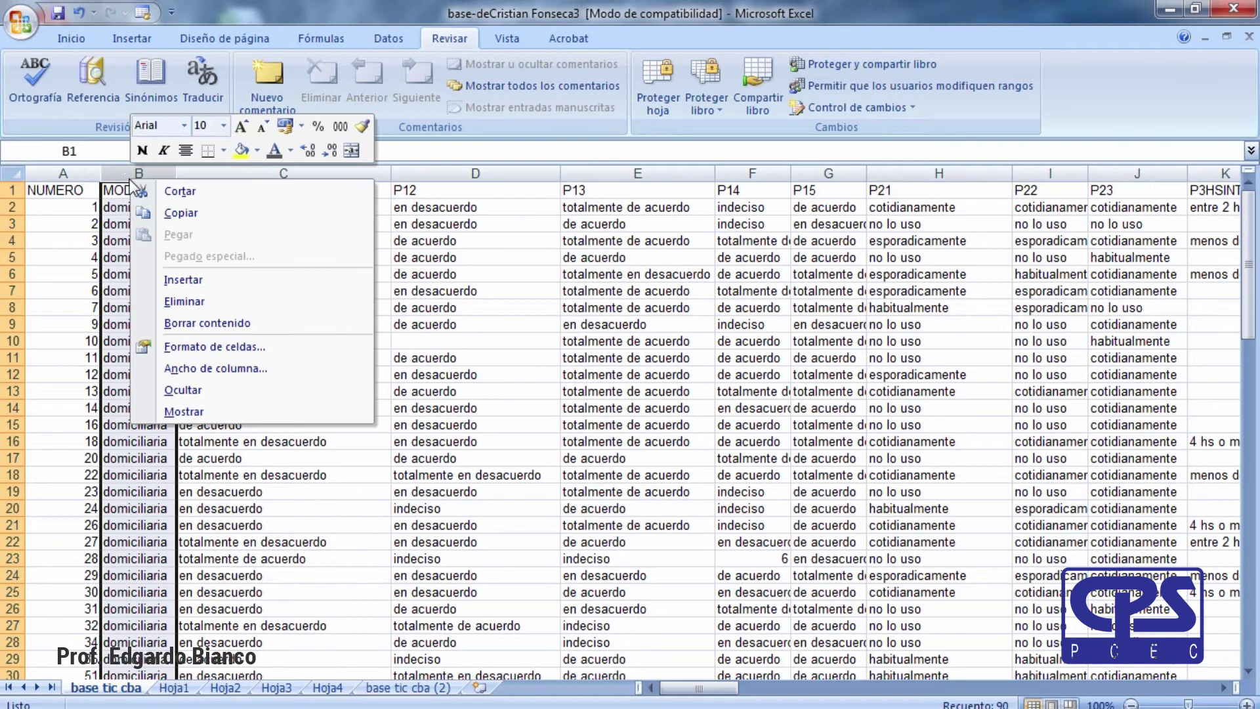
{"action": "left_click", "coordinate": [188, 391]}
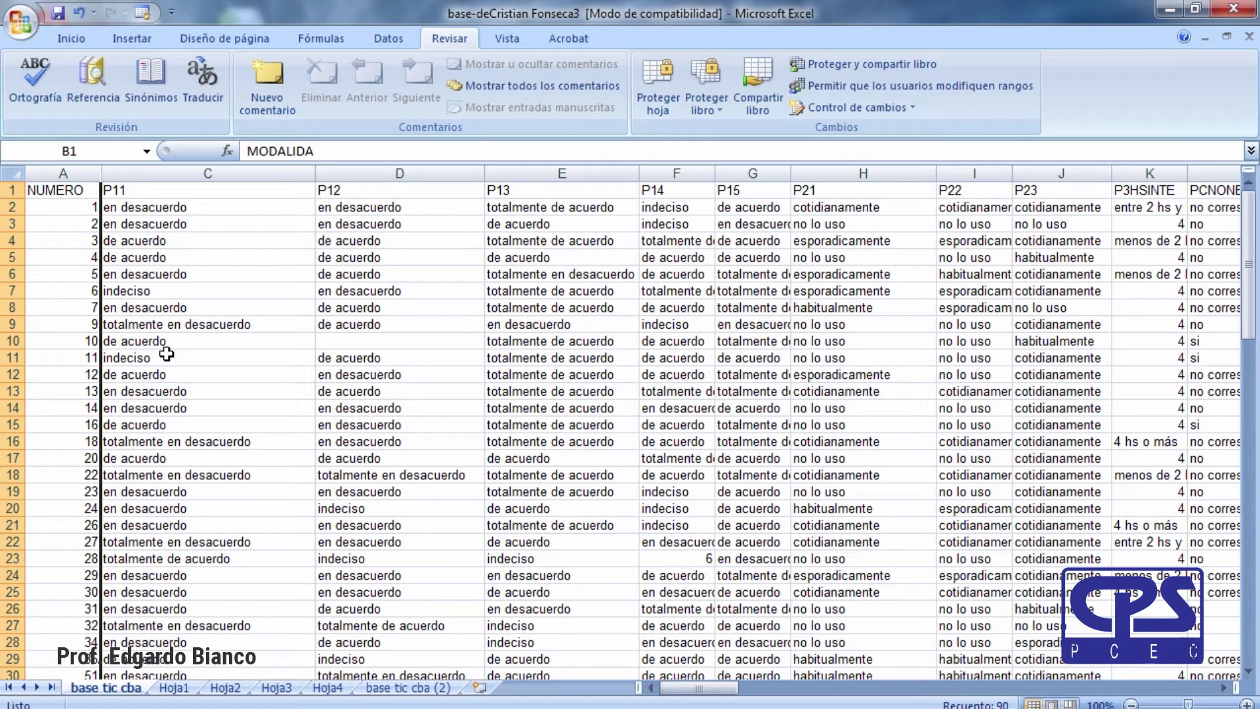
{"action": "left_click", "coordinate": [189, 174]}
{"action": "left_click_drag", "start_coordinate": [189, 174], "coordinate": [820, 173]}
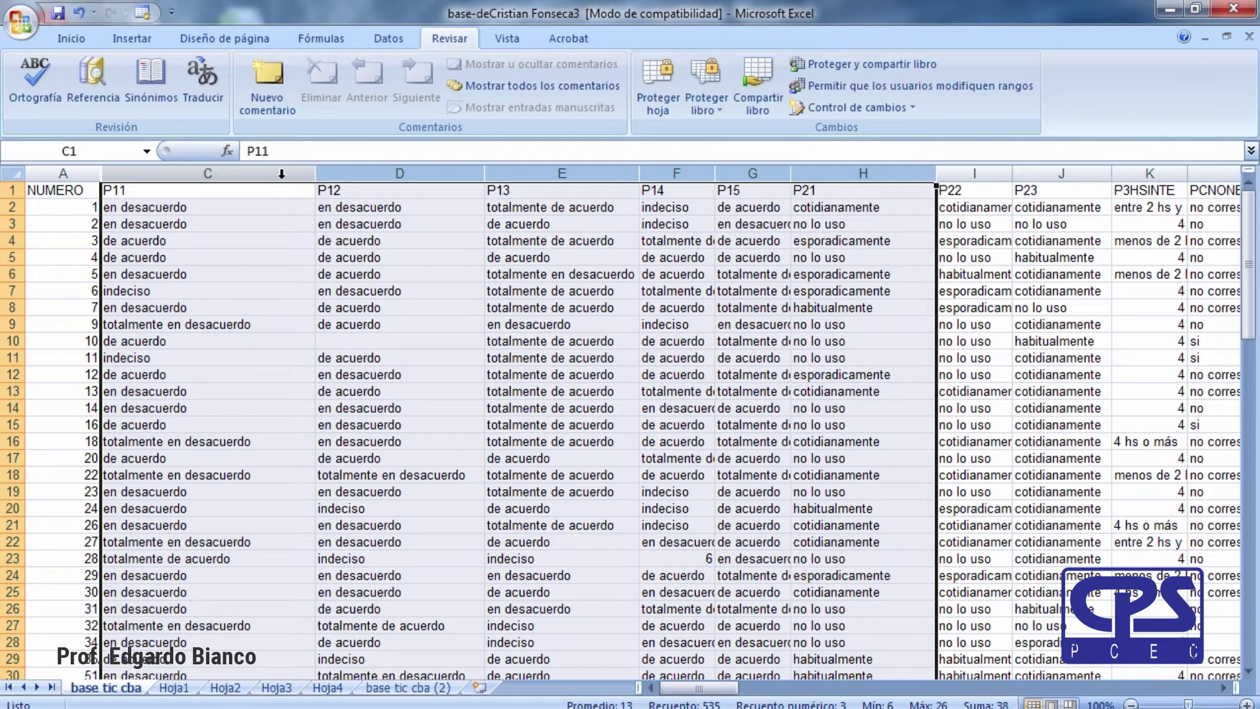
{"action": "left_click", "coordinate": [341, 310]}
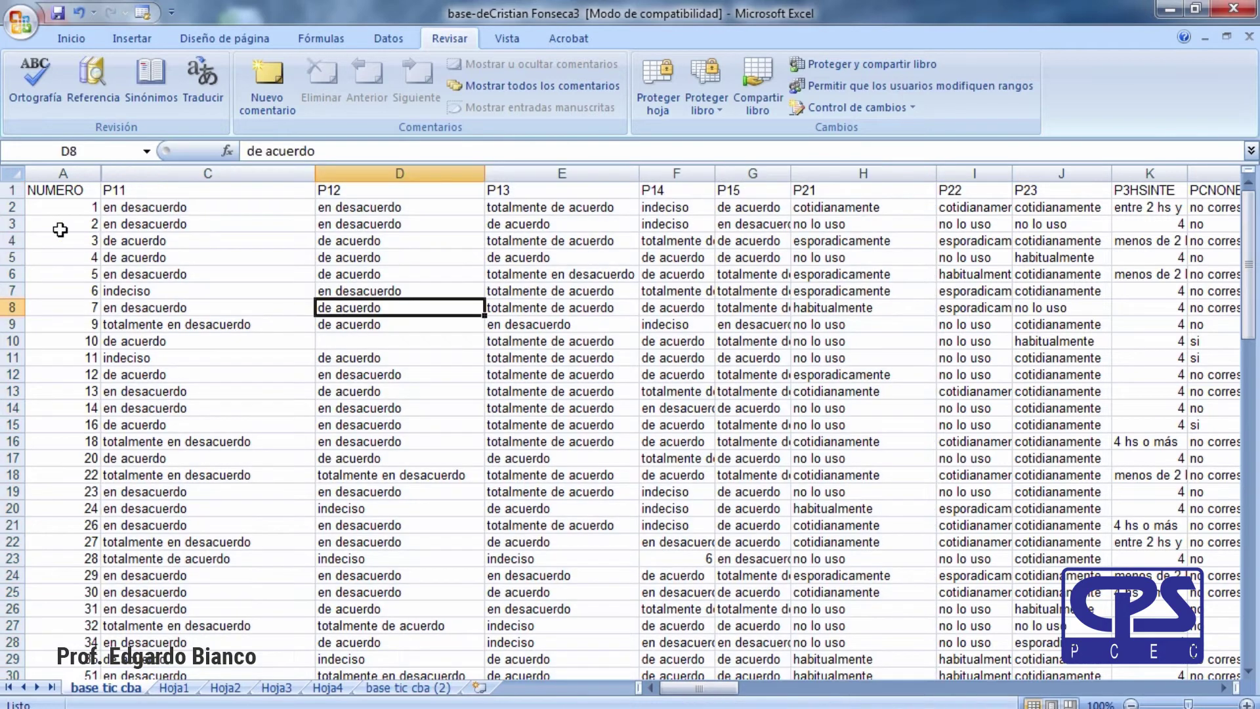
{"action": "left_click", "coordinate": [83, 173]}
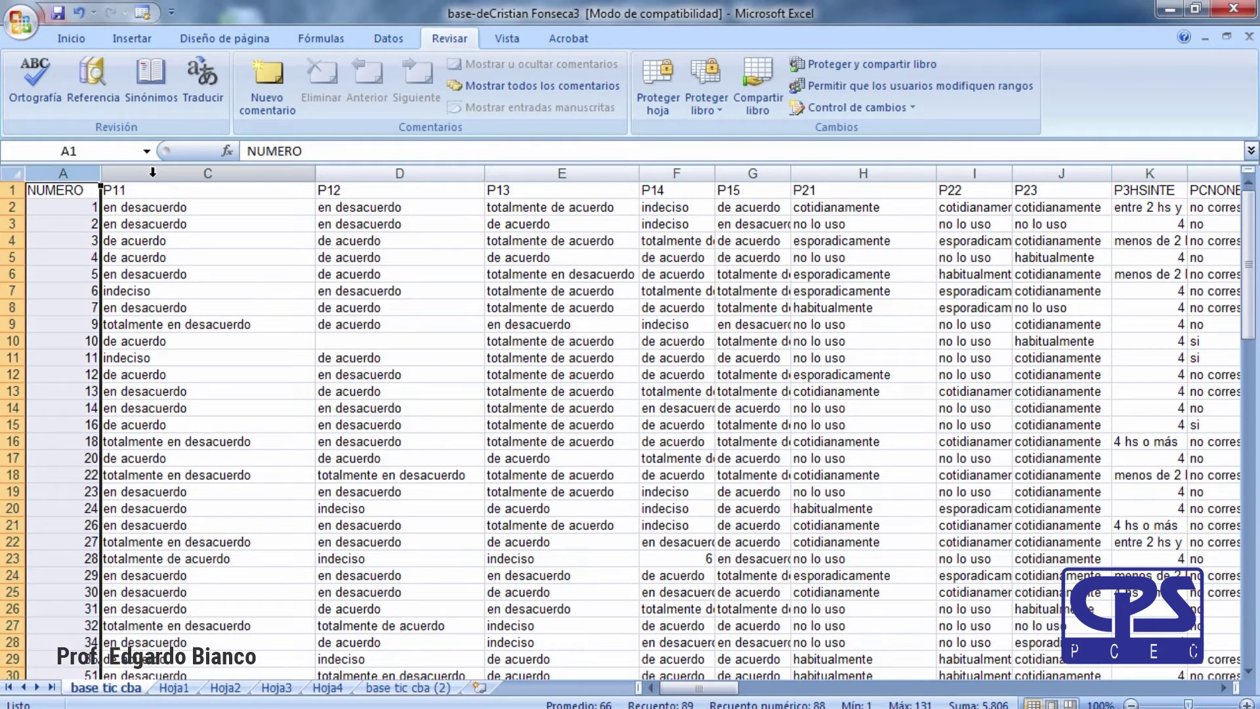
{"action": "left_click", "coordinate": [152, 172], "text": "shift"}
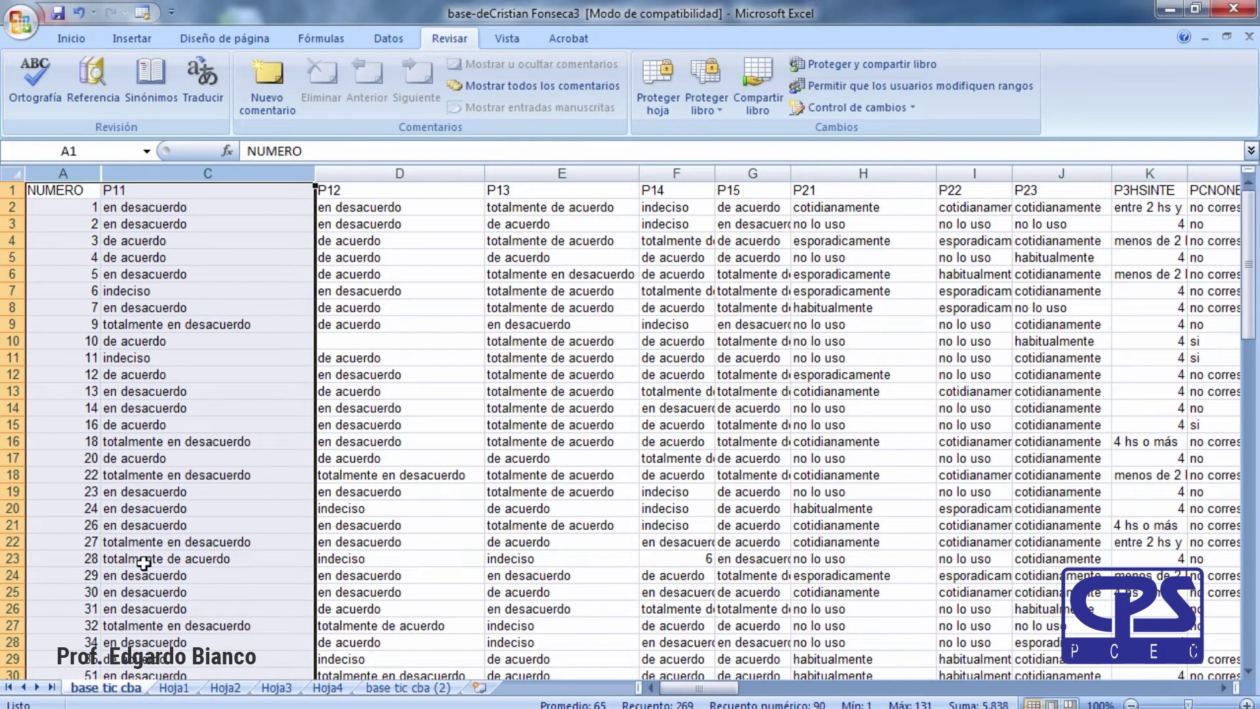
{"action": "right_click", "coordinate": [119, 172]}
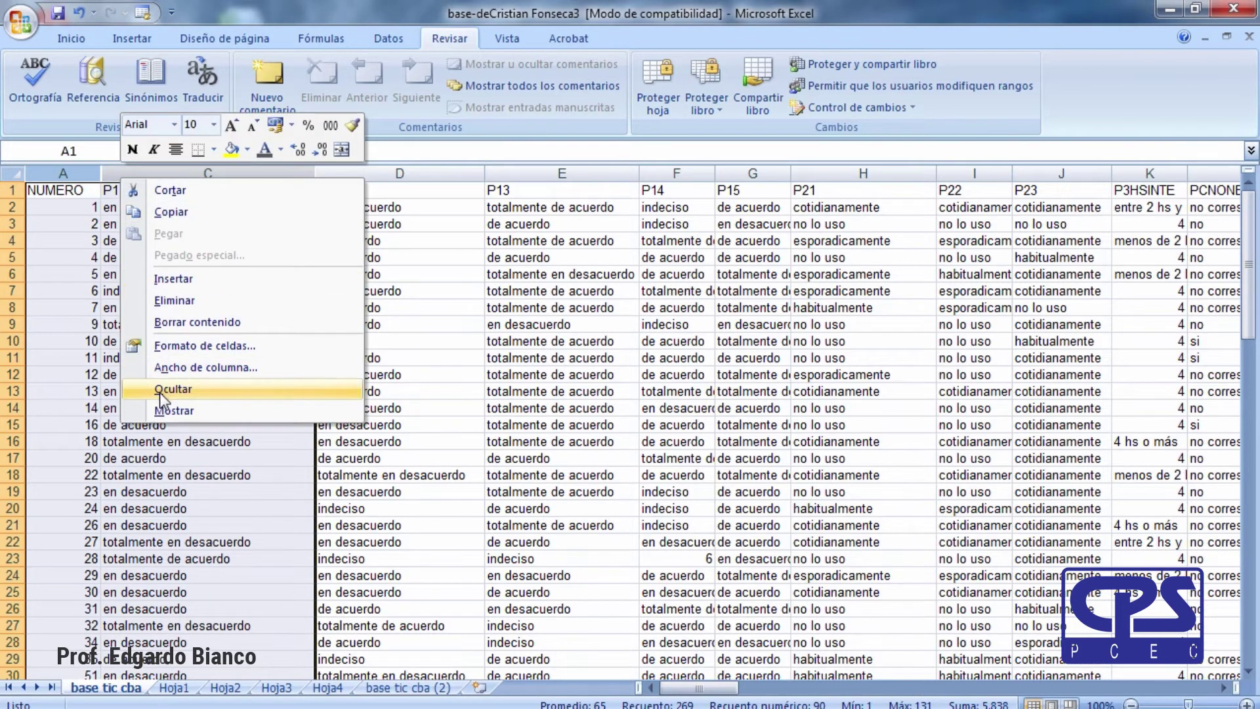
{"action": "left_click", "coordinate": [167, 411]}
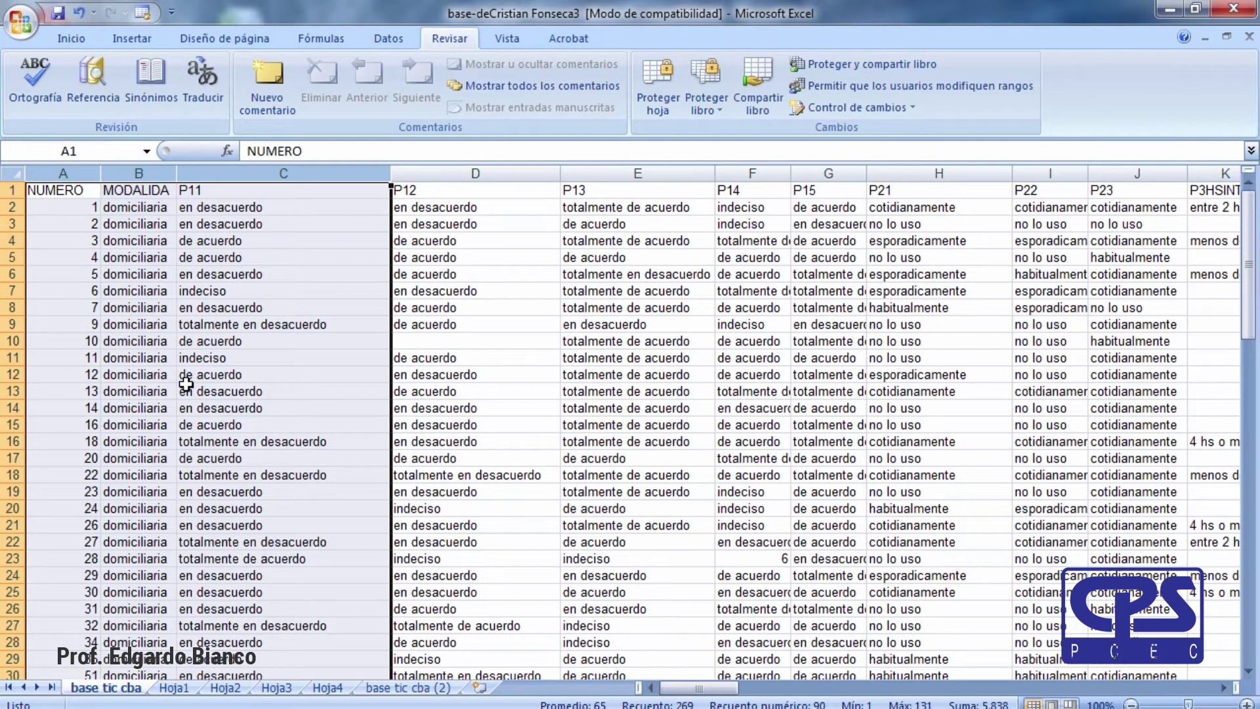
{"action": "left_click", "coordinate": [207, 310]}
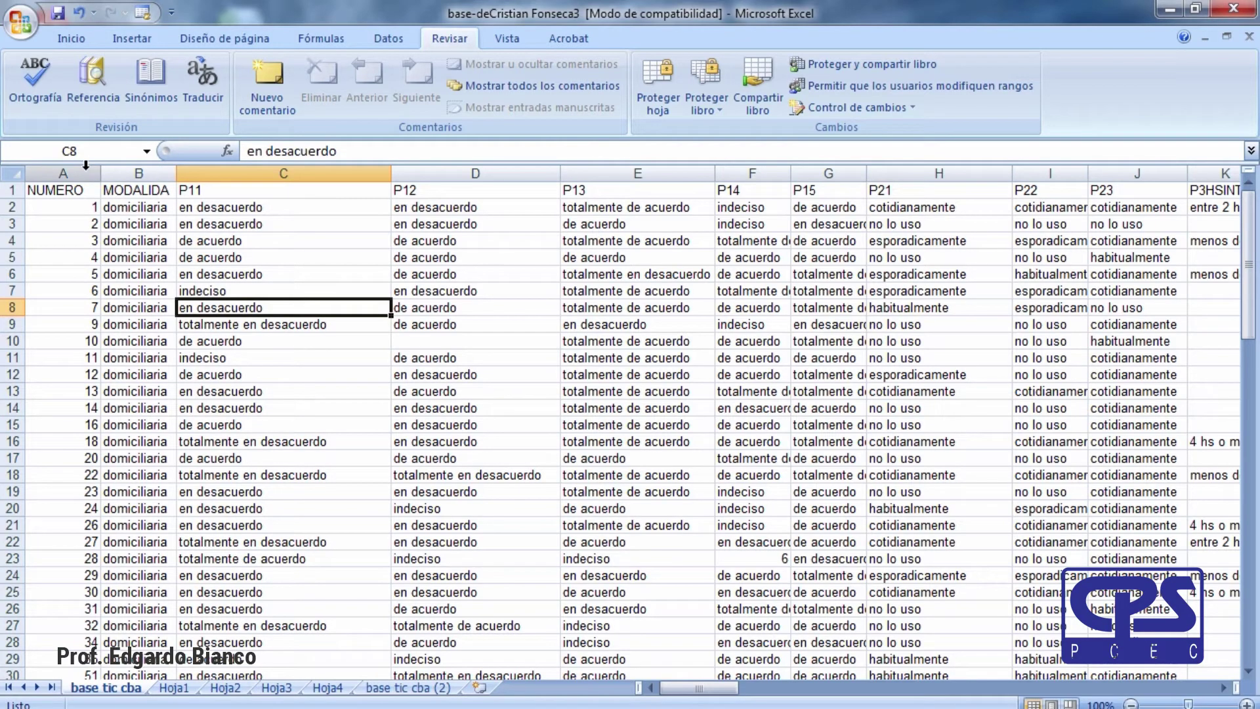
{"action": "left_click", "coordinate": [165, 174]}
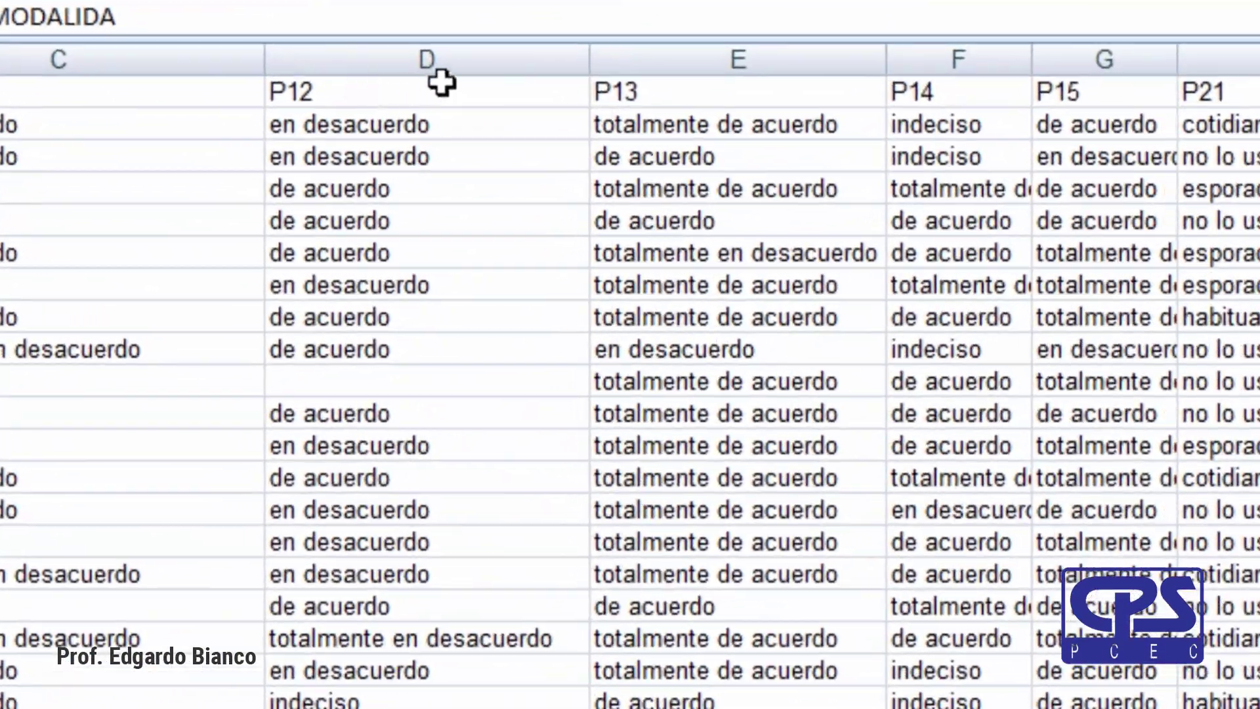
{"action": "left_click", "coordinate": [559, 89], "text": "shift"}
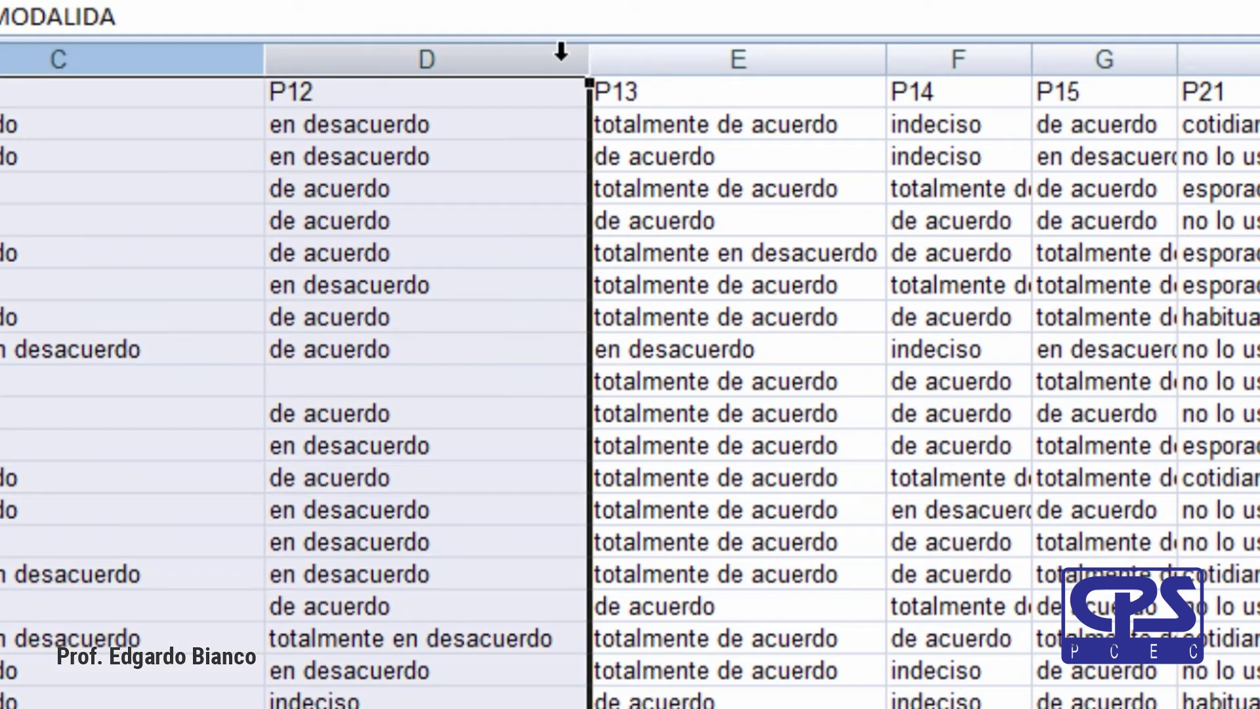
{"action": "right_click", "coordinate": [463, 69]}
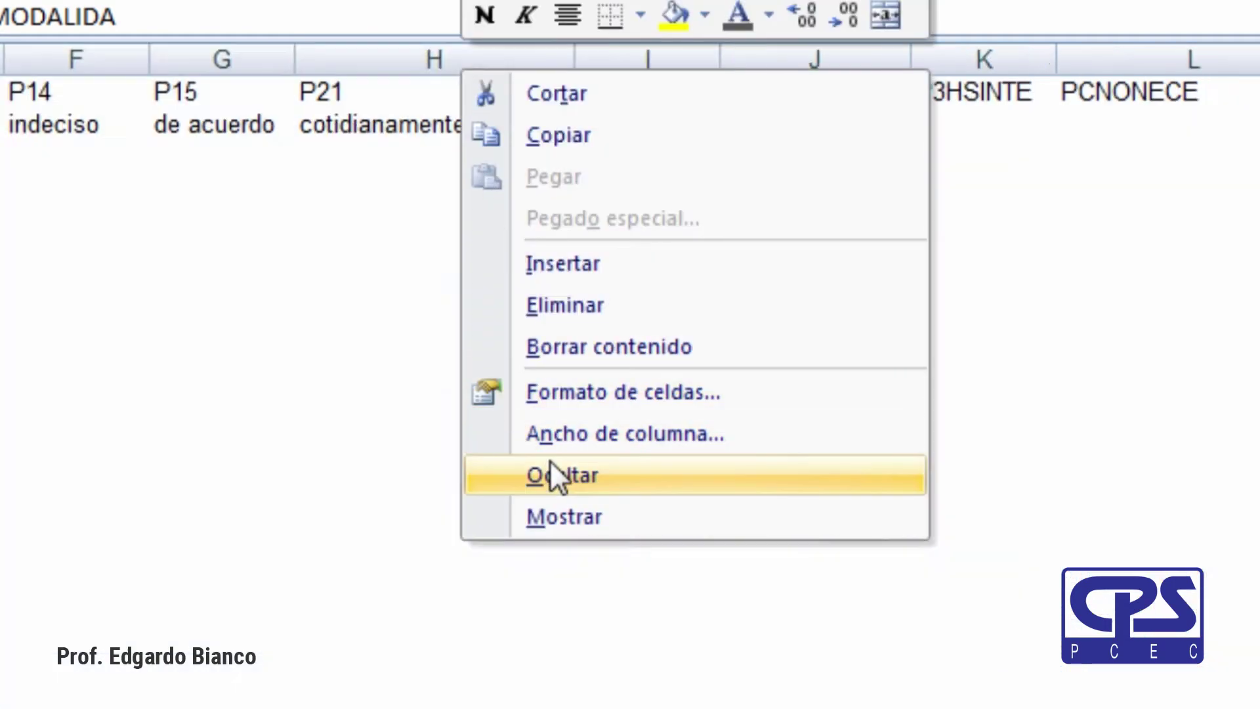
{"action": "left_click", "coordinate": [551, 467]}
{"action": "left_click", "coordinate": [201, 227]}
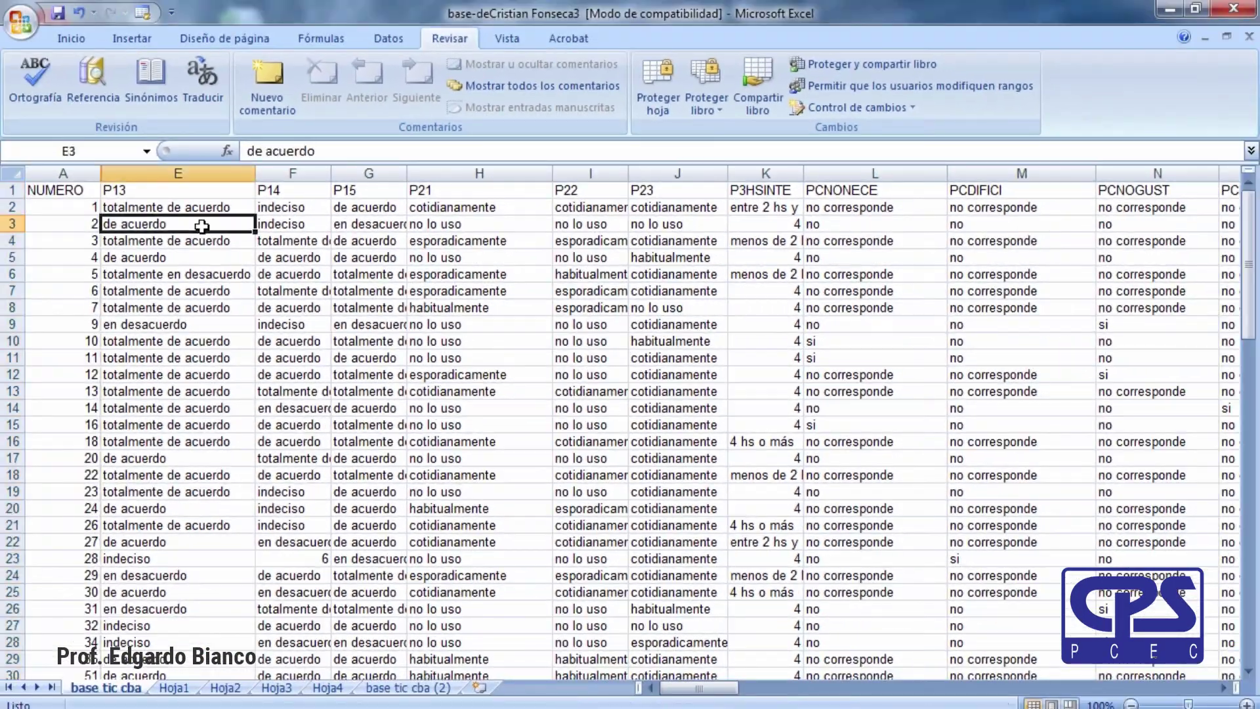
{"action": "left_click", "coordinate": [113, 174]}
{"action": "right_click", "coordinate": [113, 174]}
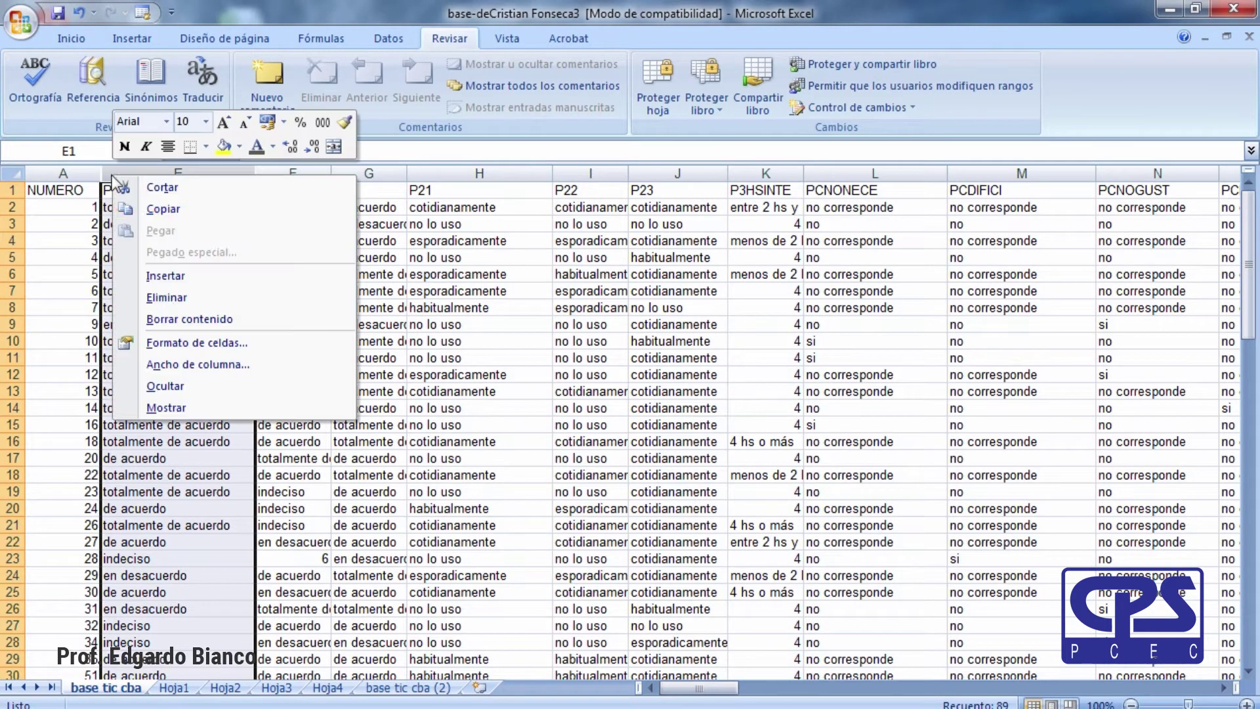
{"action": "left_click", "coordinate": [179, 405]}
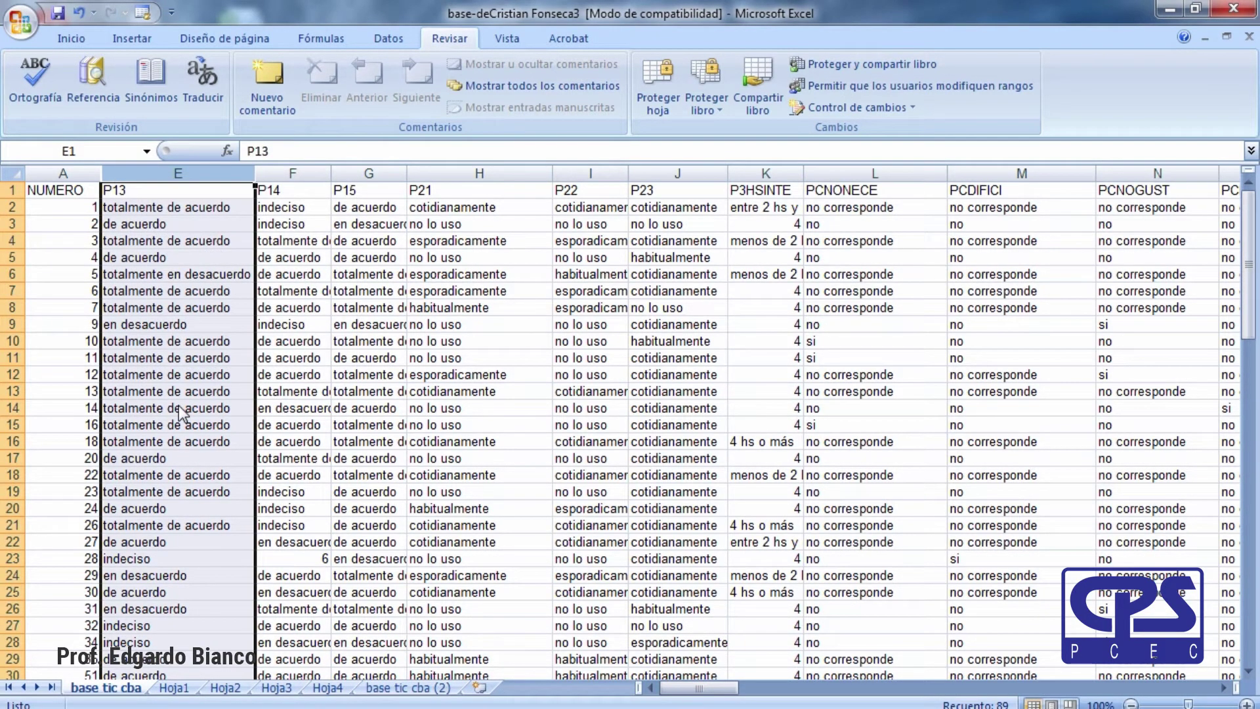
{"action": "left_click", "coordinate": [84, 173]}
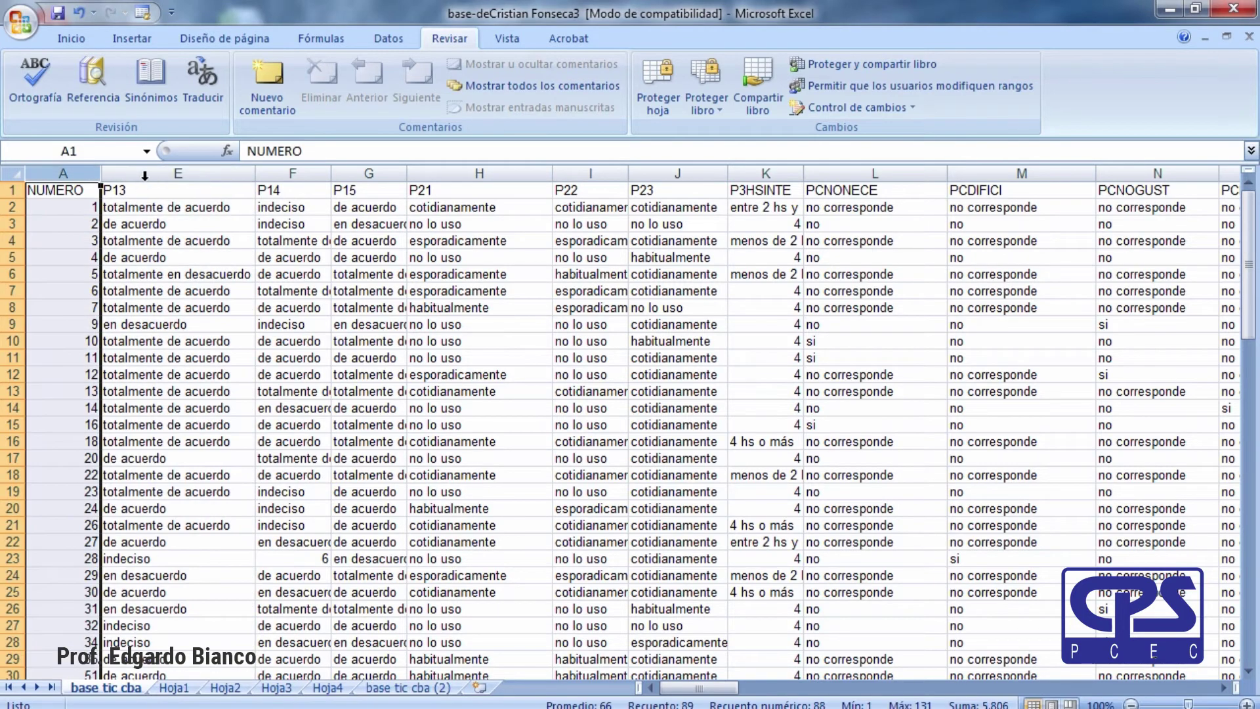
{"action": "left_click", "coordinate": [150, 173], "text": "shift"}
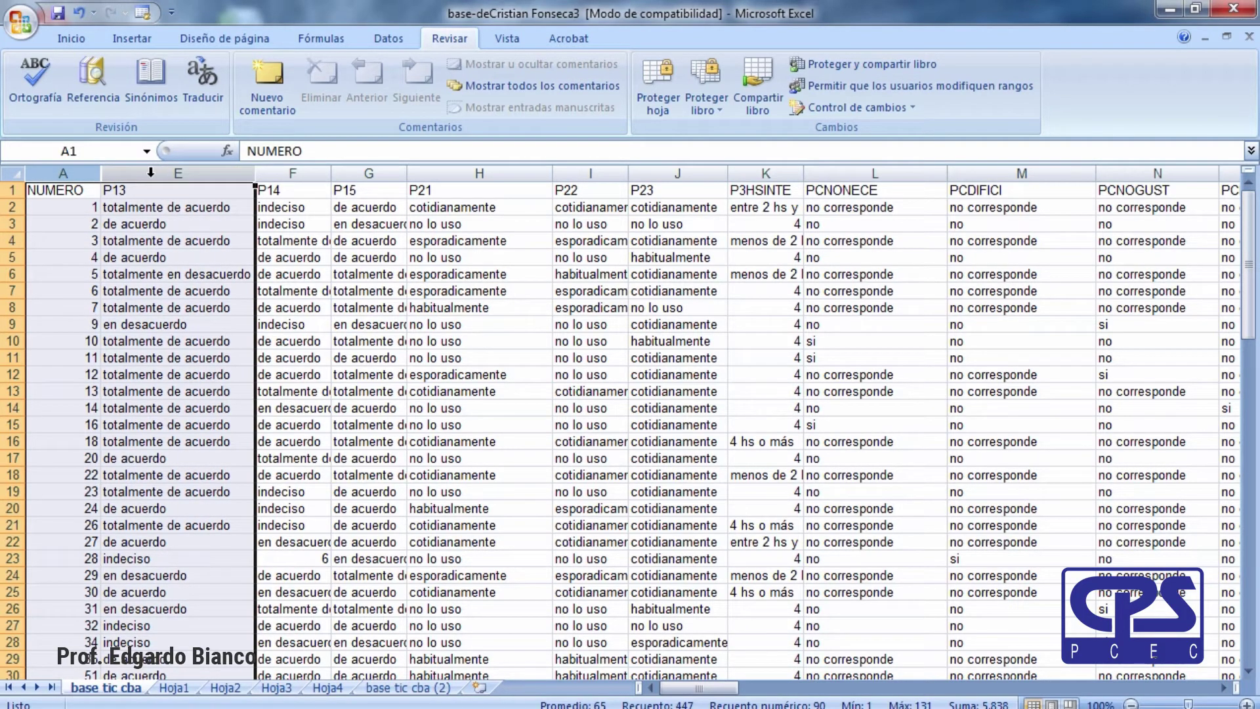
{"action": "right_click", "coordinate": [150, 172]}
{"action": "left_click", "coordinate": [196, 415]}
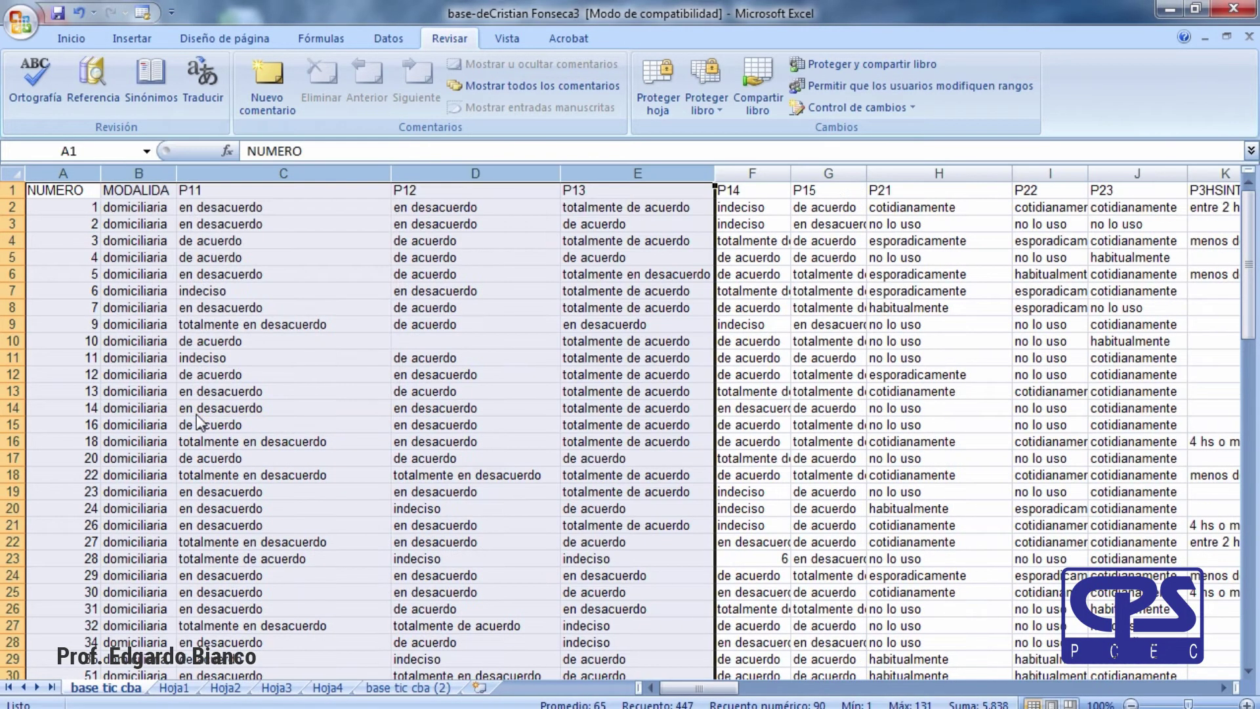
{"action": "left_click", "coordinate": [167, 251]}
{"action": "left_click", "coordinate": [149, 194]}
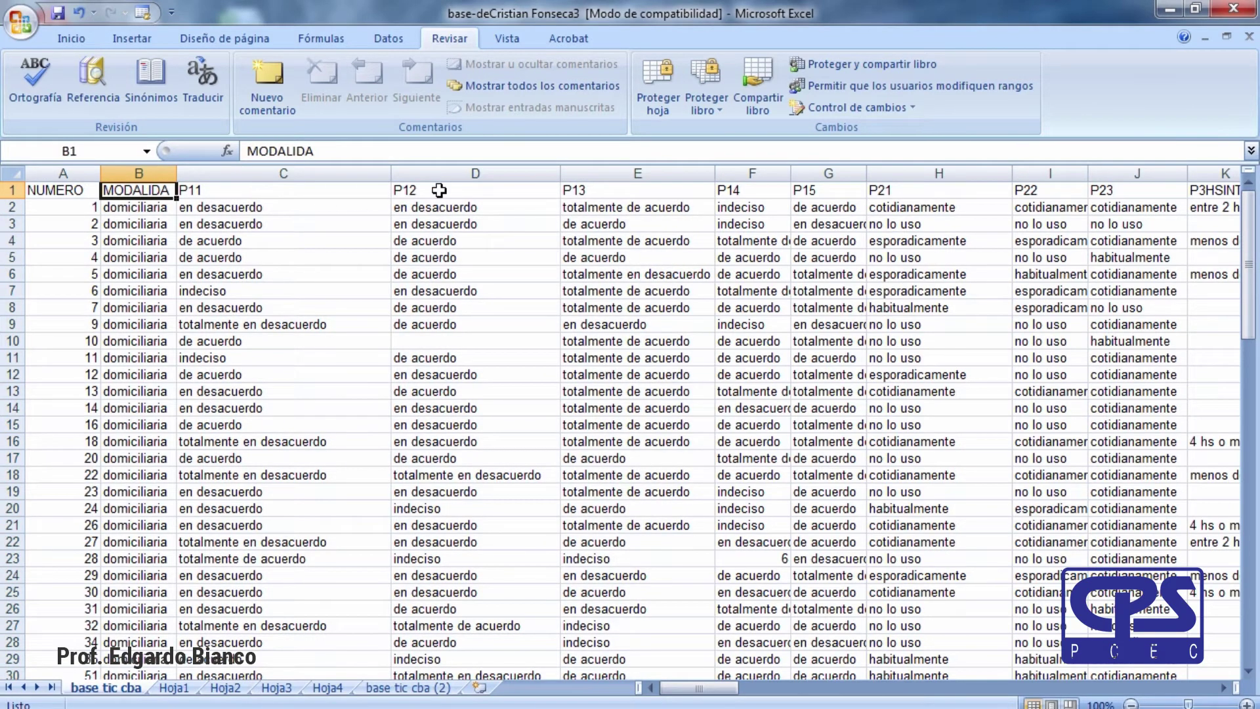
{"action": "left_click", "coordinate": [644, 287]}
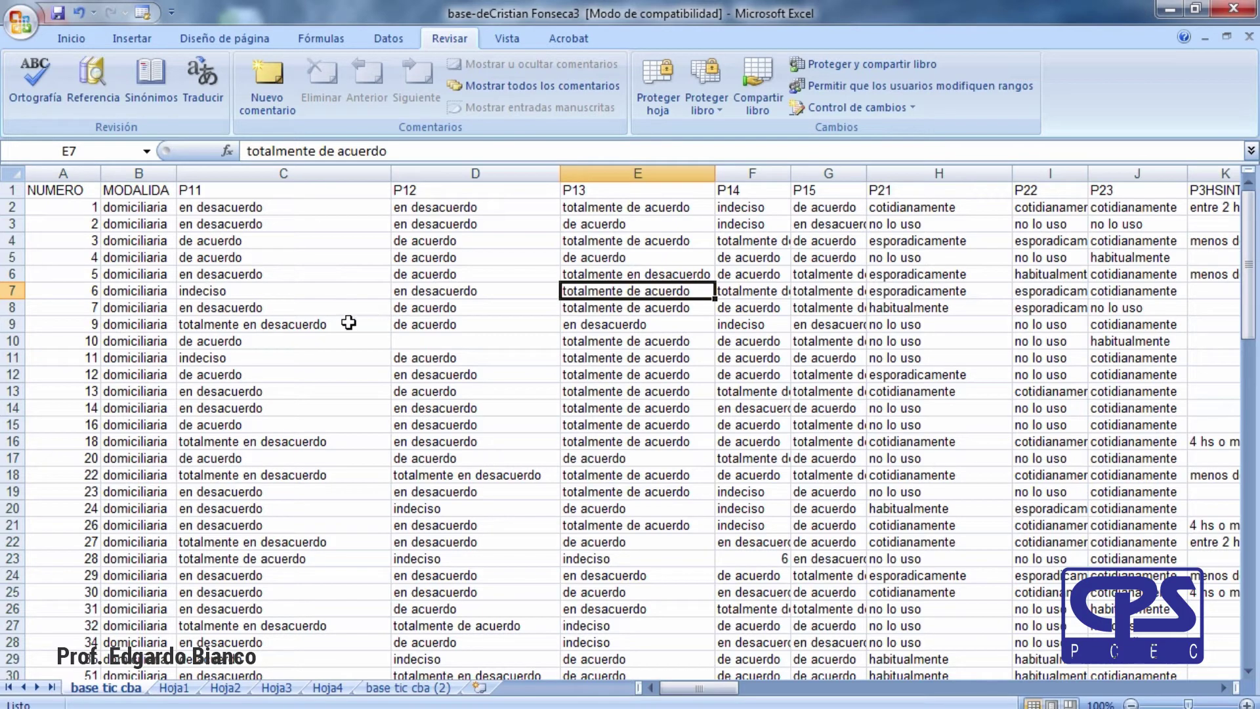
{"action": "left_click", "coordinate": [727, 407]}
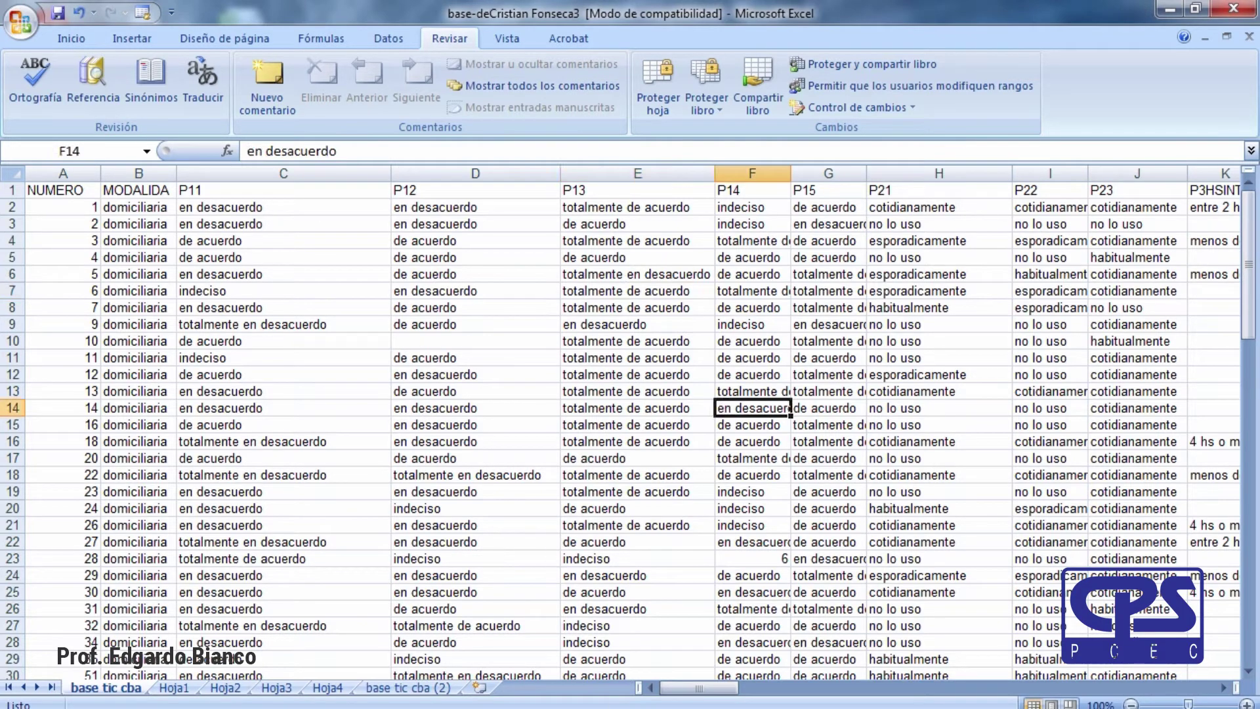
Switch to the Estado Contable 2 workbook and scroll up to the EIV S.A balance sheet title.
{"action": "left_click", "coordinate": [451, 223]}
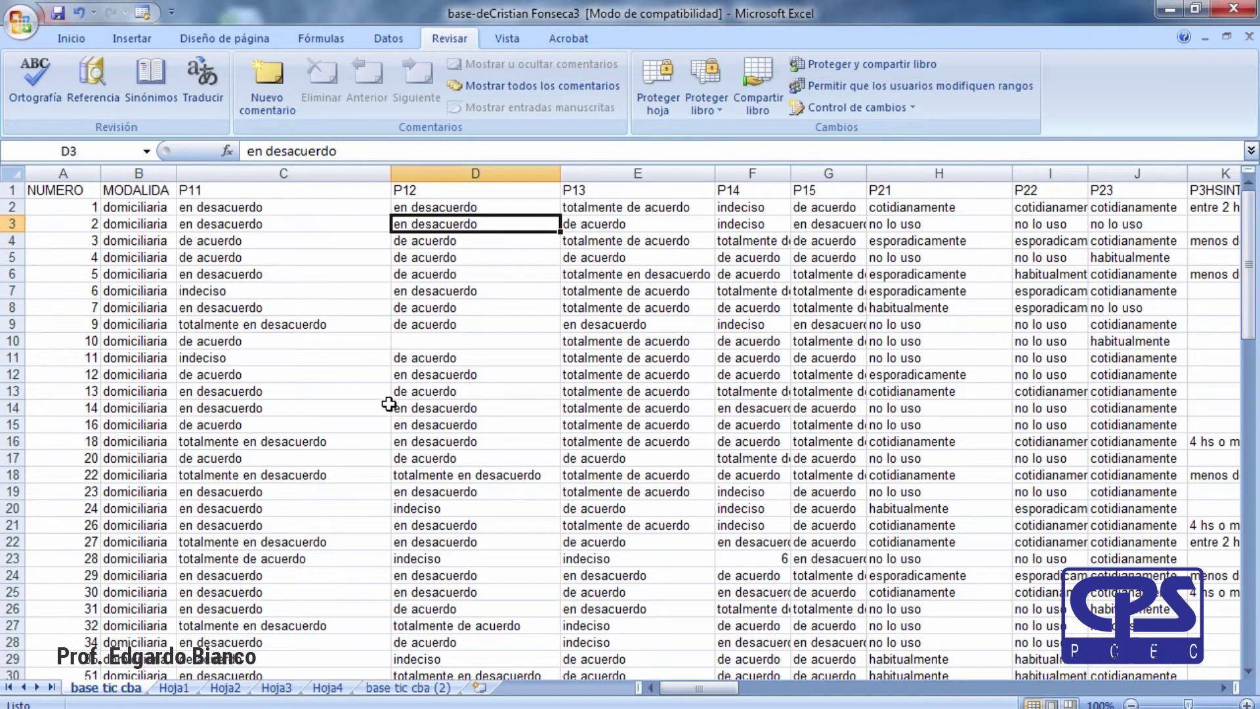
{"action": "mouse_move", "coordinate": [407, 706]}
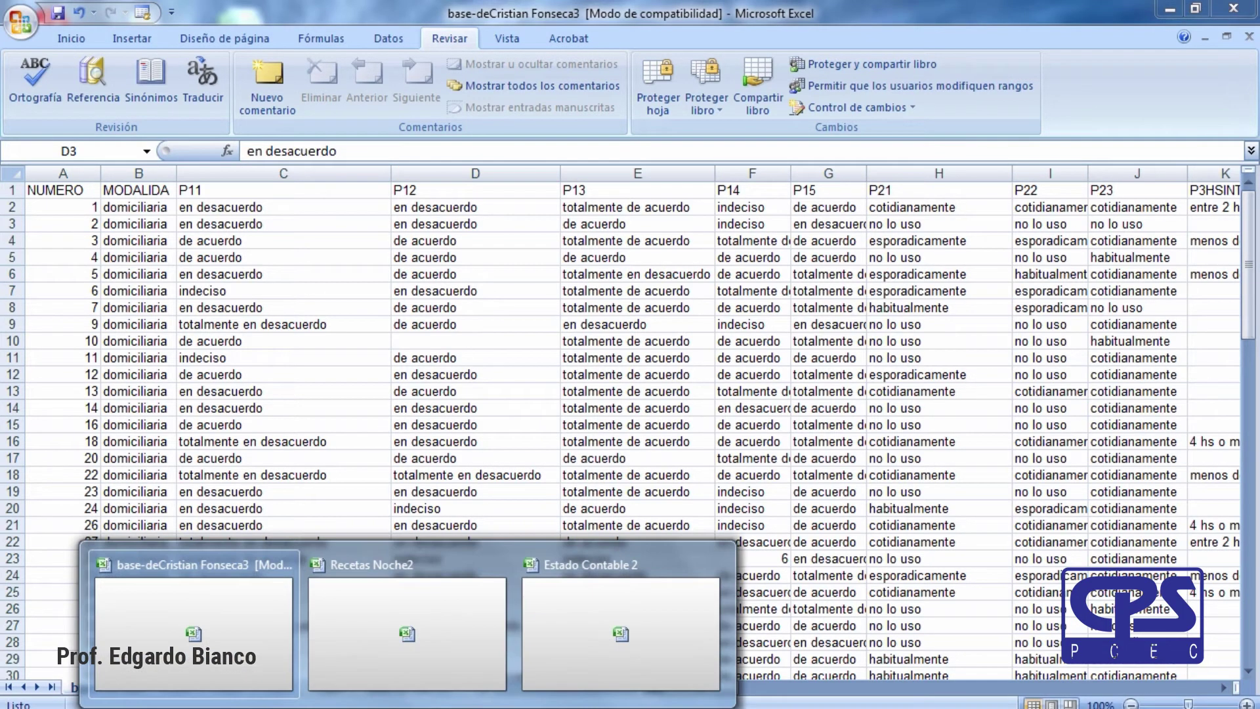
{"action": "left_click", "coordinate": [599, 567]}
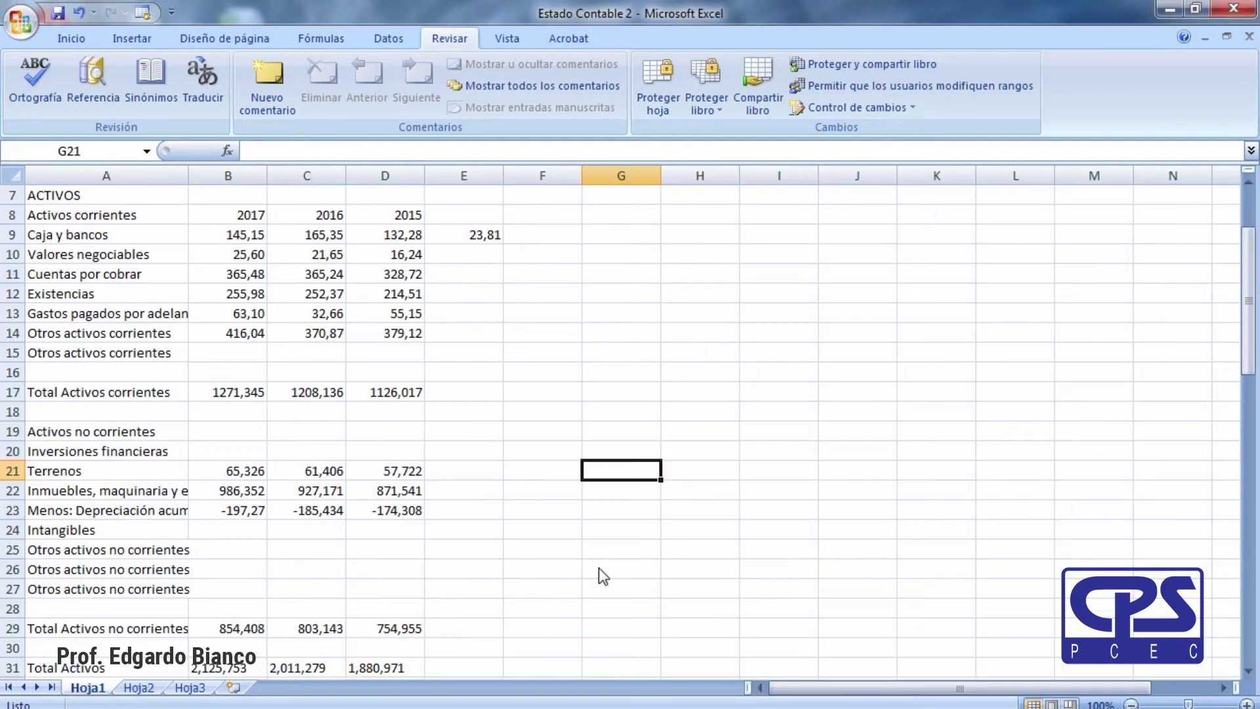
{"action": "scroll", "coordinate": [453, 538], "scroll_direction": "up", "scroll_amount": 2}
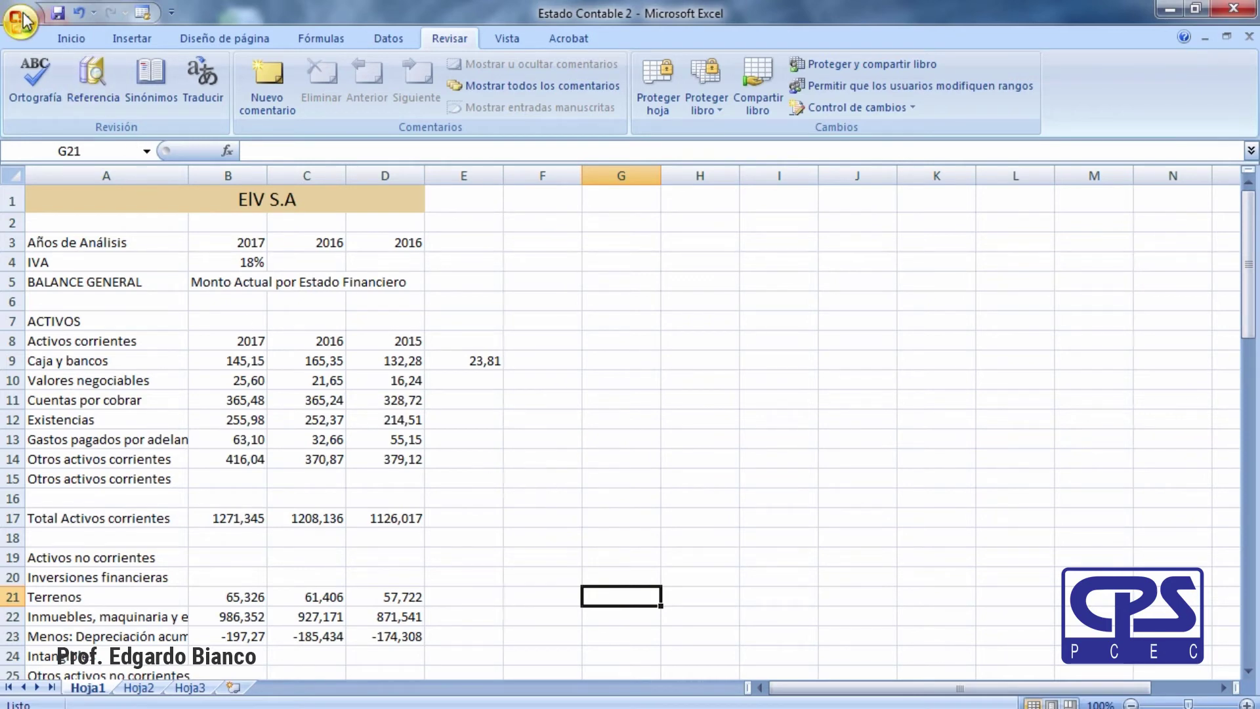
{"action": "left_click", "coordinate": [765, 388]}
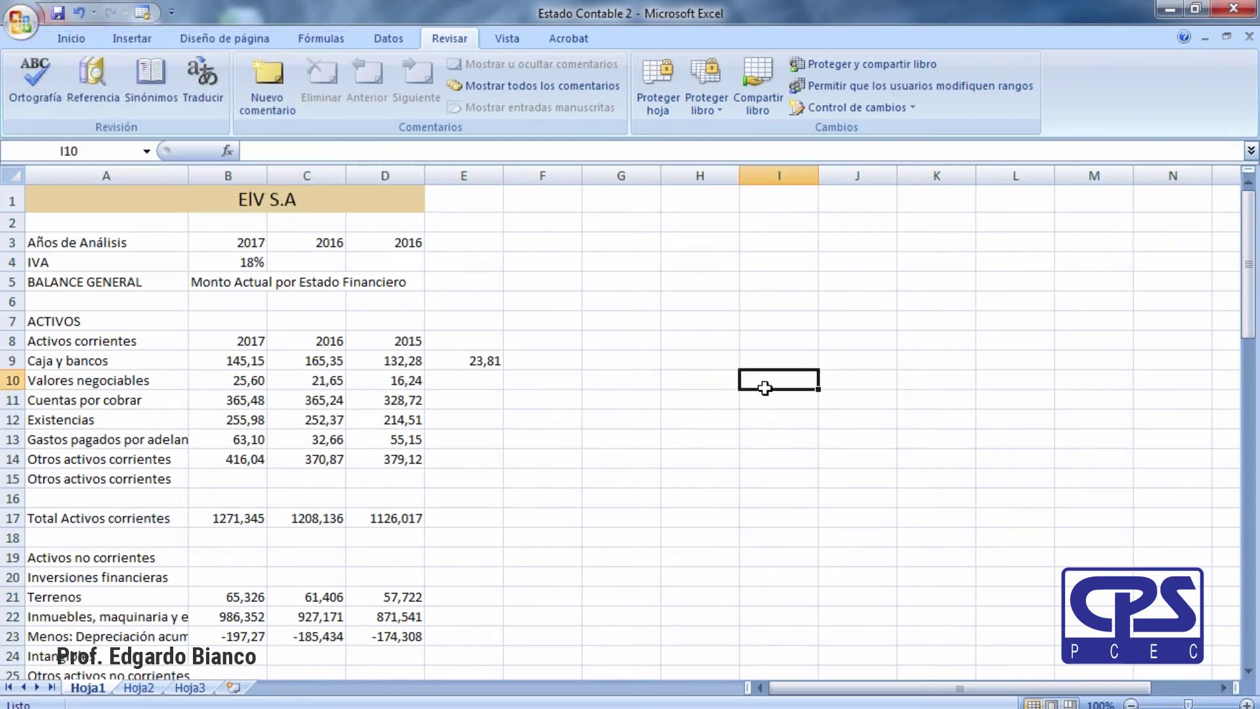
Start Save As and rename the file to 'Estado Contable Protegido'.
{"action": "left_click", "coordinate": [20, 21]}
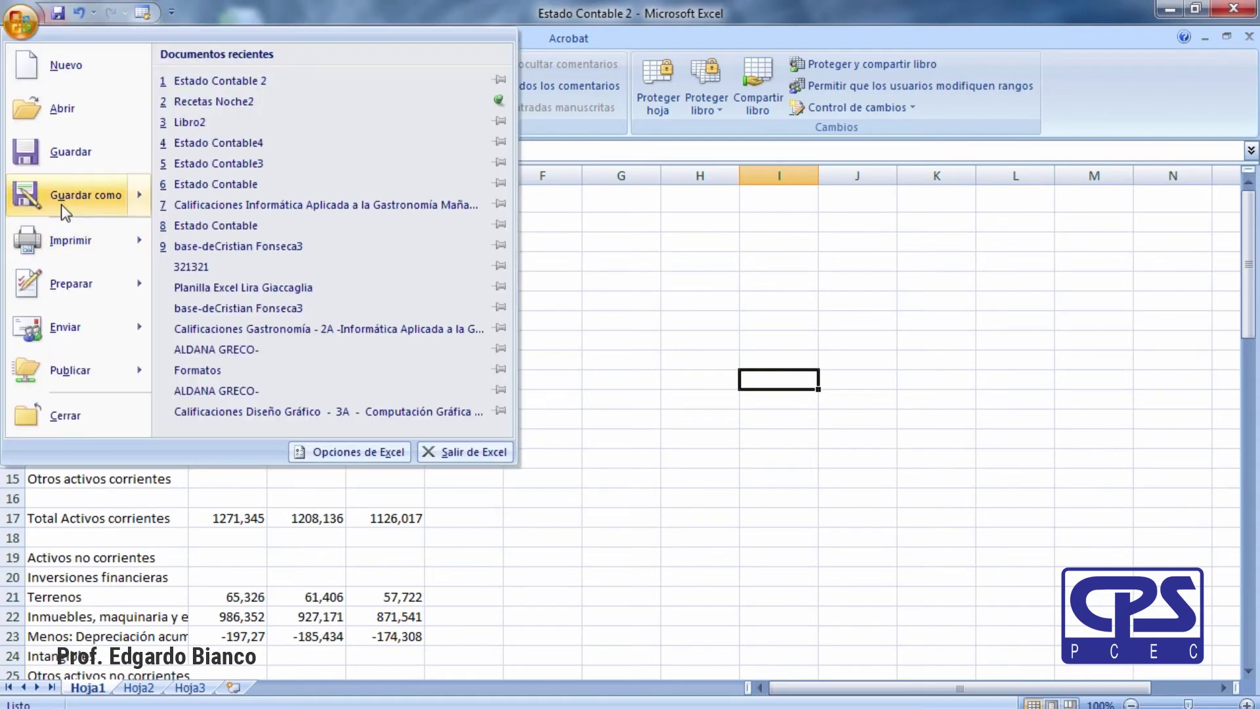
{"action": "left_click", "coordinate": [61, 200]}
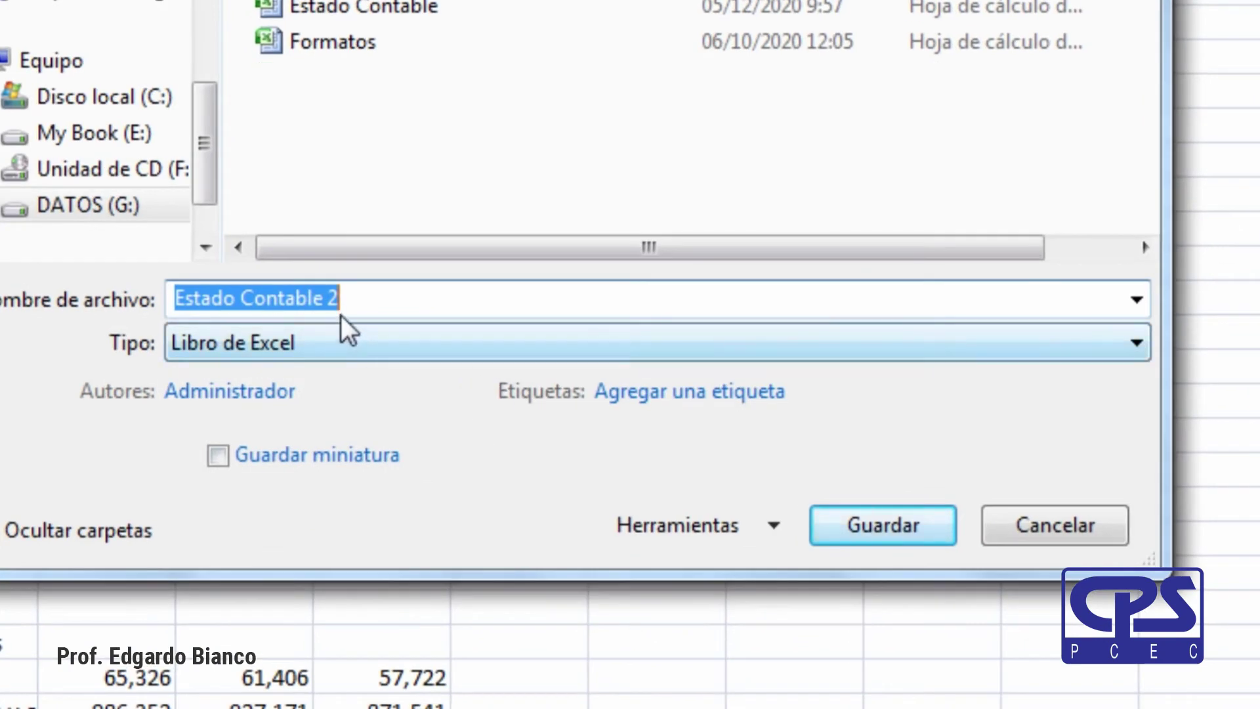
{"action": "left_click", "coordinate": [343, 303]}
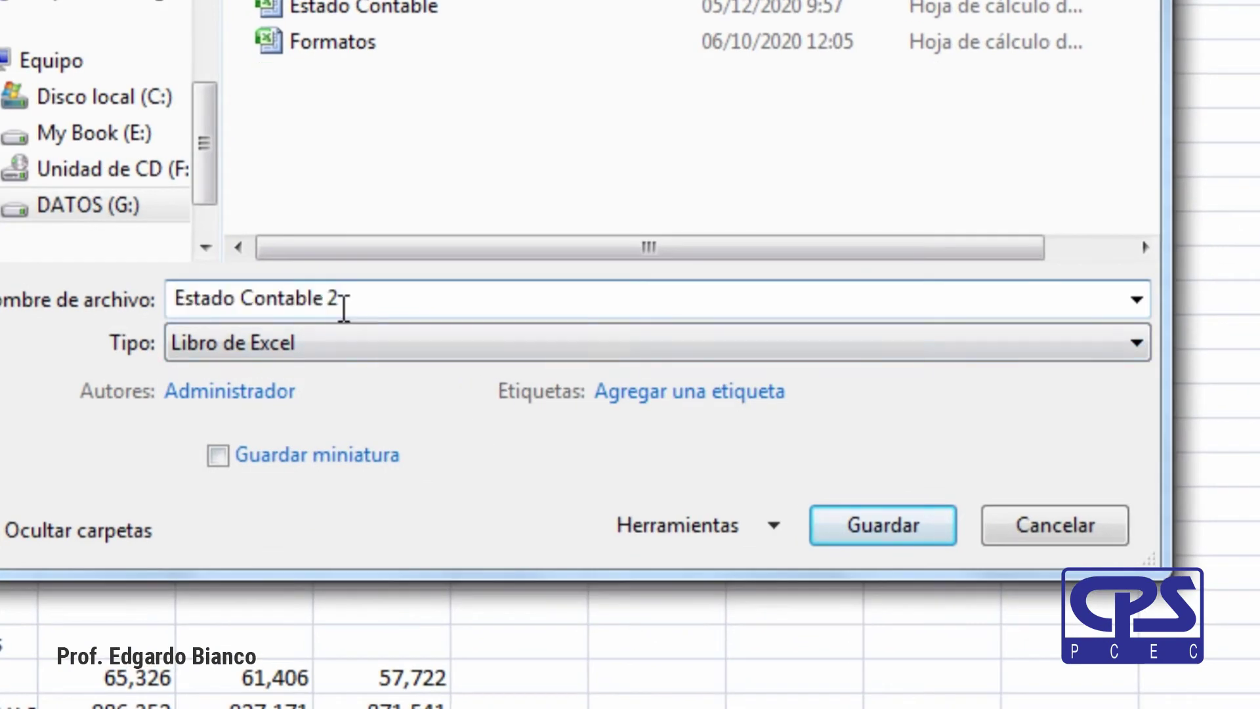
{"action": "double_click", "coordinate": [333, 301]}
{"action": "type", "text": "Protegido"}
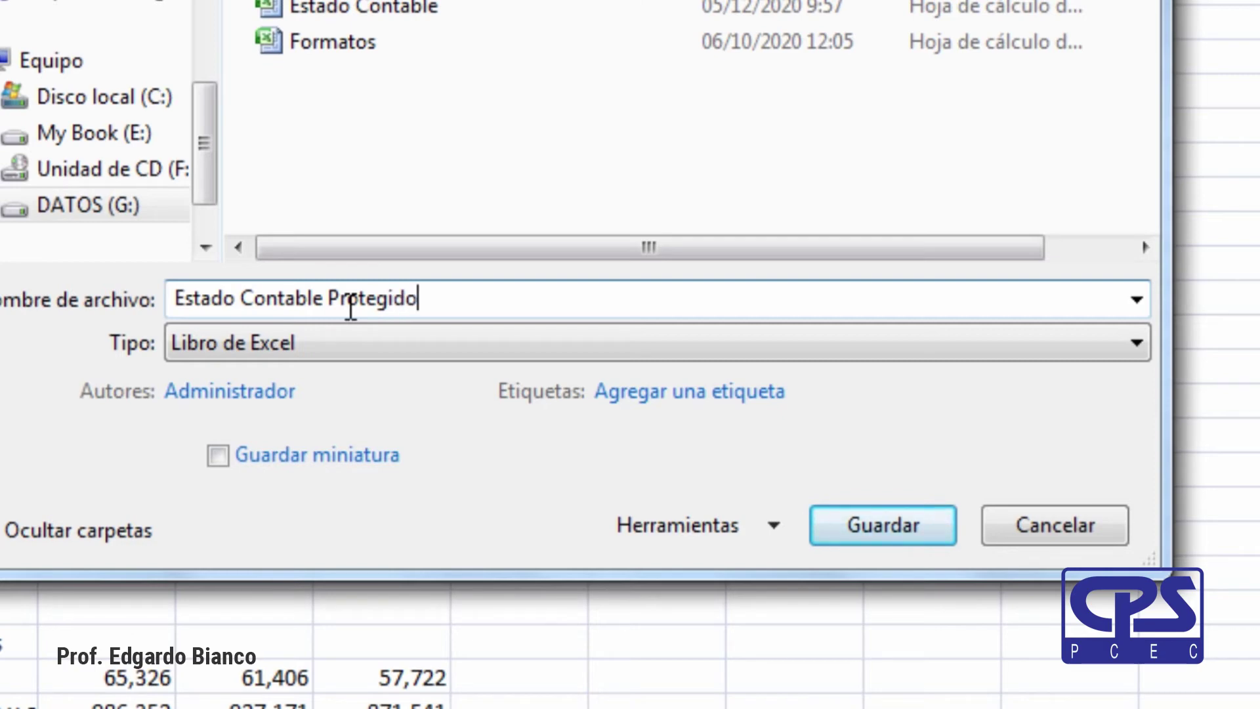
Set and confirm an opening password and a write password in Opciones generales, then save.
{"action": "left_click", "coordinate": [743, 526]}
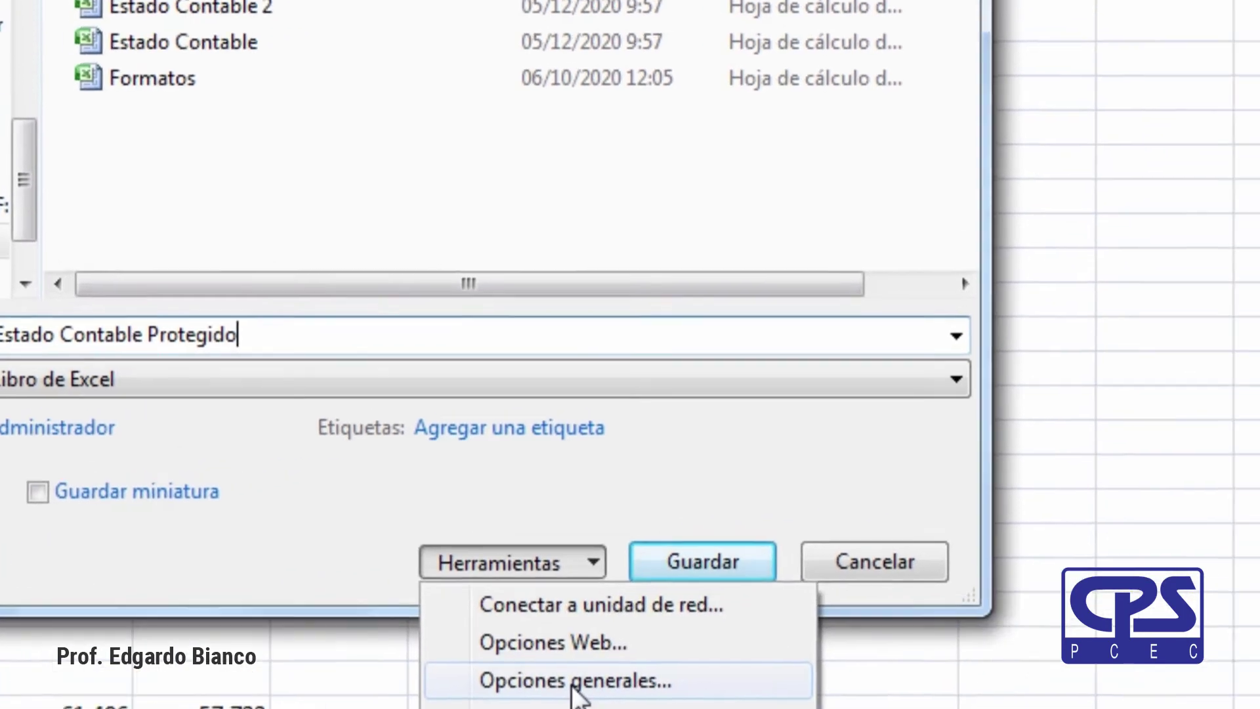
{"action": "left_click", "coordinate": [755, 644]}
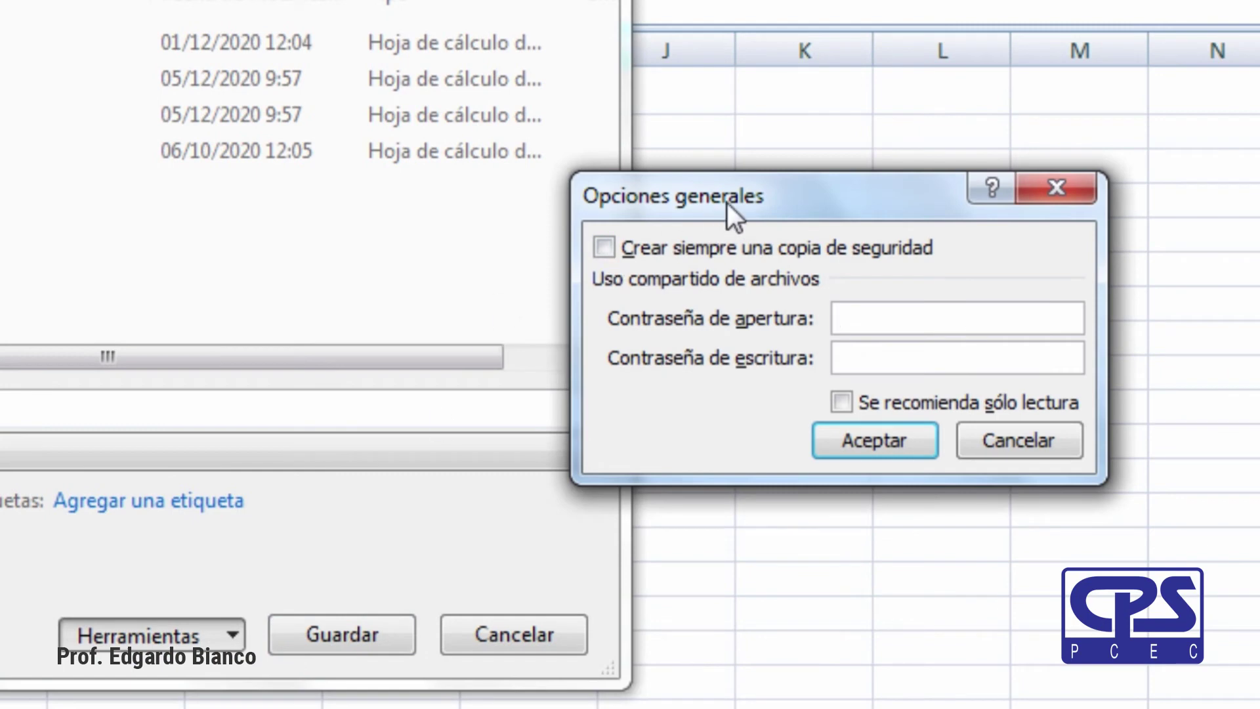
{"action": "left_click_drag", "start_coordinate": [731, 199], "coordinate": [393, 164]}
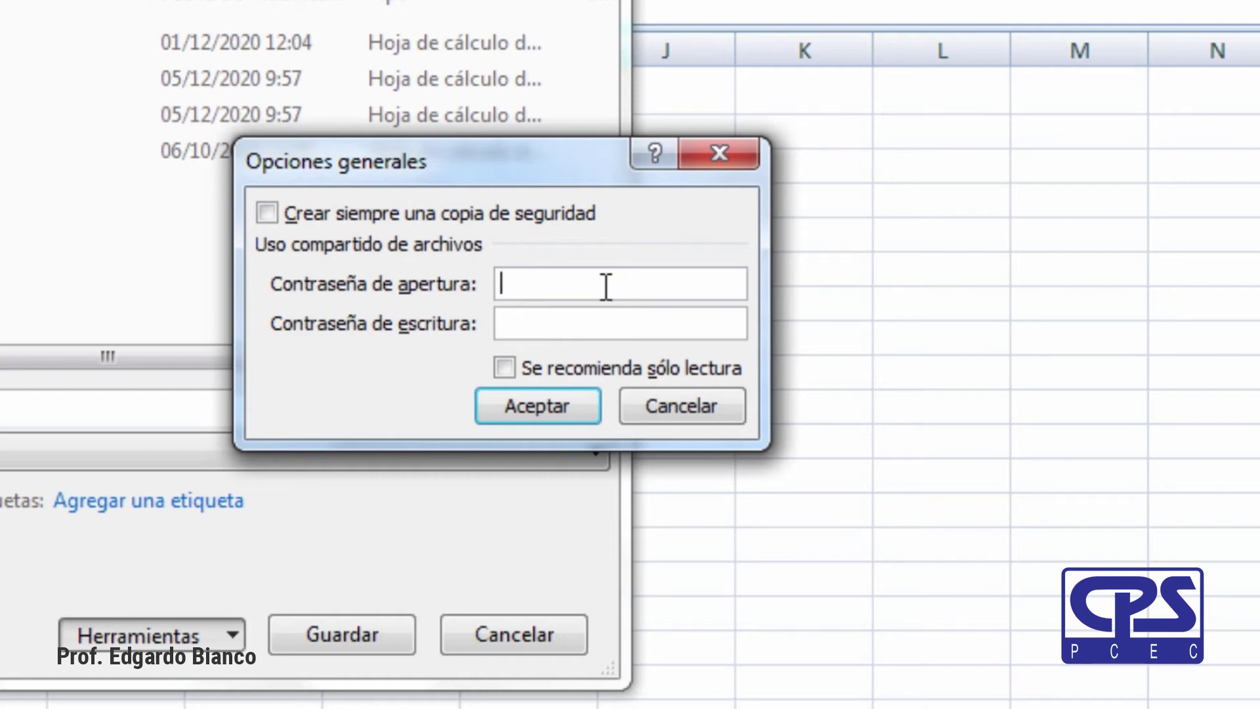
{"action": "type", "text": "123"}
{"action": "left_click", "coordinate": [555, 327]}
{"action": "type", "text": "123"}
{"action": "left_click", "coordinate": [546, 408]}
{"action": "type", "text": "123"}
{"action": "left_click", "coordinate": [837, 462]}
{"action": "type", "text": "123"}
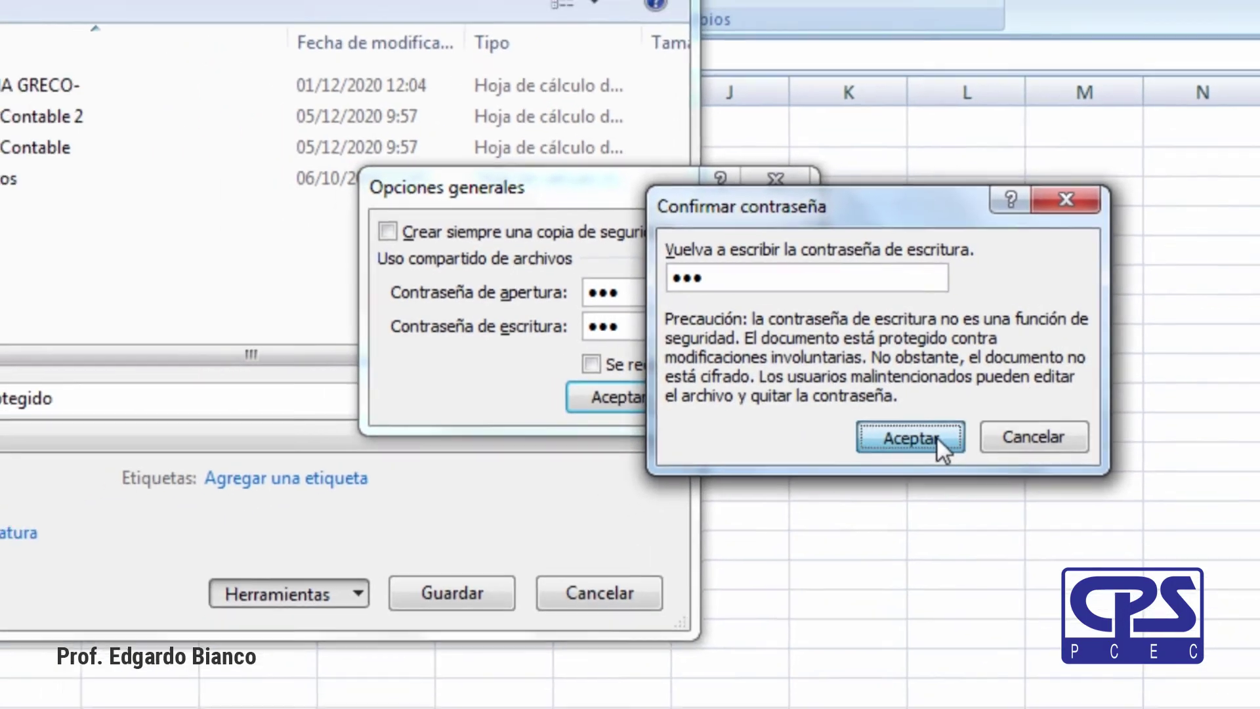
{"action": "left_click", "coordinate": [907, 454]}
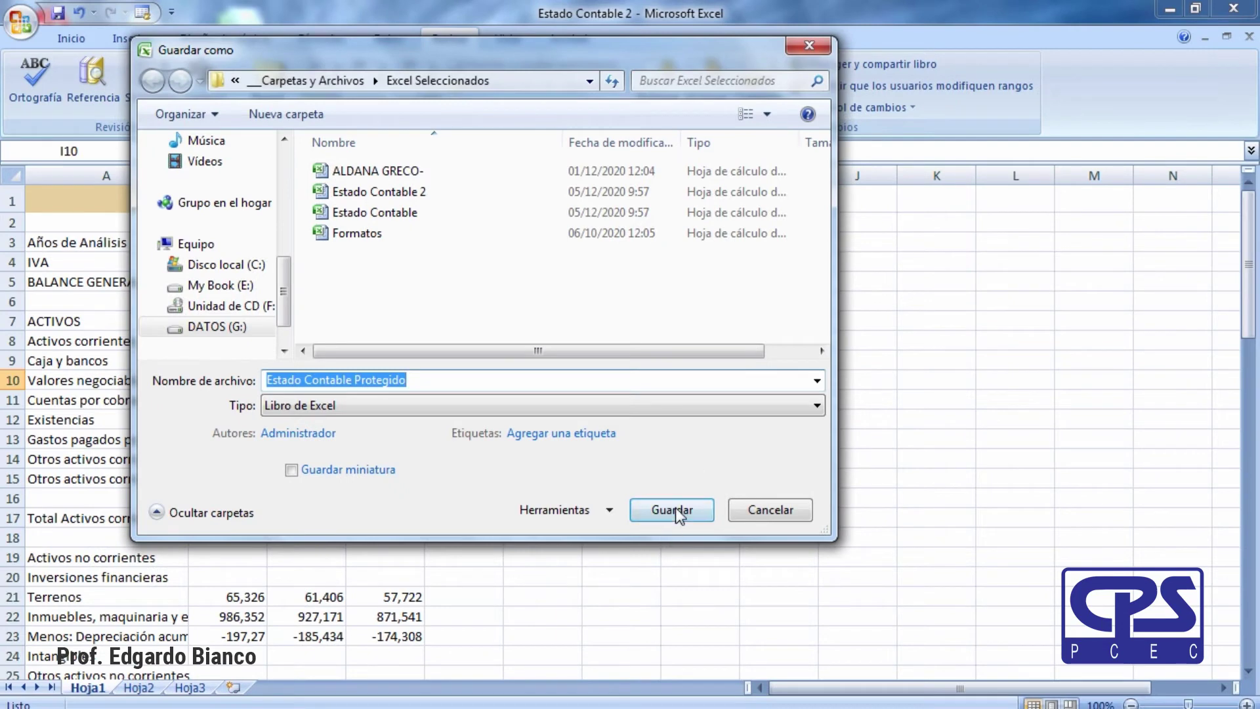
{"action": "left_click", "coordinate": [672, 510]}
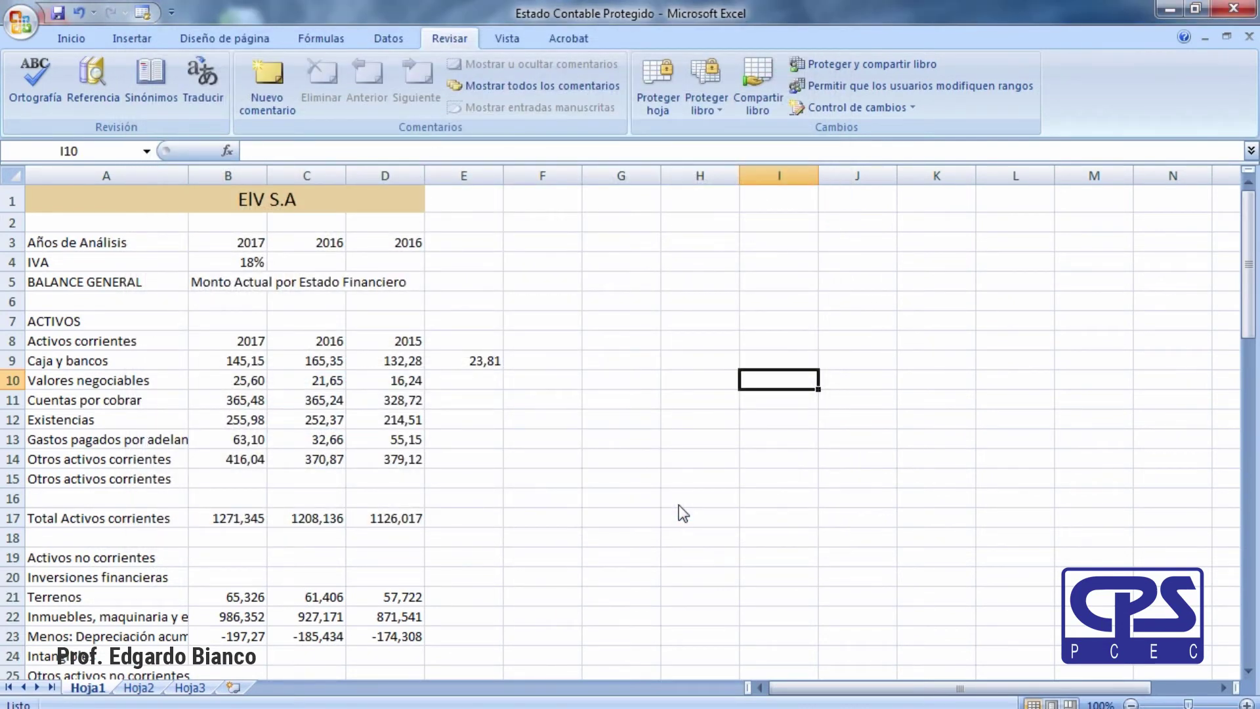
Close the workbook and reopen Estado Contable Protegido from Explorer.
{"action": "left_click", "coordinate": [1250, 36]}
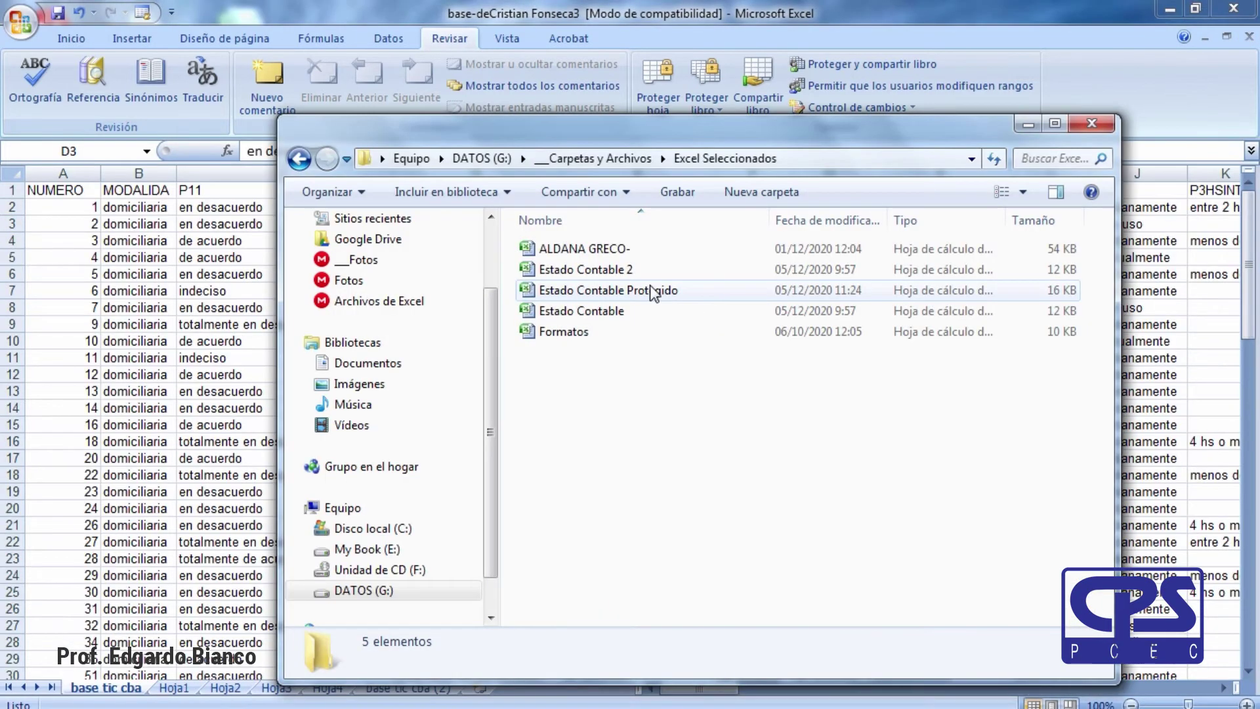
{"action": "left_click", "coordinate": [613, 294]}
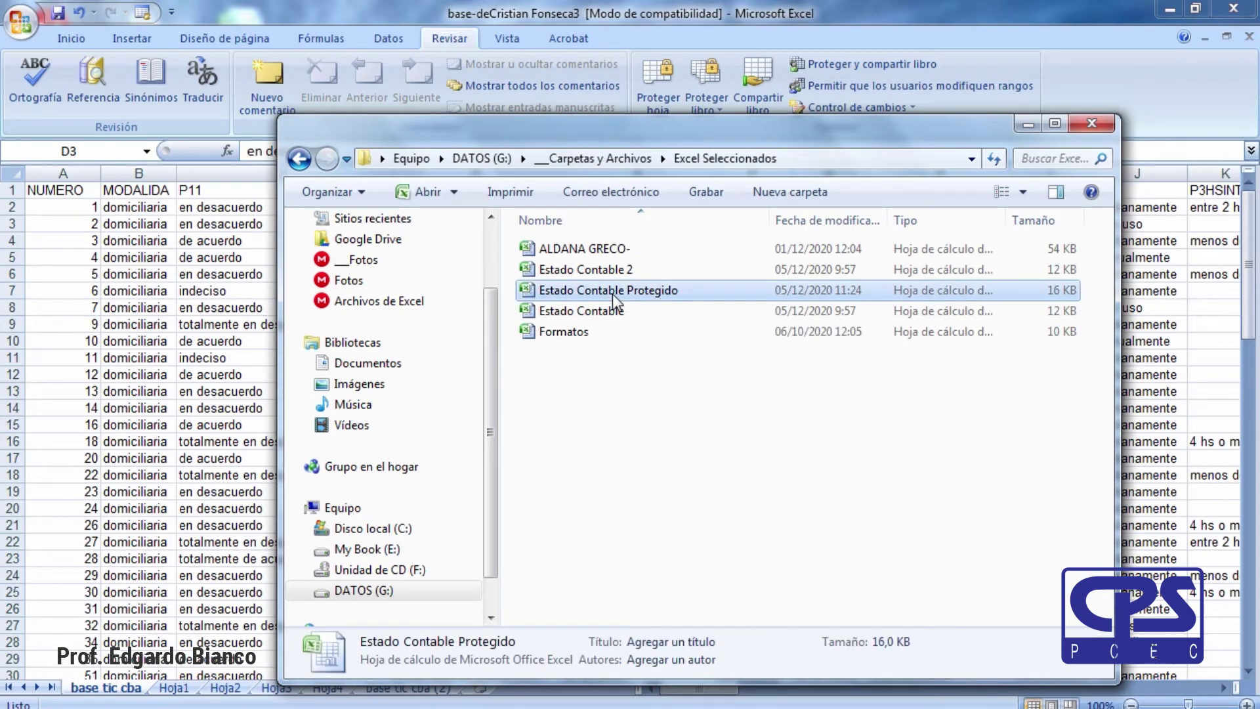
{"action": "double_click", "coordinate": [613, 294]}
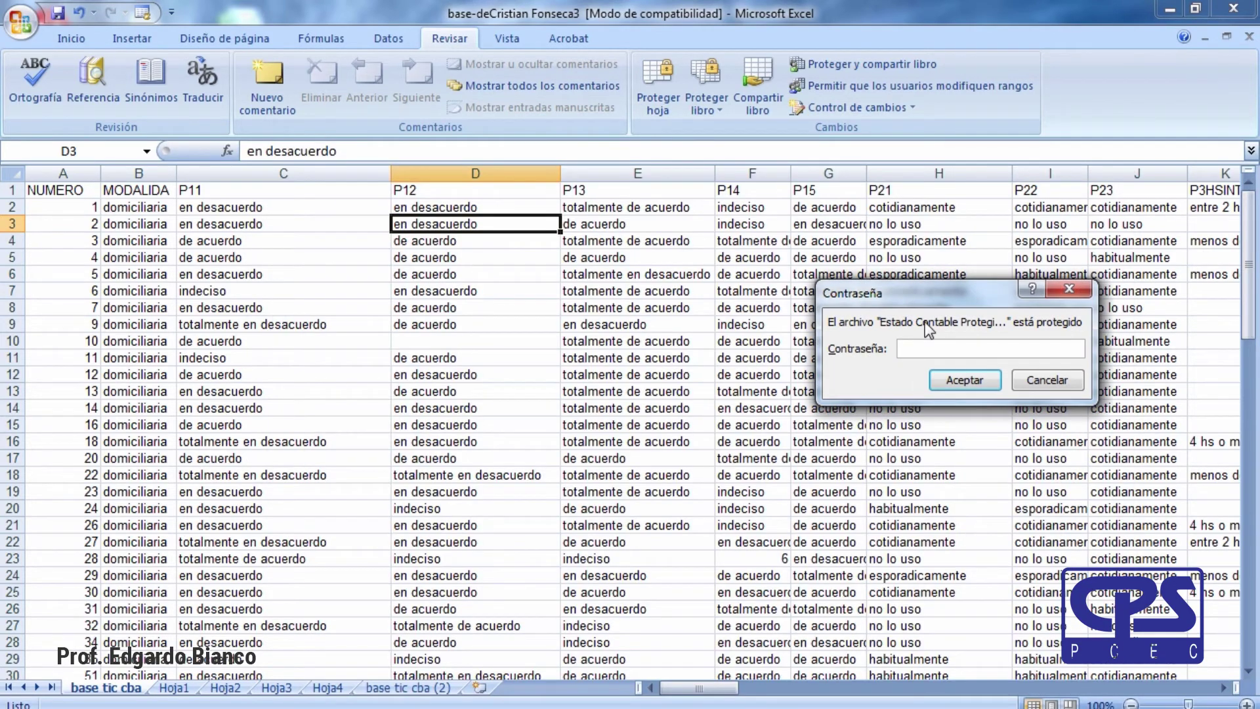
{"action": "left_click_drag", "start_coordinate": [820, 295], "coordinate": [590, 298]}
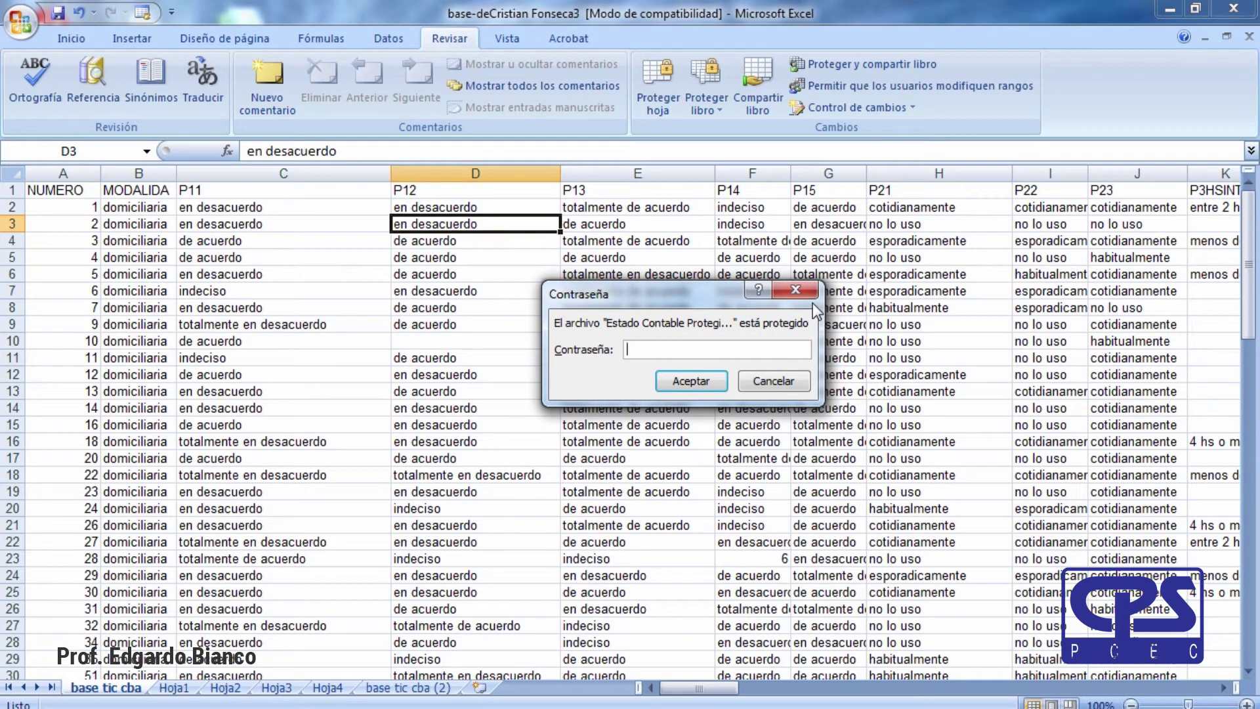
Enter the opening and write passwords, then browse the reopened balance sheet.
{"action": "type", "text": "•"}
{"action": "left_click", "coordinate": [697, 380]}
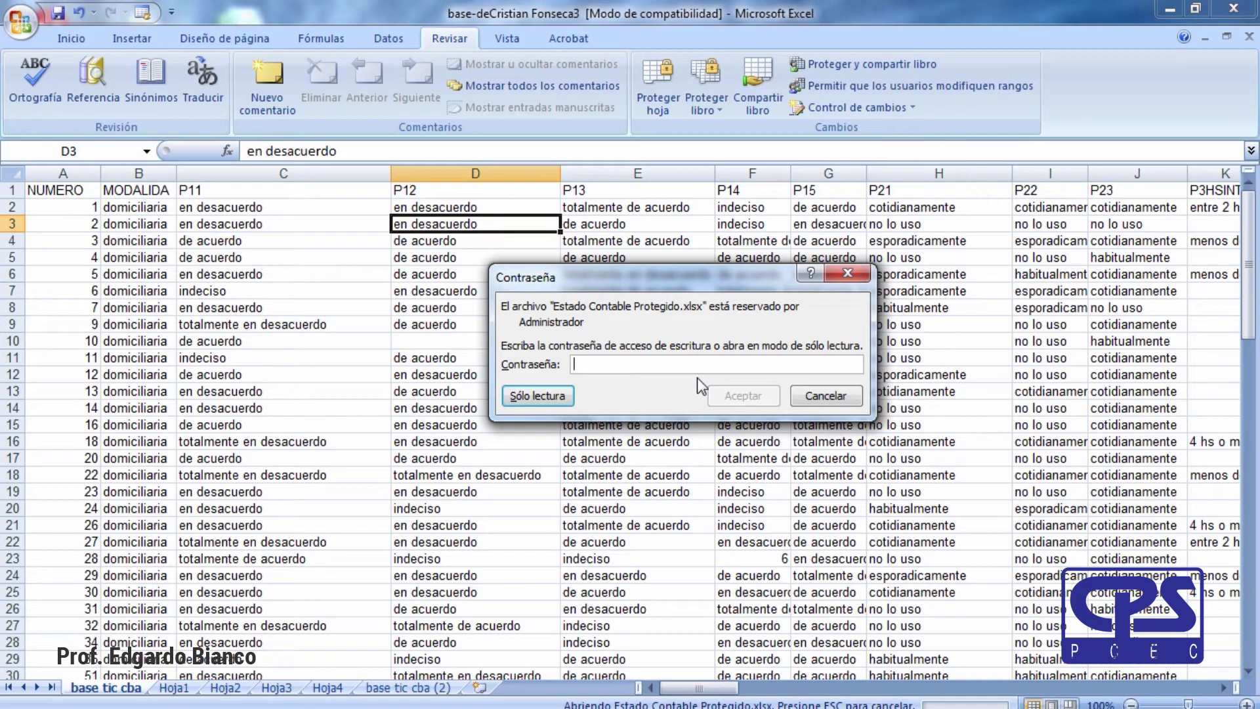
{"action": "type", "text": "•••"}
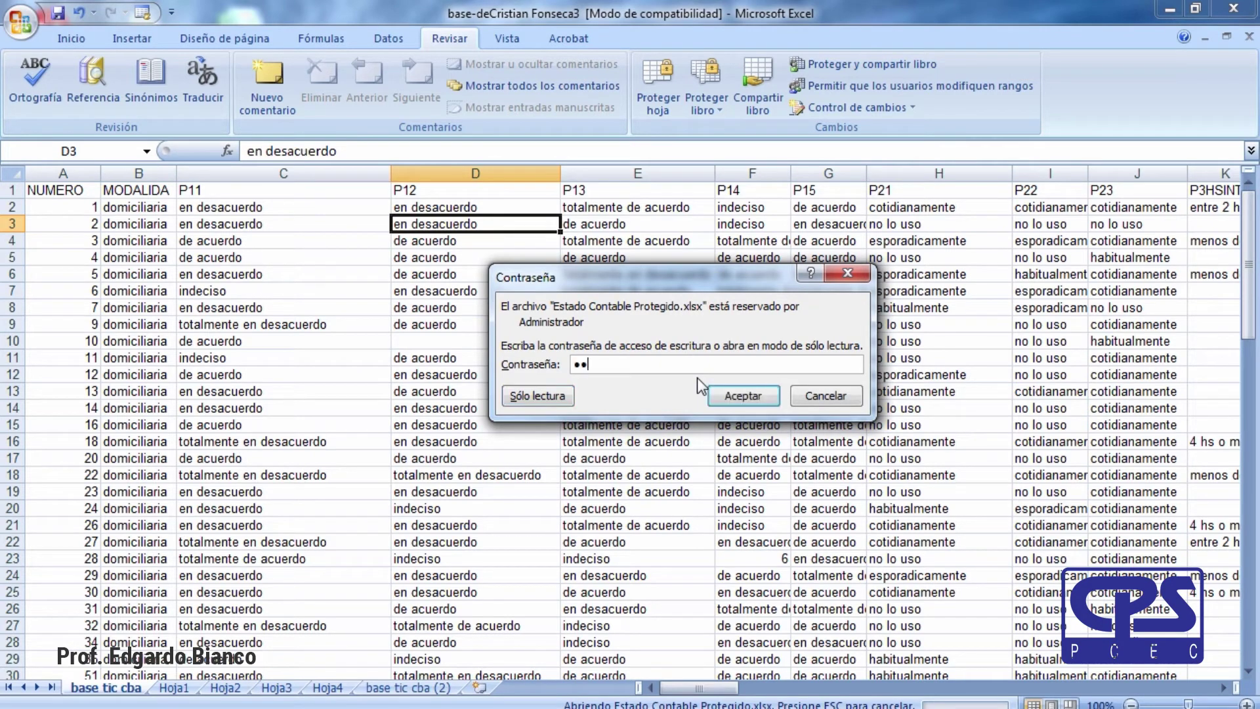
{"action": "left_click", "coordinate": [730, 397]}
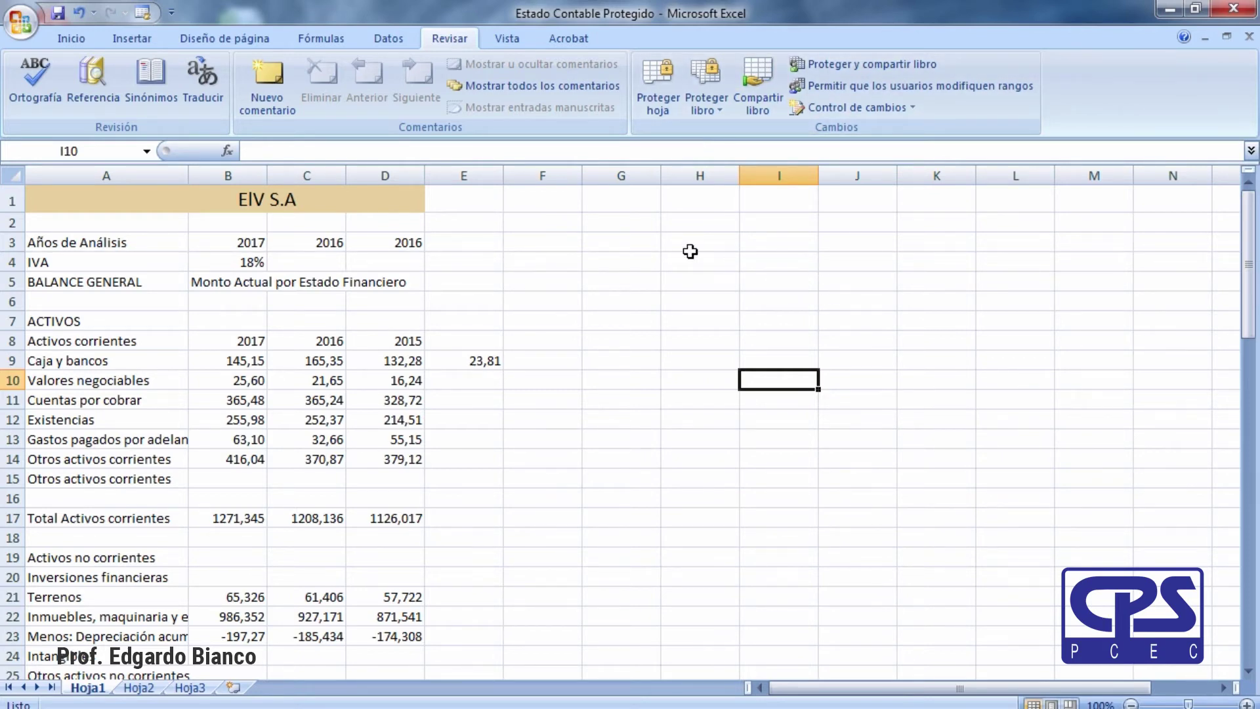
{"action": "left_click", "coordinate": [722, 305]}
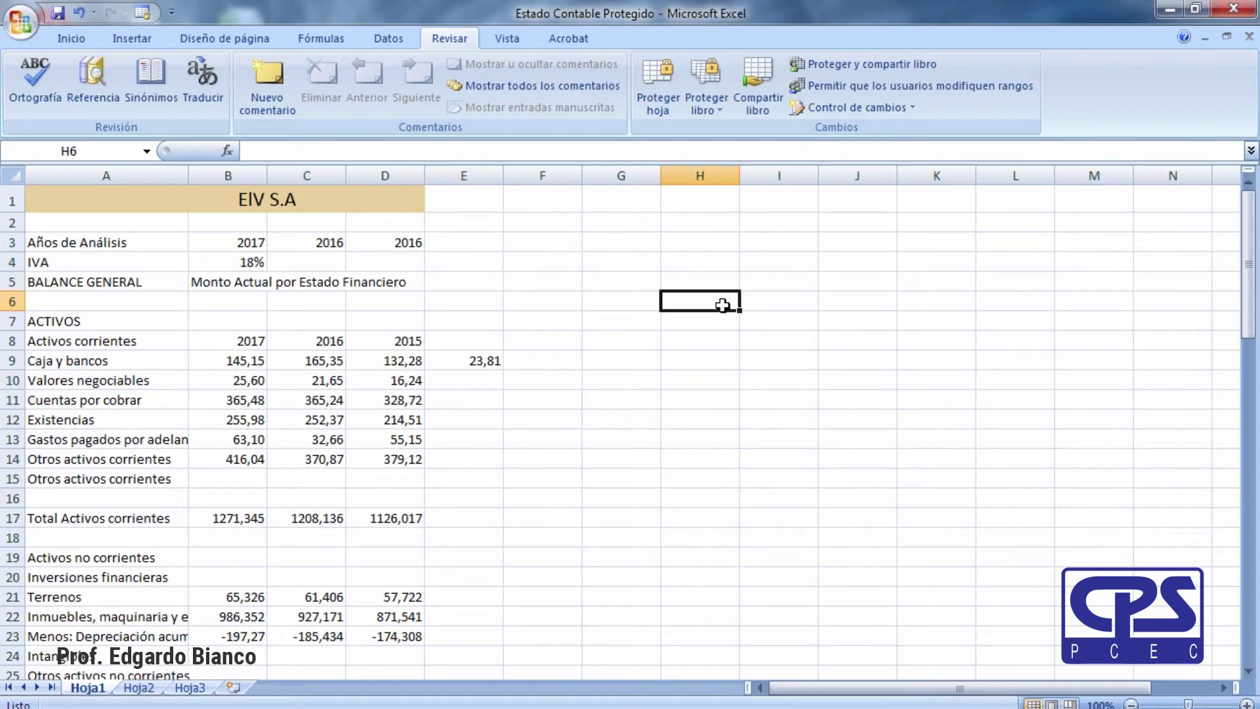
{"action": "scroll", "coordinate": [355, 511], "scroll_direction": "down", "scroll_amount": 6}
{"action": "left_click", "coordinate": [483, 509]}
{"action": "scroll", "coordinate": [485, 512], "scroll_direction": "up", "scroll_amount": 6}
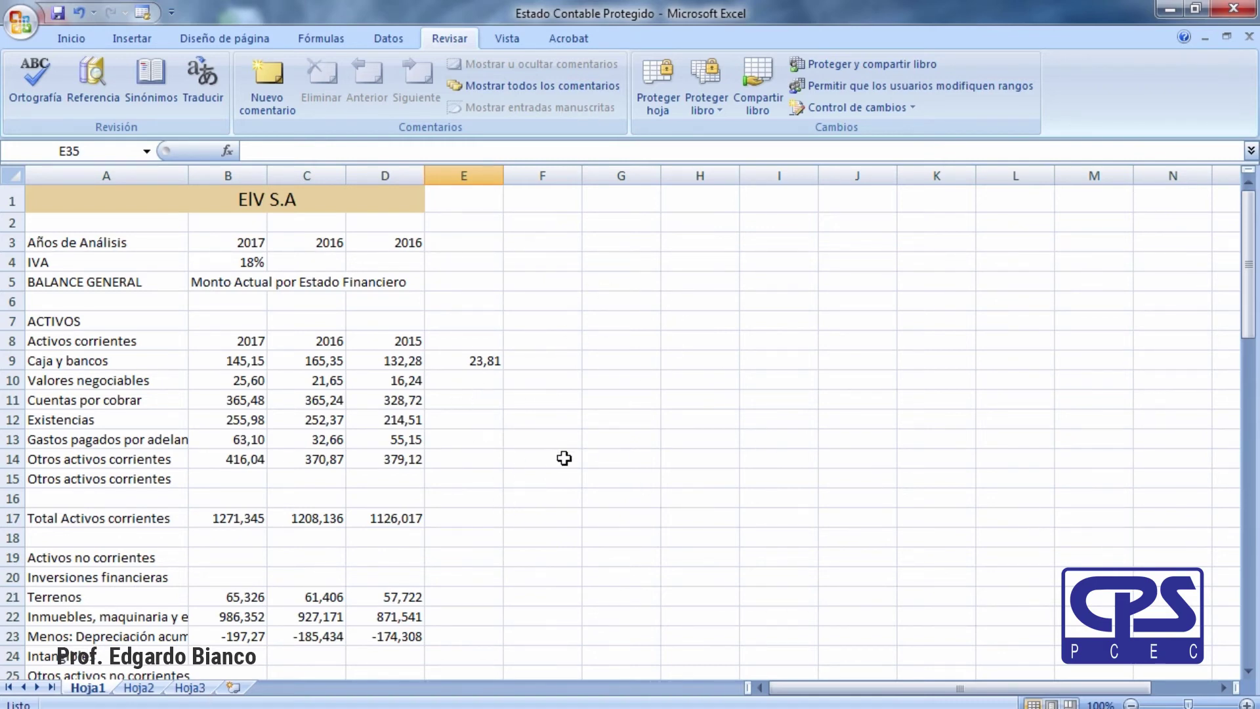
After backing out of Mover o copiar, rename the Hoja1 tab to 'Datos'.
{"action": "right_click", "coordinate": [91, 694]}
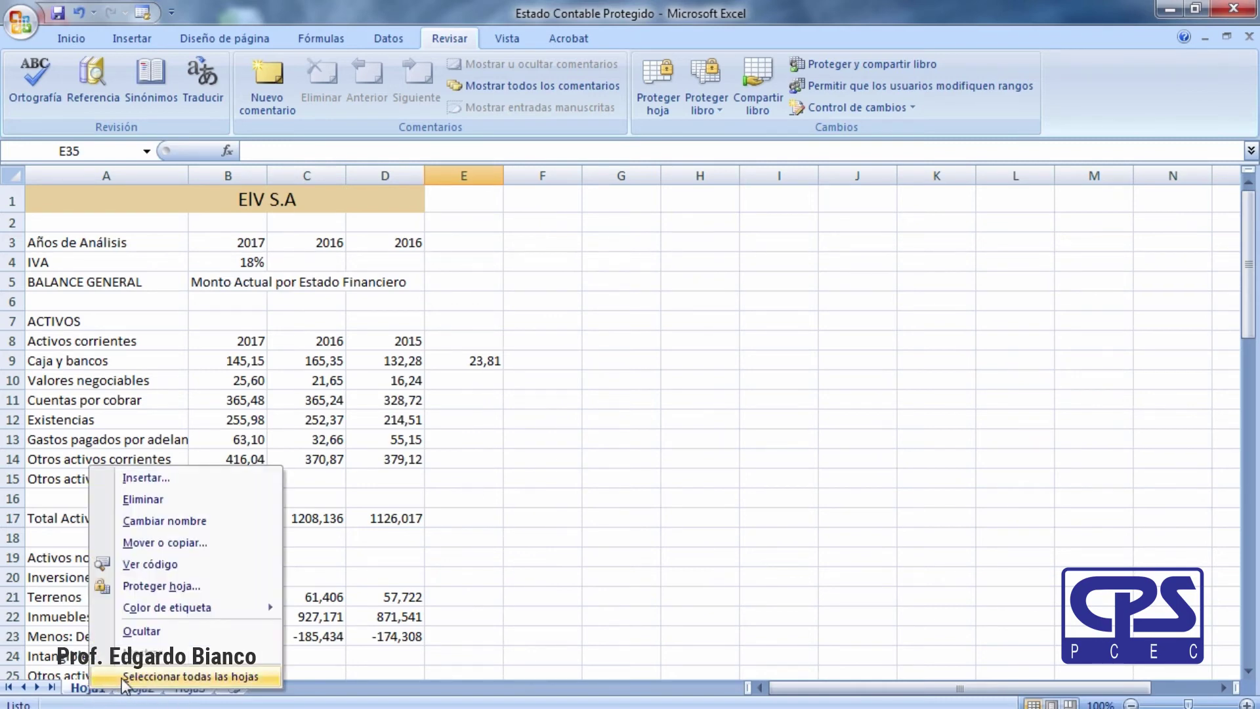
{"action": "left_click", "coordinate": [159, 546]}
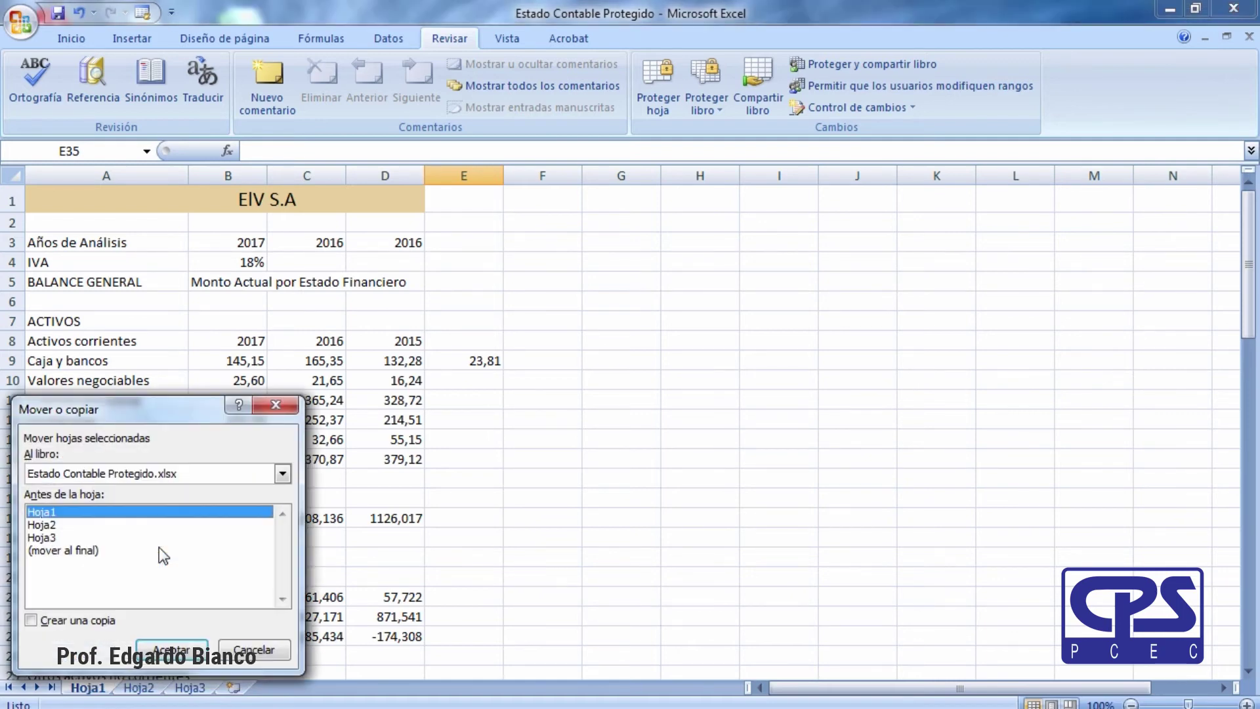
{"action": "left_click_drag", "start_coordinate": [128, 399], "coordinate": [614, 247]}
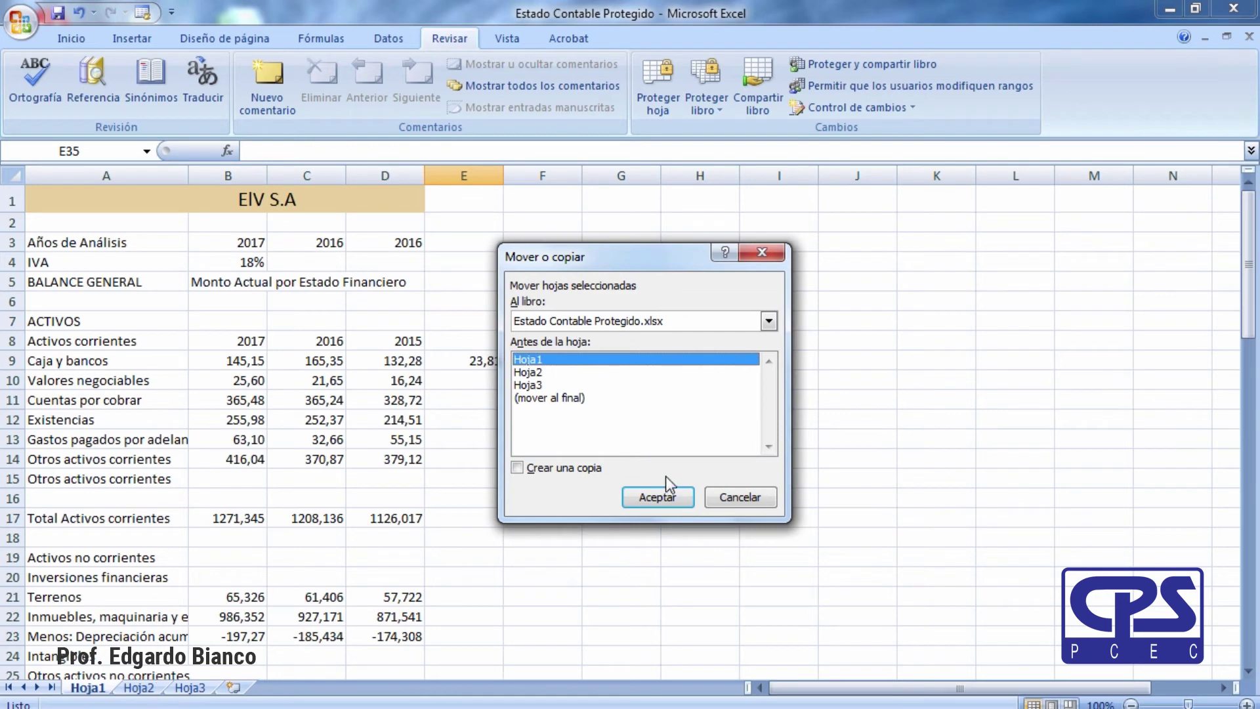
{"action": "left_click", "coordinate": [738, 501]}
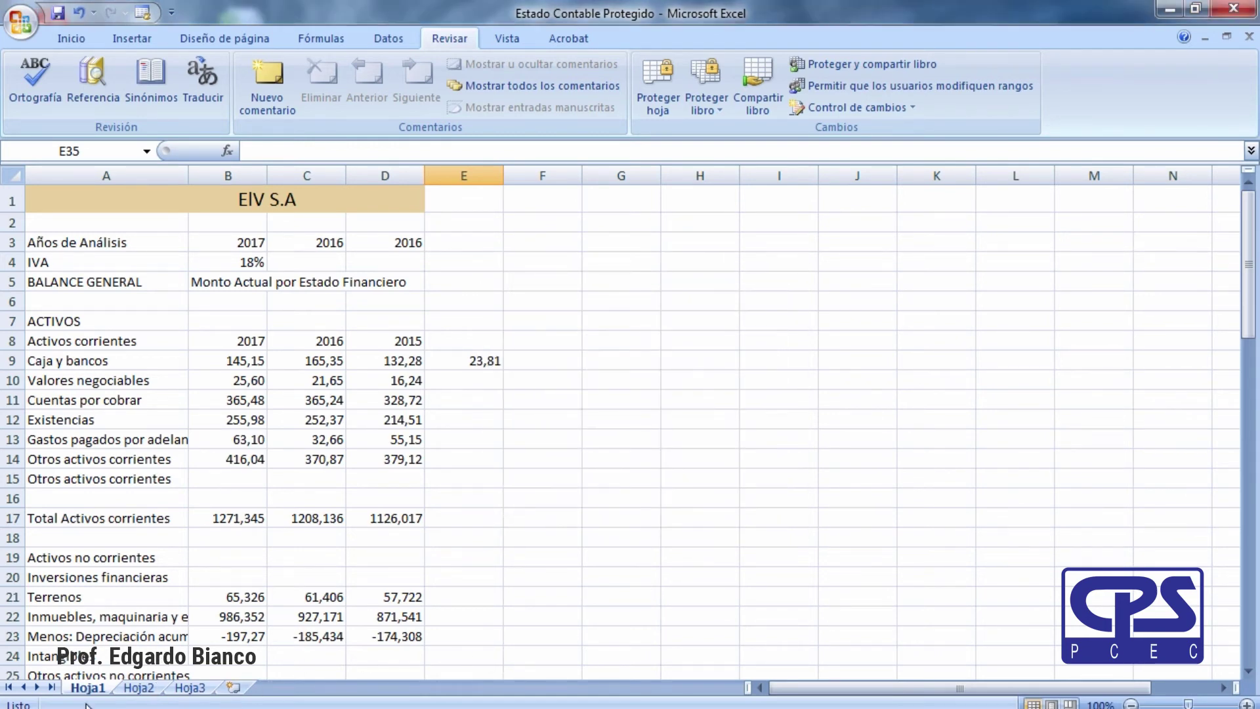
{"action": "right_click", "coordinate": [90, 690]}
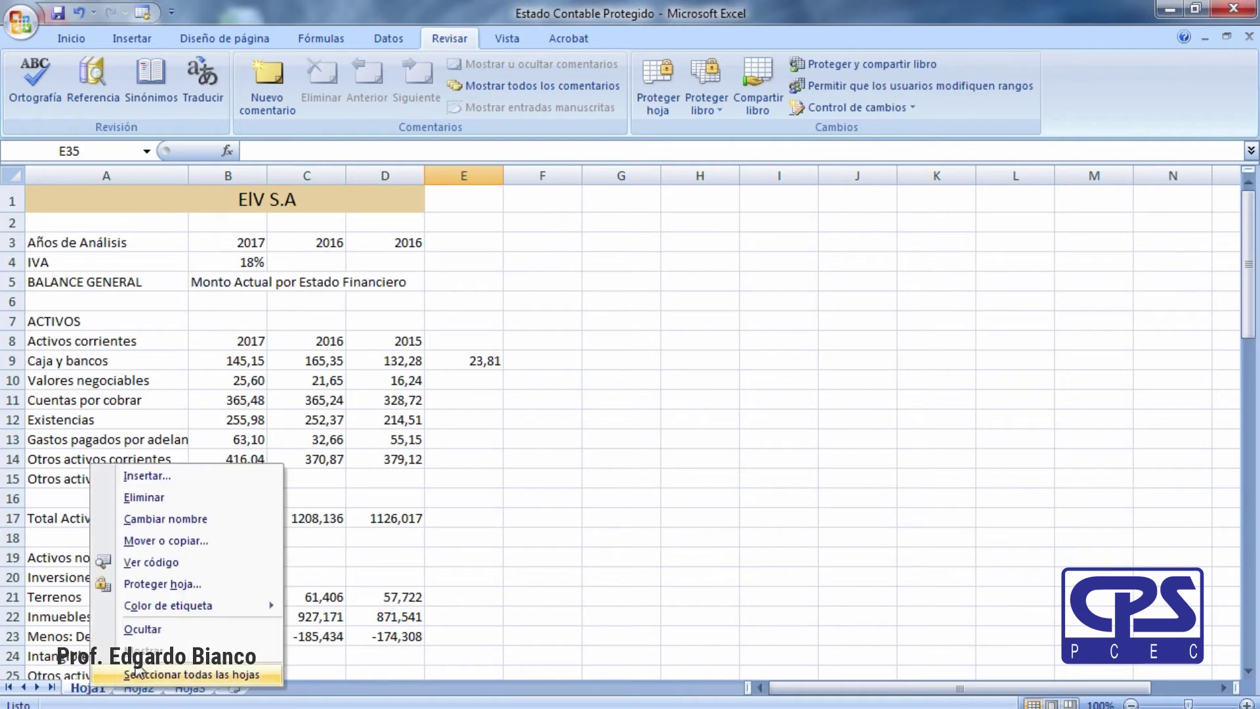
{"action": "left_click", "coordinate": [174, 518]}
{"action": "type", "text": "Datos"}
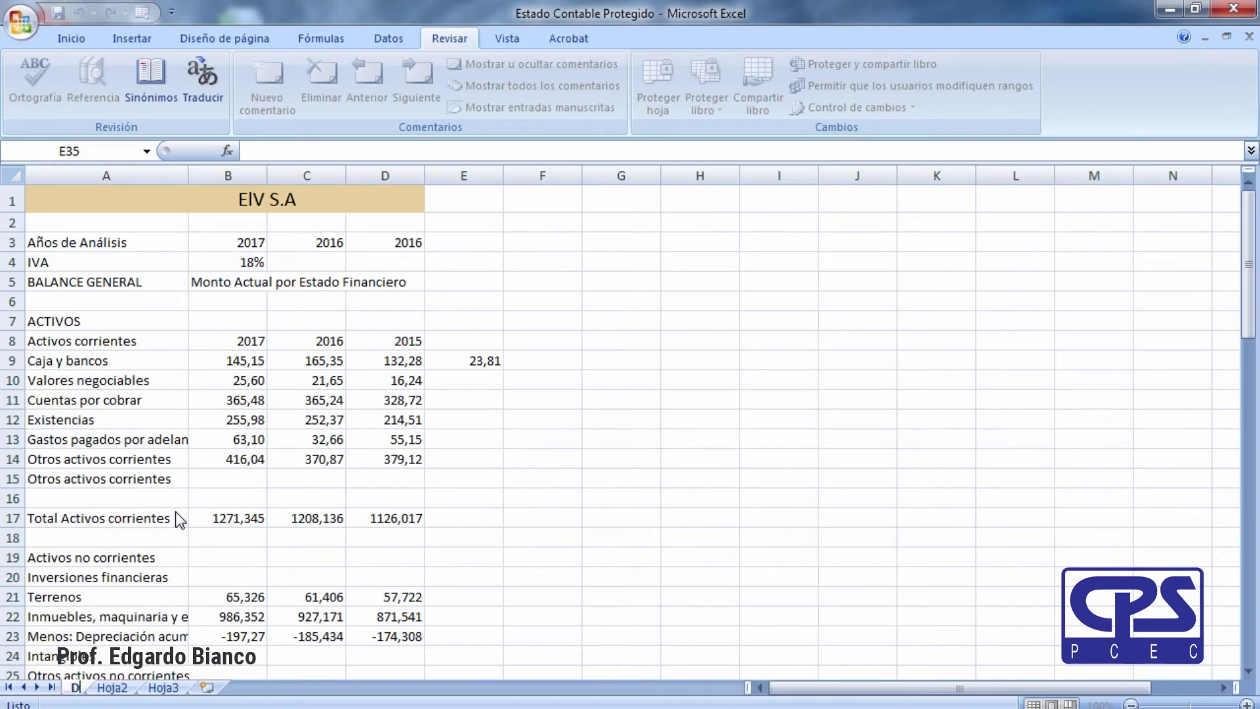
{"action": "key", "text": "Return"}
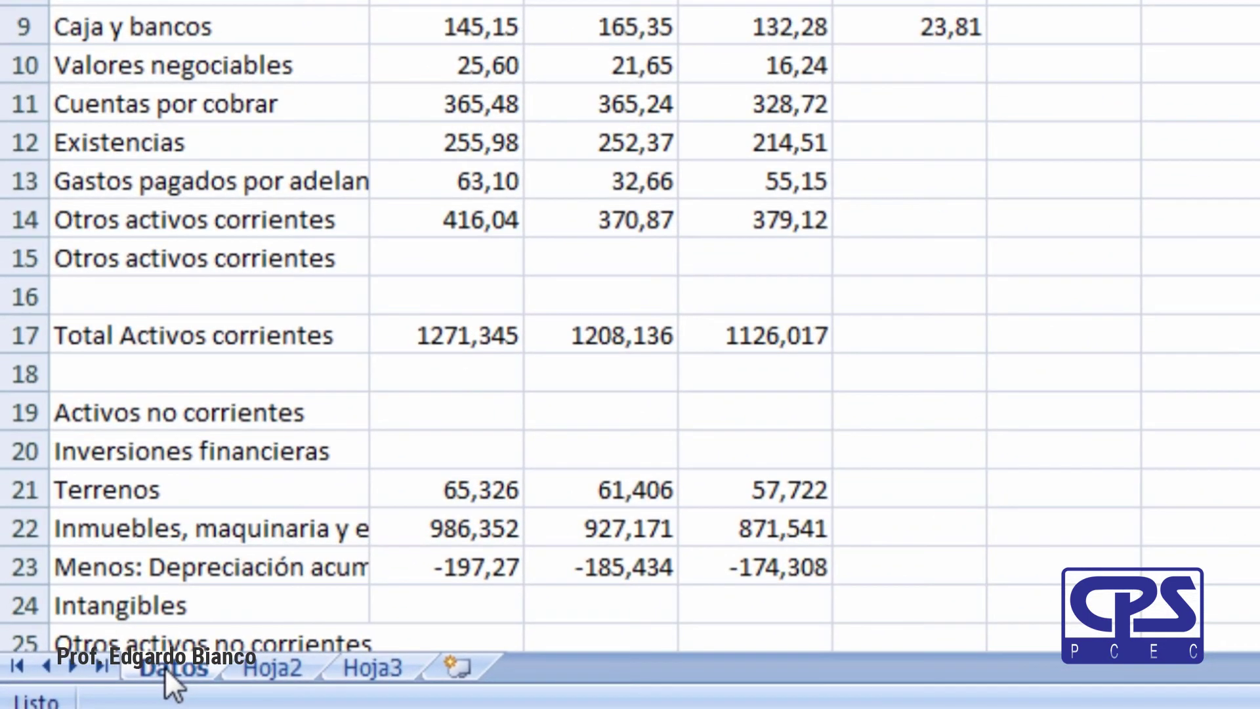
{"action": "right_click", "coordinate": [88, 688]}
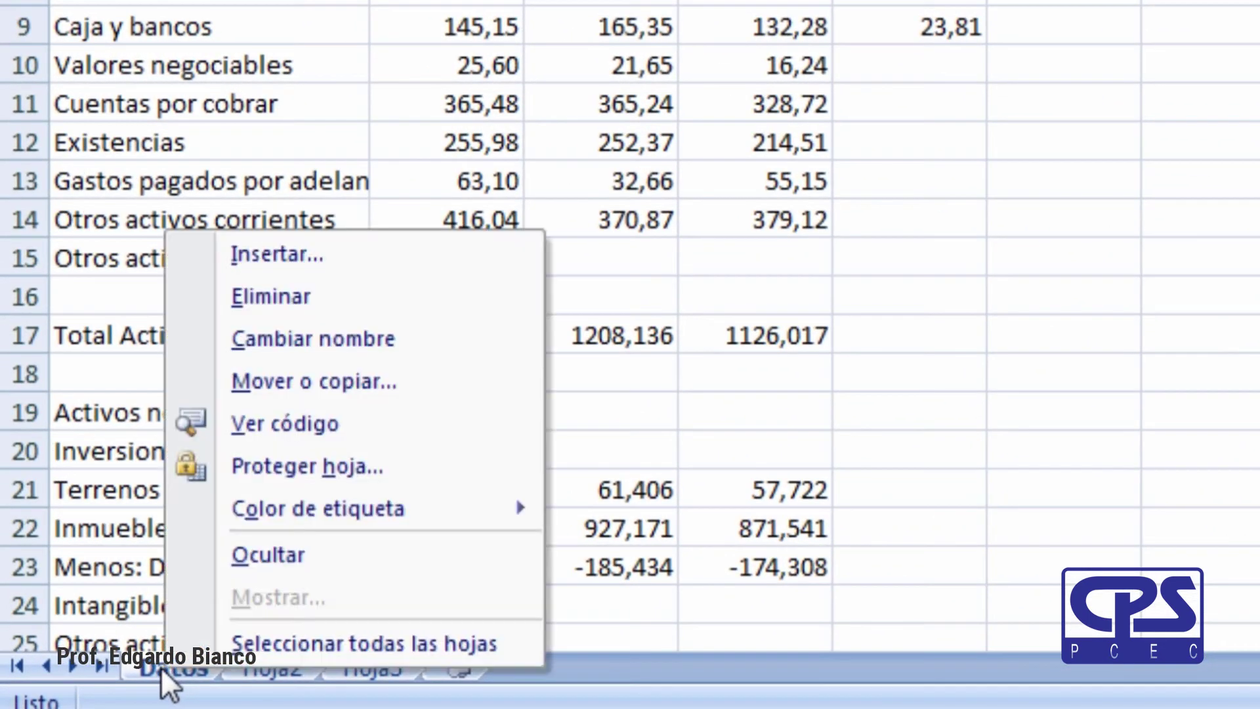
{"action": "left_click", "coordinate": [300, 383]}
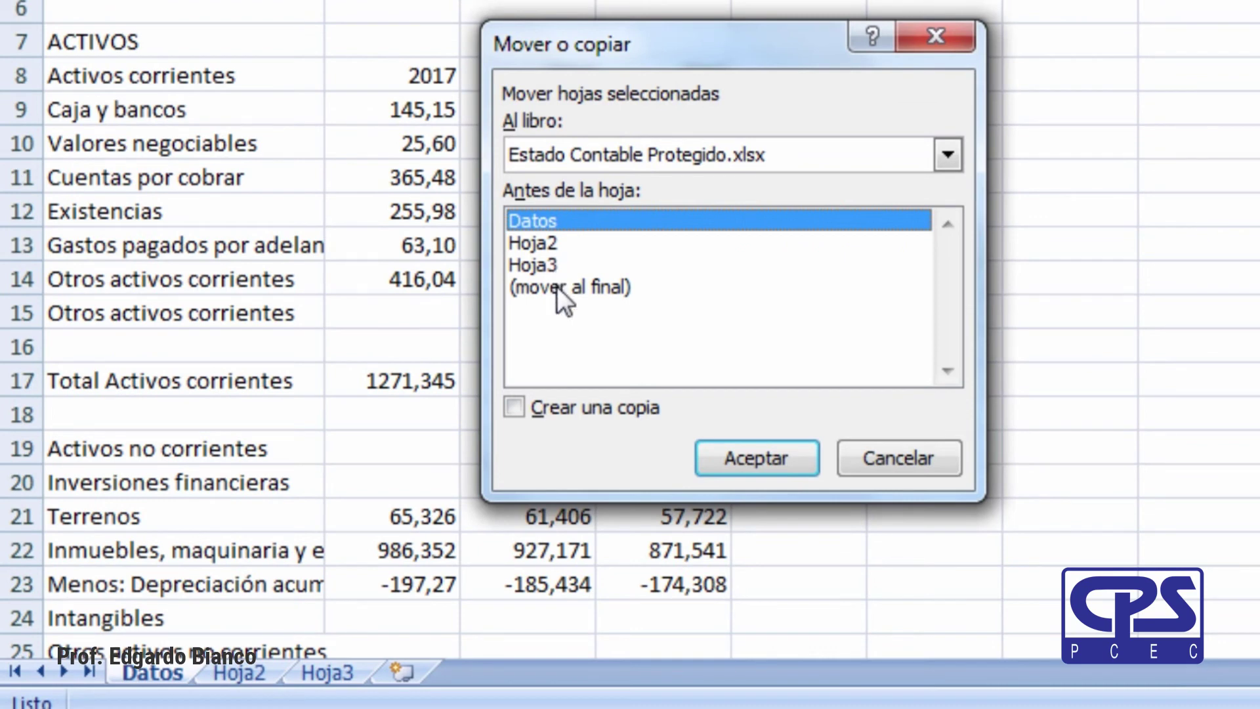
{"action": "left_click", "coordinate": [557, 287]}
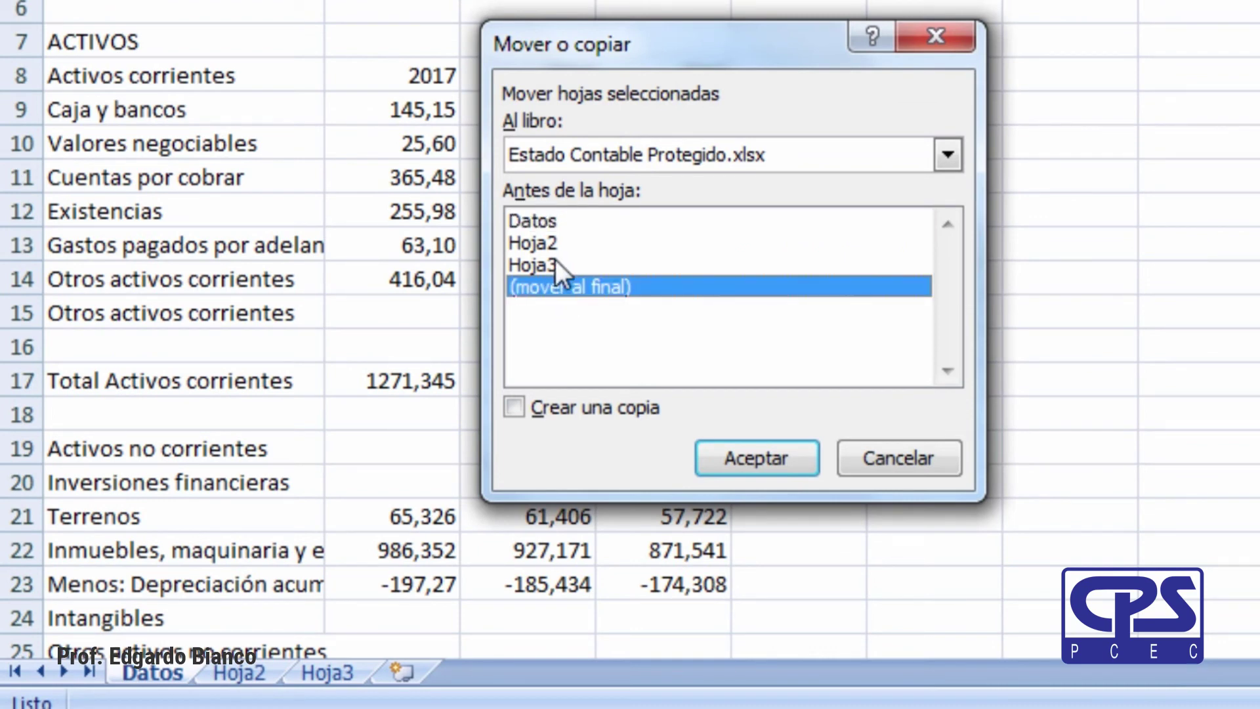
{"action": "left_click", "coordinate": [555, 264]}
{"action": "left_click", "coordinate": [553, 248]}
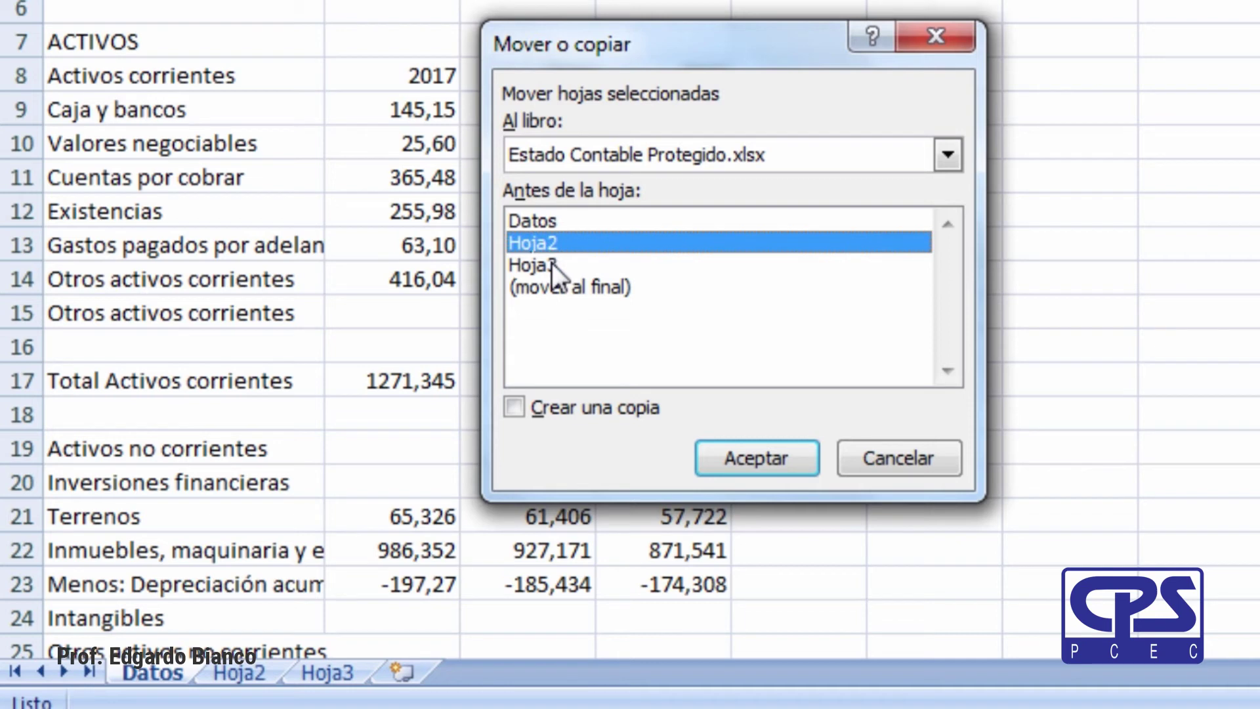
{"action": "left_click", "coordinate": [551, 263]}
{"action": "left_click", "coordinate": [553, 289]}
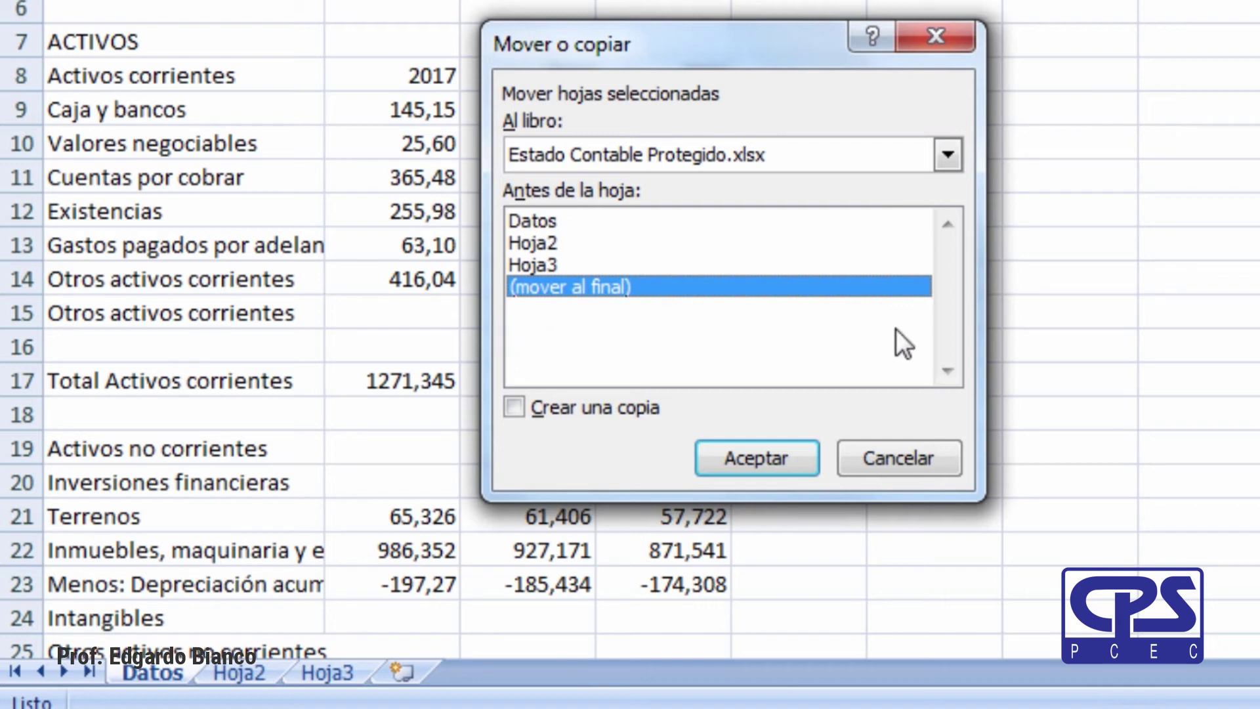
{"action": "left_click", "coordinate": [517, 406]}
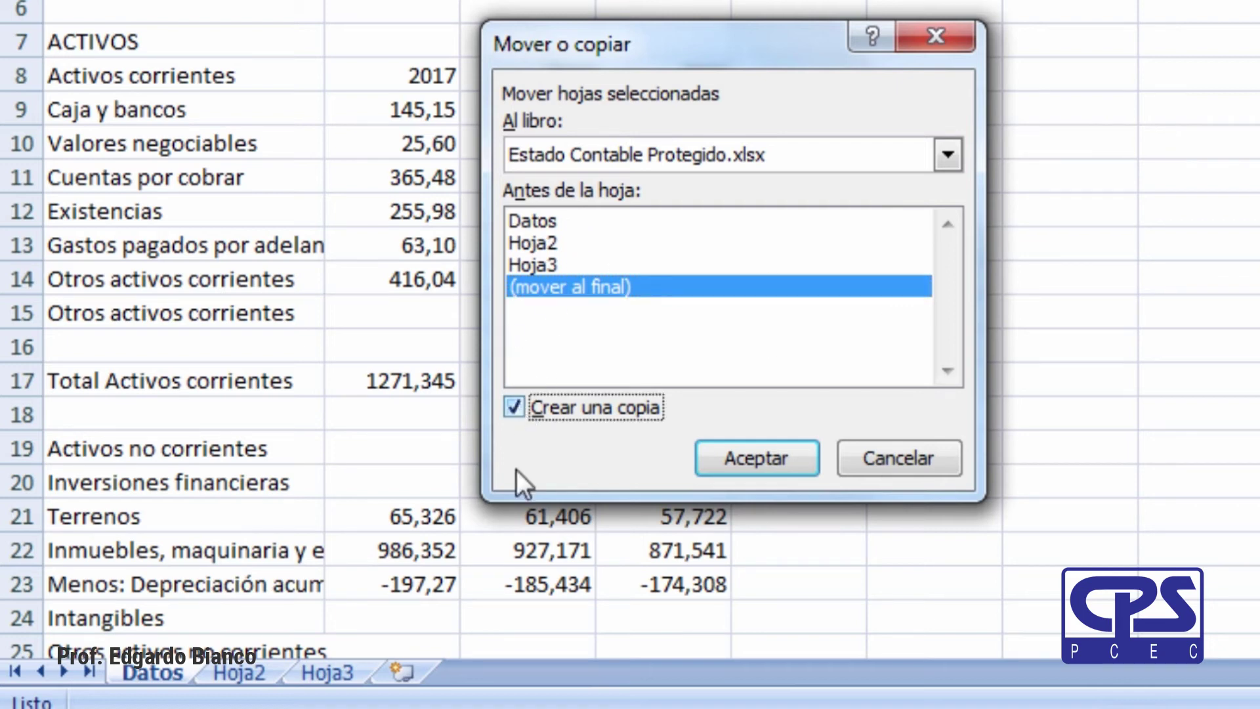
{"action": "left_click", "coordinate": [771, 467]}
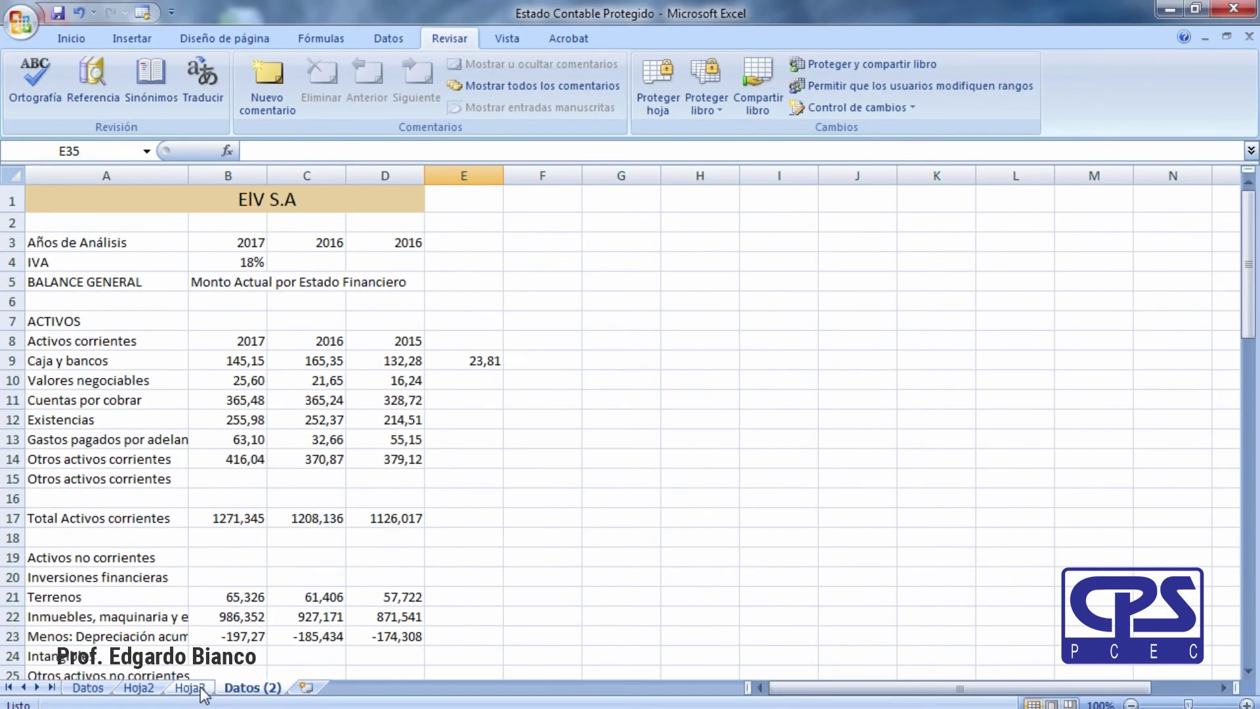
{"action": "left_click", "coordinate": [197, 690]}
{"action": "left_click", "coordinate": [138, 688]}
{"action": "left_click", "coordinate": [92, 687]}
{"action": "left_click", "coordinate": [158, 689]}
{"action": "left_click", "coordinate": [189, 688]}
{"action": "left_click", "coordinate": [251, 688]}
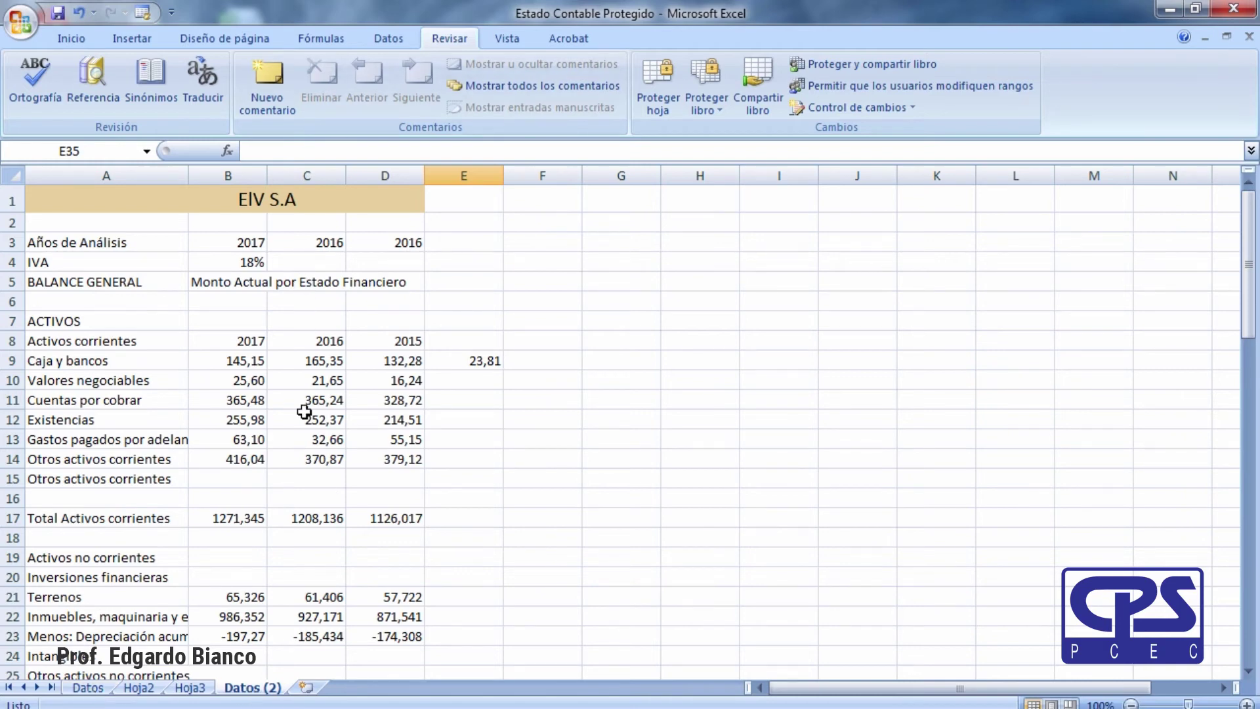
Inspect the 23,81 IVA formula in E9, then delete it to leave the cell empty.
{"action": "left_click", "coordinate": [463, 498]}
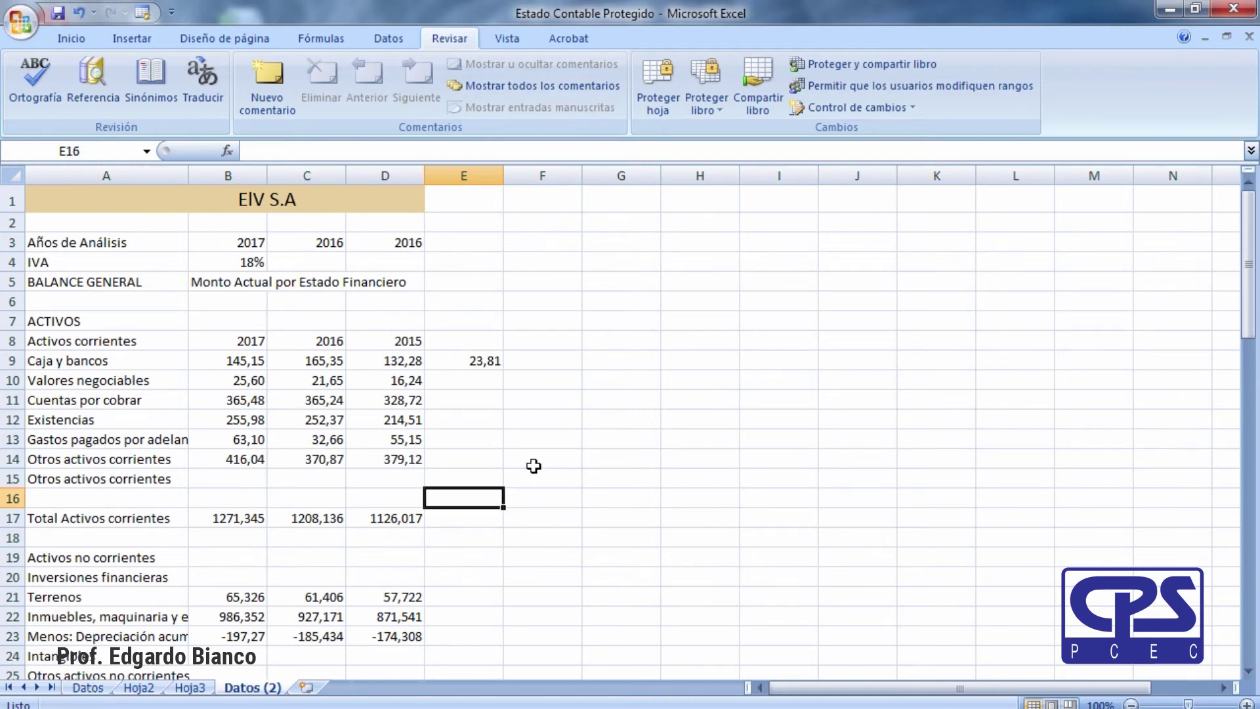
{"action": "left_click", "coordinate": [529, 465]}
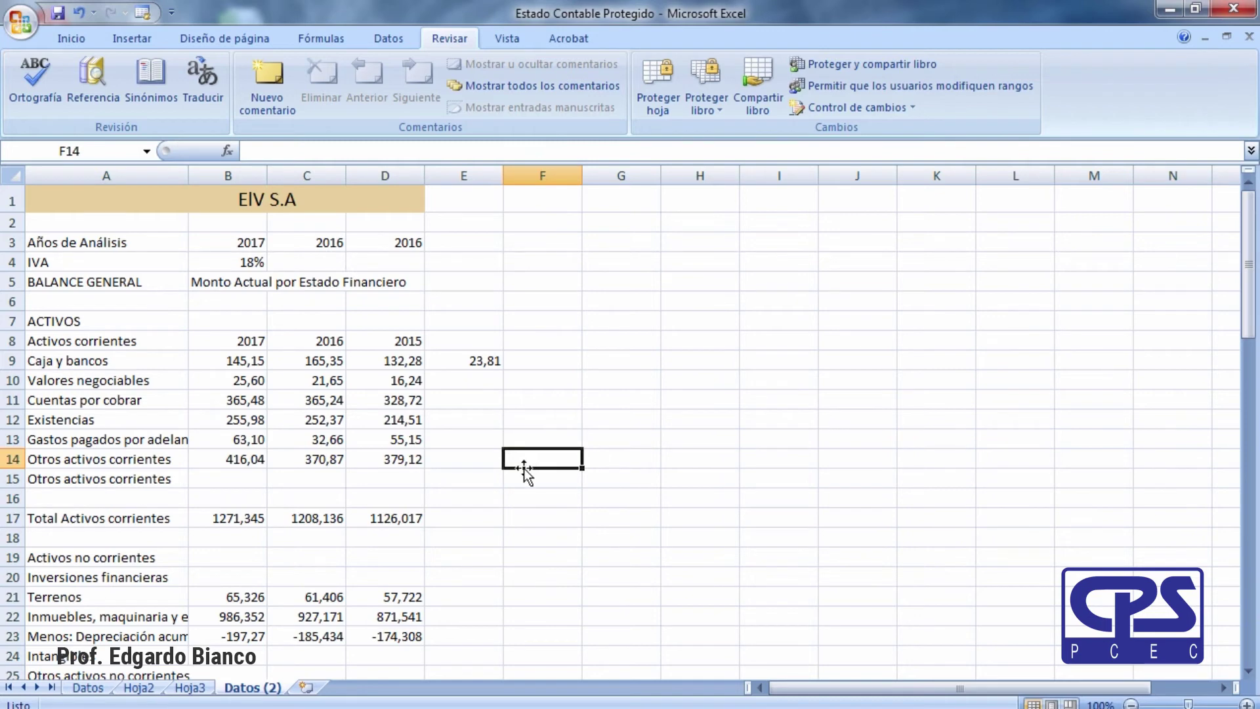
{"action": "left_click", "coordinate": [328, 497]}
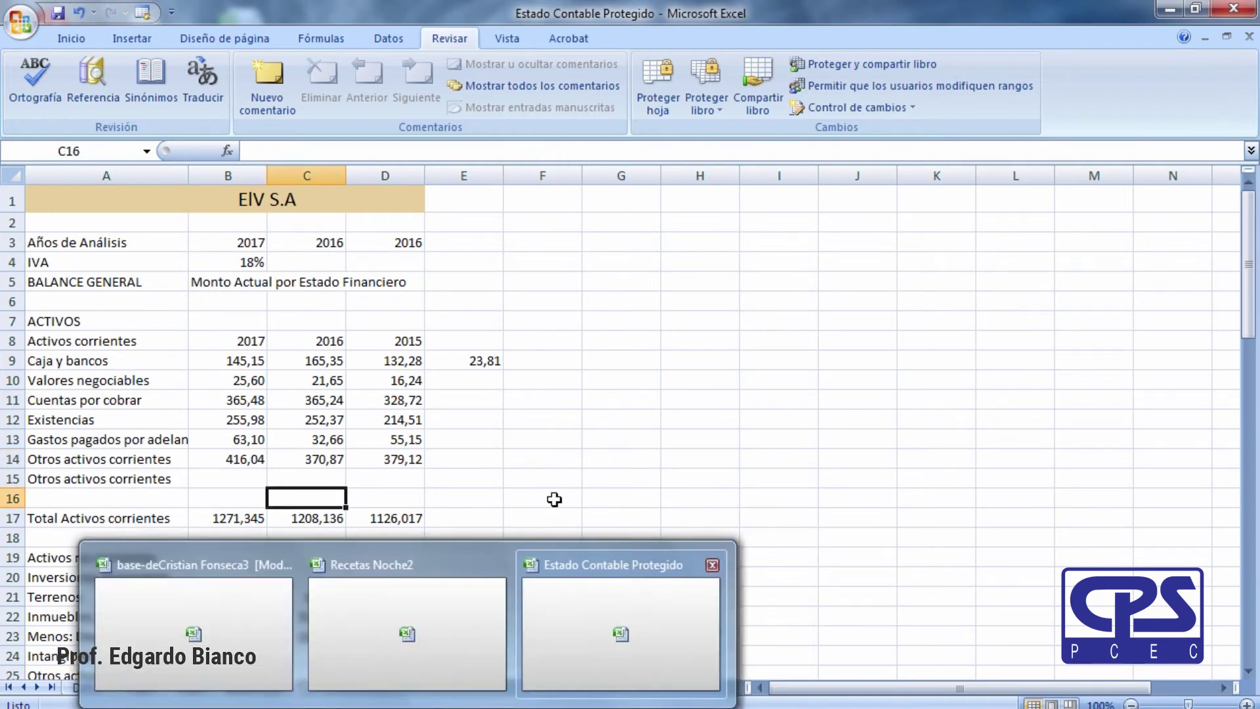
{"action": "left_click", "coordinate": [623, 436]}
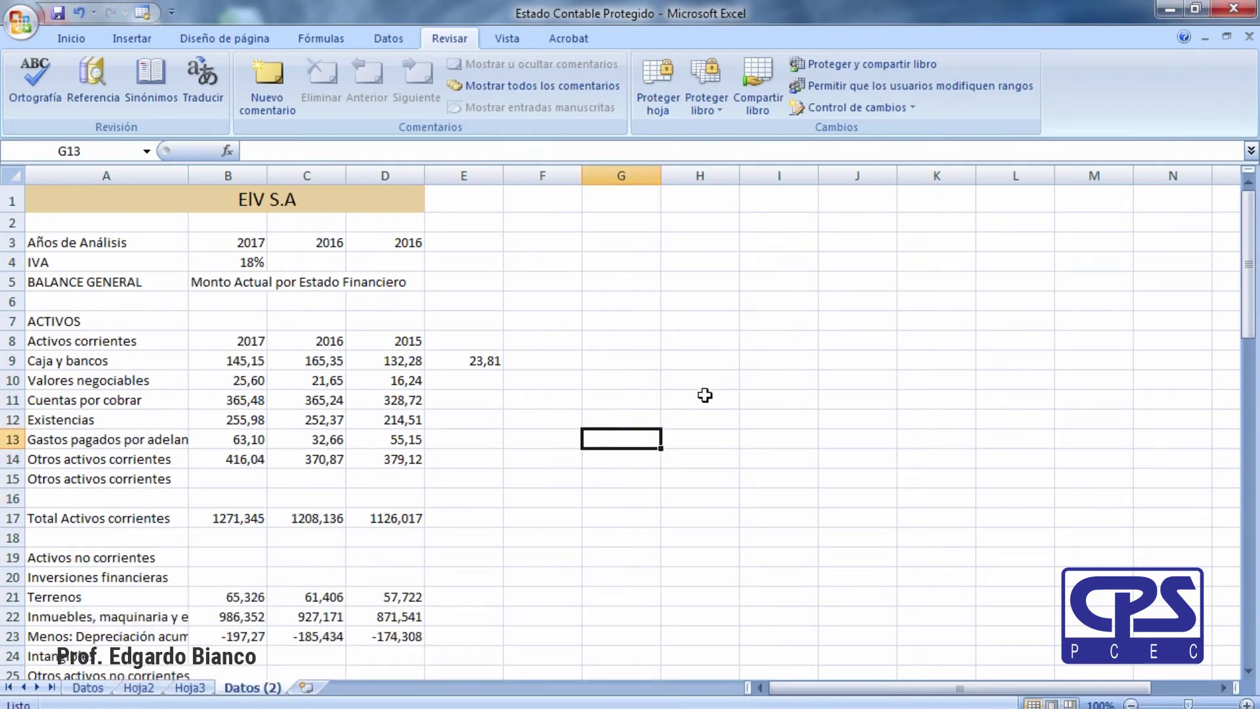
{"action": "left_click", "coordinate": [490, 360]}
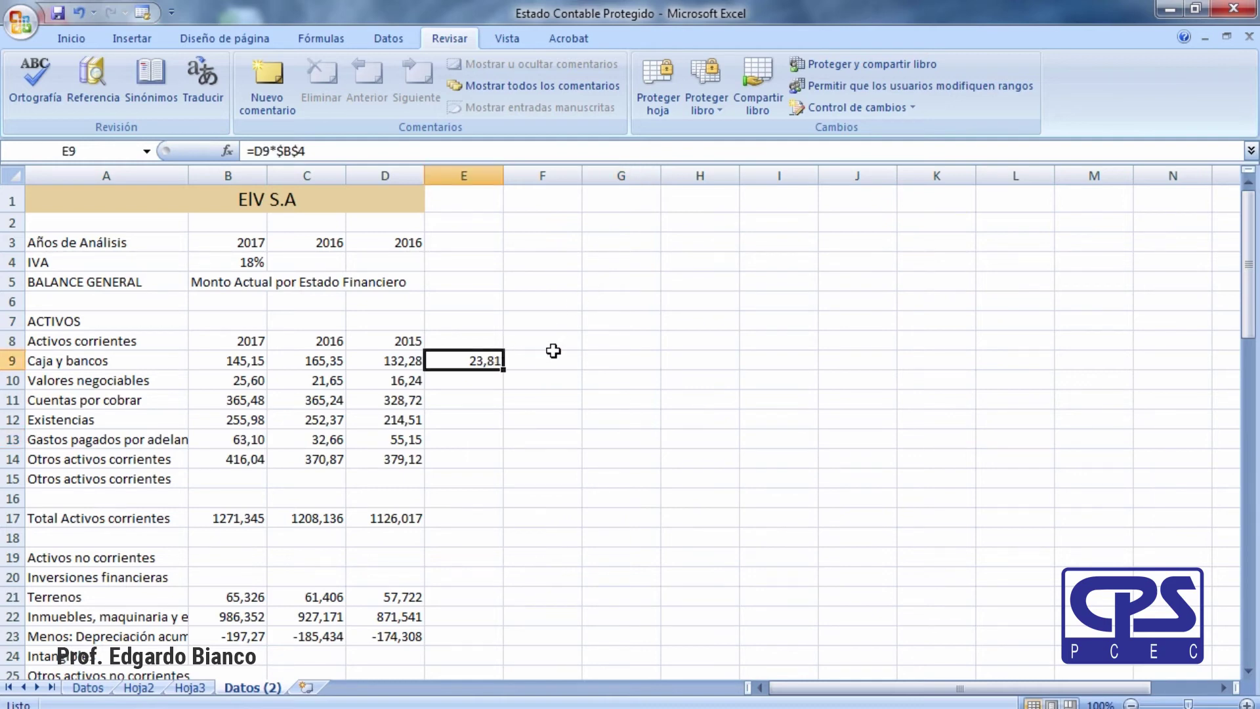
{"action": "left_click", "coordinate": [627, 353]}
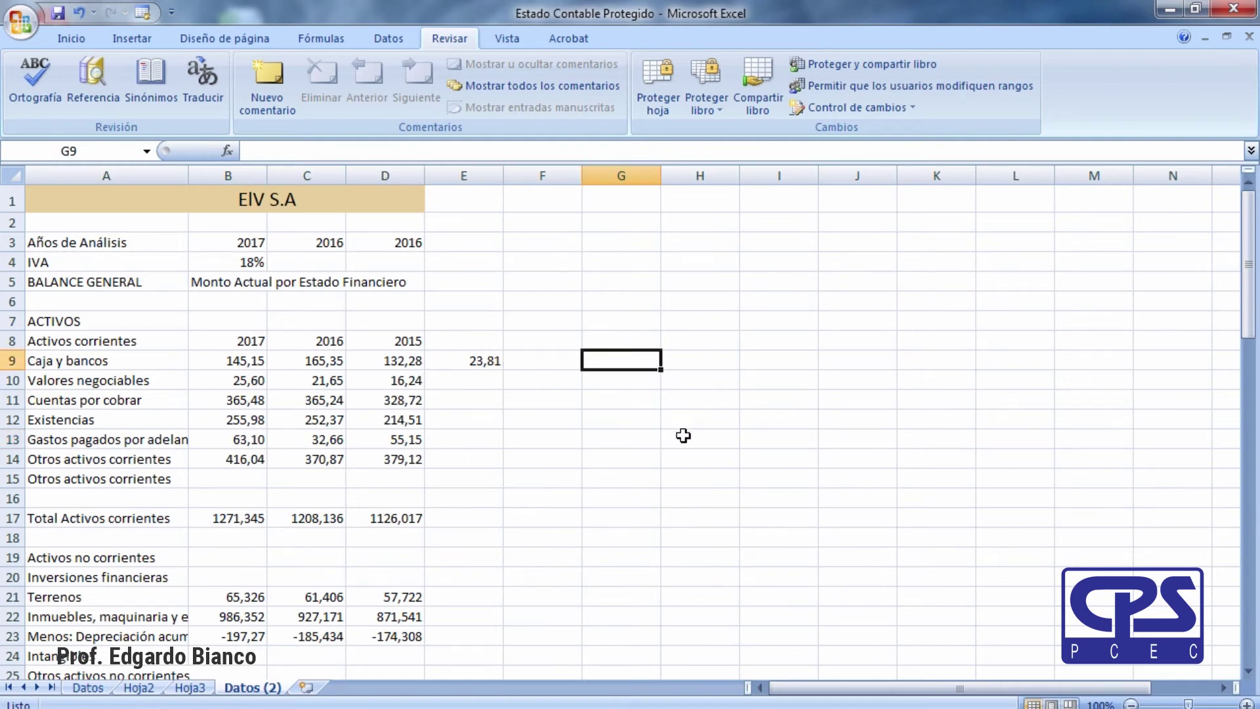
{"action": "left_click", "coordinate": [459, 362]}
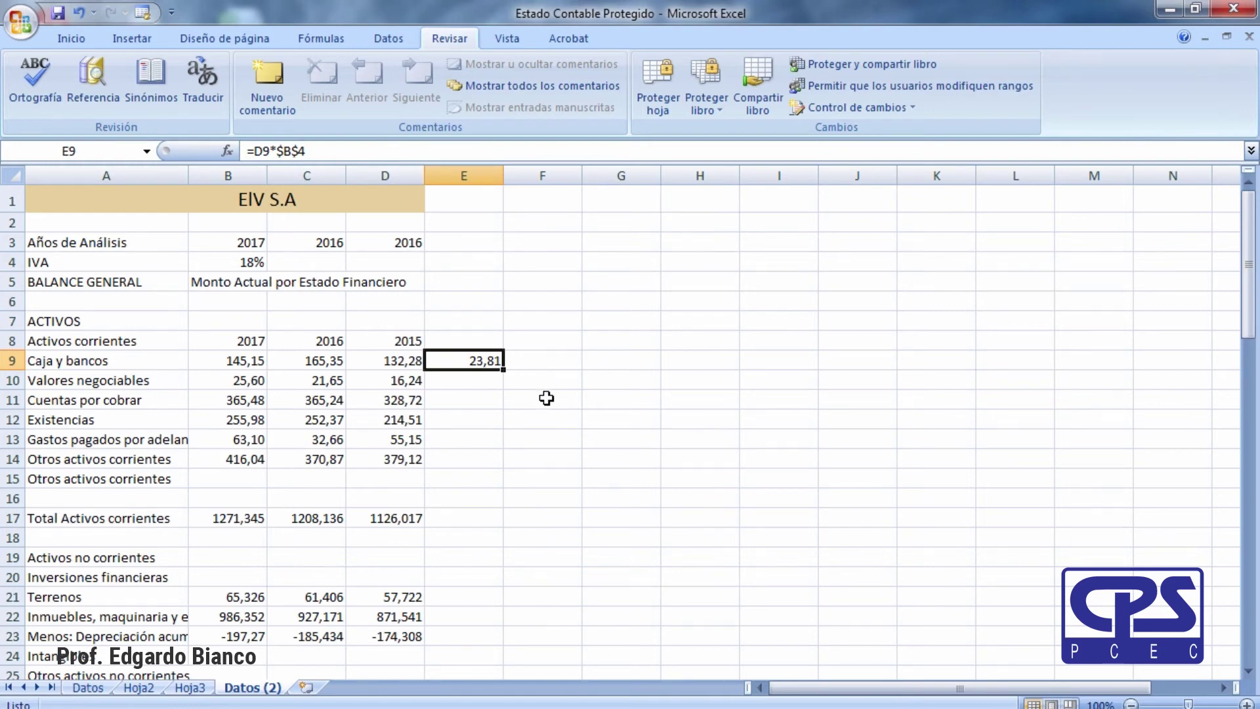
{"action": "left_click", "coordinate": [632, 386]}
{"action": "left_click", "coordinate": [486, 361]}
{"action": "key", "text": "Delete"}
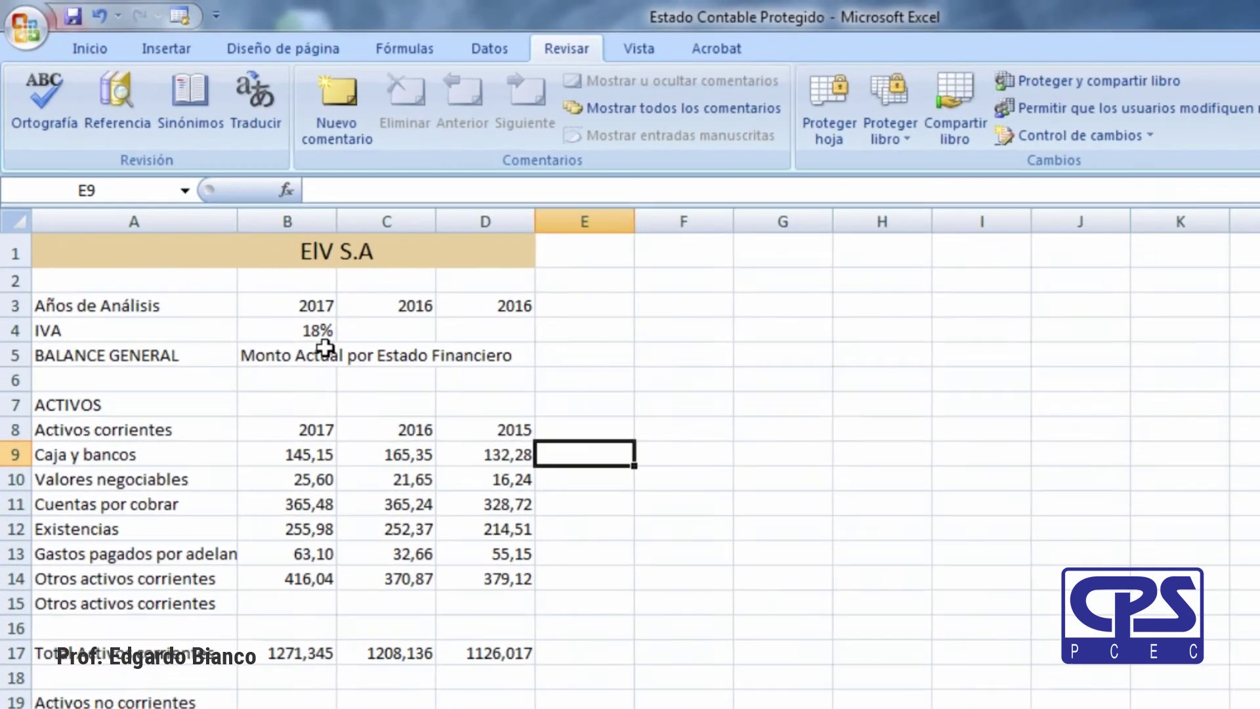
Set the IVA rate in B4 to 21 and enter =D9*B4 in E9.
{"action": "left_click", "coordinate": [243, 263]}
{"action": "type", "text": "21"}
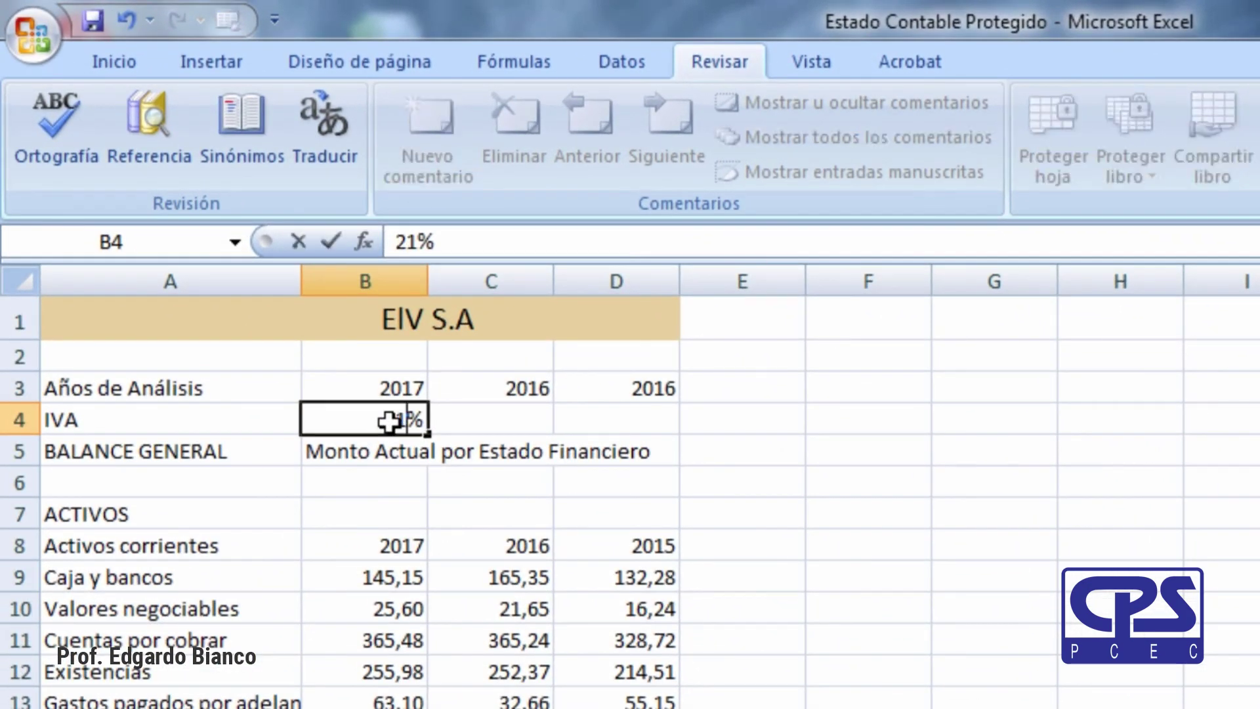
{"action": "key", "text": "Return"}
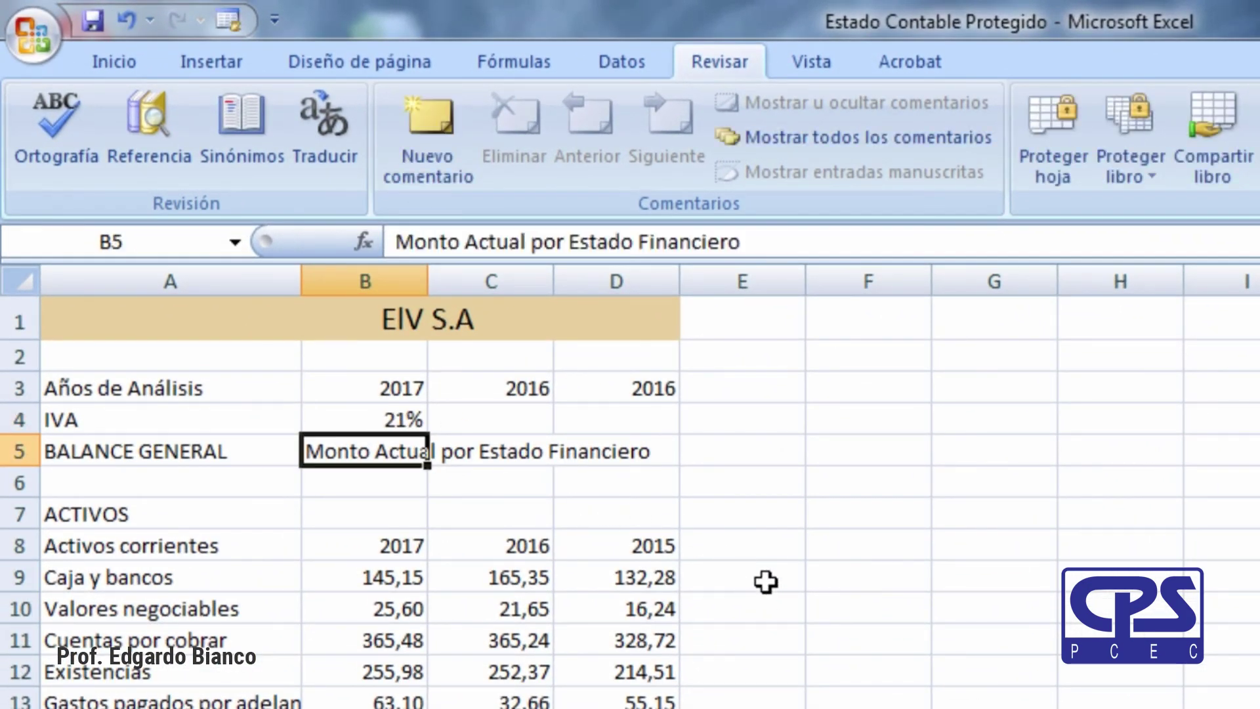
{"action": "left_click", "coordinate": [766, 582]}
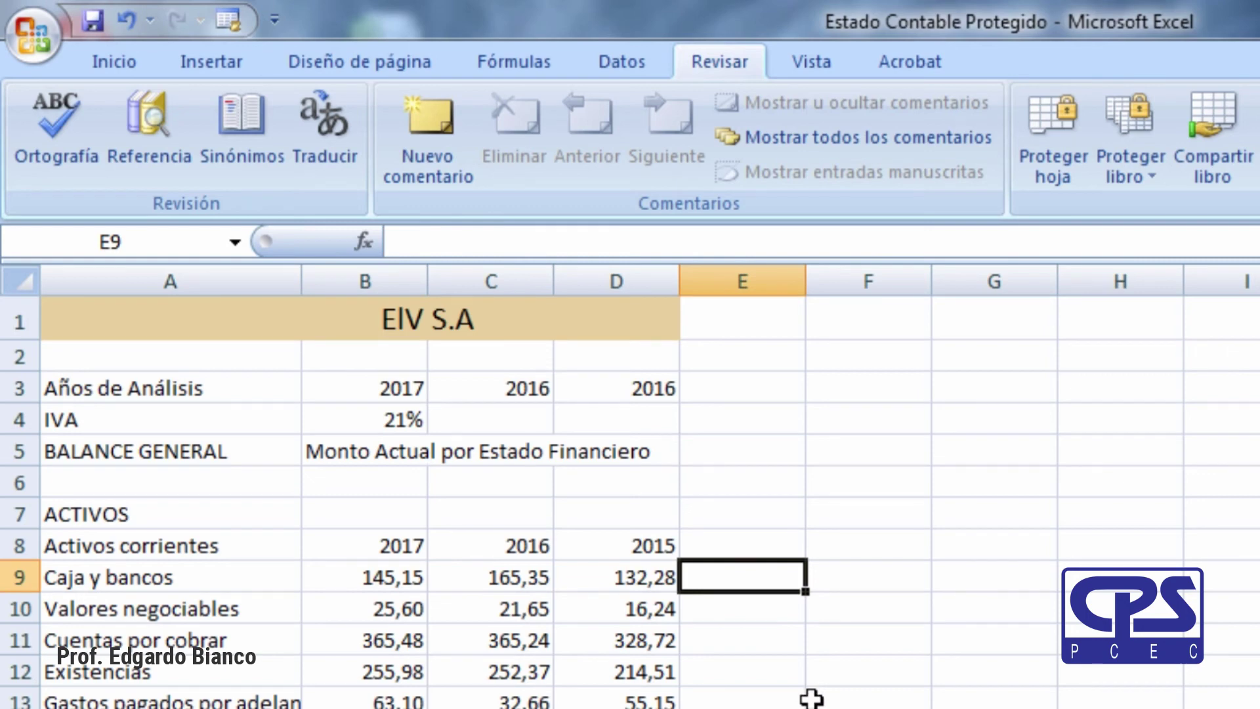
{"action": "type", "text": "="}
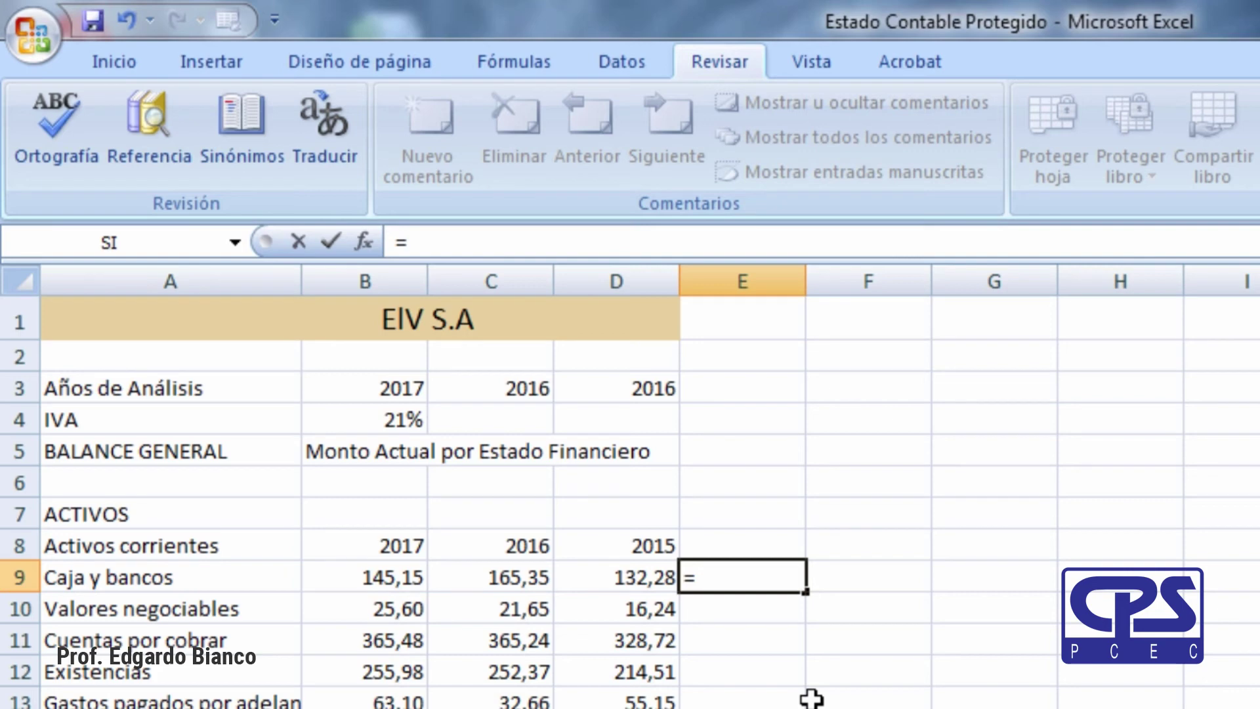
{"action": "key", "text": "Left"}
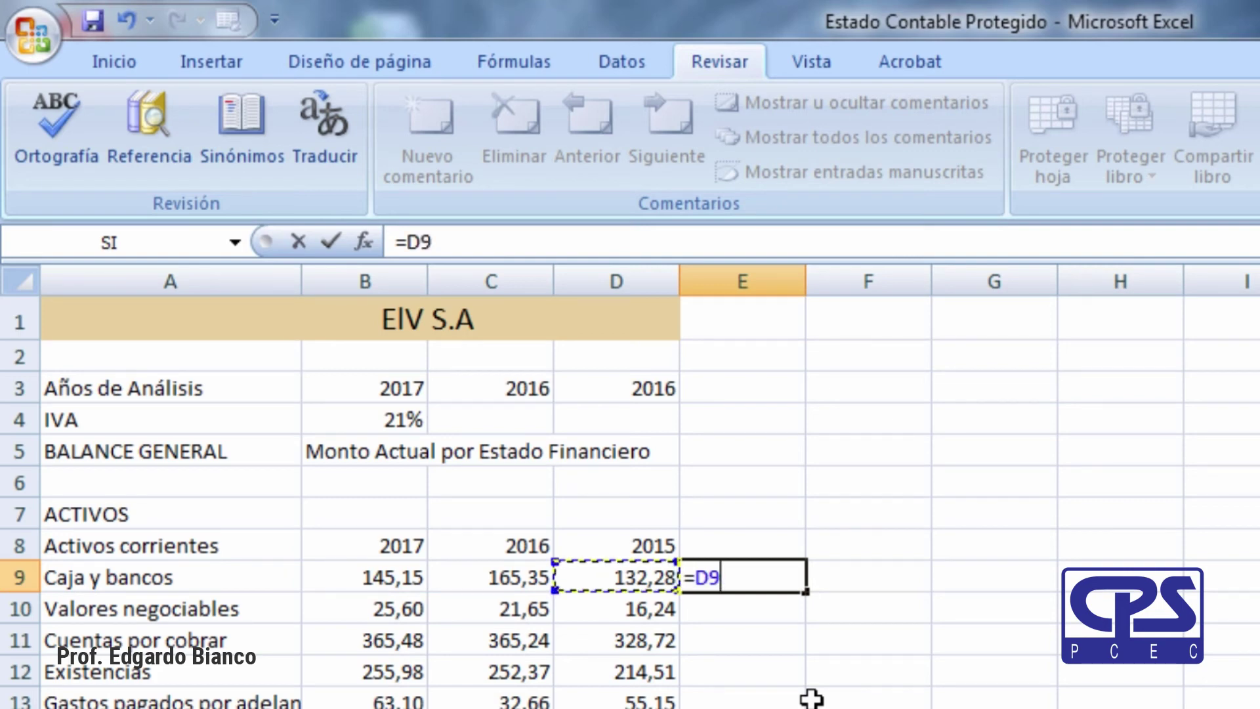
{"action": "type", "text": "*"}
{"action": "key", "text": "Left"}
{"action": "key", "text": "Left"}
{"action": "key", "text": "Left"}
{"action": "key", "text": "Up"}
{"action": "key", "text": "Up"}
{"action": "key", "text": "Up"}
{"action": "key", "text": "Up"}
{"action": "key", "text": "Up"}
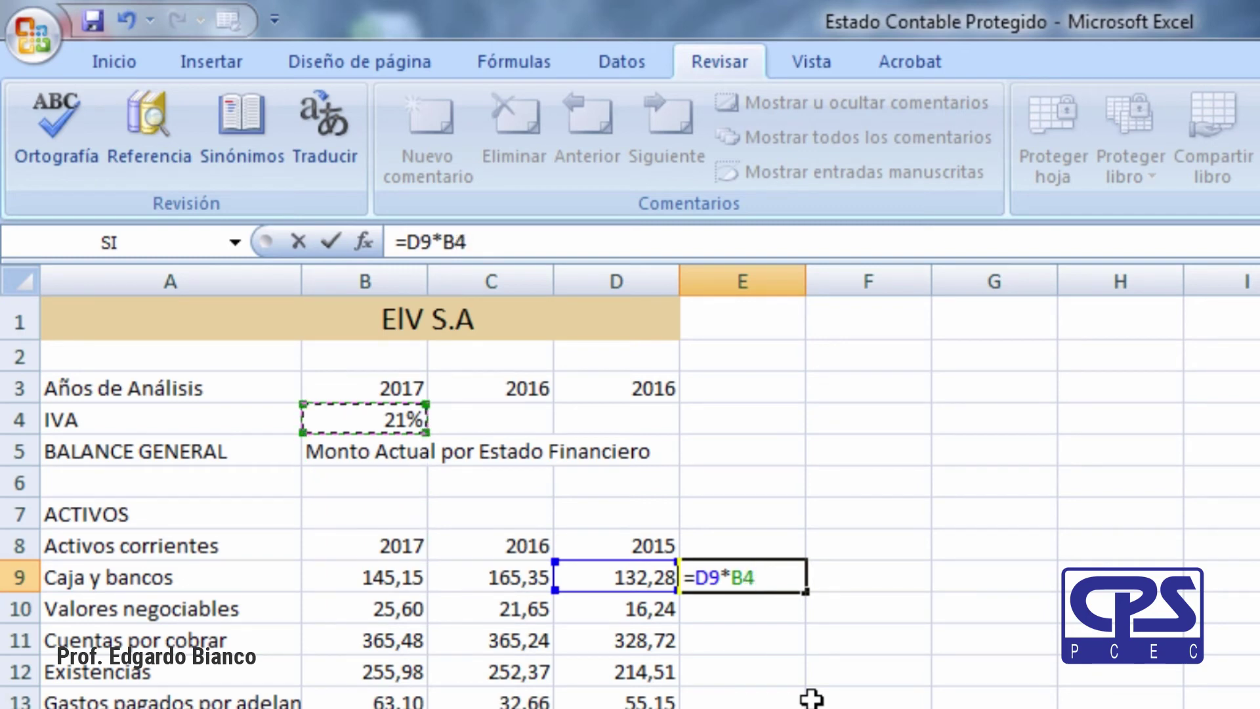
{"action": "key", "text": "Return"}
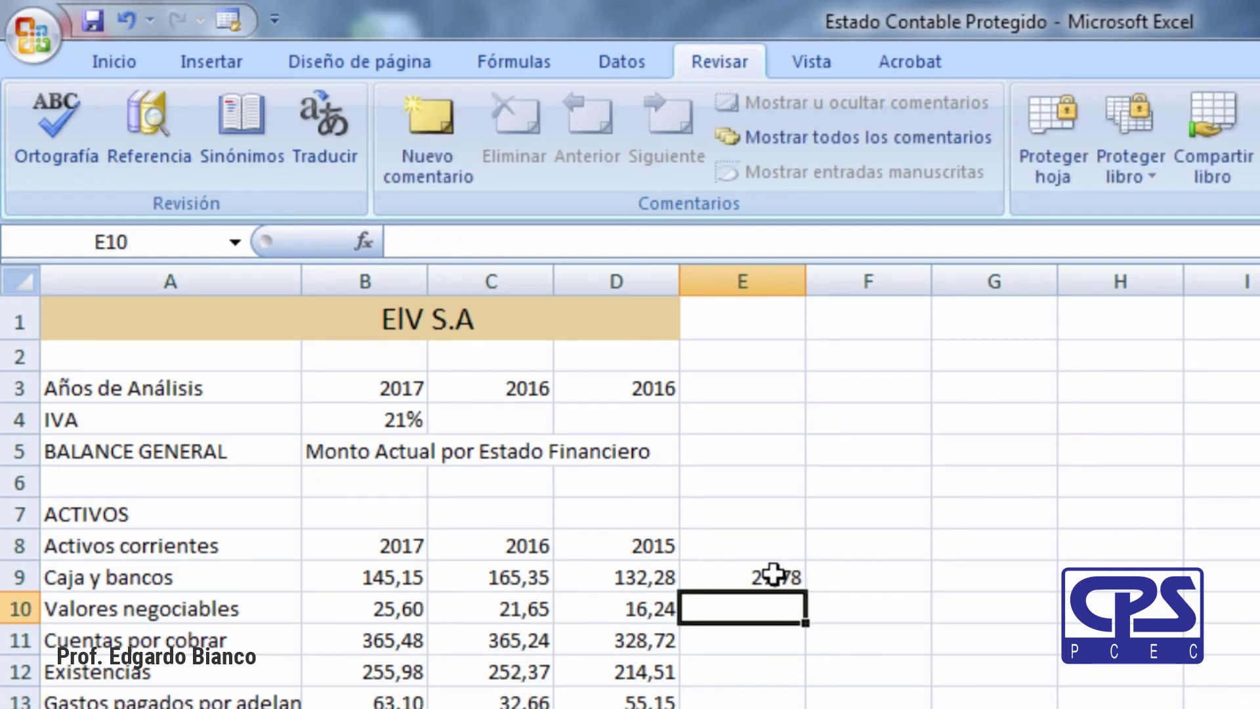
Fill the E9 formula down to E14, undo the faulty fill, and recheck B4 and E9.
{"action": "left_click", "coordinate": [773, 575]}
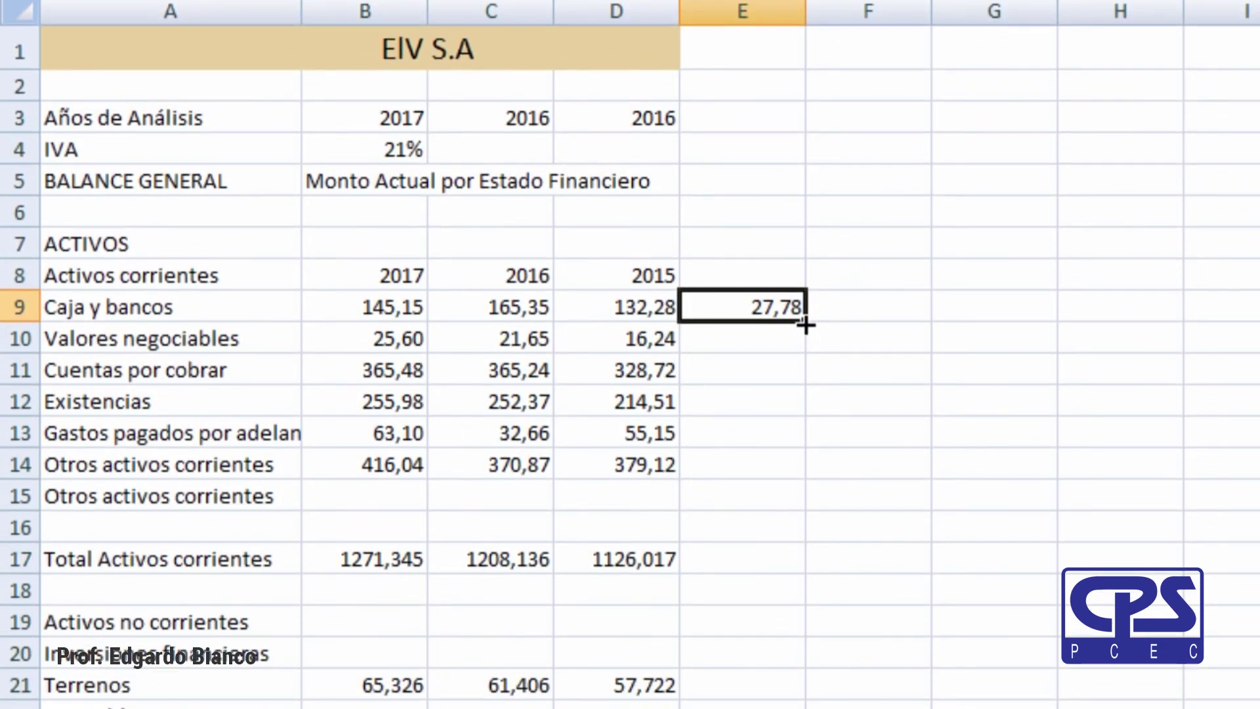
{"action": "left_click_drag", "start_coordinate": [806, 324], "coordinate": [791, 474]}
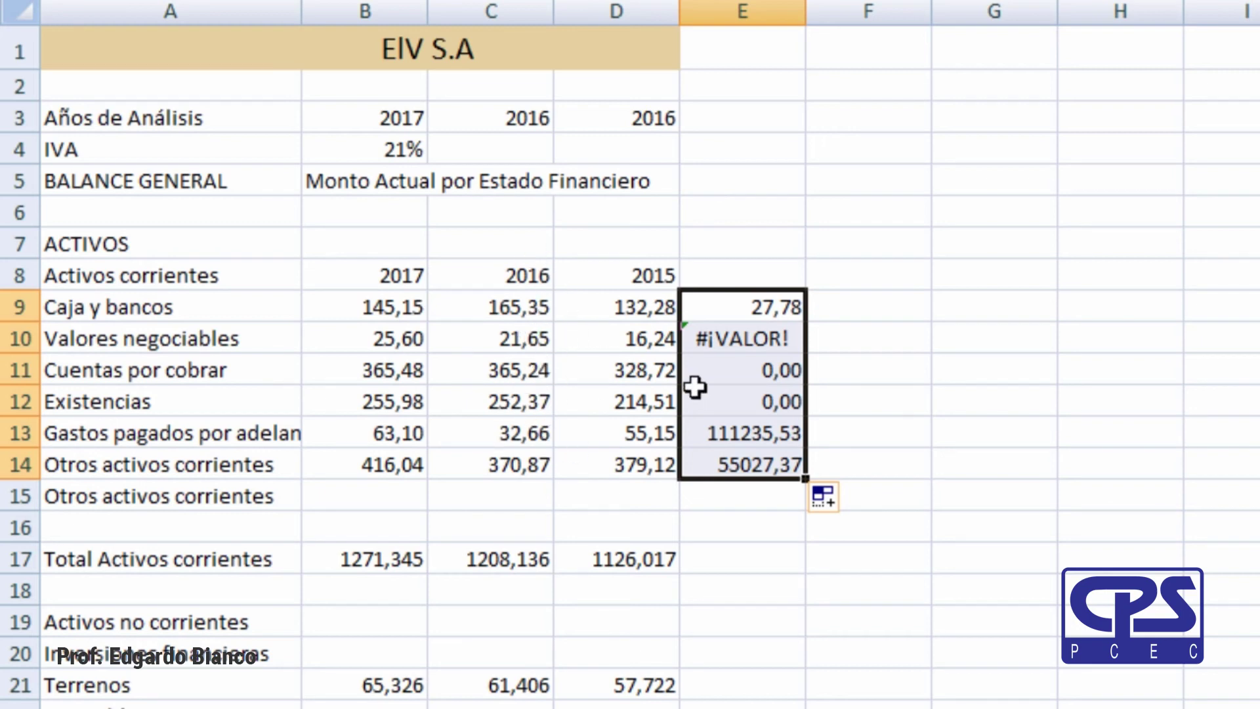
{"action": "key", "text": "ctrl+z"}
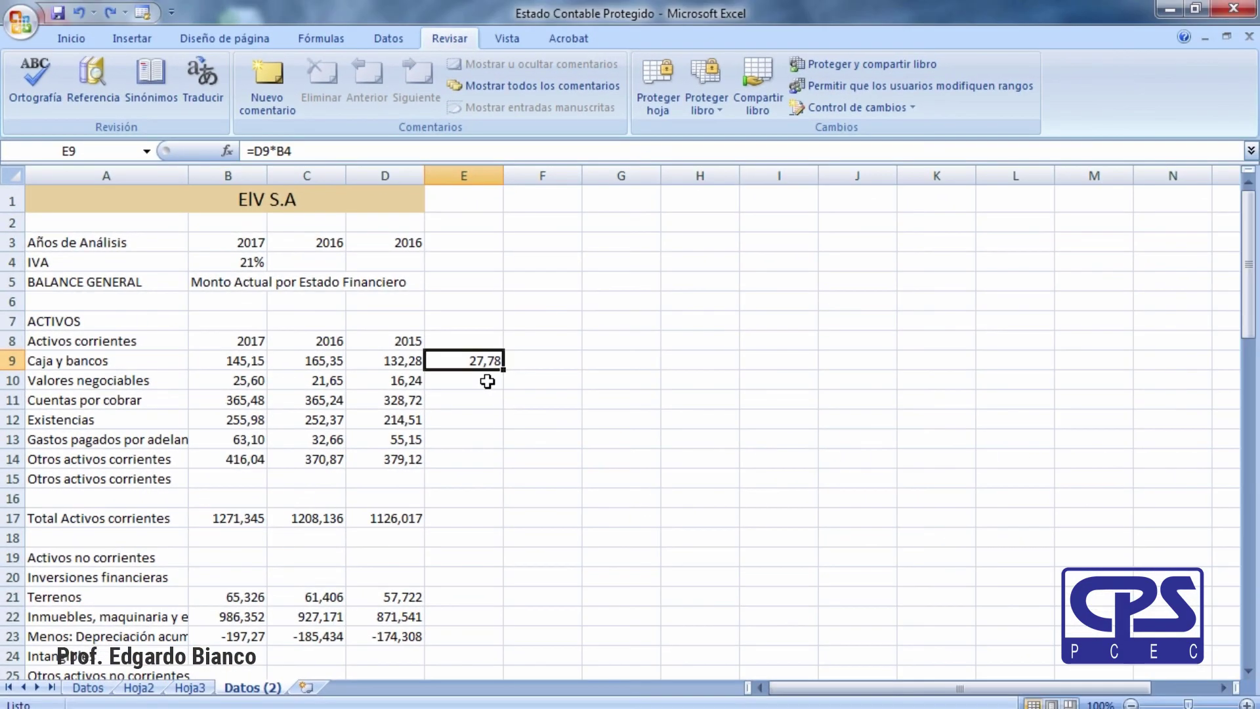
{"action": "key", "text": "Down"}
{"action": "left_click", "coordinate": [492, 358]}
{"action": "left_click", "coordinate": [253, 262]}
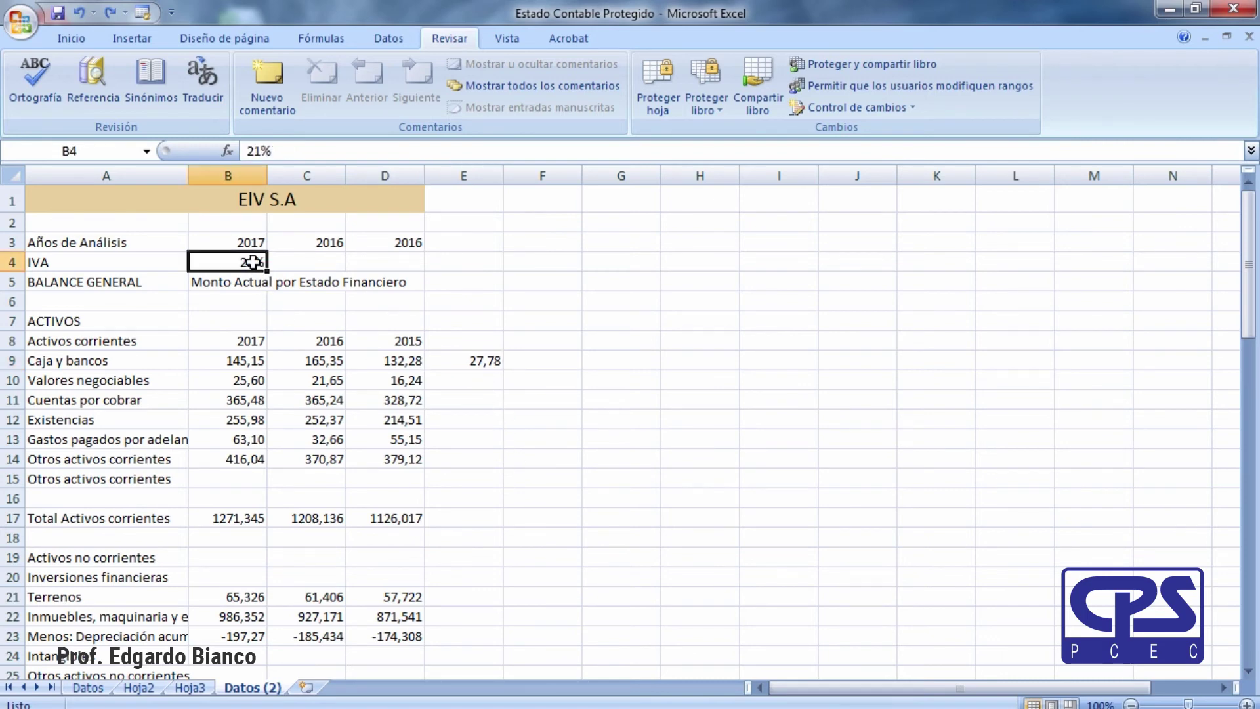
{"action": "left_click", "coordinate": [483, 360]}
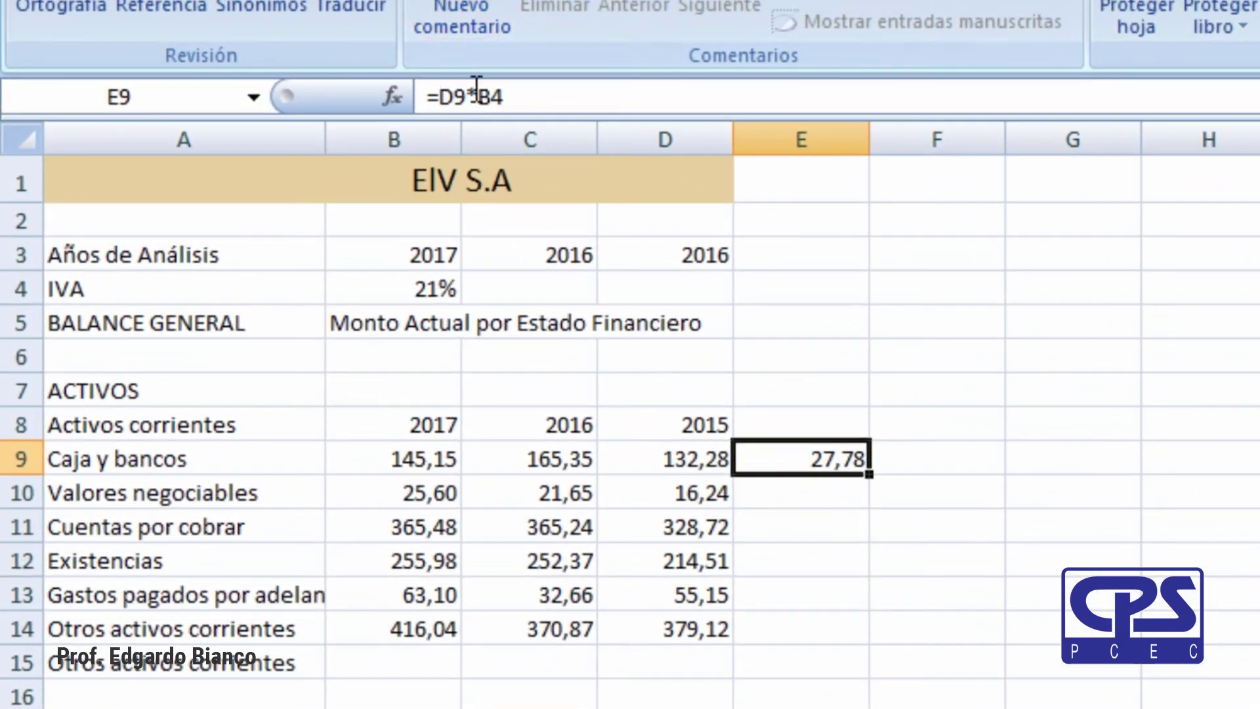
{"action": "left_click", "coordinate": [456, 106]}
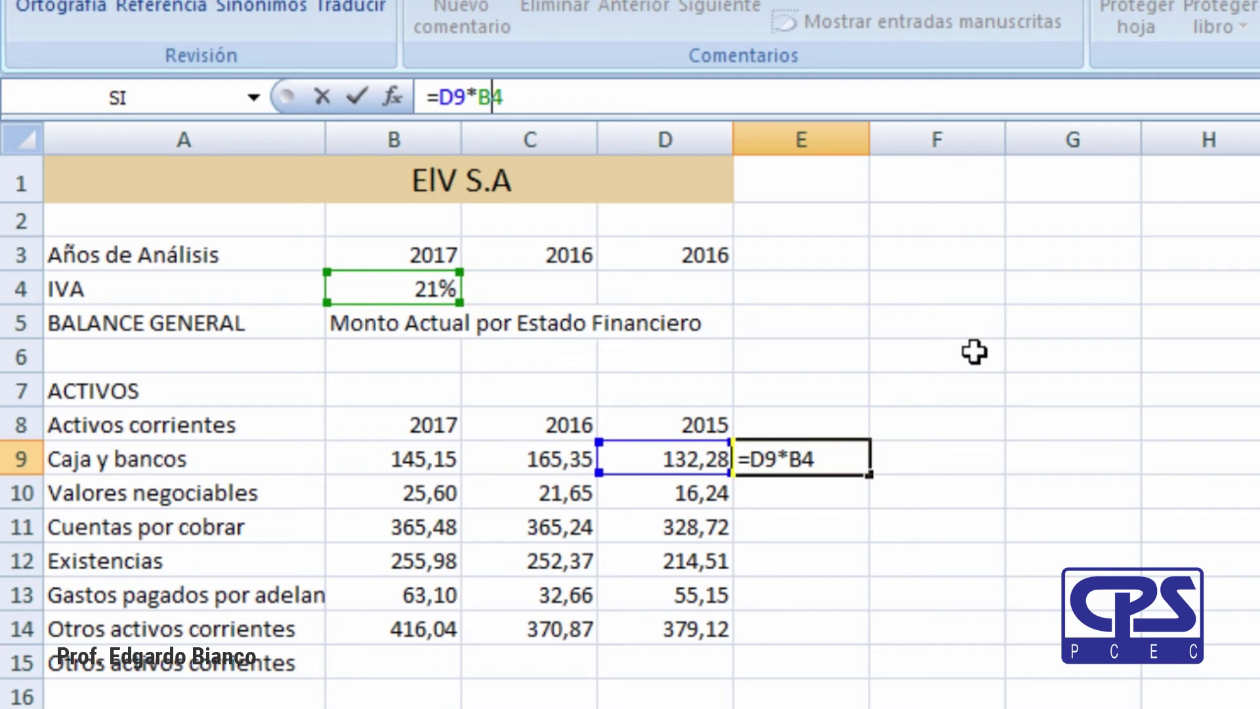
{"action": "key", "text": "F4"}
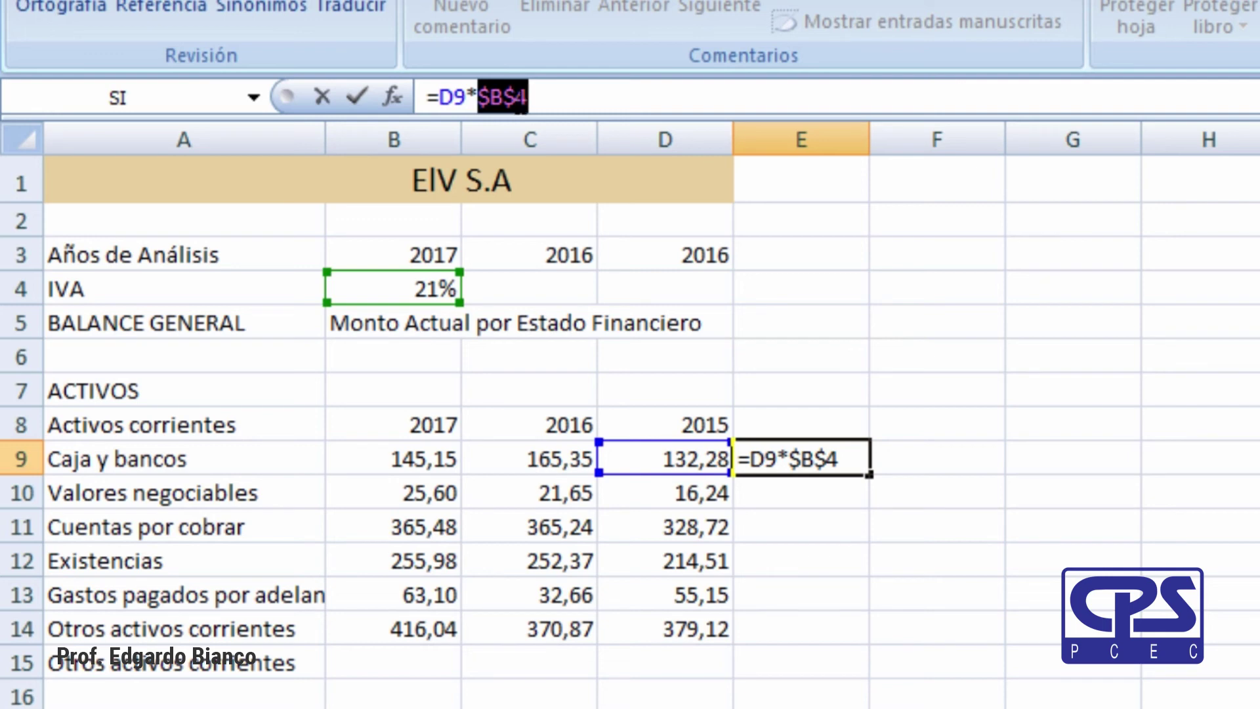
{"action": "key", "text": "Return"}
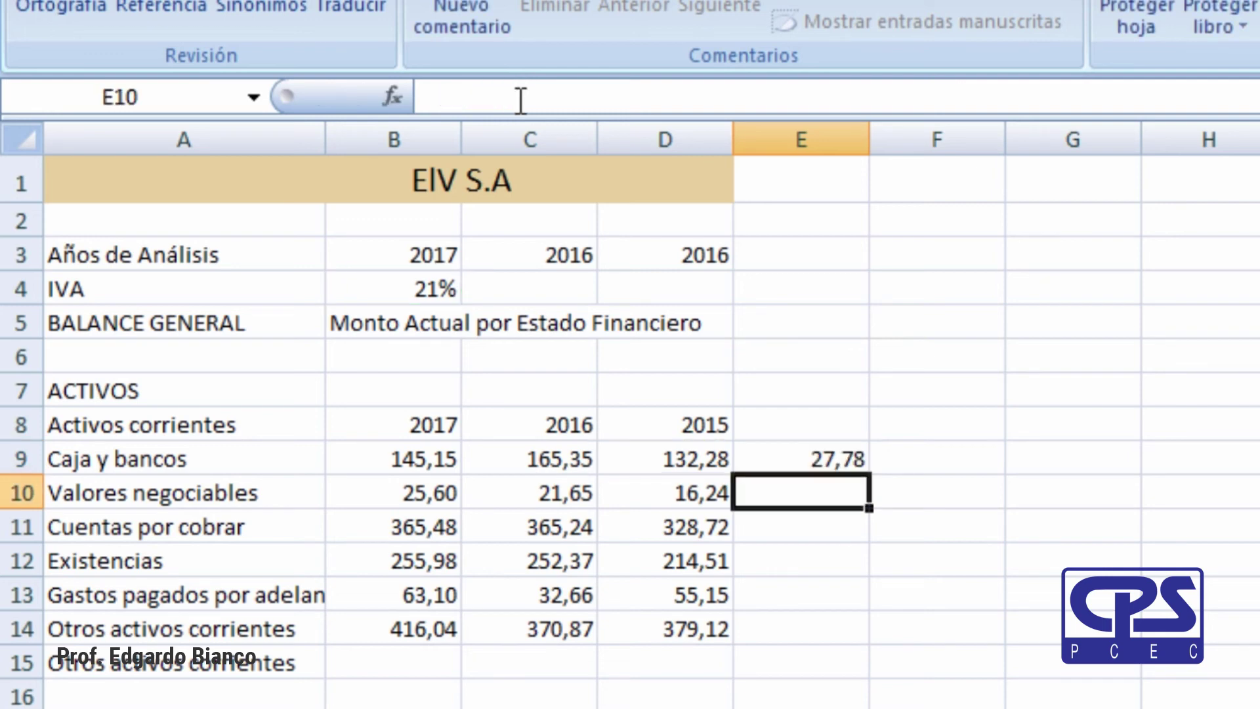
{"action": "left_click", "coordinate": [799, 460]}
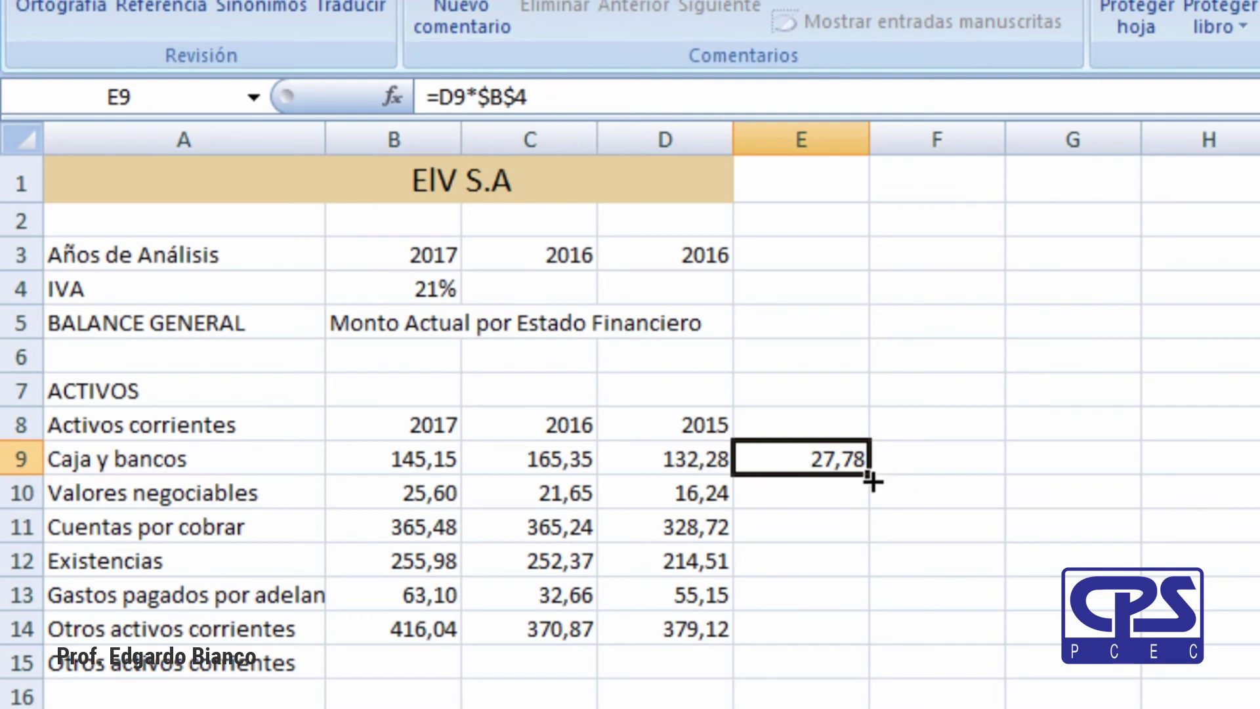
{"action": "left_click_drag", "start_coordinate": [870, 484], "coordinate": [849, 650]}
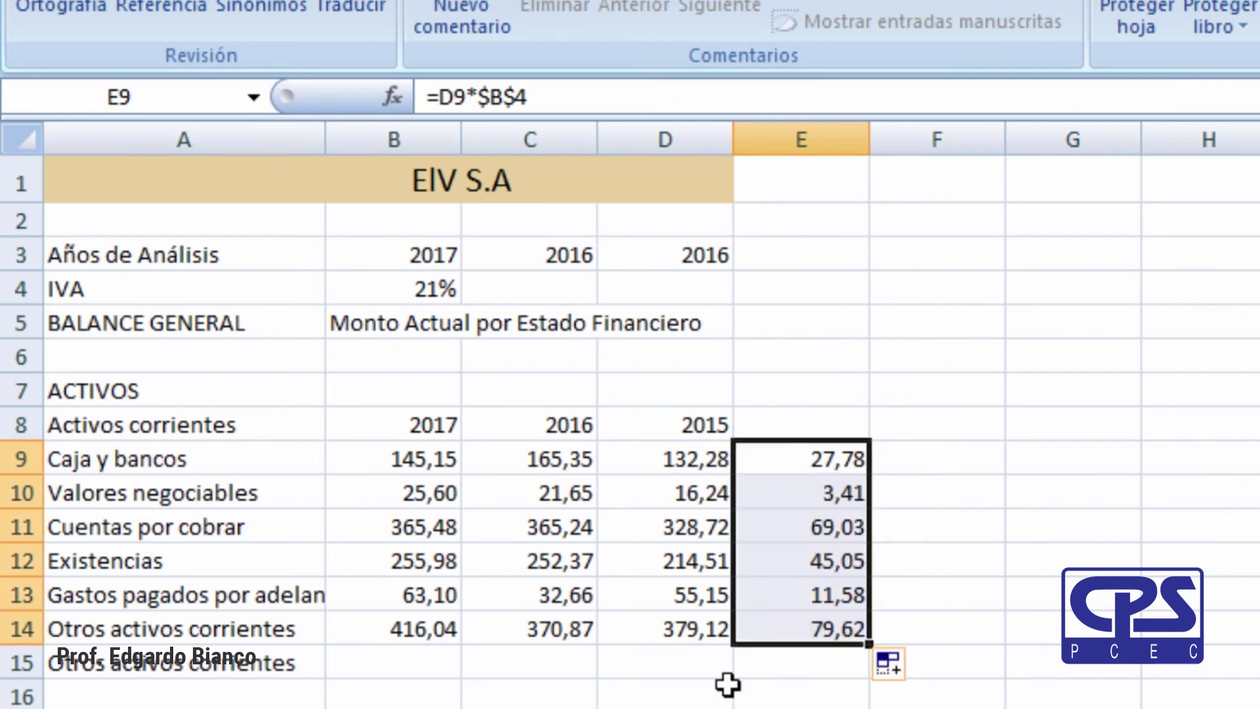
{"action": "left_click", "coordinate": [413, 295]}
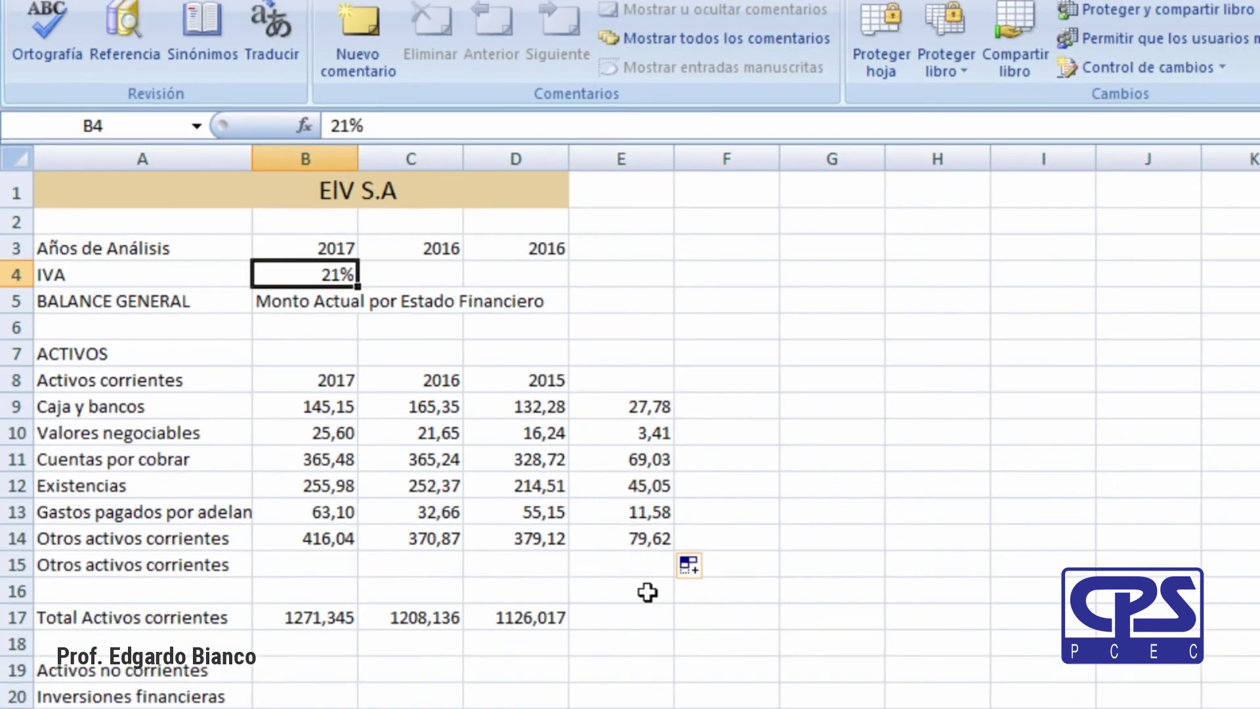
{"action": "left_click", "coordinate": [836, 696]}
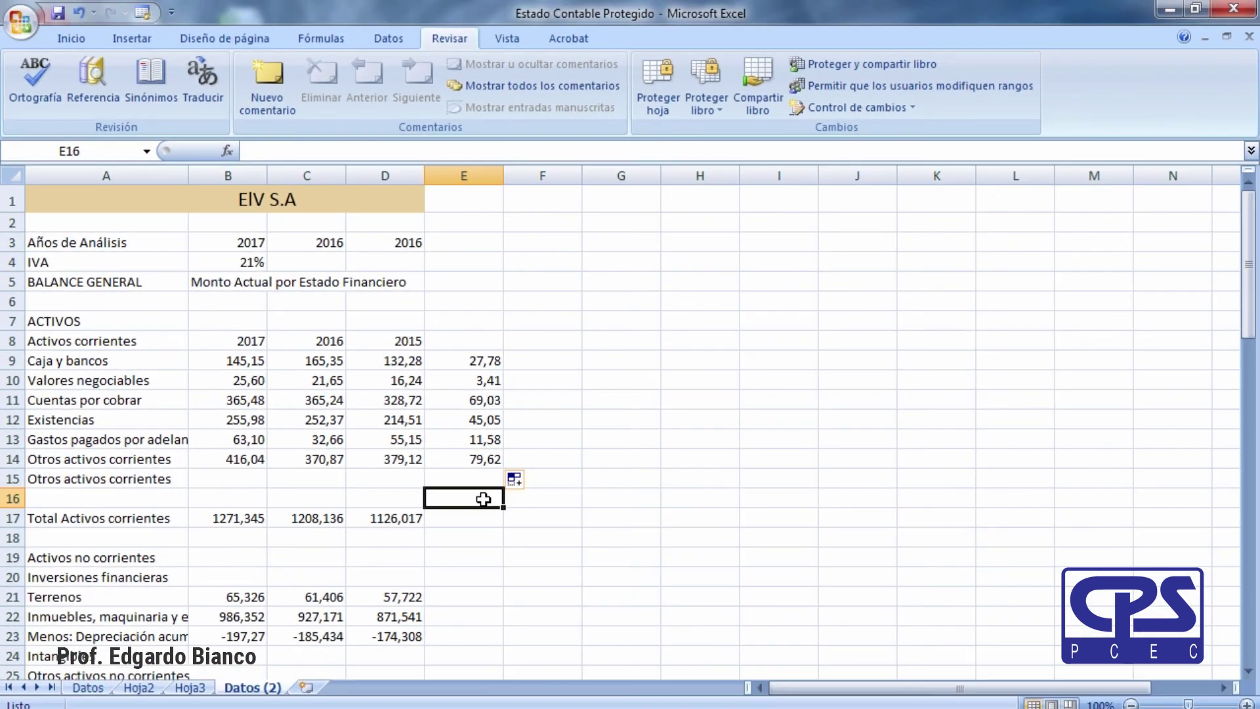
{"action": "key", "text": "Right"}
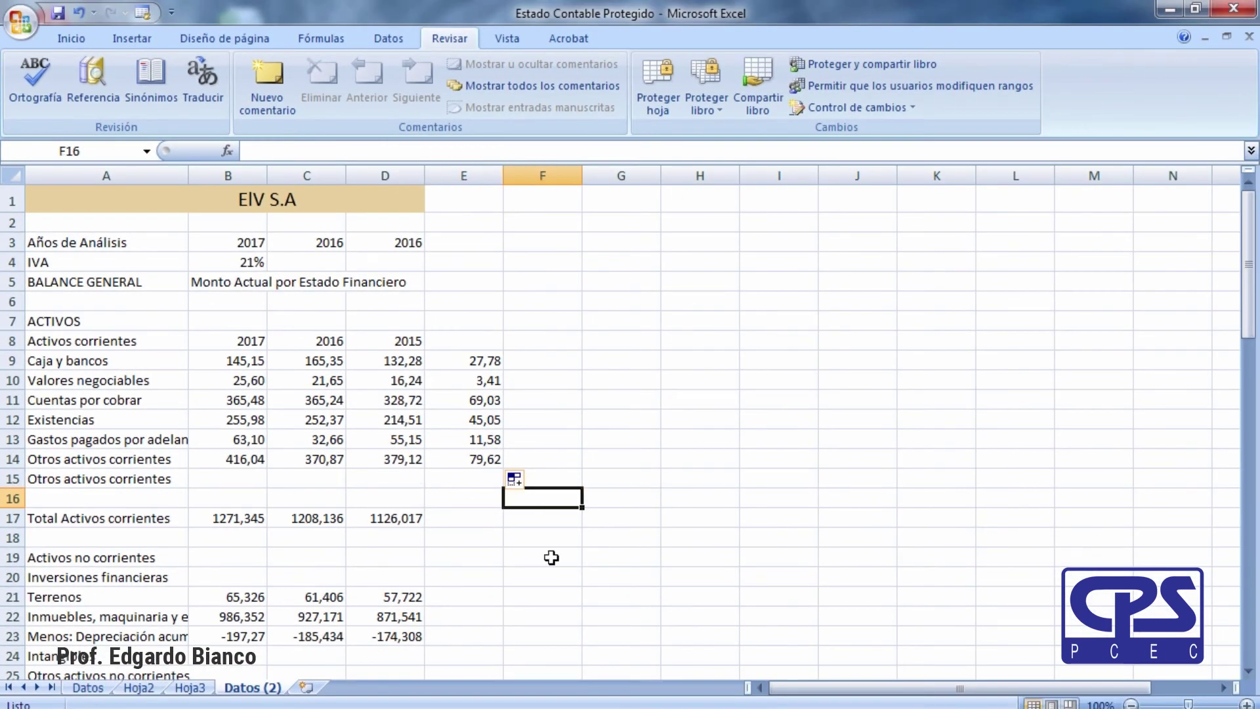
{"action": "left_click", "coordinate": [640, 453]}
{"action": "left_click", "coordinate": [568, 538]}
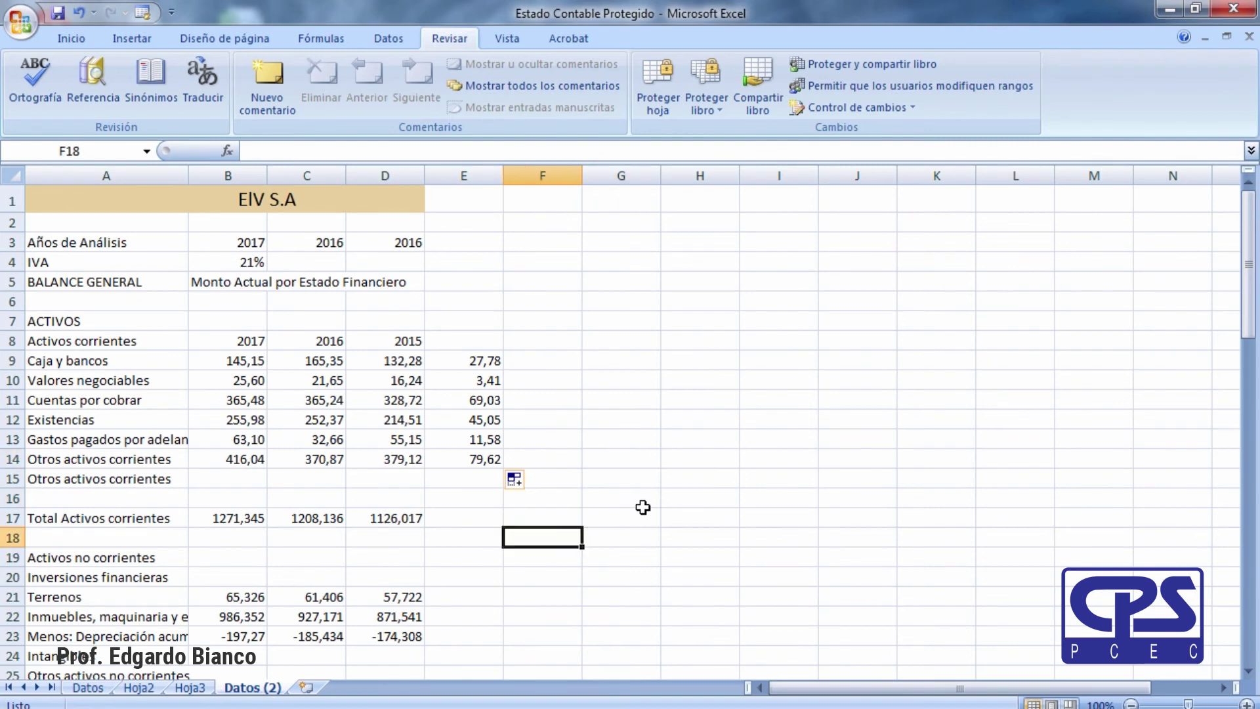
{"action": "left_click", "coordinate": [611, 494]}
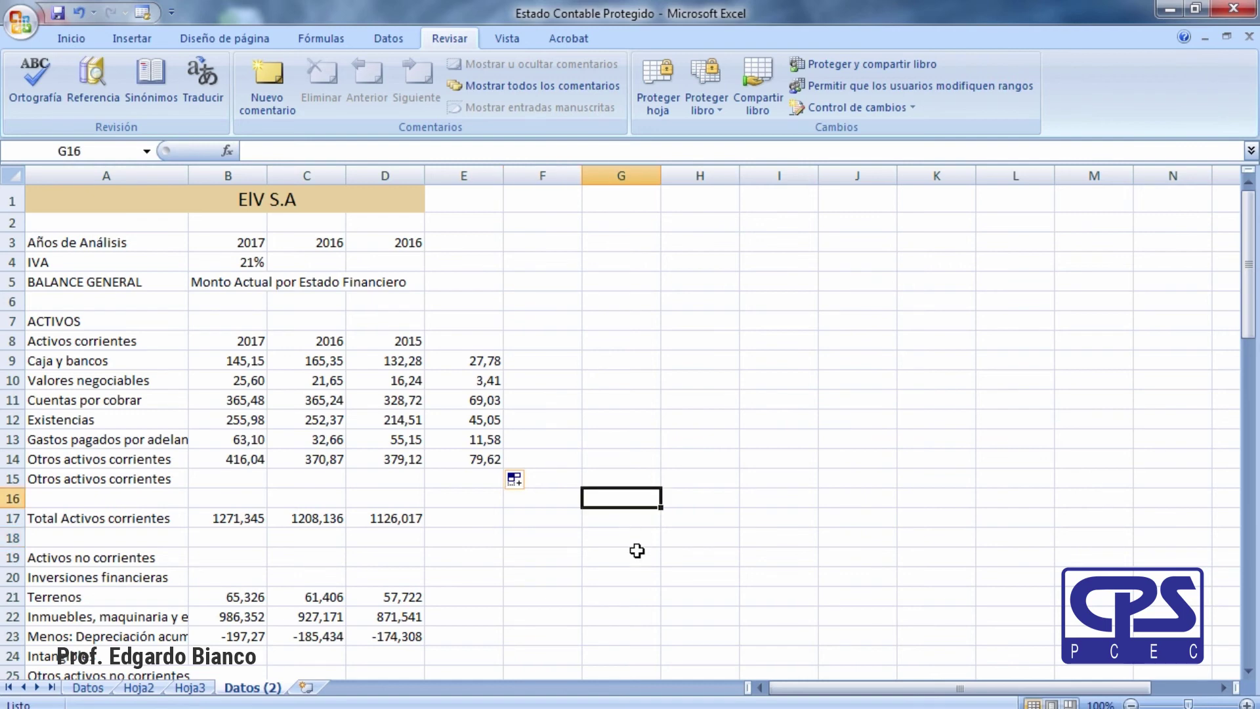
{"action": "left_click", "coordinate": [550, 574]}
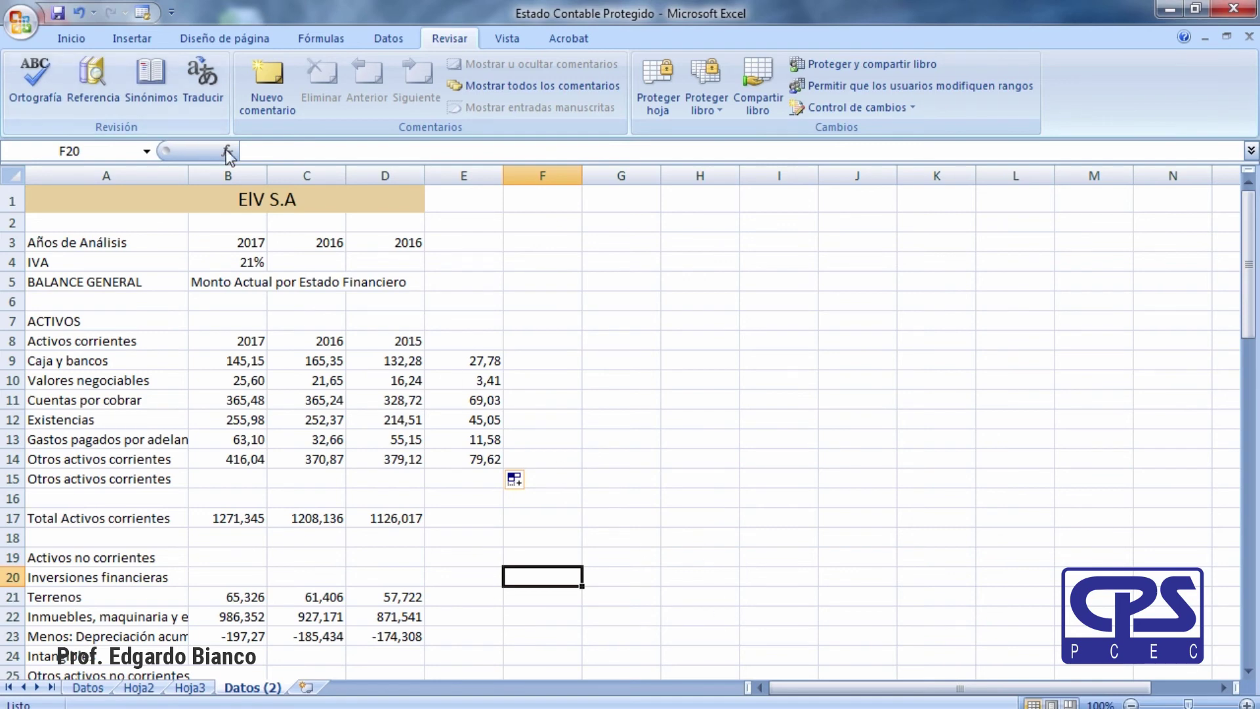
Pin Estado Contable 2 in the Office menu's Documentos recientes list.
{"action": "left_click", "coordinate": [22, 31]}
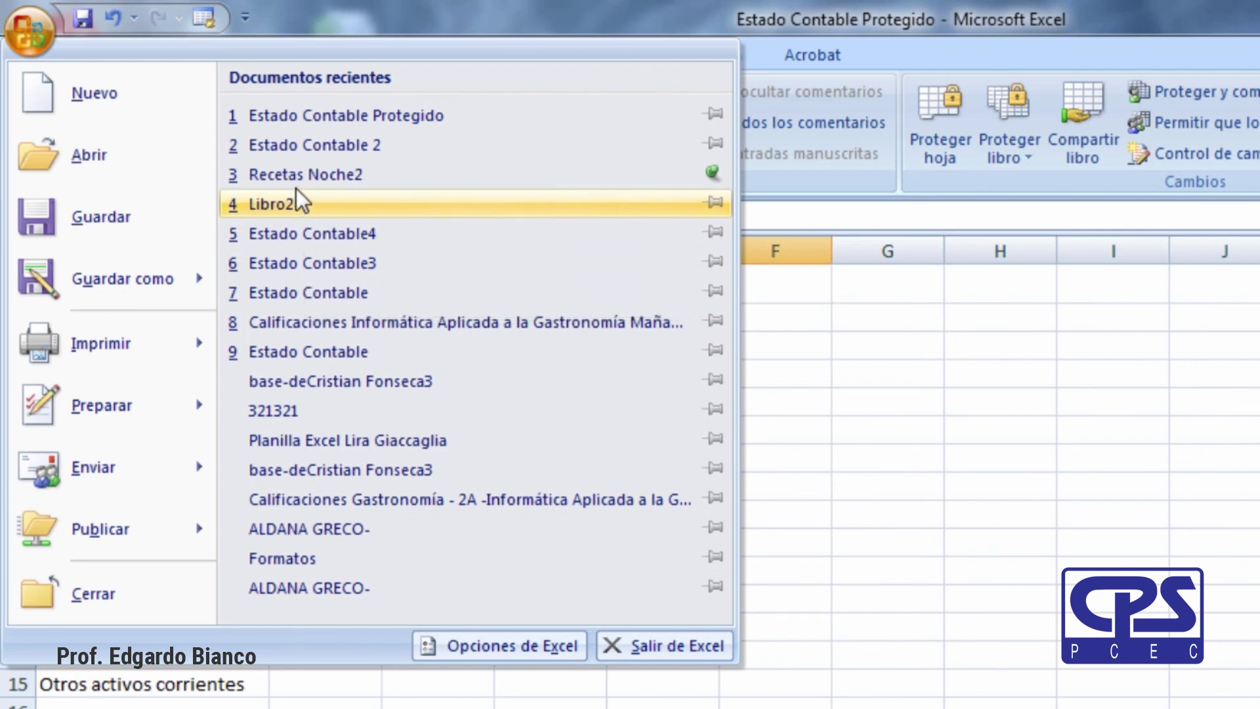
{"action": "left_click", "coordinate": [716, 144]}
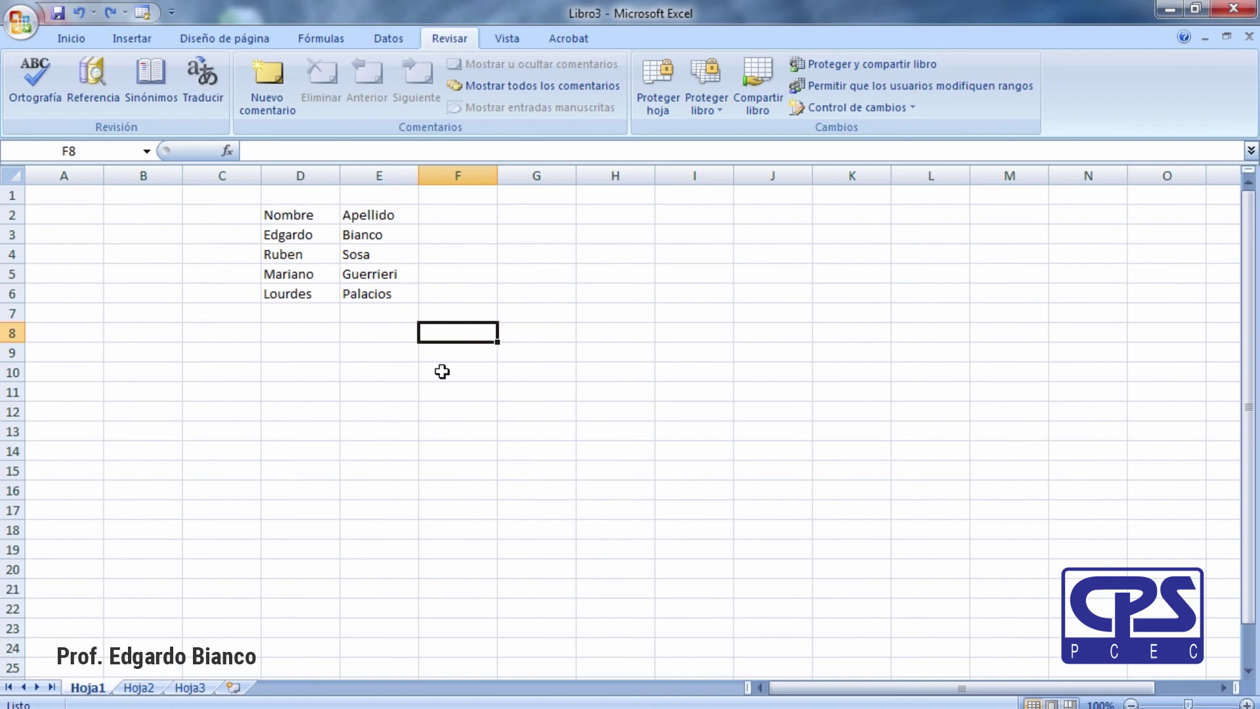
Enter =D3&E3 in F3 to join first name and surname, and autofit column F.
{"action": "left_click", "coordinate": [390, 325]}
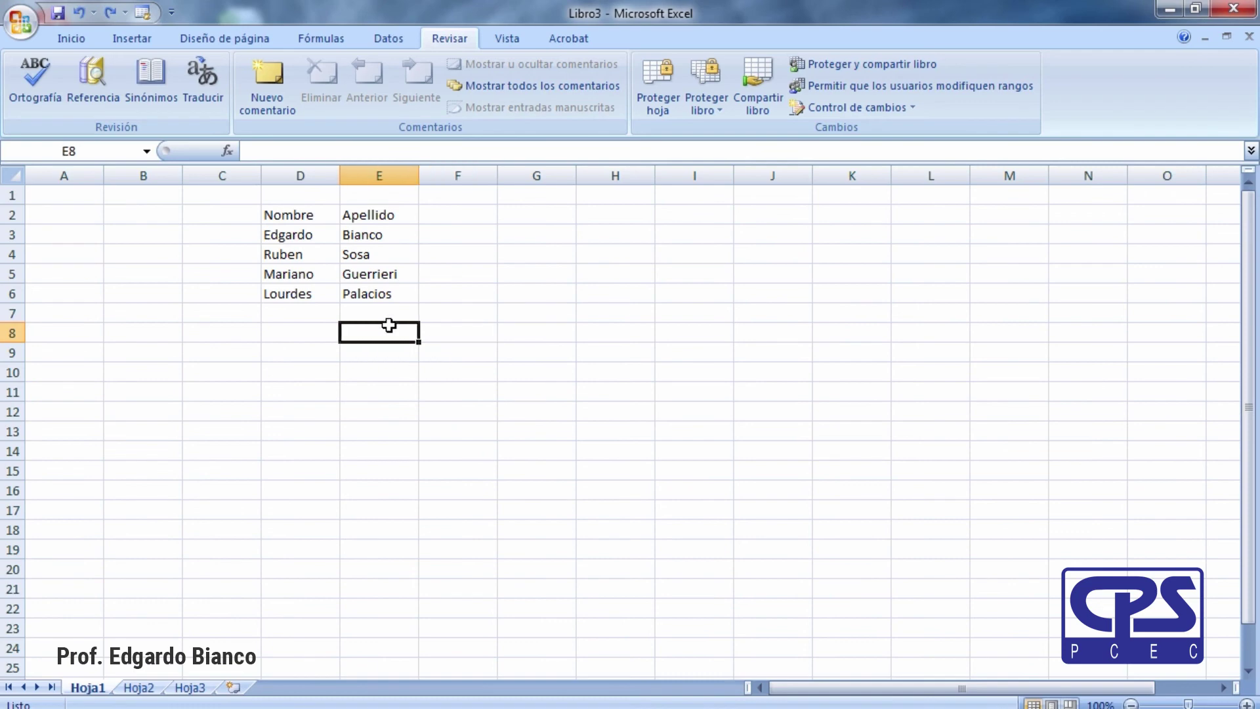
{"action": "left_click", "coordinate": [441, 338]}
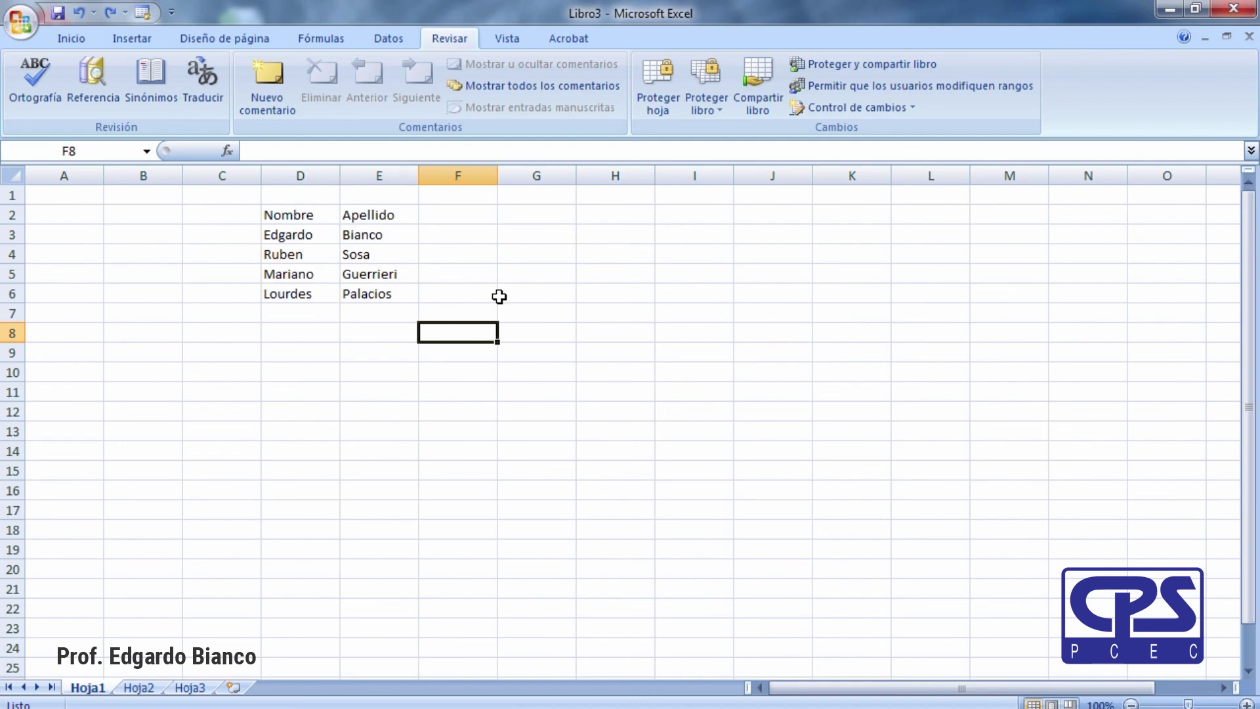
{"action": "left_click", "coordinate": [405, 371]}
{"action": "left_click", "coordinate": [463, 234]}
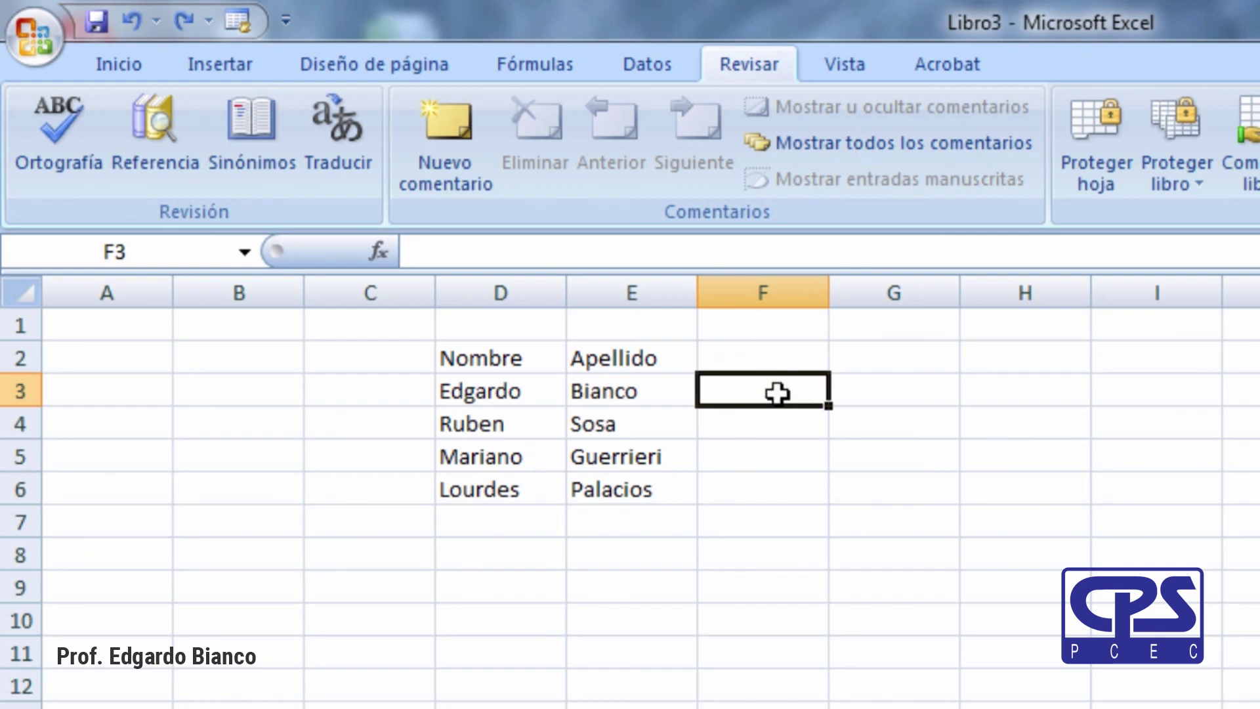
{"action": "left_click", "coordinate": [801, 541]}
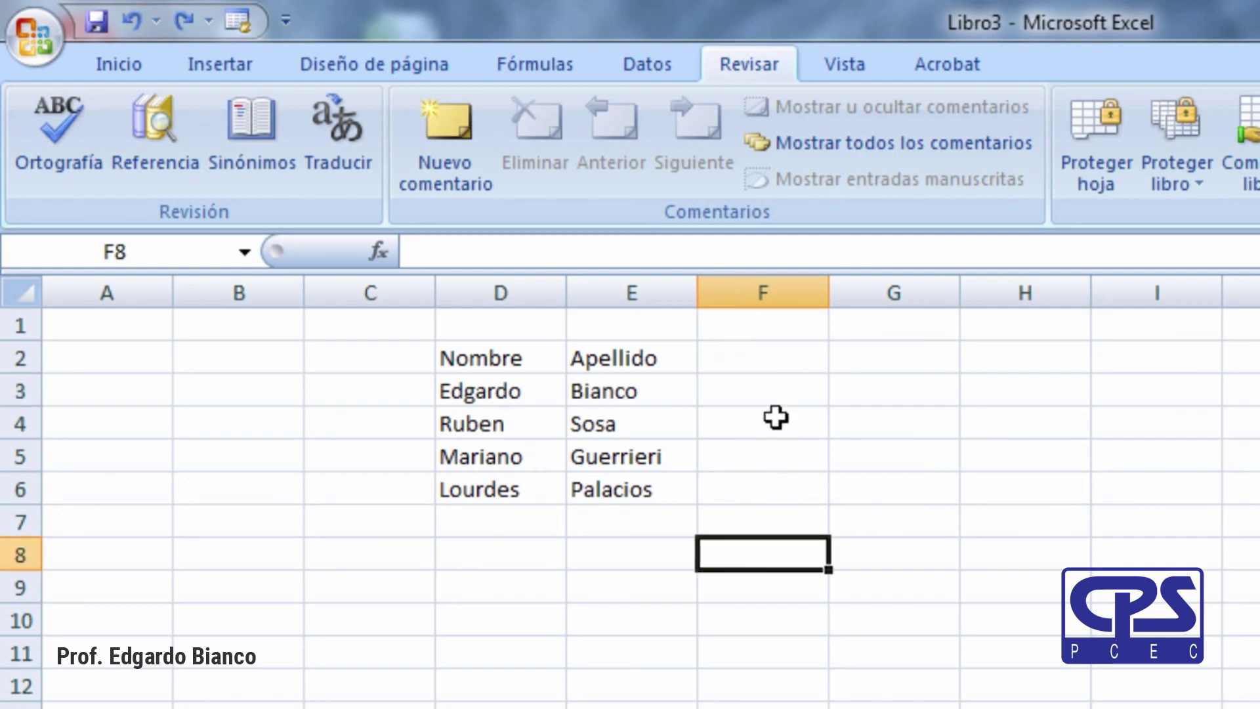
{"action": "left_click", "coordinate": [788, 391]}
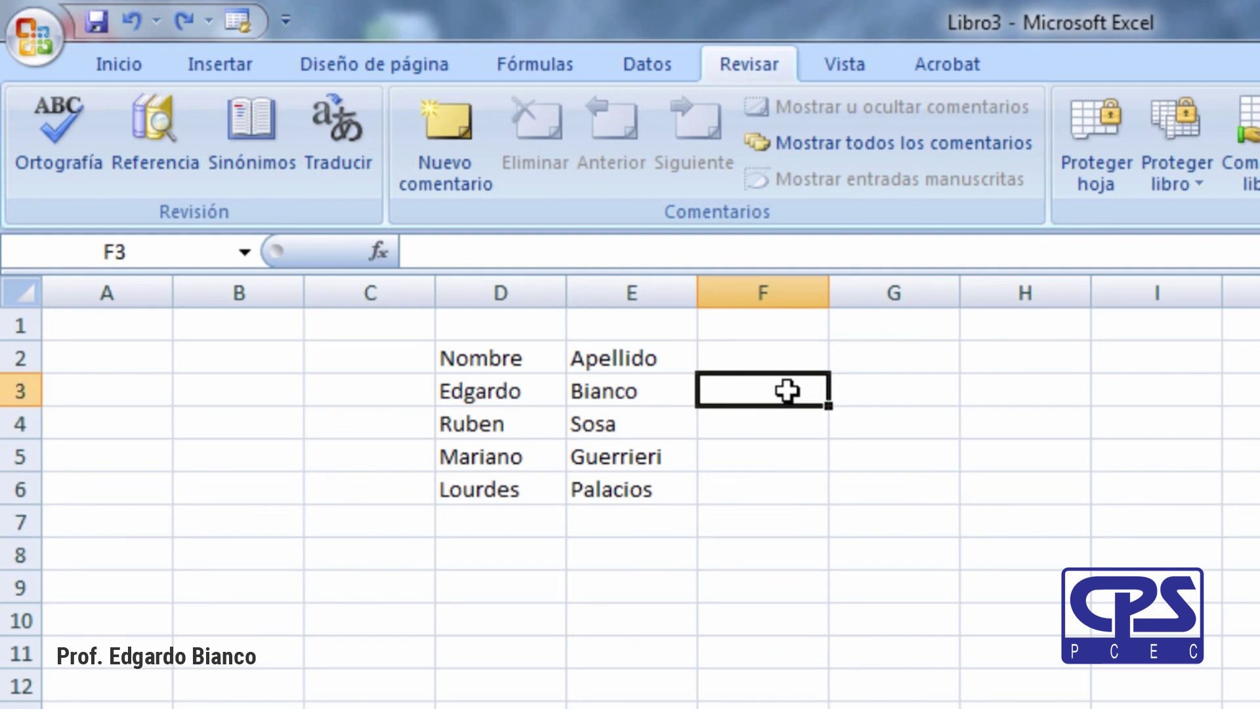
{"action": "type", "text": "="}
{"action": "key", "text": "Left"}
{"action": "key", "text": "Left"}
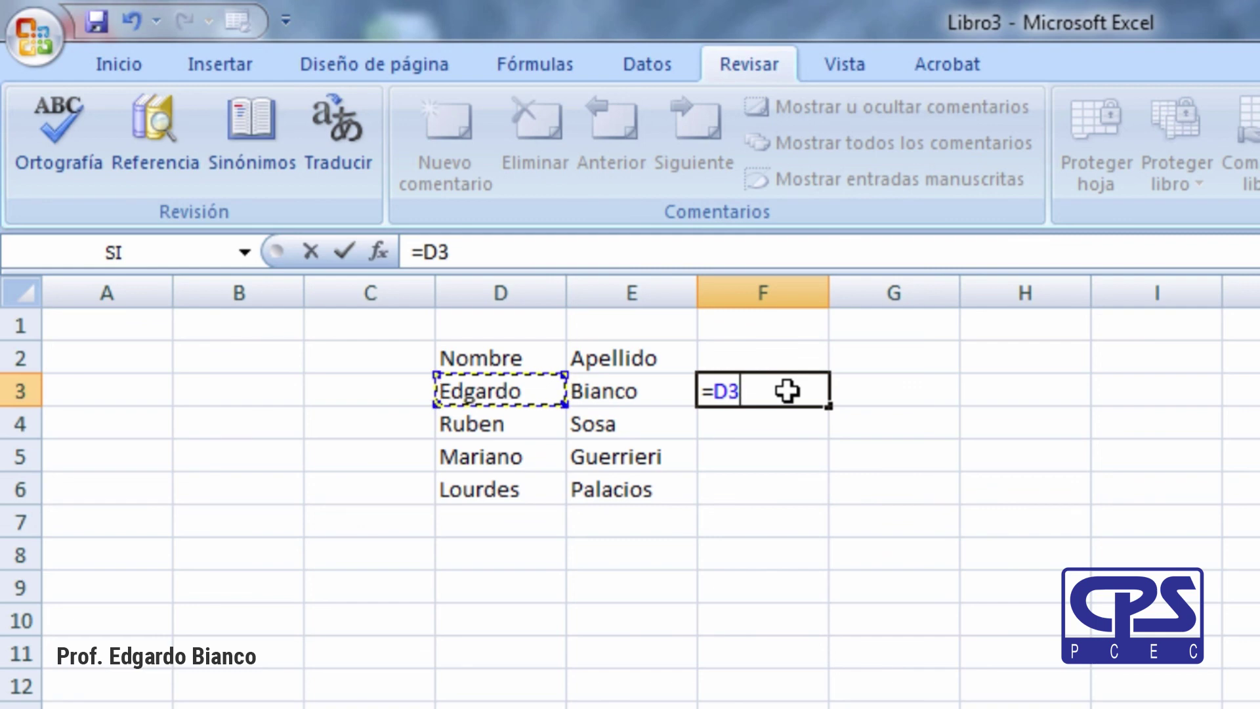
{"action": "type", "text": "&"}
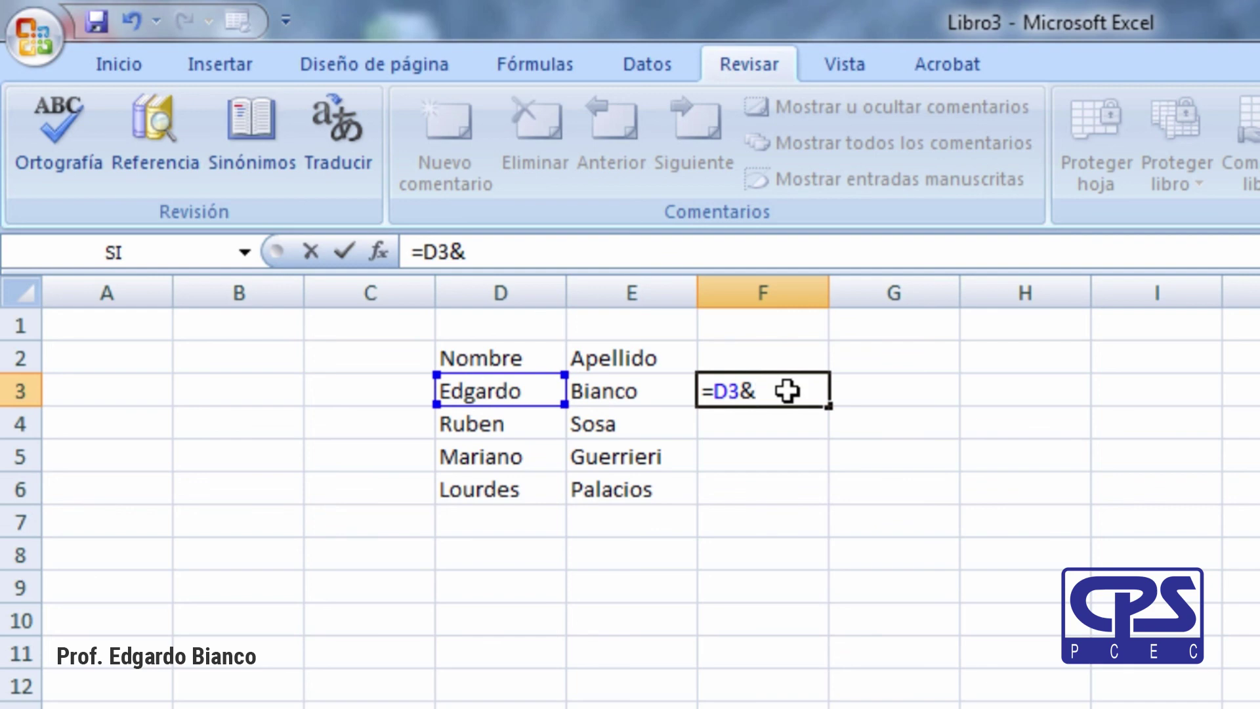
{"action": "key", "text": "Left"}
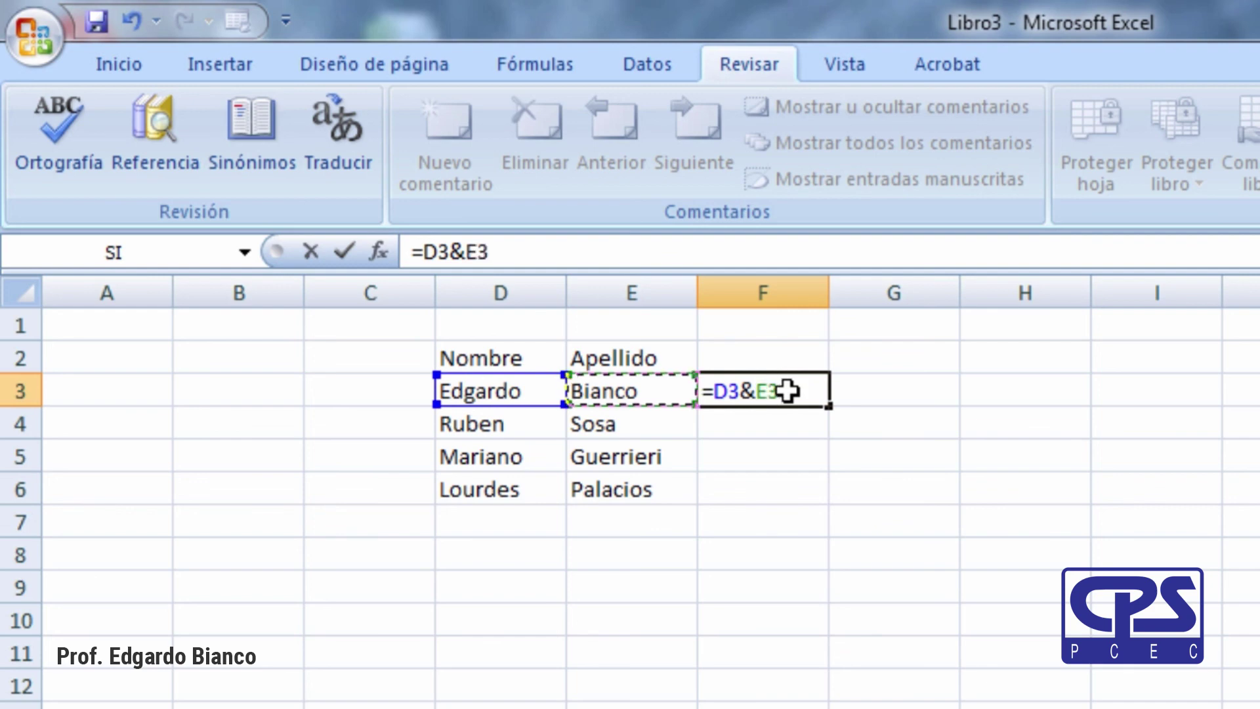
{"action": "key", "text": "Return"}
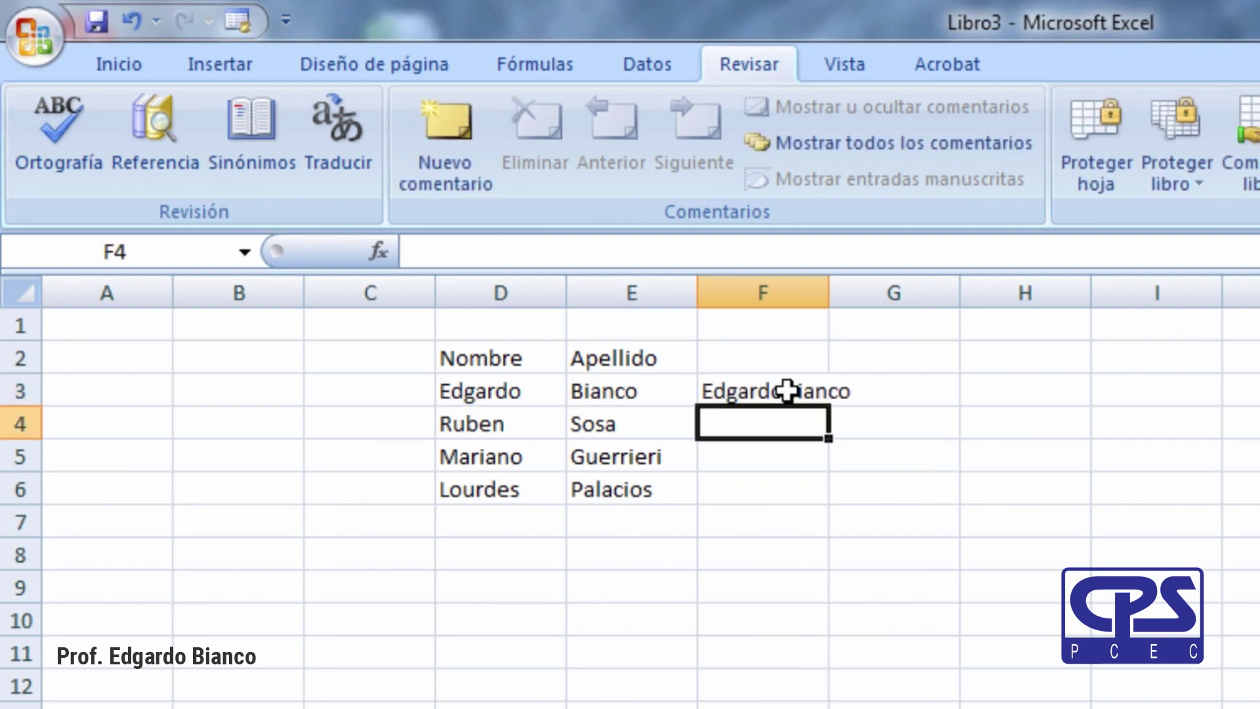
{"action": "double_click", "coordinate": [832, 287]}
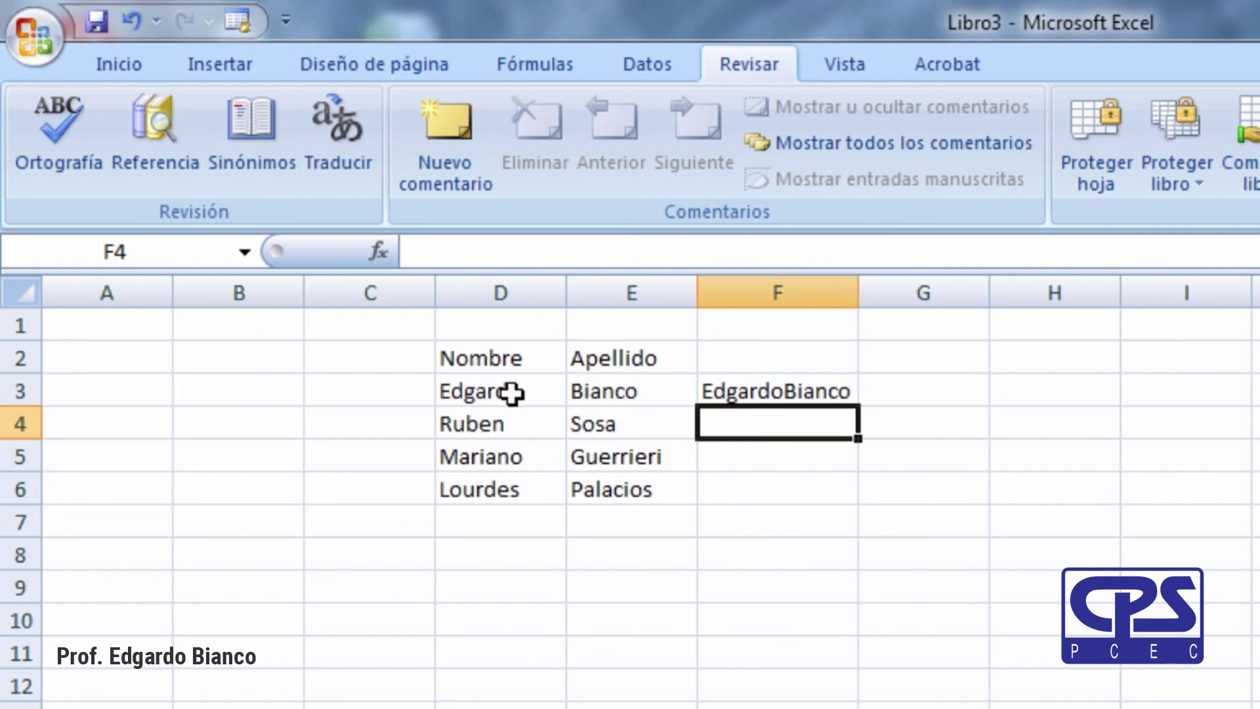
{"action": "left_click", "coordinate": [756, 392]}
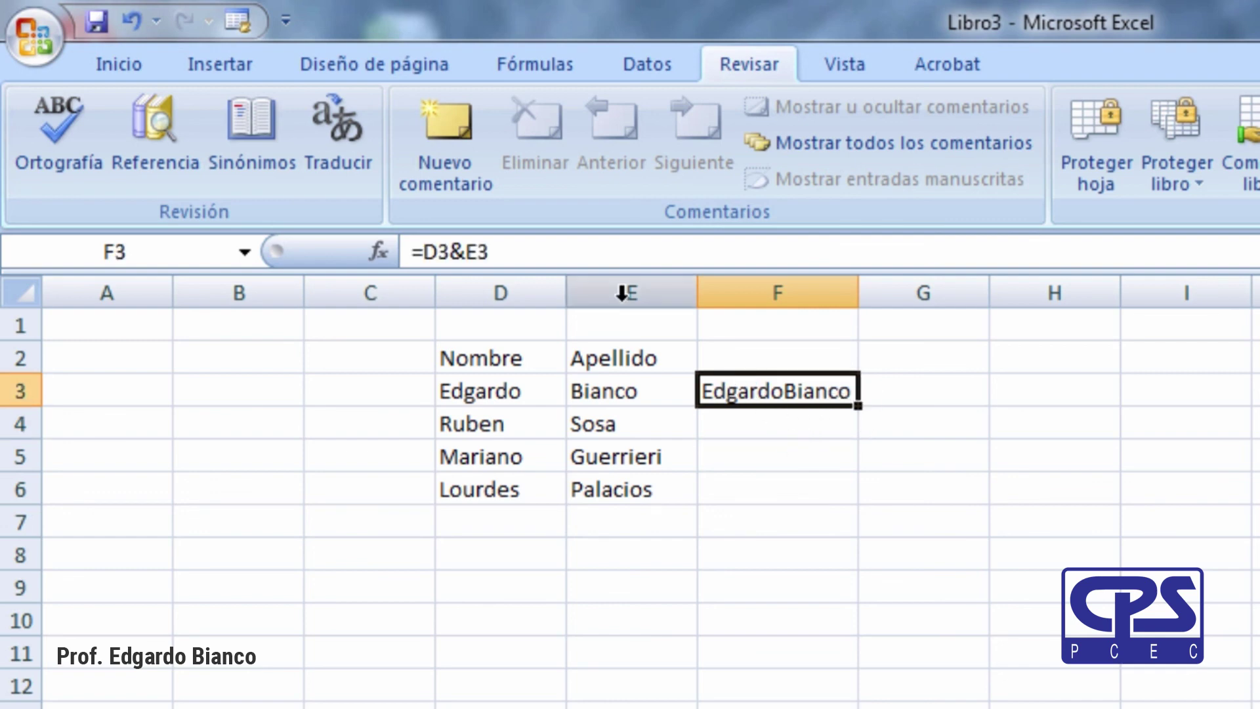
Edit F3's formula to =D3&", "&E3 so the names are comma-separated.
{"action": "left_click", "coordinate": [466, 252]}
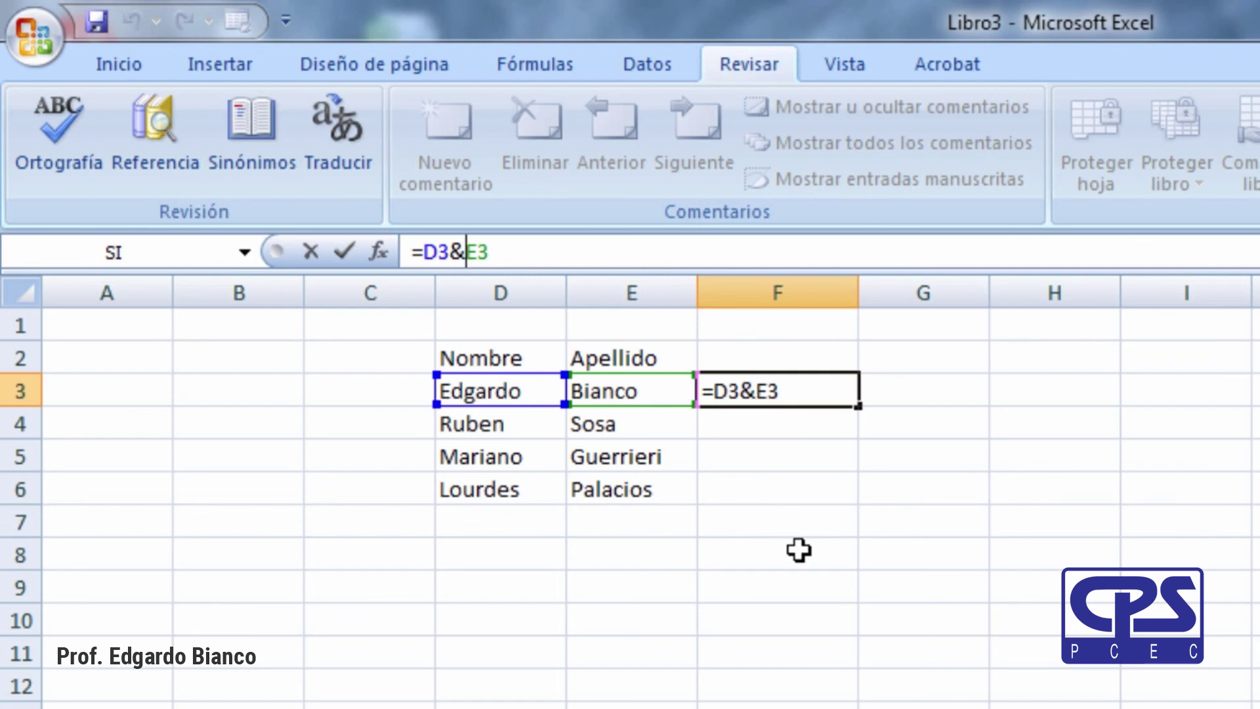
{"action": "type", "text": "\""}
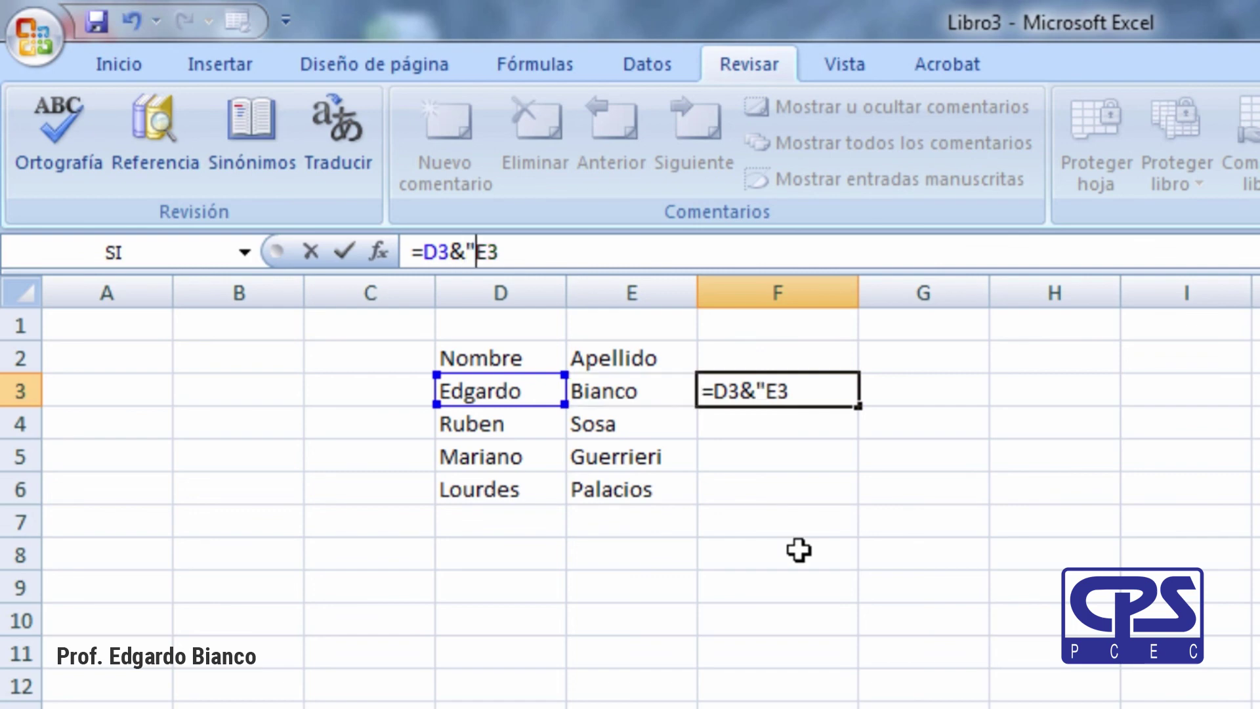
{"action": "type", "text": ", "}
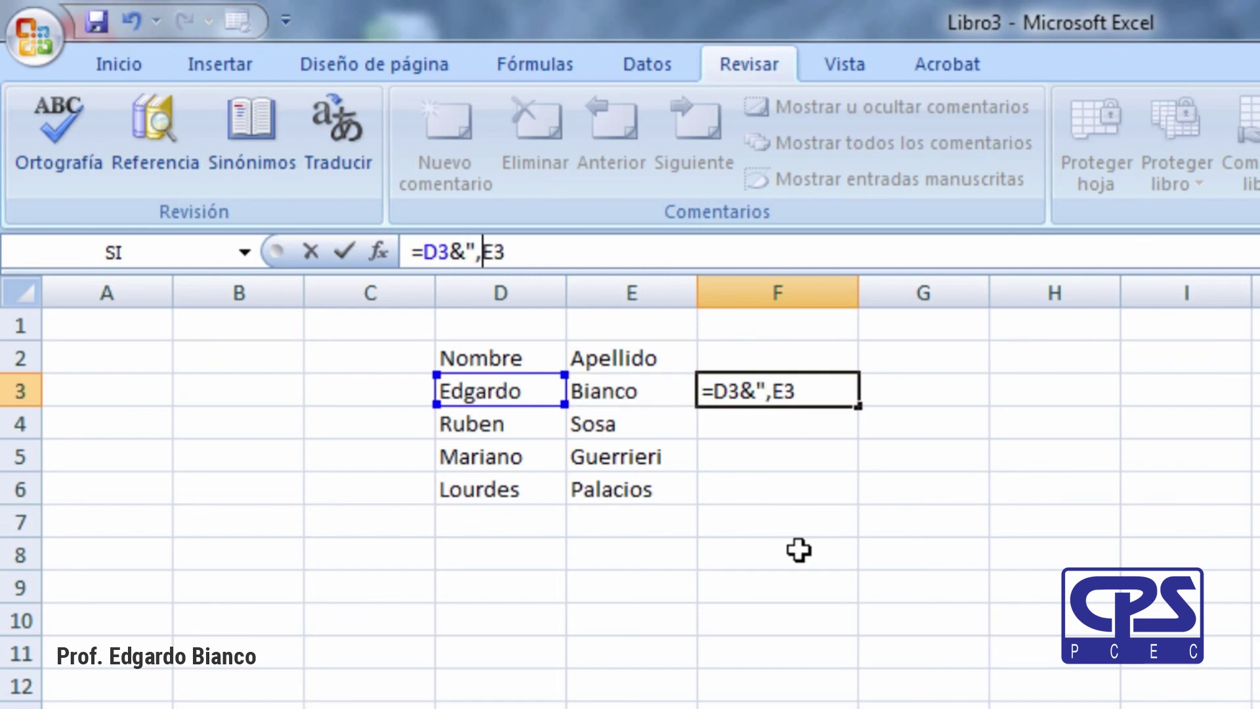
{"action": "type", "text": "\""}
{"action": "left_click_drag", "start_coordinate": [487, 252], "coordinate": [534, 246]}
{"action": "left_click", "coordinate": [498, 252]}
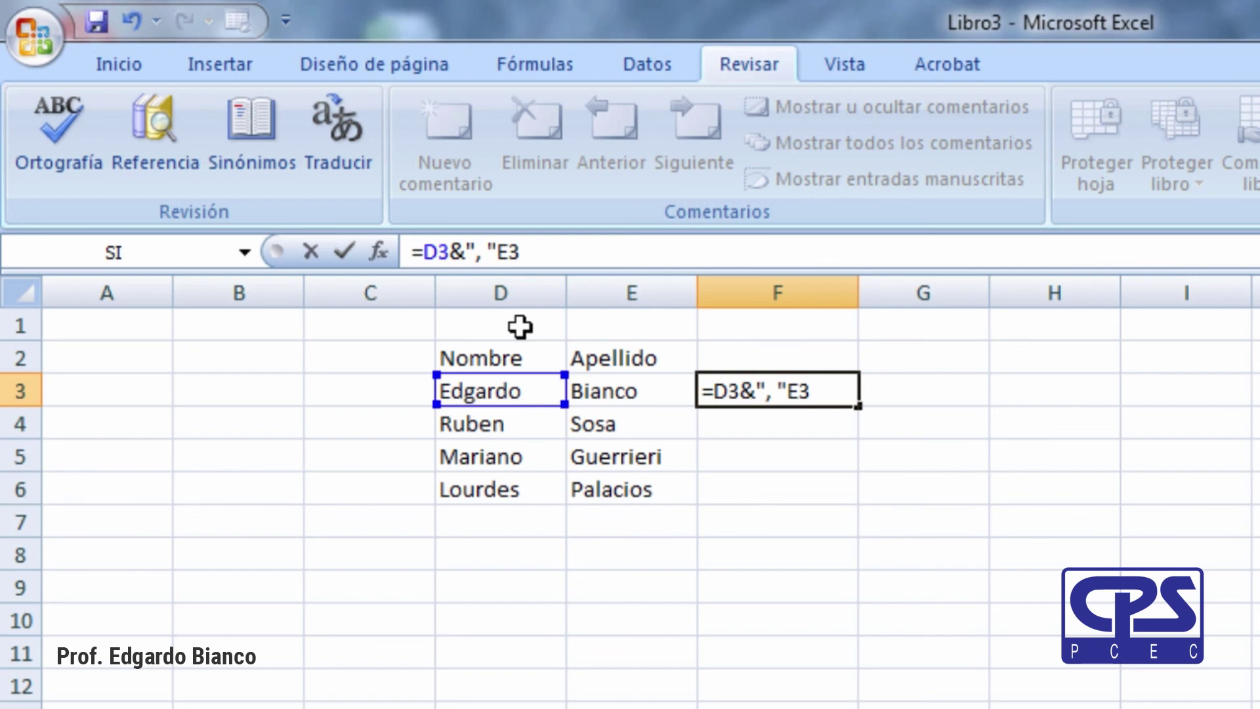
{"action": "type", "text": "&"}
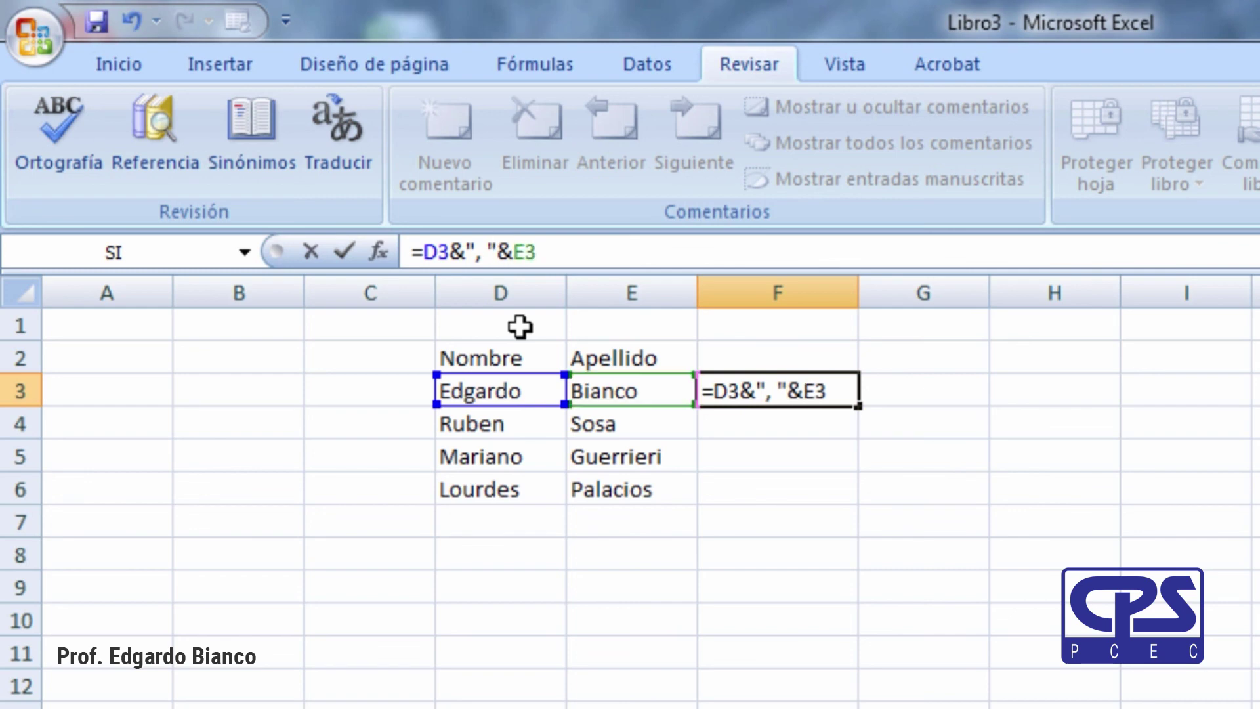
{"action": "key", "text": "Return"}
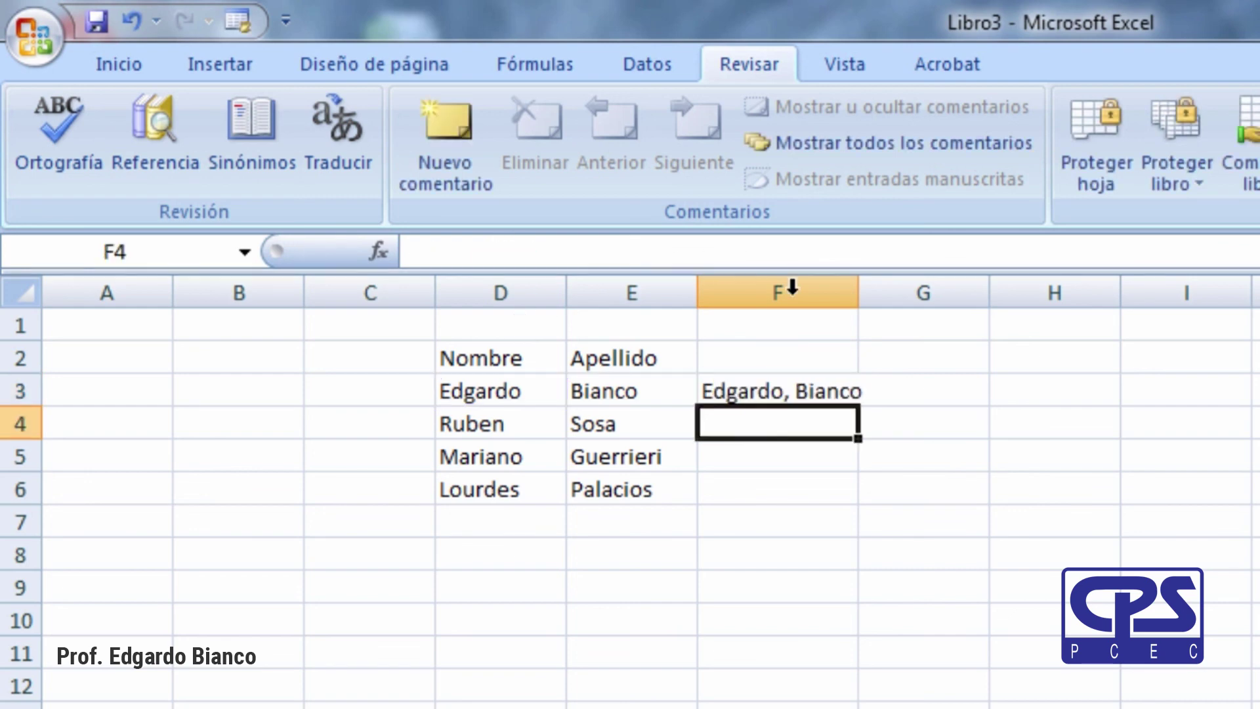
Widen column F and recheck the formula in F3.
{"action": "left_click_drag", "start_coordinate": [859, 290], "coordinate": [898, 290]}
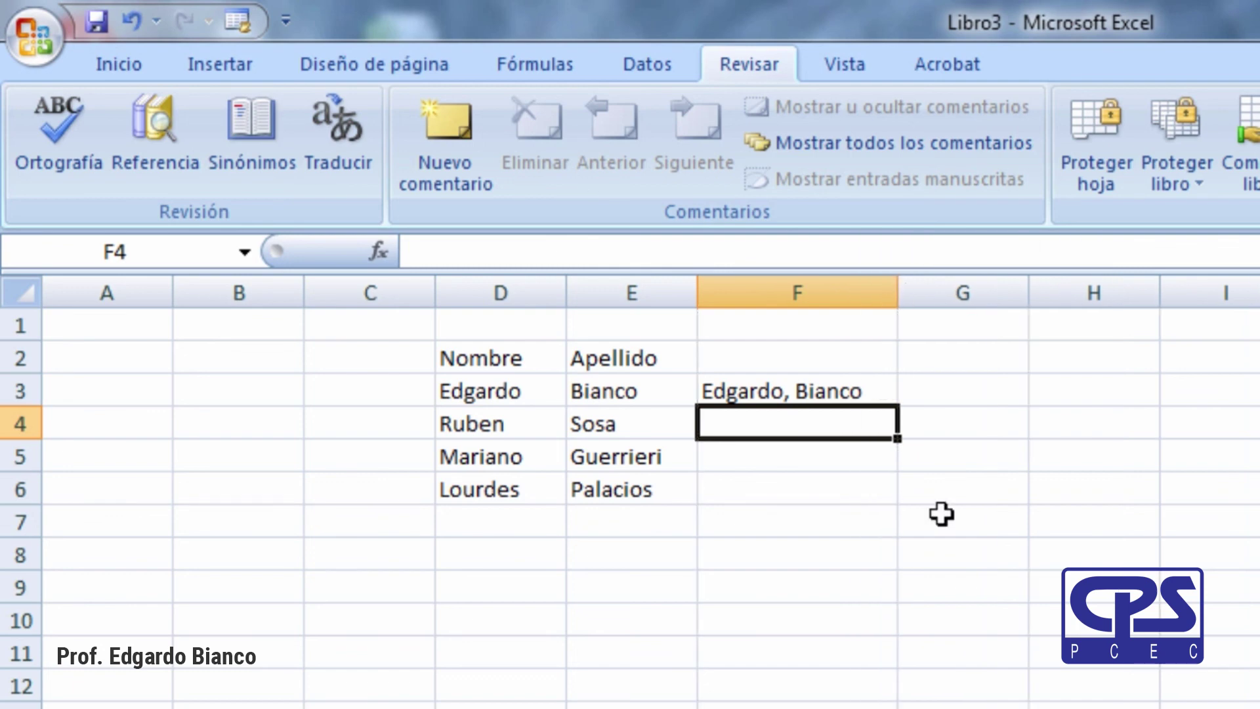
{"action": "left_click", "coordinate": [814, 562]}
{"action": "left_click", "coordinate": [734, 388]}
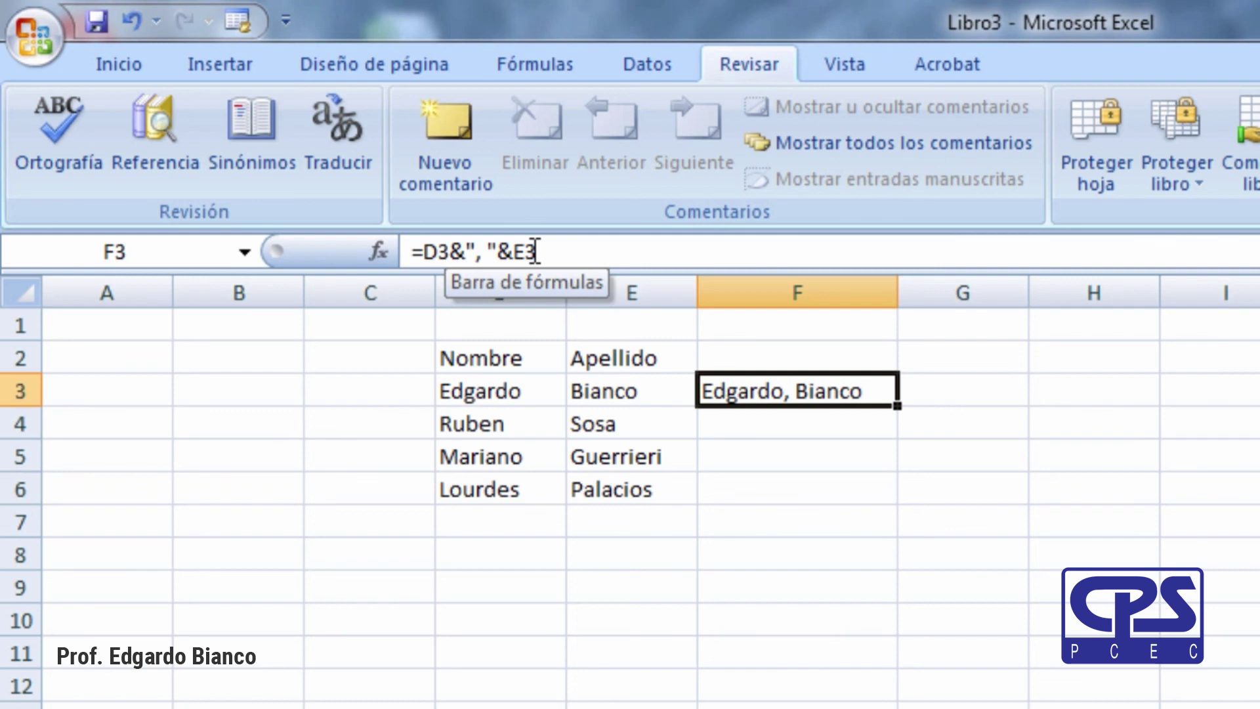
{"action": "left_click", "coordinate": [836, 549]}
{"action": "left_click", "coordinate": [799, 396]}
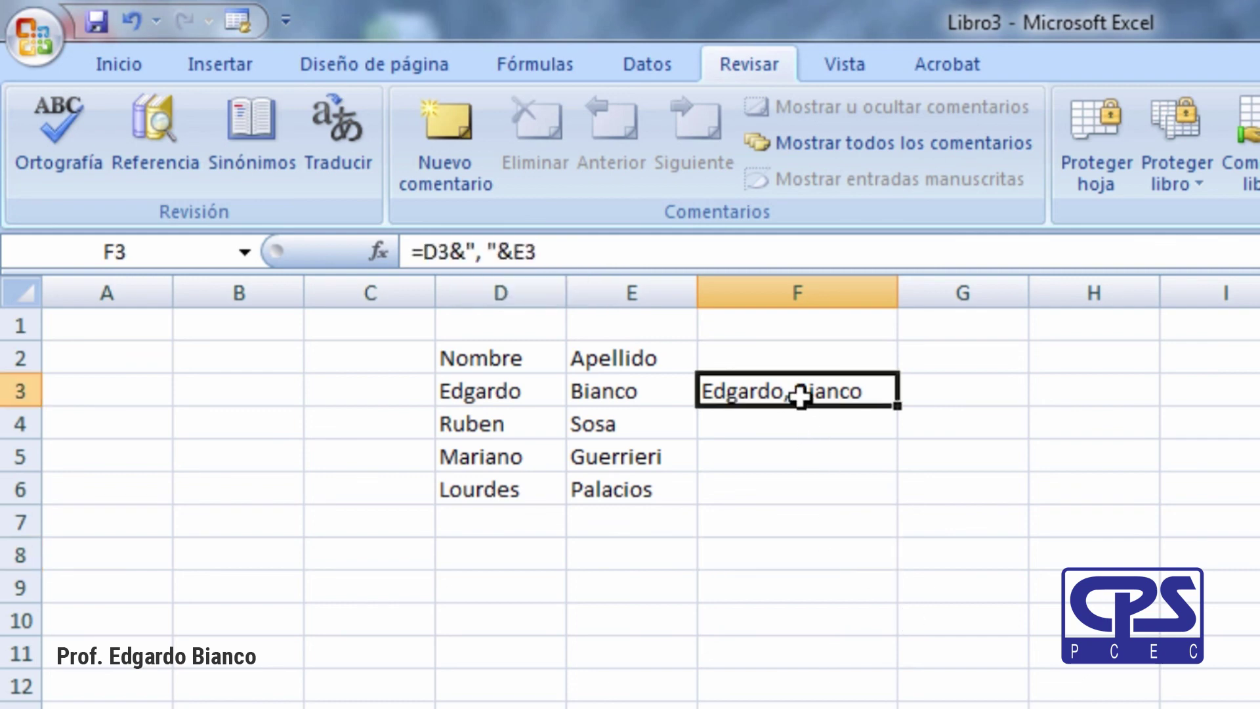
Fill the comma-joining formula down through F6 and widen column F slightly.
{"action": "left_click_drag", "start_coordinate": [899, 408], "coordinate": [880, 495]}
{"action": "left_click", "coordinate": [833, 704]}
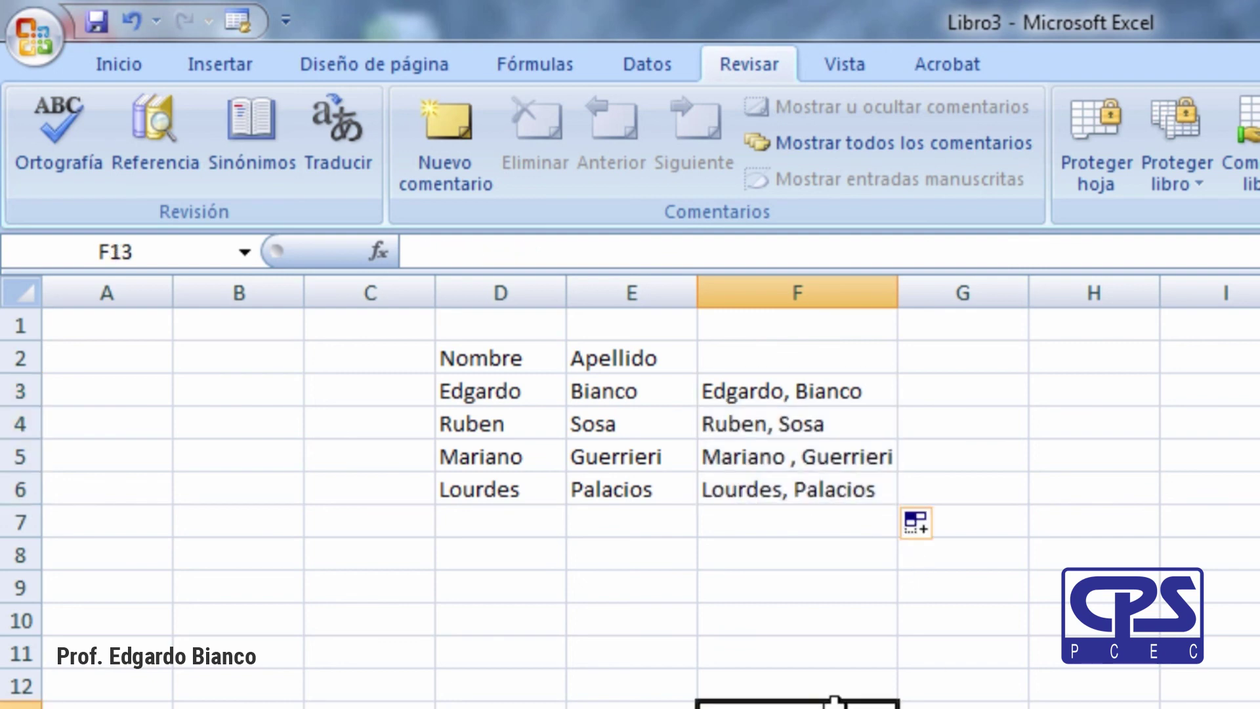
{"action": "left_click_drag", "start_coordinate": [899, 291], "coordinate": [903, 291]}
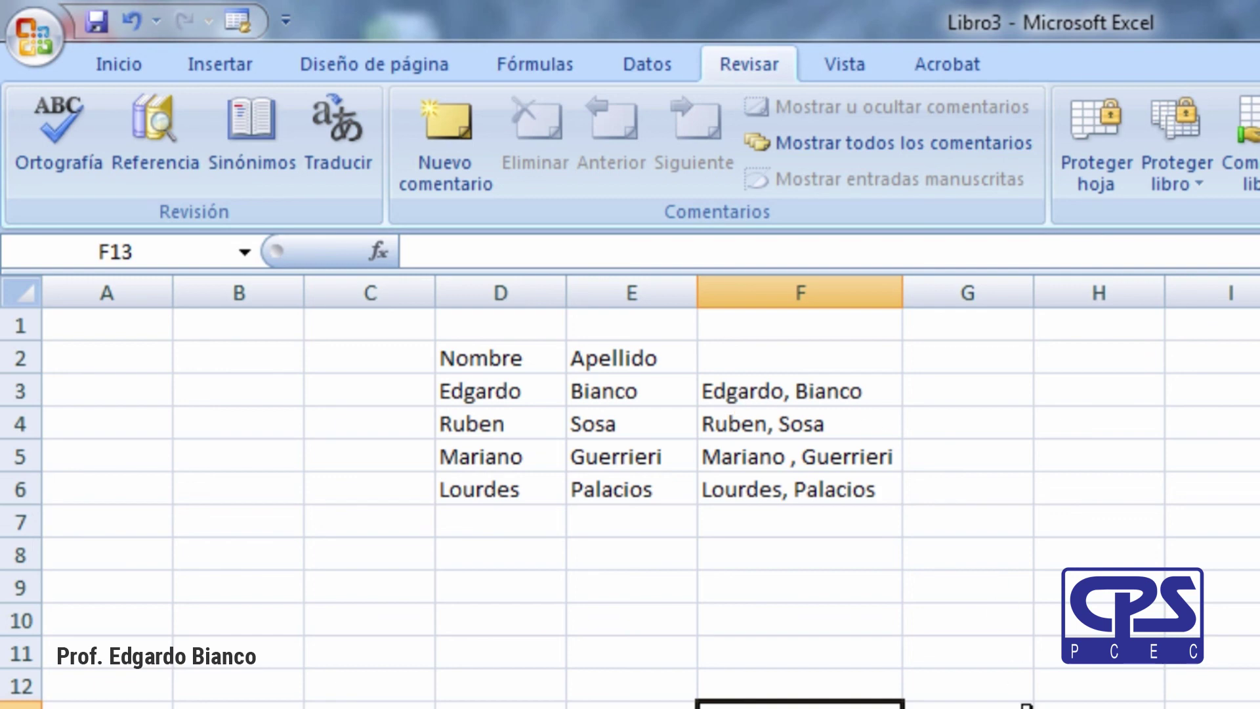
{"action": "left_click", "coordinate": [825, 638]}
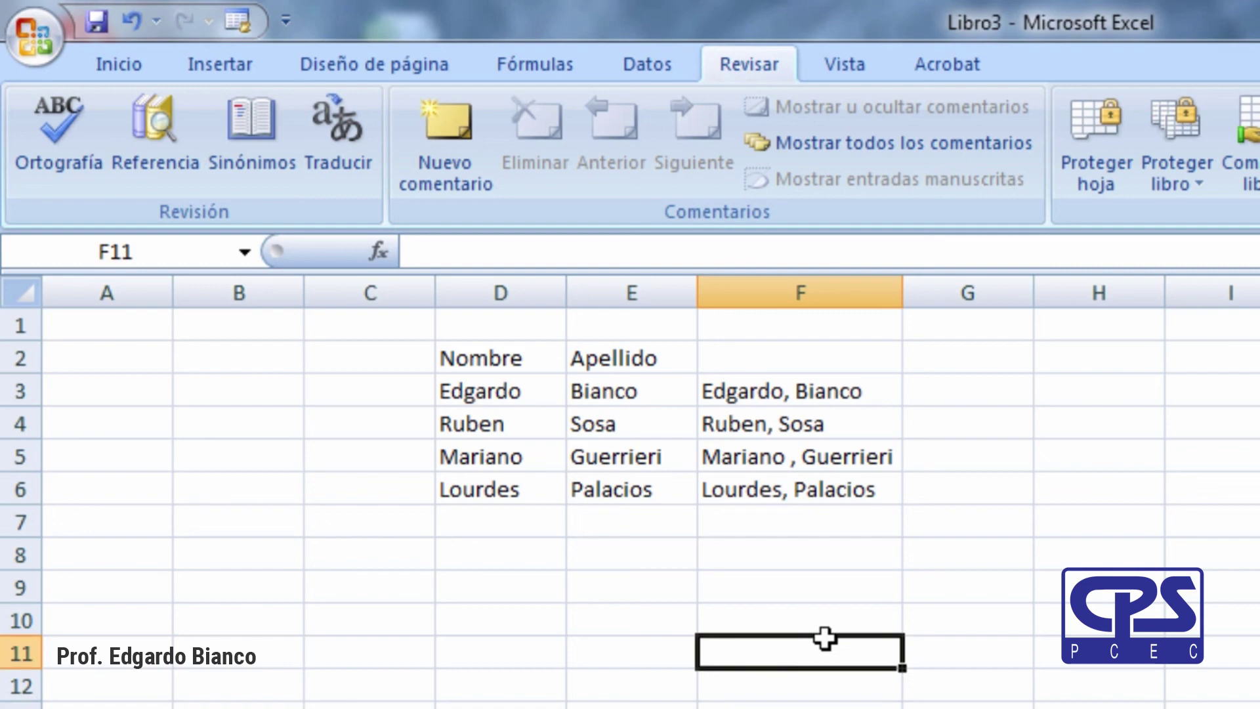